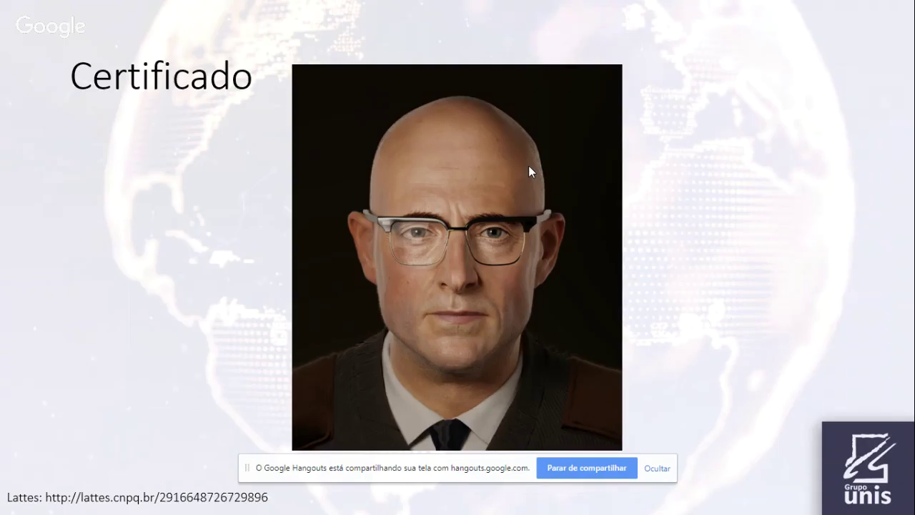
Leave the slideshow, minimize the presentation and launch Blender
{"action": "key", "text": "Right"}
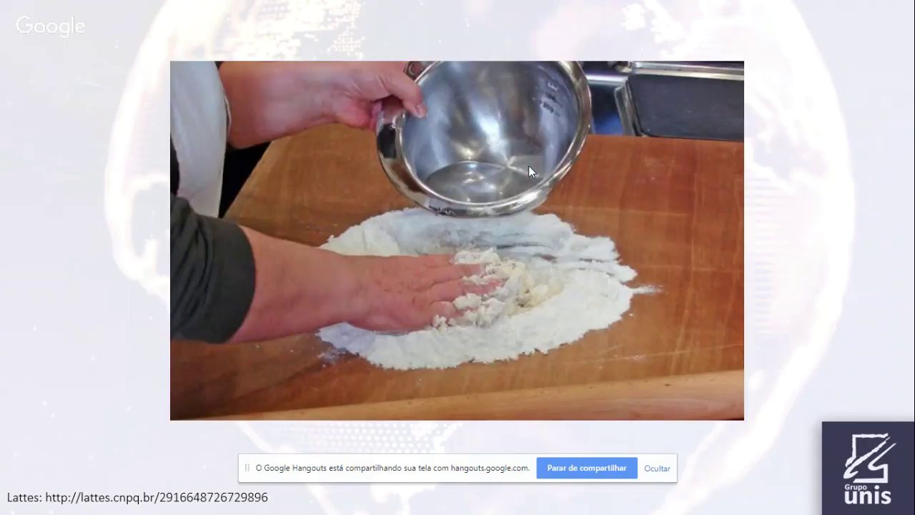
{"action": "key", "text": "Escape"}
{"action": "left_click", "coordinate": [838, 9]}
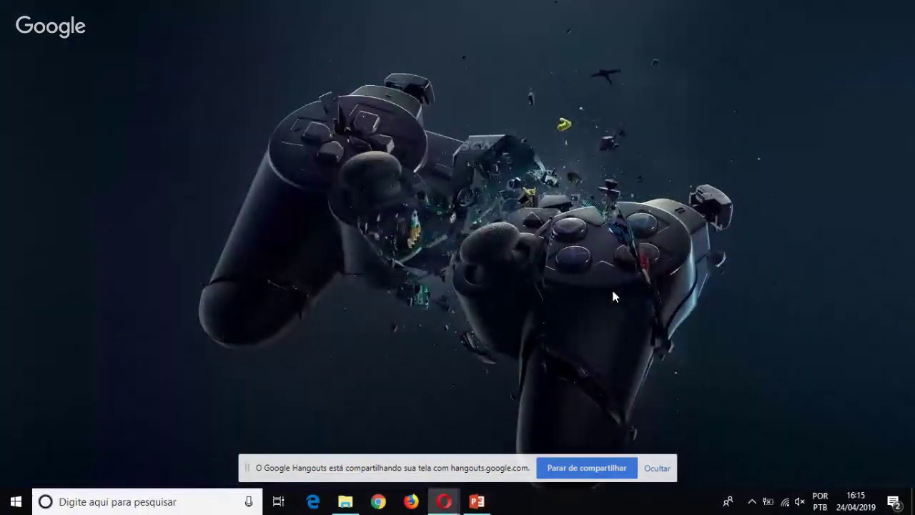
{"action": "key", "text": "super"}
{"action": "type", "text": "blender"}
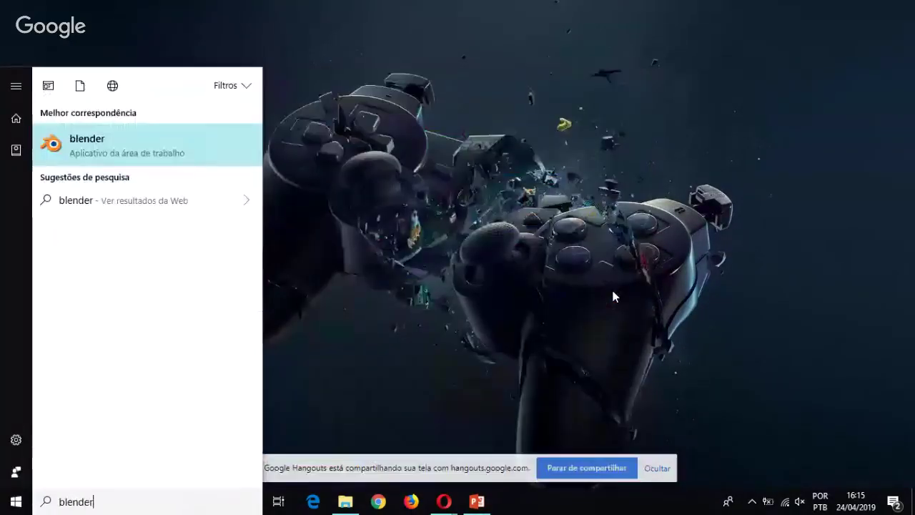
{"action": "key", "text": "Return"}
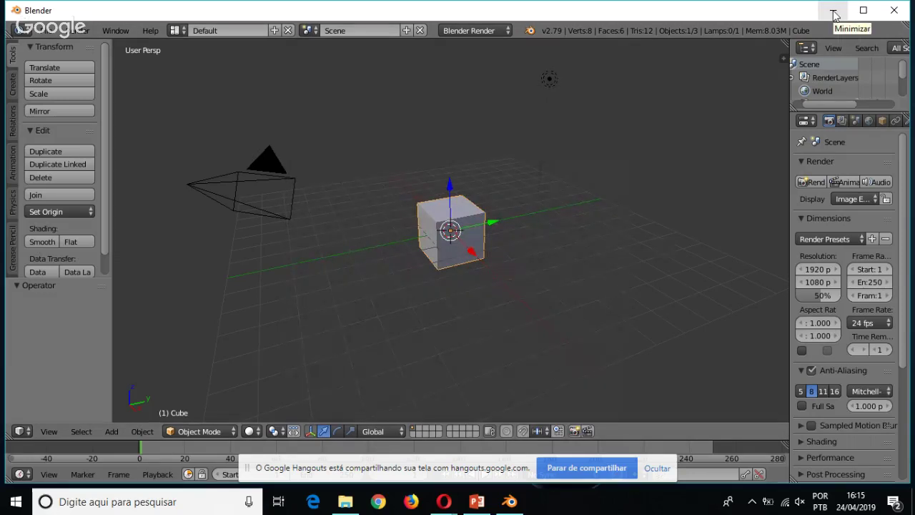
Switch to NoteBook FanControl, enable the fan control service and set the target fan speed to 92.1%
{"action": "left_click", "coordinate": [834, 15]}
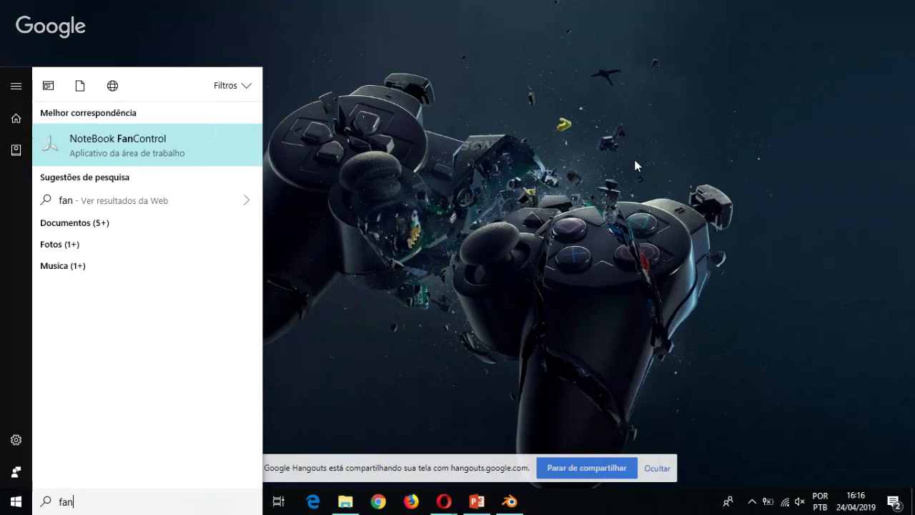
{"action": "key", "text": "Return"}
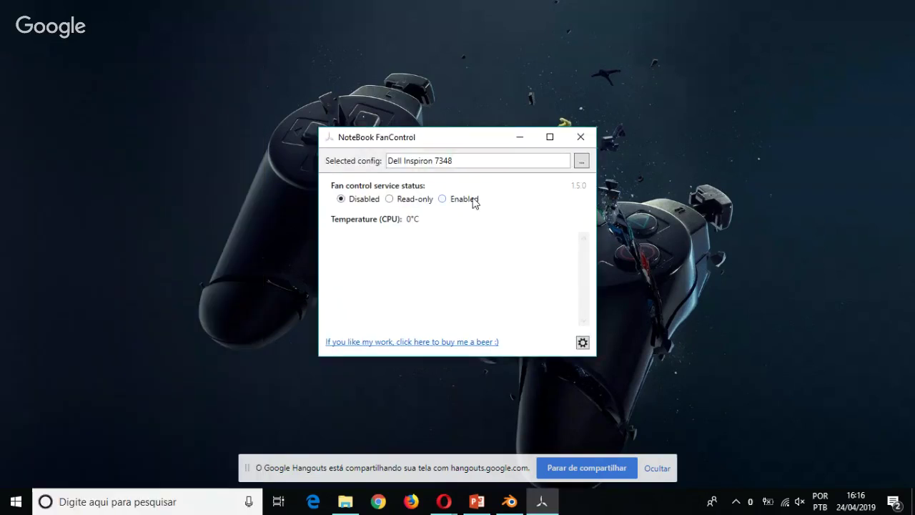
{"action": "left_click", "coordinate": [474, 204]}
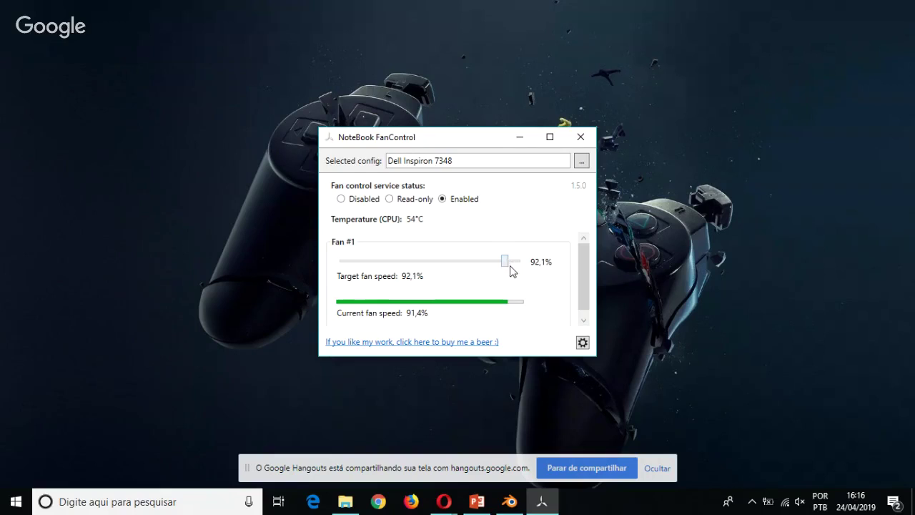
{"action": "left_click", "coordinate": [521, 137]}
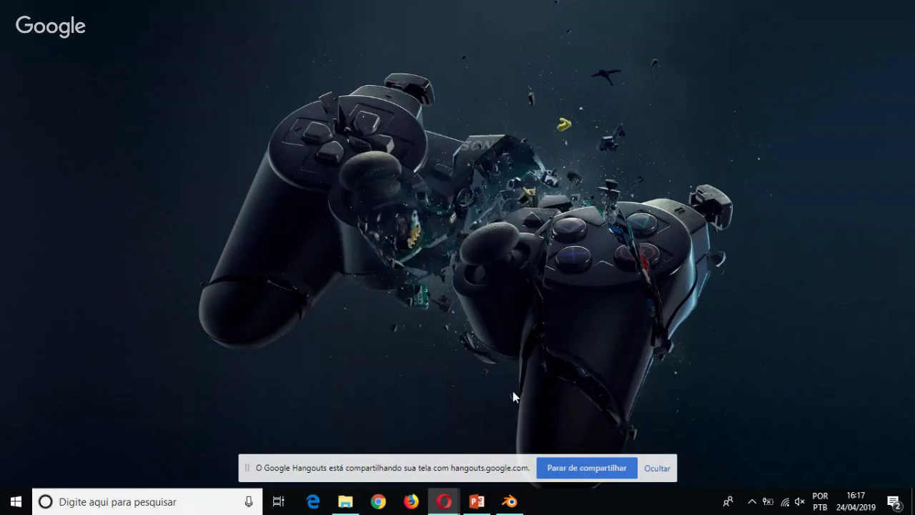
Switch back to Blender, hide the screen-sharing notice and widen the properties editor until its settings are fully readable
{"action": "left_click", "coordinate": [510, 502]}
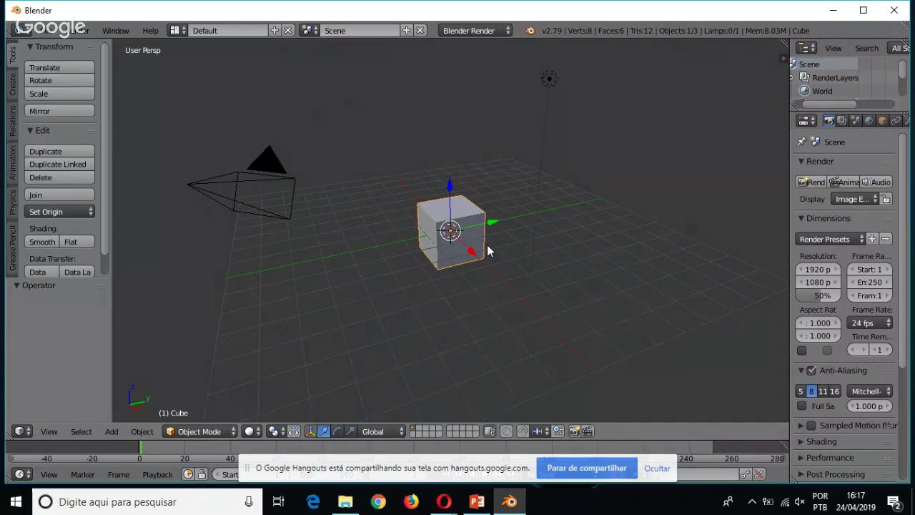
{"action": "left_click", "coordinate": [657, 468]}
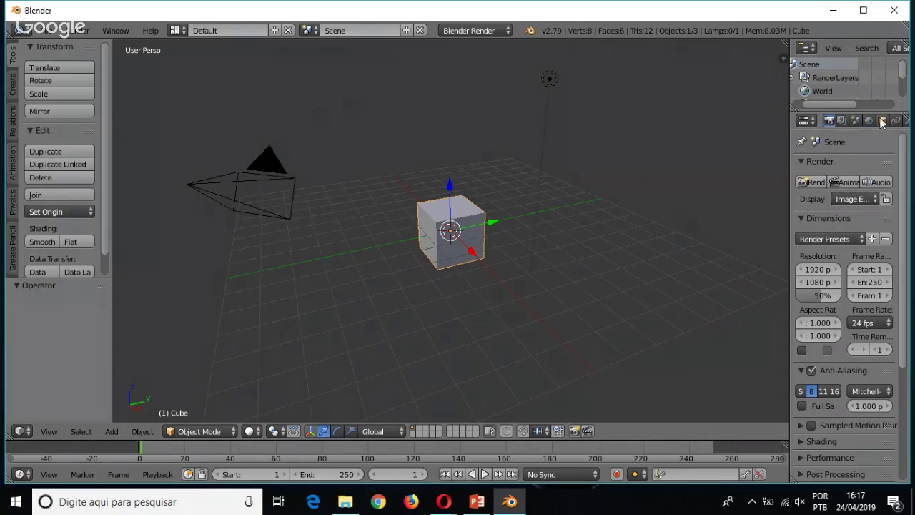
{"action": "left_click_drag", "start_coordinate": [789, 153], "coordinate": [725, 145]}
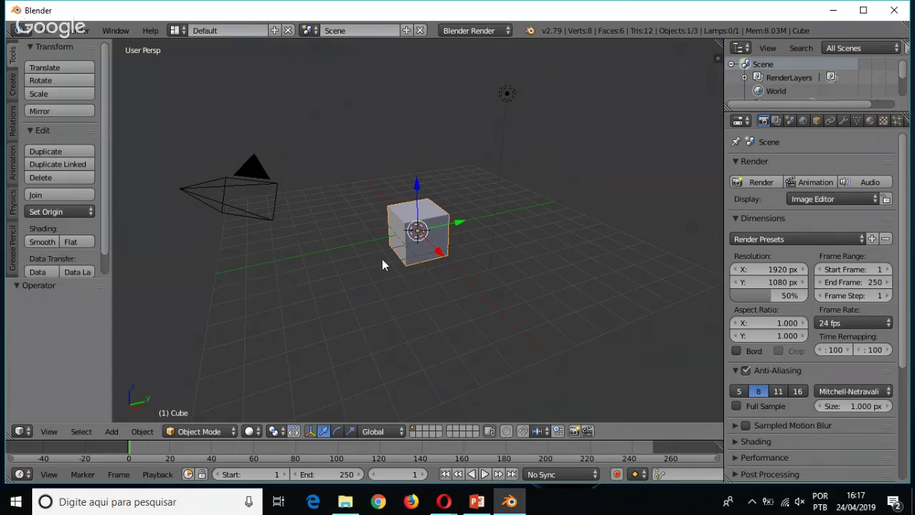
Examine the remaining object tools and inspect the default cube from several viewing angles
{"action": "scroll", "coordinate": [107, 200], "scroll_direction": "down", "scroll_amount": 2}
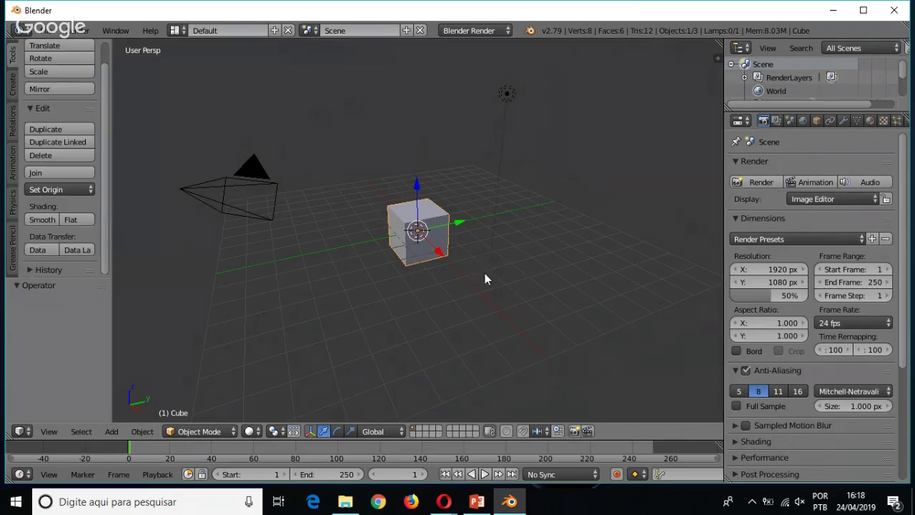
{"action": "middle_click_drag", "start_coordinate": [479, 279], "coordinate": [477, 279]}
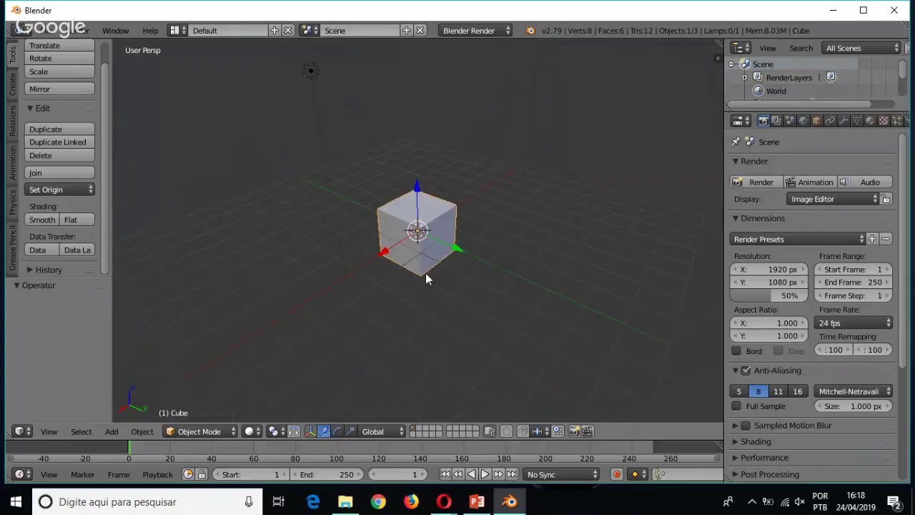
{"action": "right_click", "coordinate": [426, 272]}
{"action": "middle_click_drag", "start_coordinate": [370, 265], "coordinate": [370, 284]}
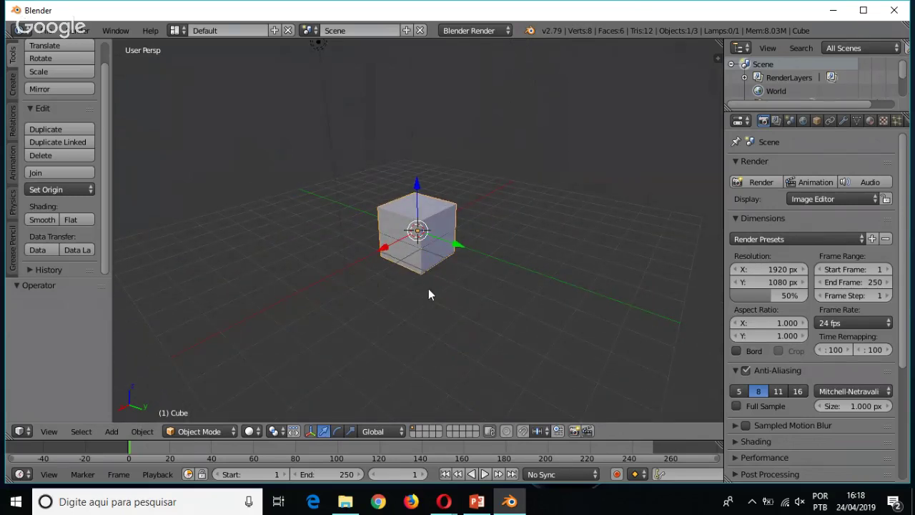
{"action": "middle_click_drag", "start_coordinate": [429, 290], "coordinate": [345, 270]}
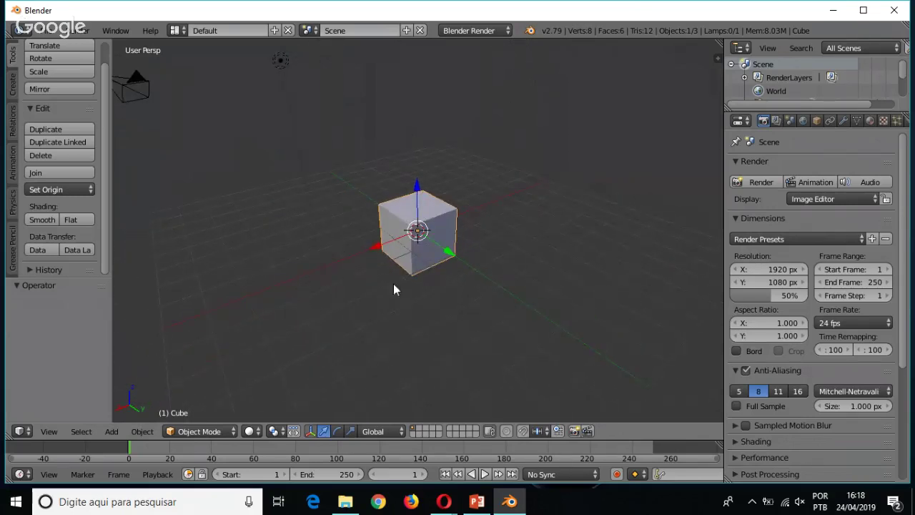
{"action": "middle_click_drag", "start_coordinate": [393, 290], "coordinate": [384, 331]}
{"action": "middle_click_drag", "start_coordinate": [367, 244], "coordinate": [451, 251]}
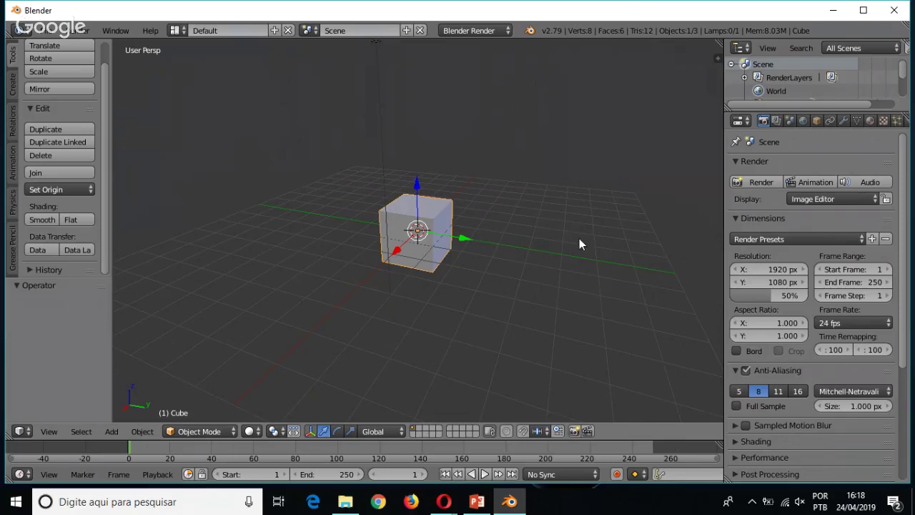
{"action": "middle_click_drag", "start_coordinate": [580, 238], "coordinate": [384, 262]}
Try moving the cube slightly along X and Y and about 2.56 units up along Z, and undo the Z move
{"action": "left_click_drag", "start_coordinate": [379, 256], "coordinate": [394, 251]}
{"action": "mouse_move", "coordinate": [473, 260]}
{"action": "left_mouse_down"}
{"action": "mouse_move", "coordinate": [494, 274]}
{"action": "mouse_move", "coordinate": [465, 256]}
{"action": "left_mouse_up"}
{"action": "left_click_drag", "start_coordinate": [426, 192], "coordinate": [463, 143]}
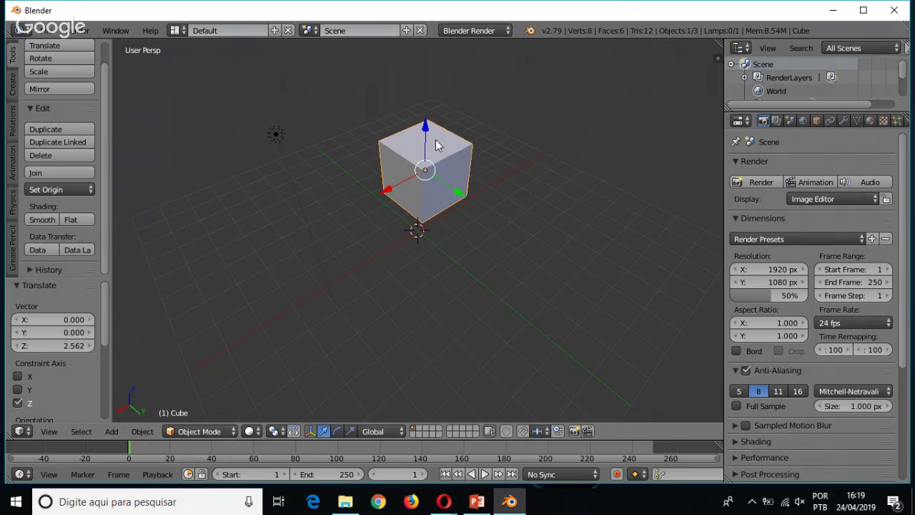
{"action": "key", "text": "ctrl+z"}
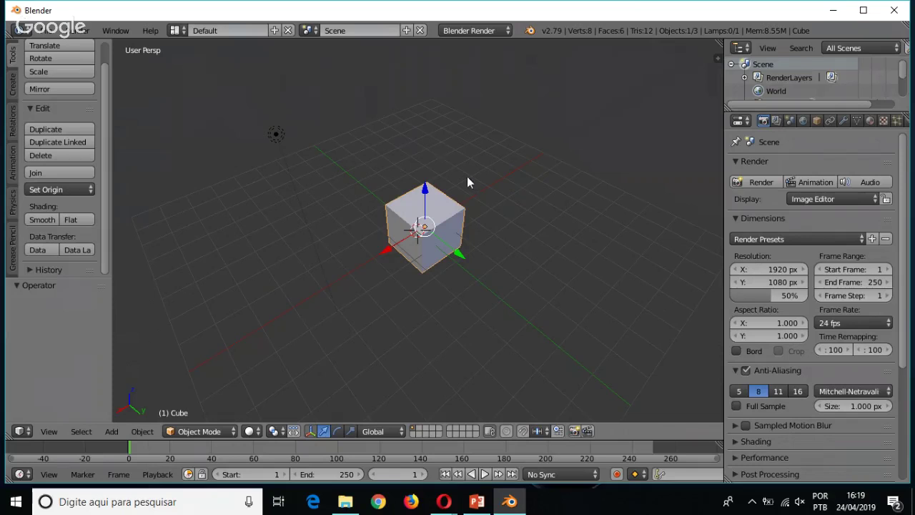
Delete the default cube after viewing it from above and from the sides
{"action": "middle_click_drag", "start_coordinate": [525, 251], "coordinate": [361, 330]}
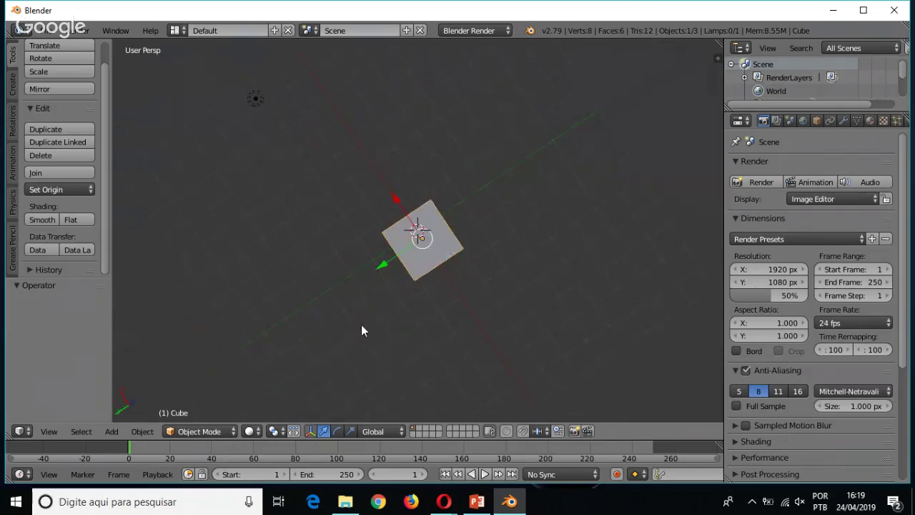
{"action": "middle_click_drag", "start_coordinate": [454, 293], "coordinate": [506, 247]}
{"action": "middle_click_drag", "start_coordinate": [554, 309], "coordinate": [530, 255]}
{"action": "middle_click_drag", "start_coordinate": [371, 295], "coordinate": [552, 269]}
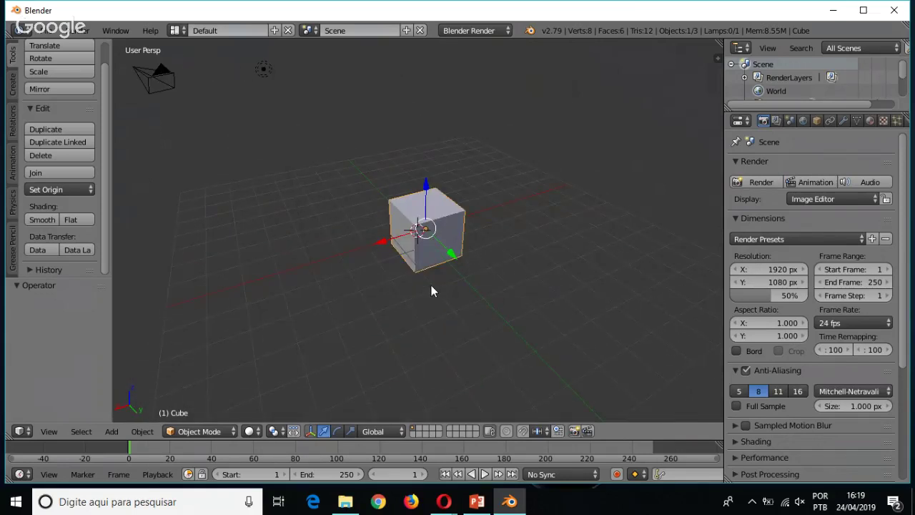
{"action": "middle_click_drag", "start_coordinate": [426, 285], "coordinate": [485, 289]}
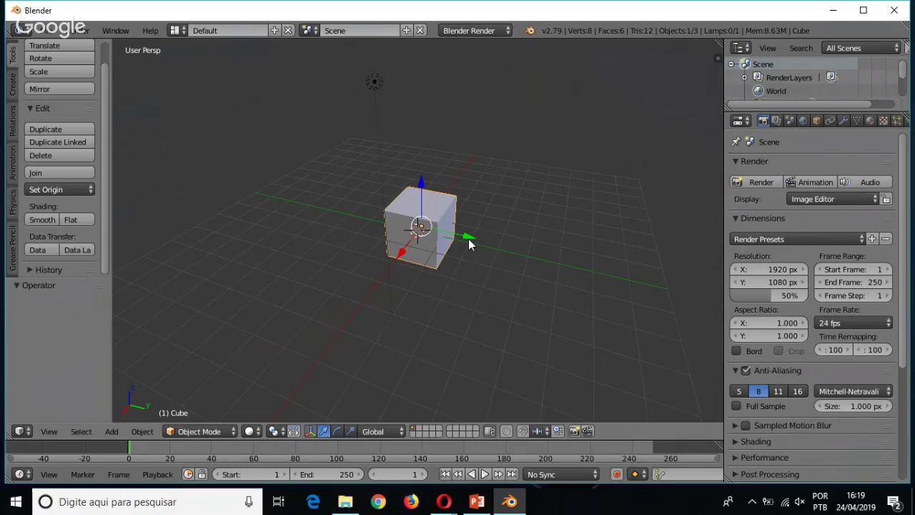
{"action": "key", "text": "x"}
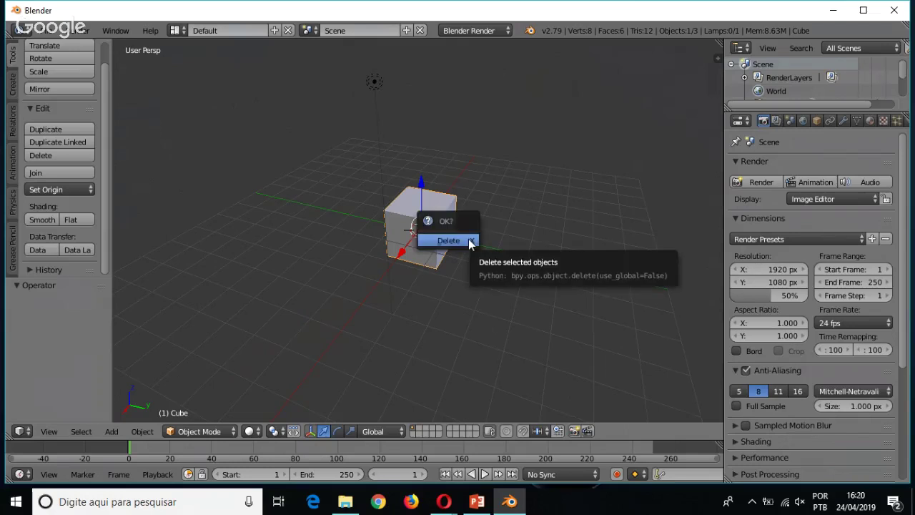
{"action": "left_click", "coordinate": [468, 241]}
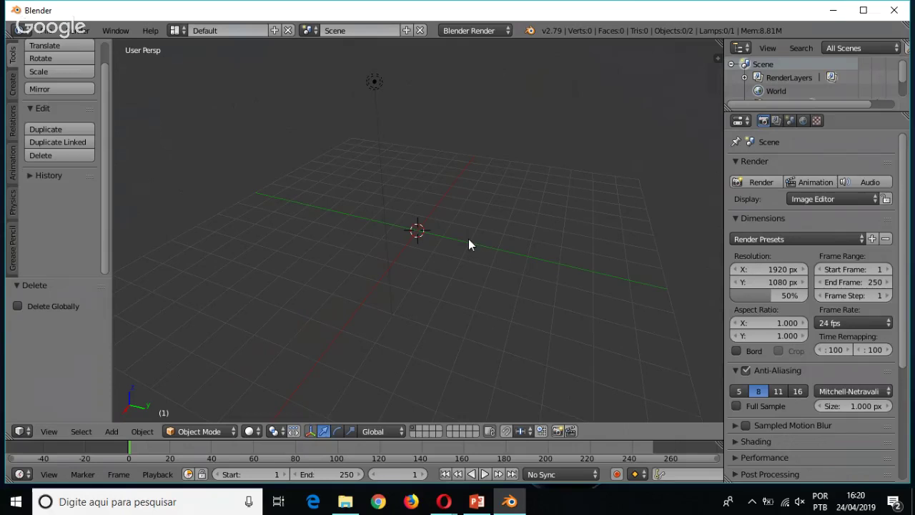
Place the 3D cursor on the far part of the grid, away from the origin, and add a mesh cylinder there
{"action": "key", "text": "shift+a"}
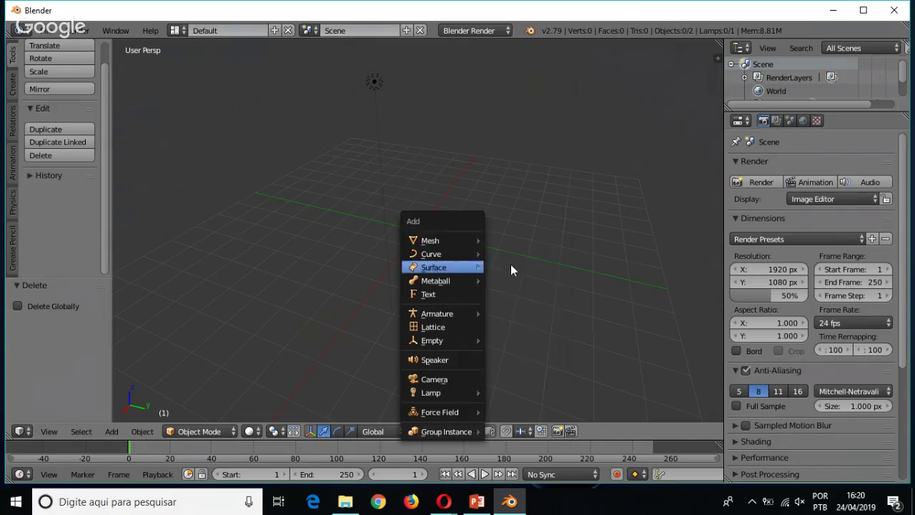
{"action": "mouse_move", "coordinate": [445, 240]}
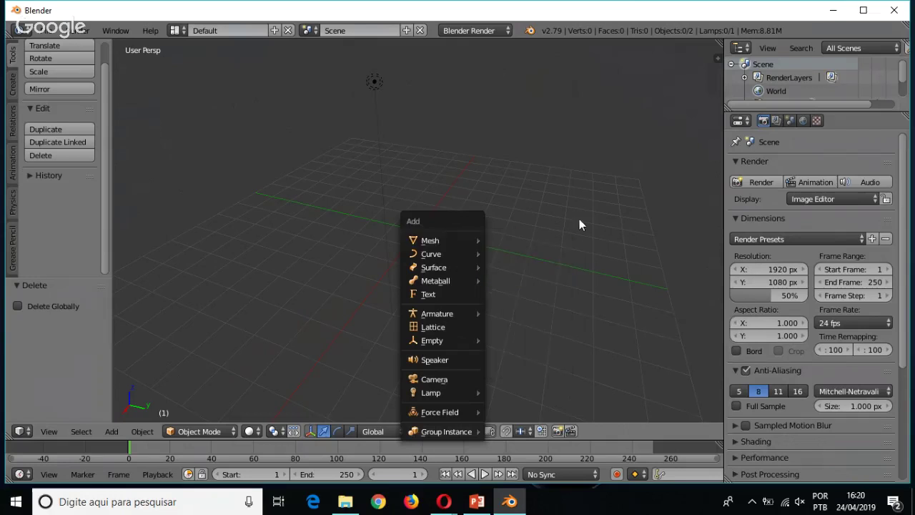
{"action": "left_click", "coordinate": [540, 190]}
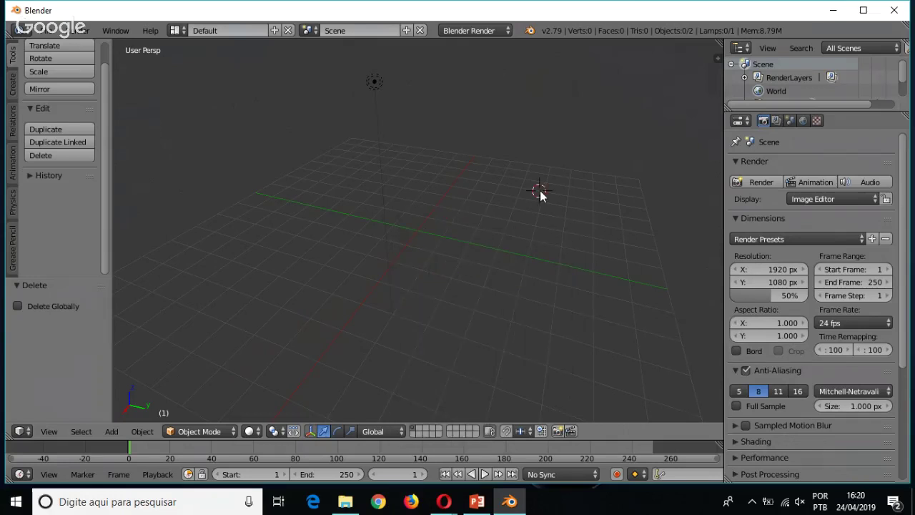
{"action": "key", "text": "space"}
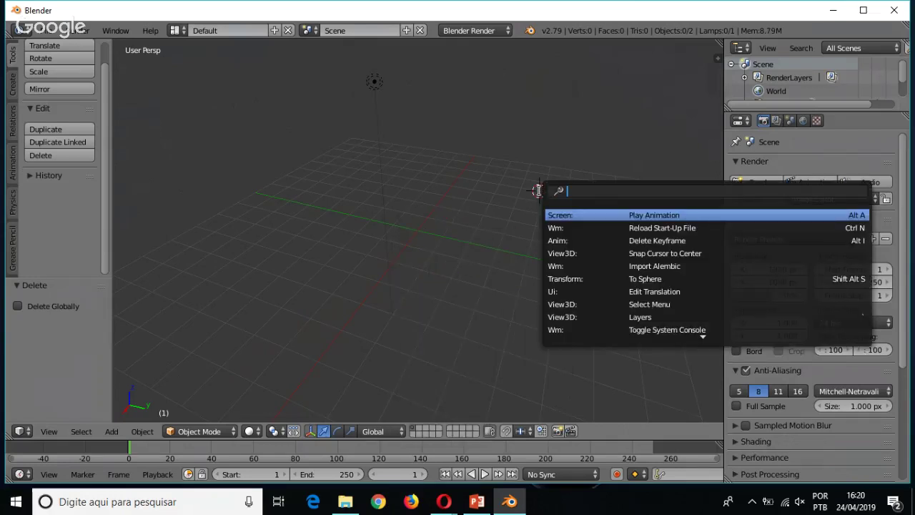
{"action": "type", "text": "cy"}
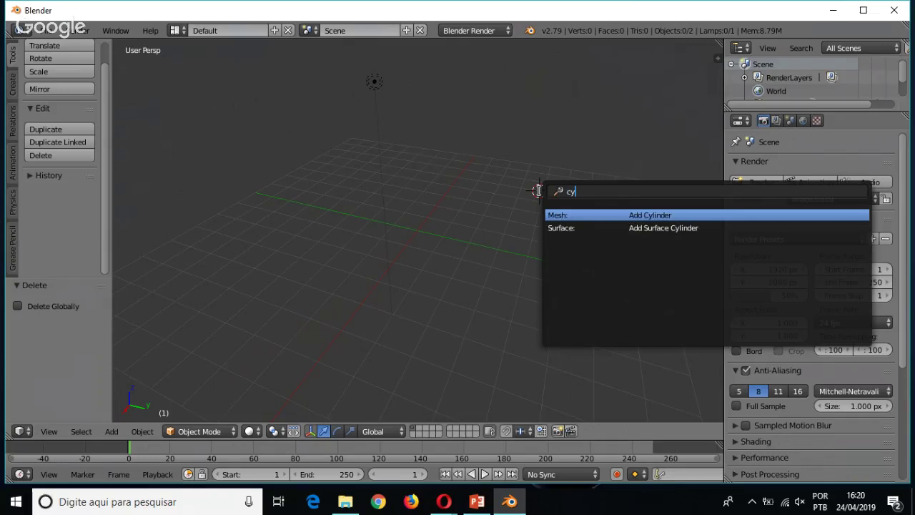
{"action": "type", "text": "l"}
{"action": "key", "text": "Return"}
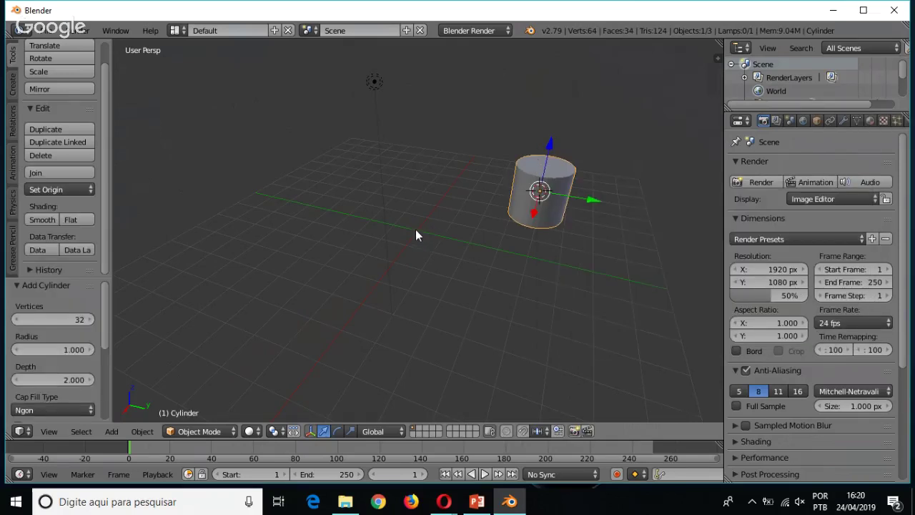
Move the 3D cursor to a spot above and behind the cylinder and add a mesh cube there
{"action": "middle_click_drag", "start_coordinate": [415, 284], "coordinate": [413, 190]}
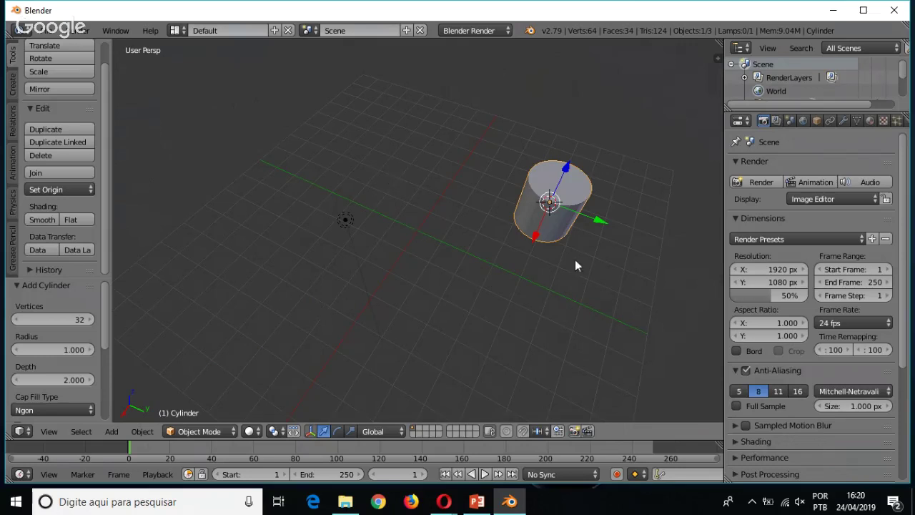
{"action": "middle_click_drag", "start_coordinate": [576, 261], "coordinate": [613, 150]}
{"action": "left_click", "coordinate": [644, 124]}
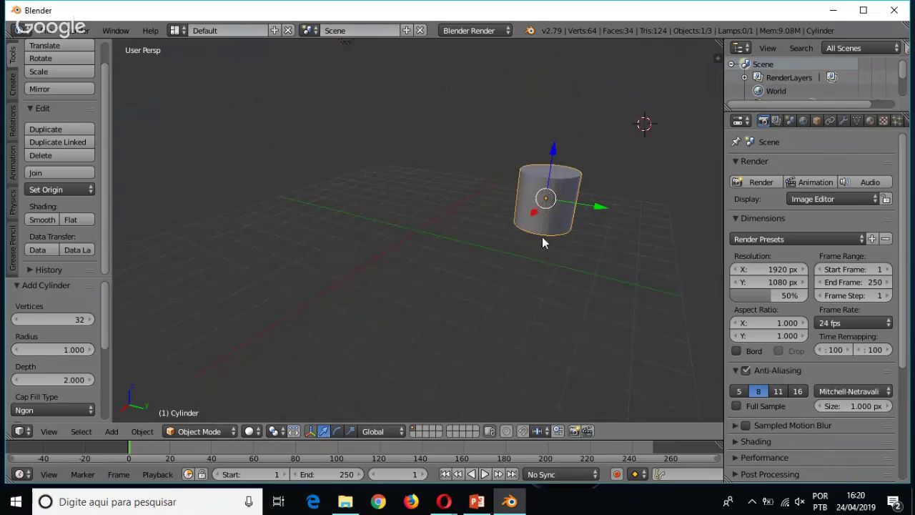
{"action": "left_click", "coordinate": [647, 160]}
{"action": "left_click", "coordinate": [658, 144]}
{"action": "left_click", "coordinate": [626, 172]}
{"action": "left_click", "coordinate": [623, 109]}
{"action": "left_click", "coordinate": [617, 111]}
{"action": "left_click", "coordinate": [620, 154]}
{"action": "key", "text": "space"}
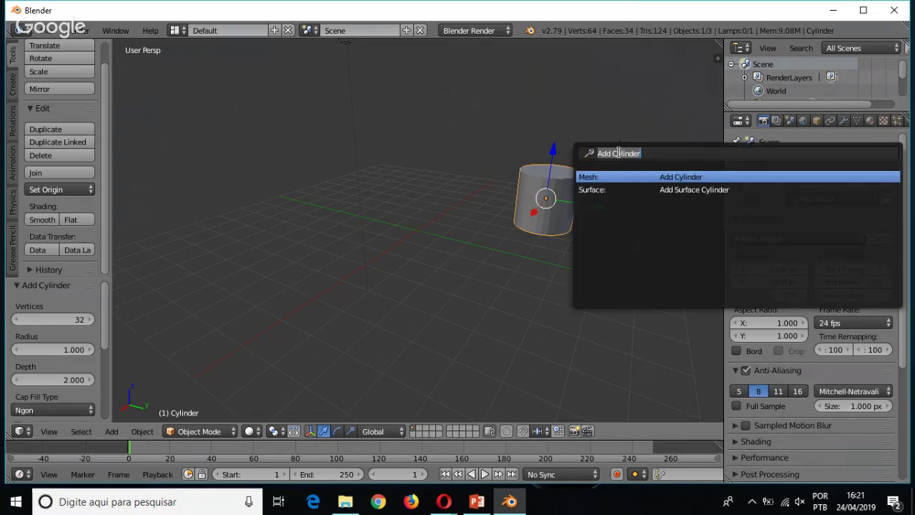
{"action": "type", "text": "cub"}
{"action": "key", "text": "Return"}
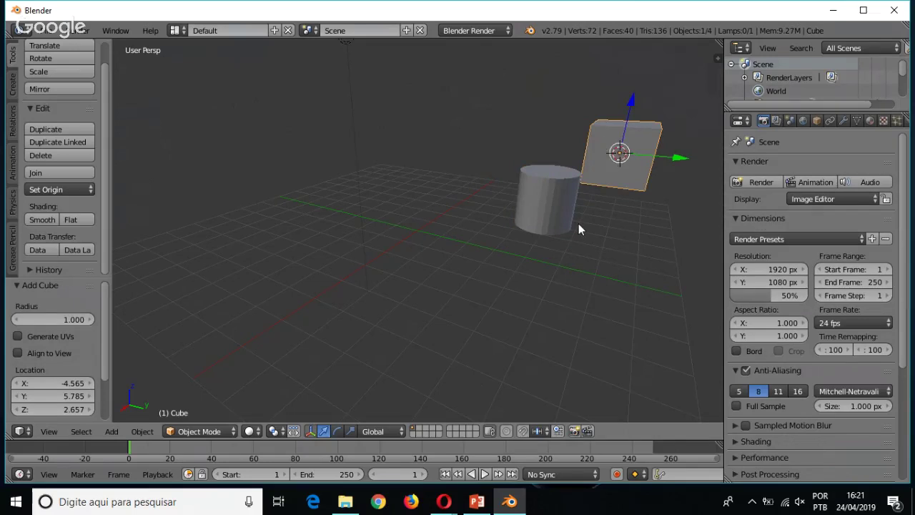
Delete the newly added cube and select the cylinder
{"action": "key", "text": "x"}
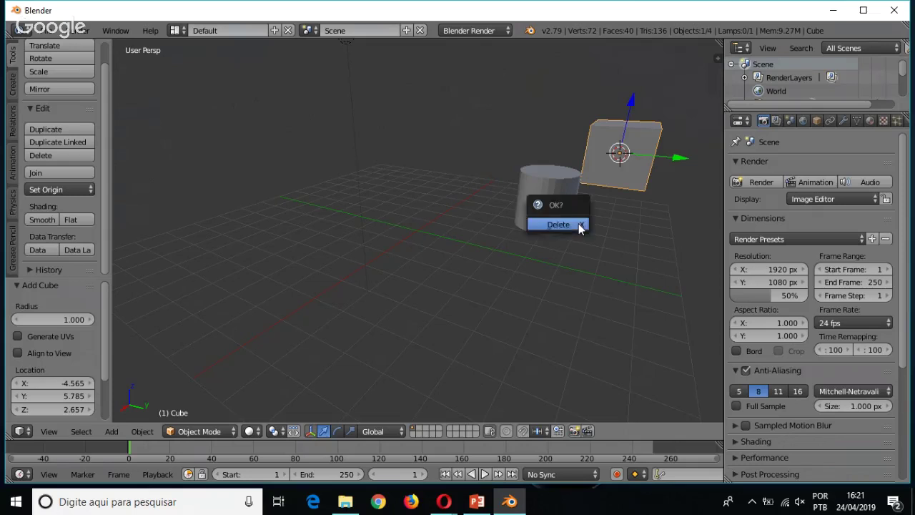
{"action": "left_click", "coordinate": [579, 225]}
{"action": "left_click", "coordinate": [564, 219]}
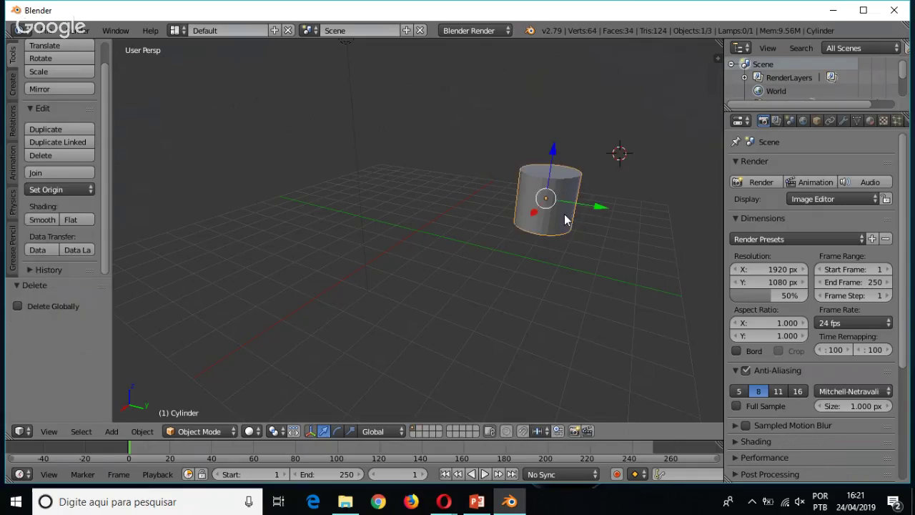
Delete the cylinder and reset the 3D cursor to the world origin
{"action": "key", "text": "x"}
{"action": "left_click", "coordinate": [564, 220]}
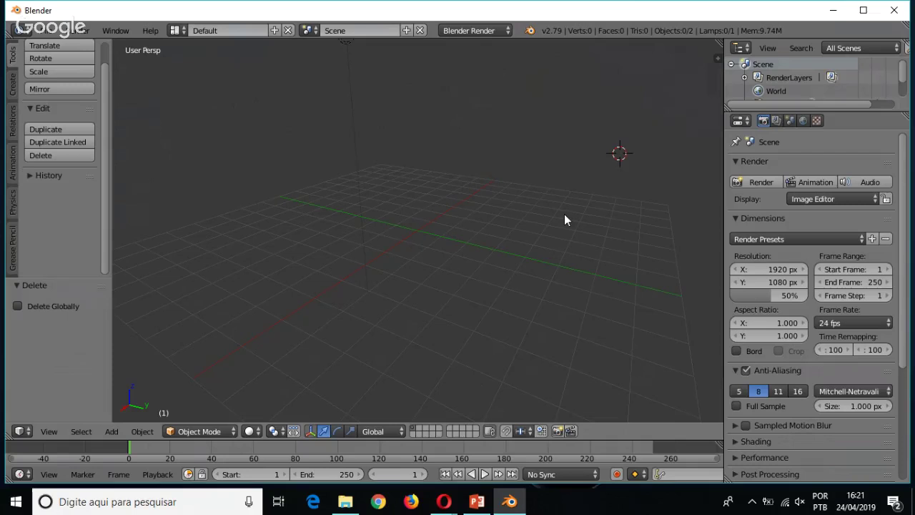
{"action": "key", "text": "Home"}
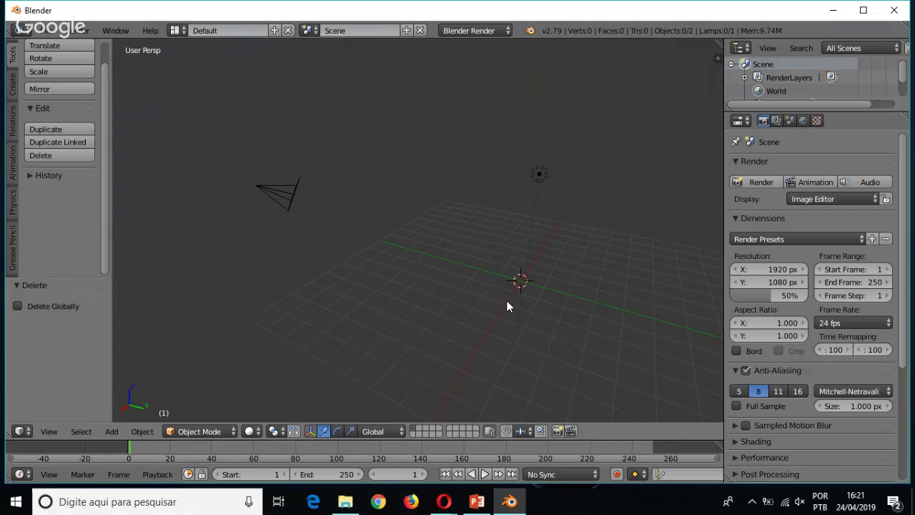
Add a mesh cube at the 3D cursor on the grid origin
{"action": "scroll", "coordinate": [505, 307], "scroll_direction": "up", "scroll_amount": 2}
{"action": "scroll", "coordinate": [505, 307], "scroll_direction": "down", "scroll_amount": 6}
{"action": "scroll", "coordinate": [504, 306], "scroll_direction": "up", "scroll_amount": 3, "text": "ctrl"}
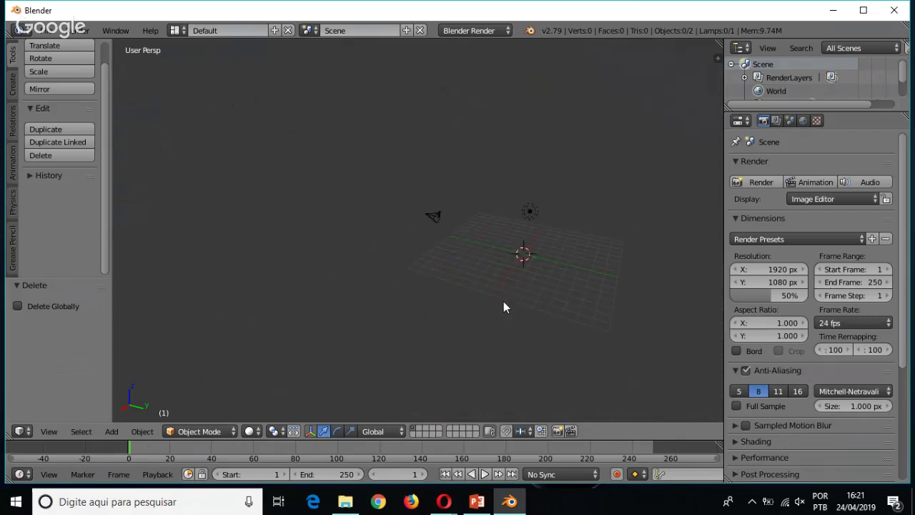
{"action": "scroll", "coordinate": [469, 275], "scroll_direction": "up", "scroll_amount": 2, "text": "ctrl"}
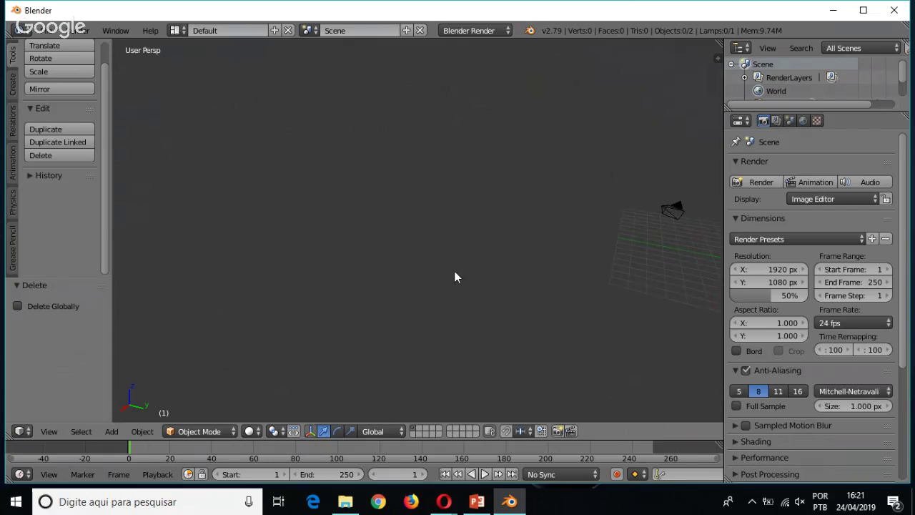
{"action": "middle_click_drag", "start_coordinate": [515, 302], "coordinate": [401, 255]}
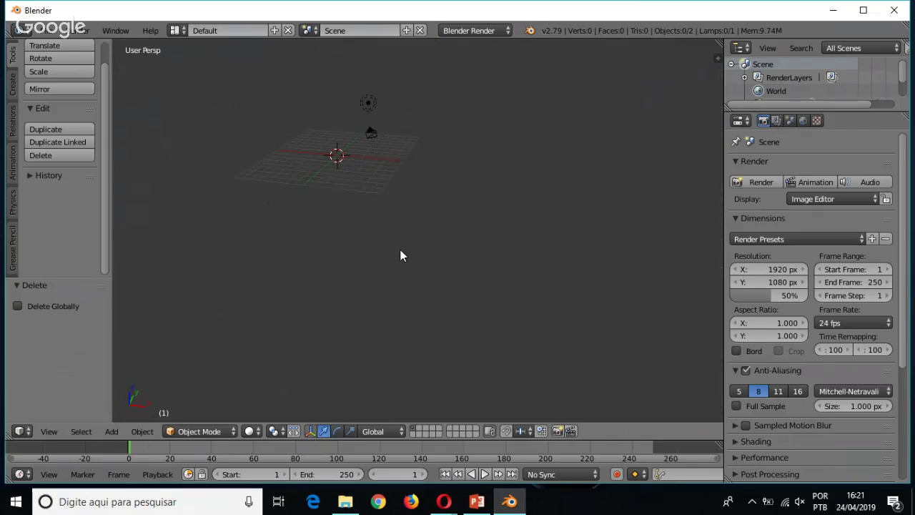
{"action": "scroll", "coordinate": [400, 255], "scroll_direction": "up", "scroll_amount": 4}
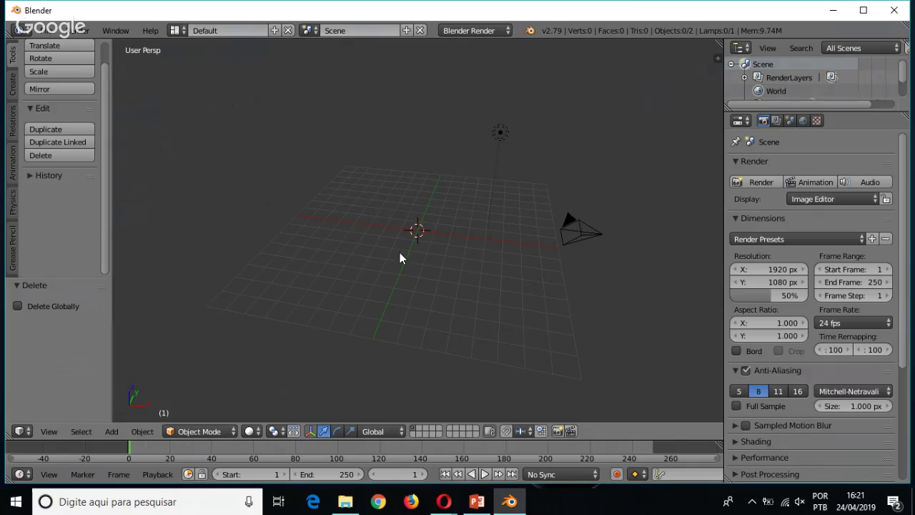
{"action": "middle_click_drag", "start_coordinate": [591, 280], "coordinate": [518, 270]}
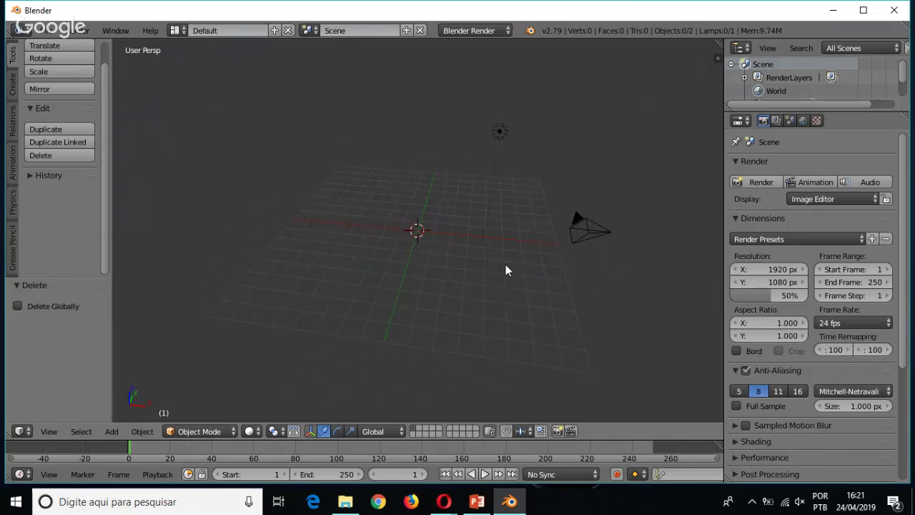
{"action": "key", "text": "space"}
{"action": "key", "text": "Return"}
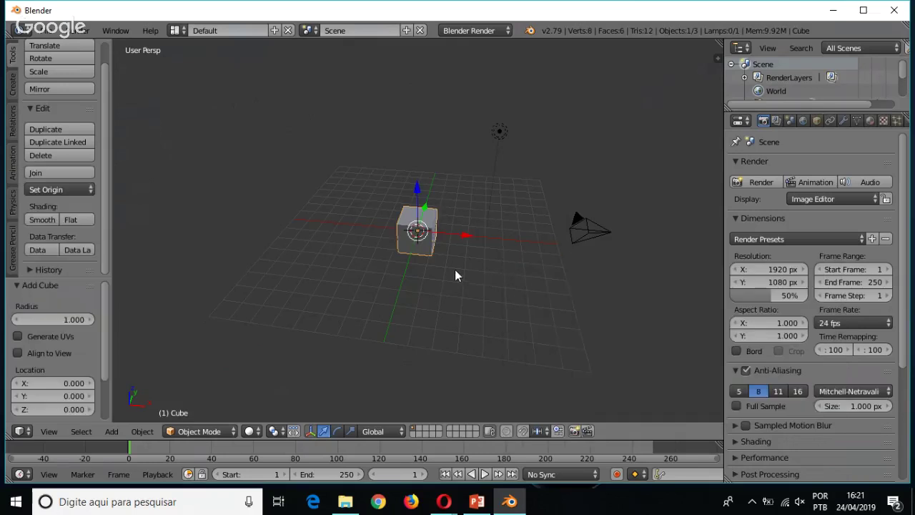
Try to move the cube freely away from the origin, then cancel the move
{"action": "scroll", "coordinate": [455, 271], "scroll_direction": "up", "scroll_amount": 3}
{"action": "middle_click_drag", "start_coordinate": [475, 271], "coordinate": [440, 260]}
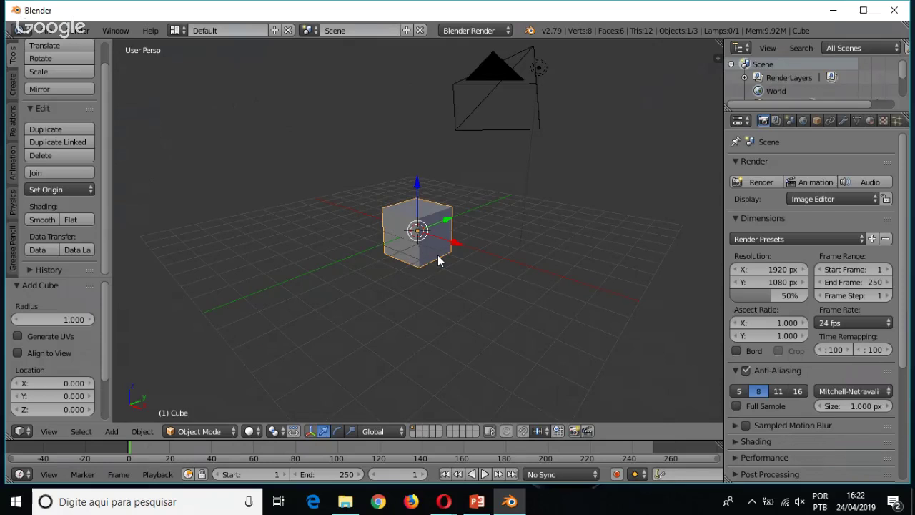
{"action": "key", "text": "g"}
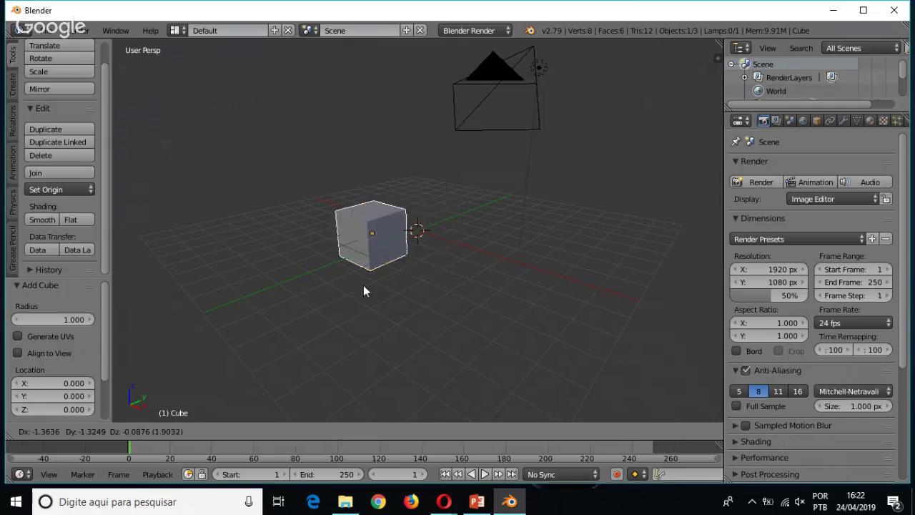
{"action": "right_click", "coordinate": [457, 236]}
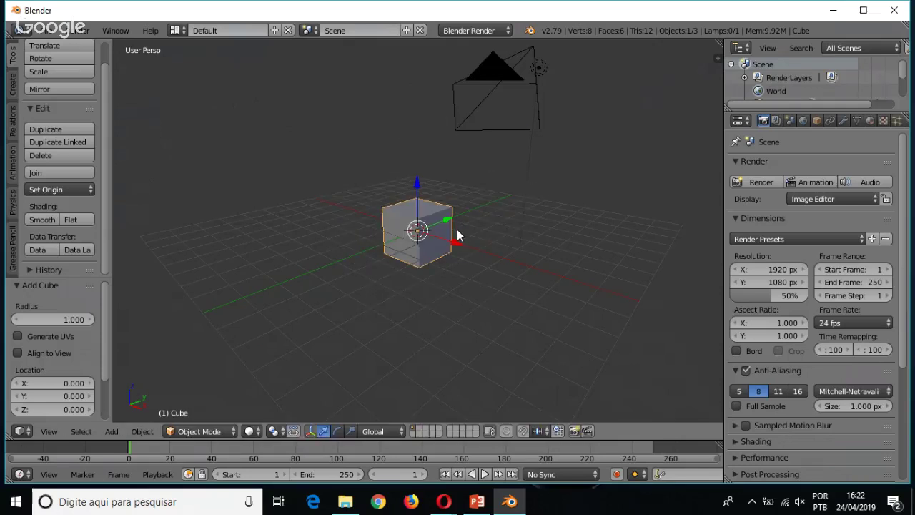
Deselect everything, then select the cube, camera and lamp all at once
{"action": "key", "text": "a"}
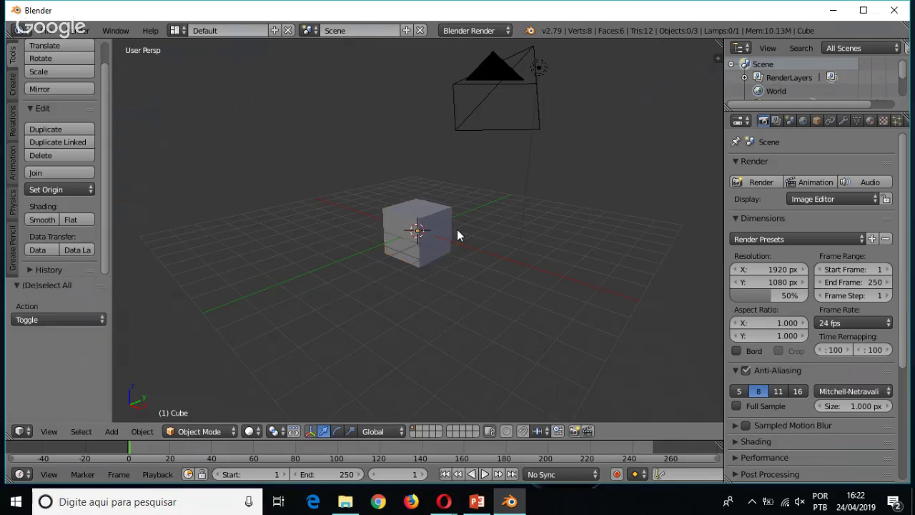
{"action": "key", "text": "a"}
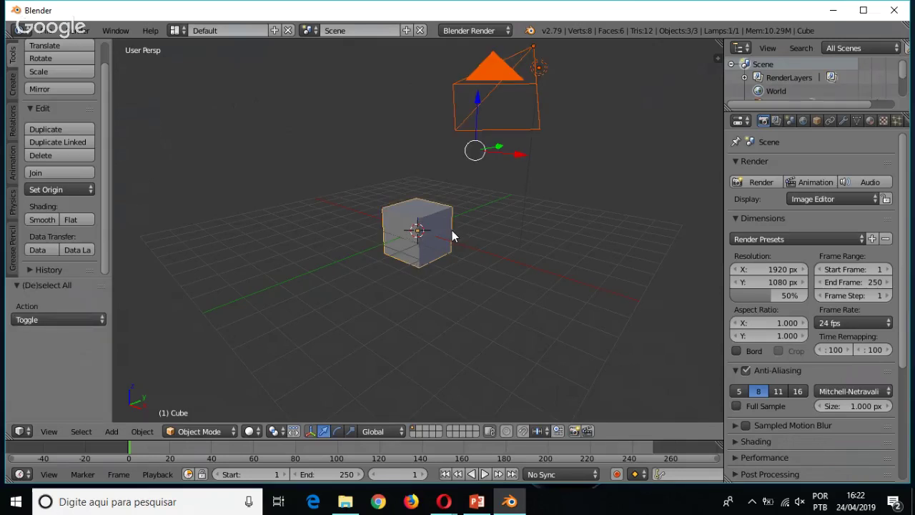
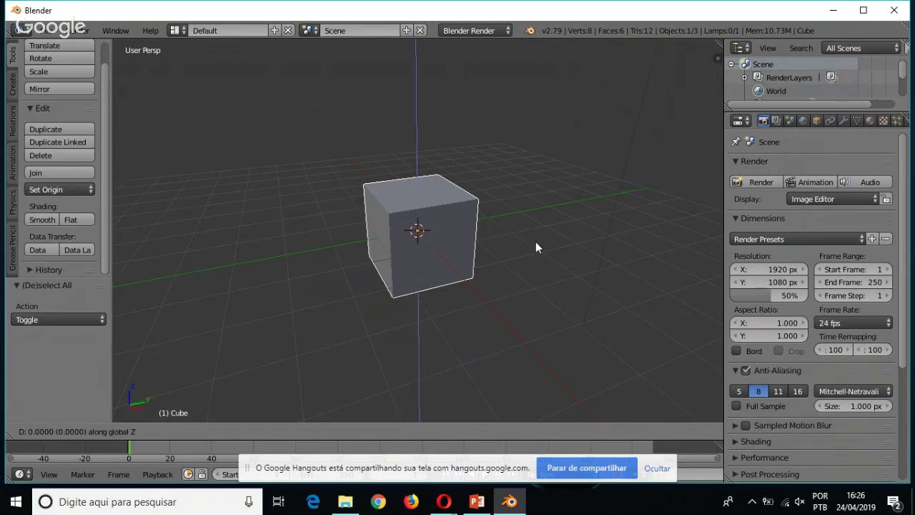
Try to raise the cube along the global Z axis, then cancel the move
{"action": "left_click", "coordinate": [484, 241]}
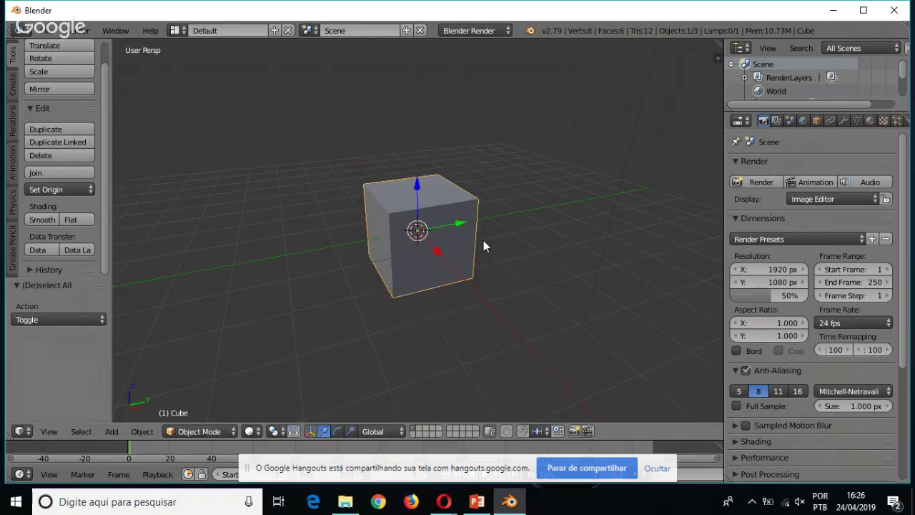
{"action": "key", "text": "g"}
{"action": "key", "text": "z"}
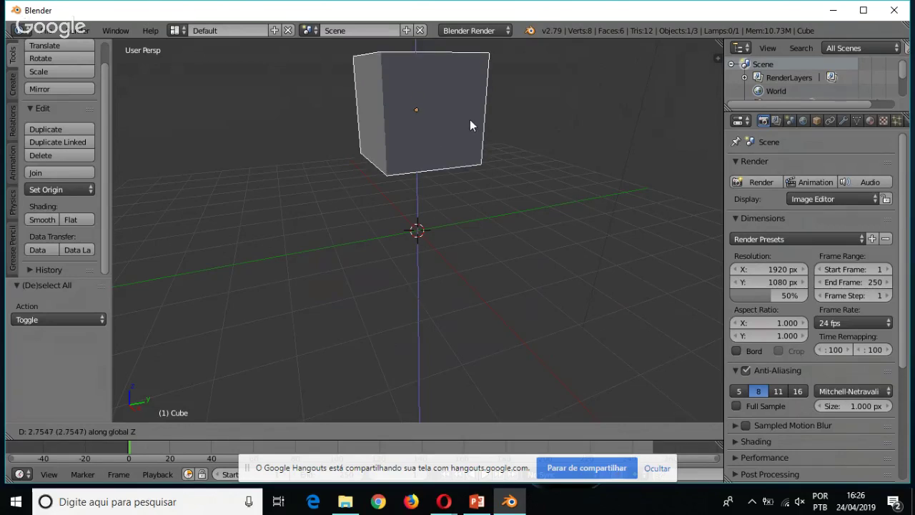
{"action": "key", "text": "Escape"}
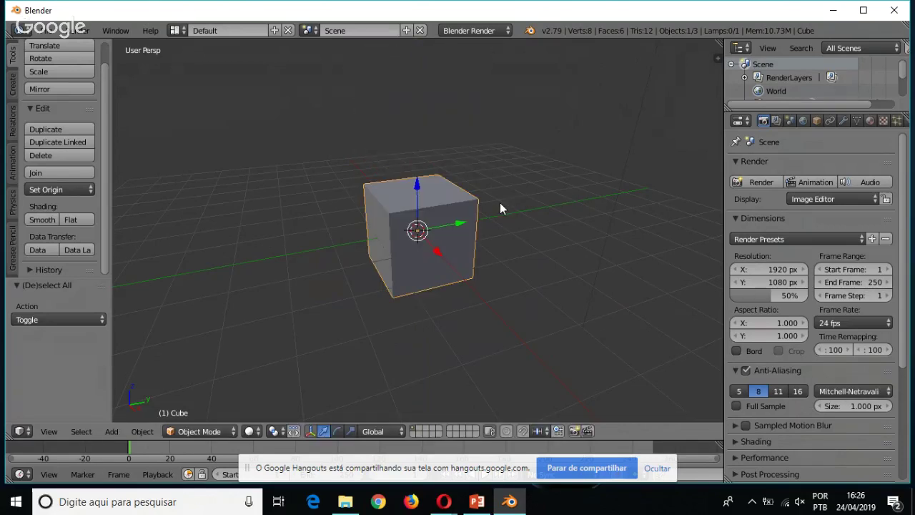
Raise the cube about 9.62 units along the global Z axis, then undo the move
{"action": "scroll", "coordinate": [483, 232], "scroll_direction": "down", "scroll_amount": 5}
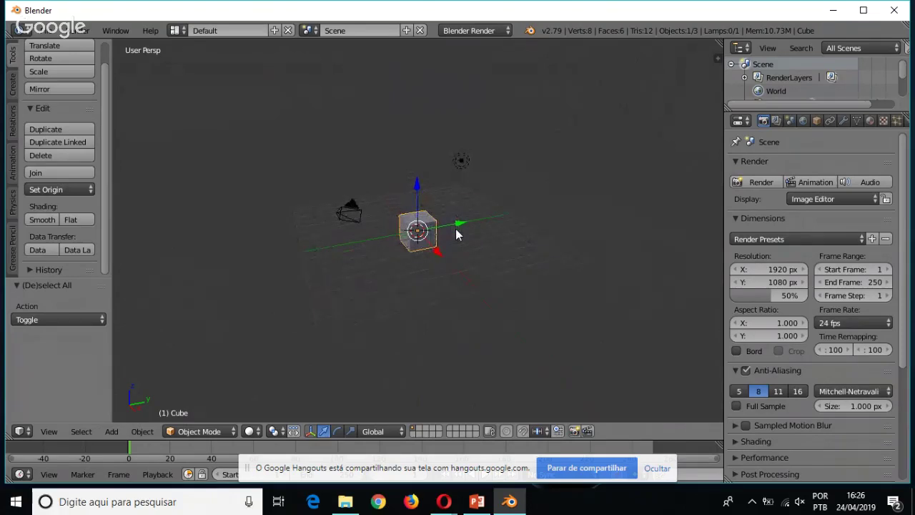
{"action": "key", "text": "g"}
{"action": "key", "text": "z"}
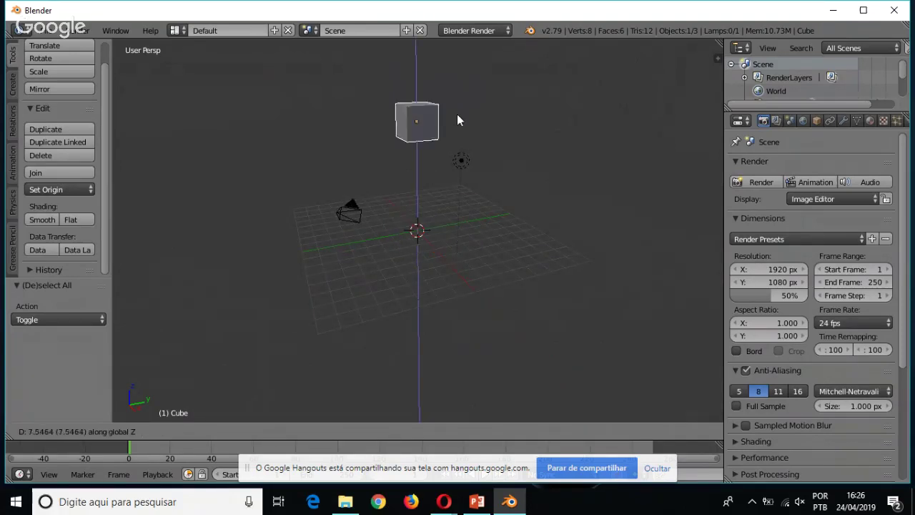
{"action": "left_click", "coordinate": [448, 83]}
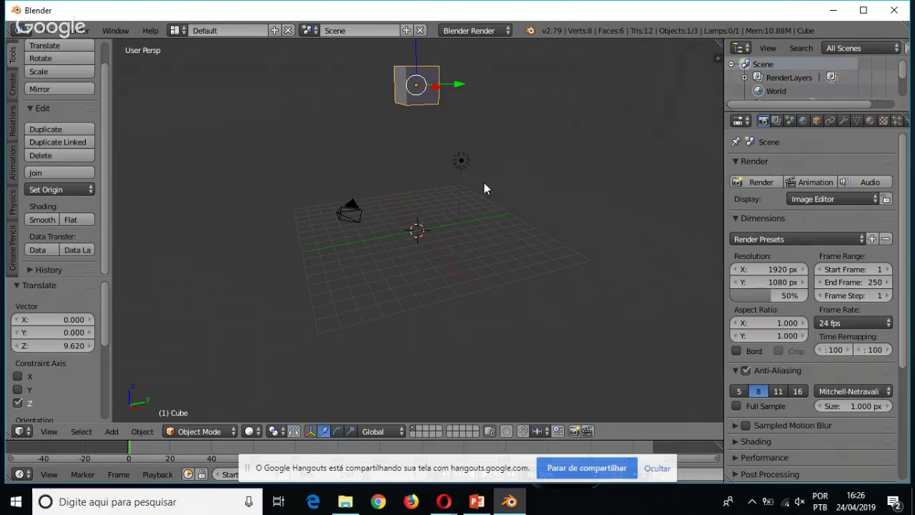
{"action": "key", "text": "ctrl+z"}
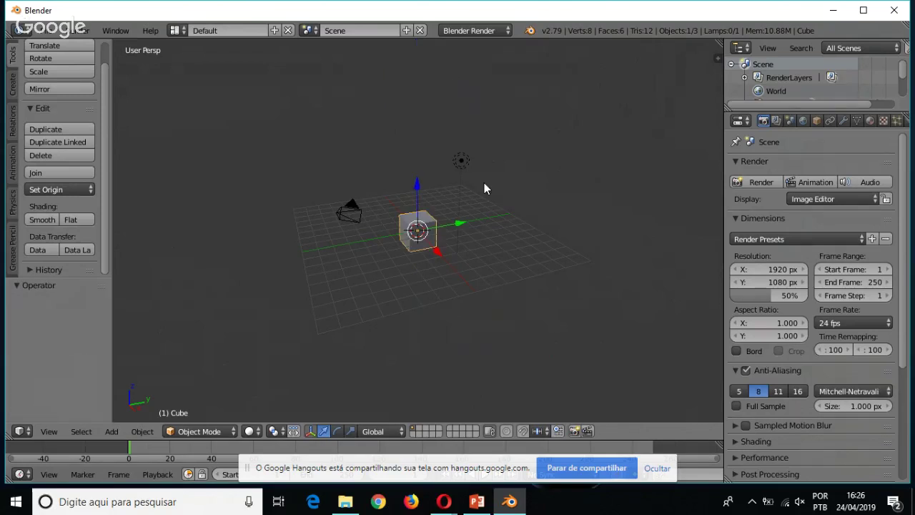
Examine the cube from near and far and from several angles around it
{"action": "scroll", "coordinate": [462, 245], "scroll_direction": "up", "scroll_amount": 6}
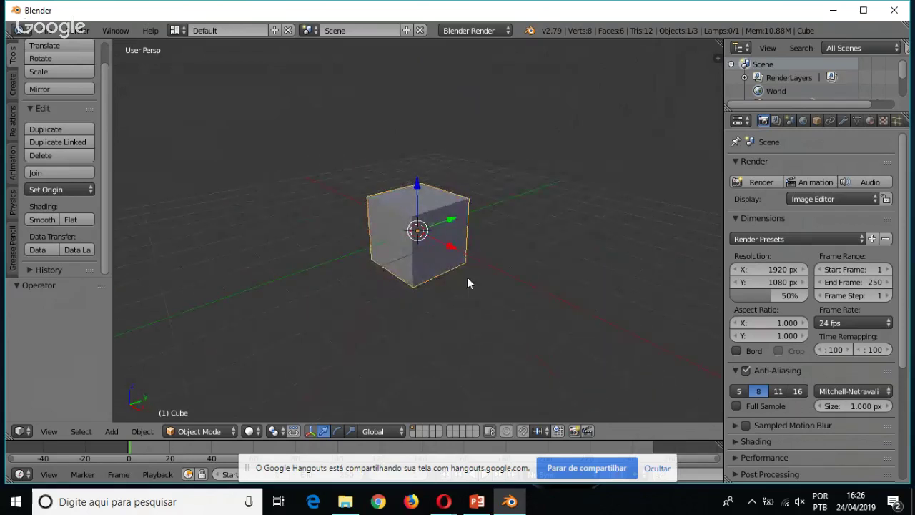
{"action": "scroll", "coordinate": [517, 185], "scroll_direction": "down", "scroll_amount": 10}
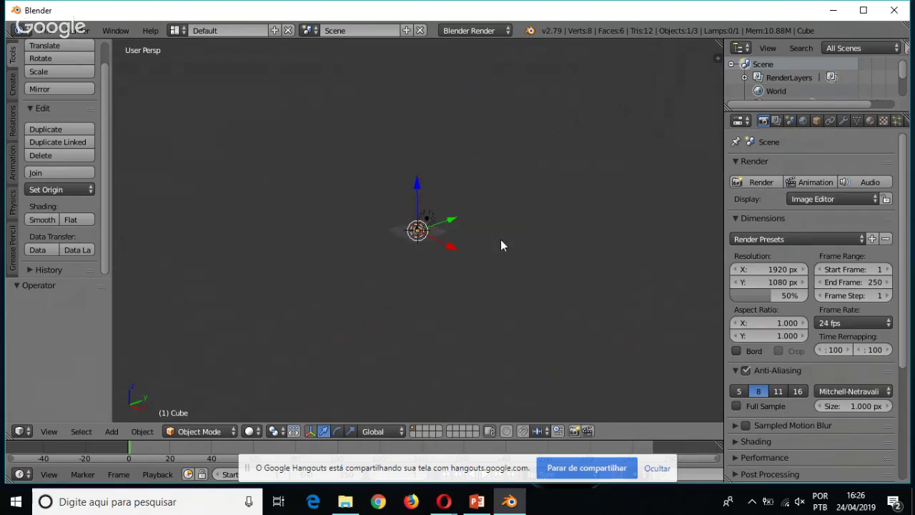
{"action": "scroll", "coordinate": [501, 245], "scroll_direction": "up", "scroll_amount": 8}
{"action": "scroll", "coordinate": [501, 244], "scroll_direction": "down", "scroll_amount": 6}
{"action": "scroll", "coordinate": [501, 237], "scroll_direction": "up", "scroll_amount": 7}
{"action": "scroll", "coordinate": [502, 237], "scroll_direction": "down", "scroll_amount": 2}
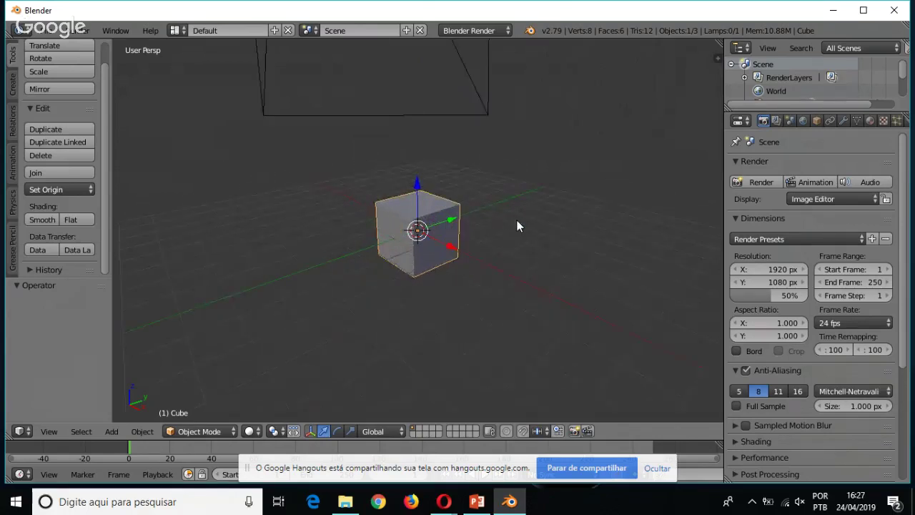
{"action": "scroll", "coordinate": [516, 224], "scroll_direction": "down", "scroll_amount": 4}
{"action": "scroll", "coordinate": [493, 261], "scroll_direction": "up", "scroll_amount": 4}
{"action": "middle_click_drag", "start_coordinate": [410, 280], "coordinate": [317, 265]}
{"action": "scroll", "coordinate": [458, 259], "scroll_direction": "up", "scroll_amount": 2}
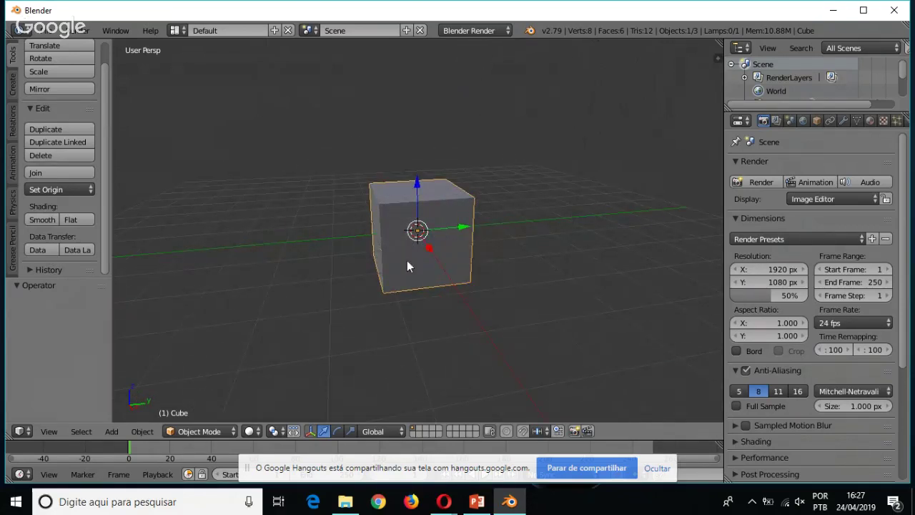
{"action": "middle_click_drag", "start_coordinate": [419, 267], "coordinate": [520, 277]}
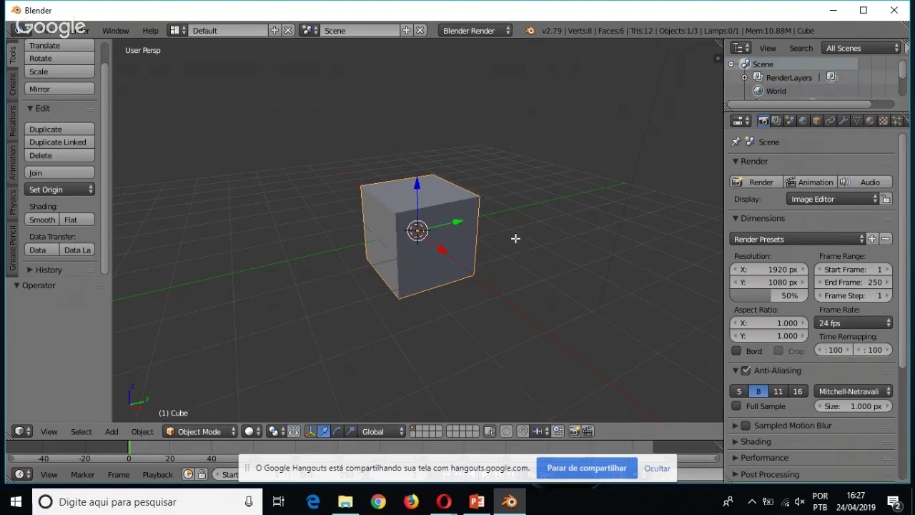
Enter Edit Mode on the cube and scale its whole mesh up slightly
{"action": "key", "text": "Tab"}
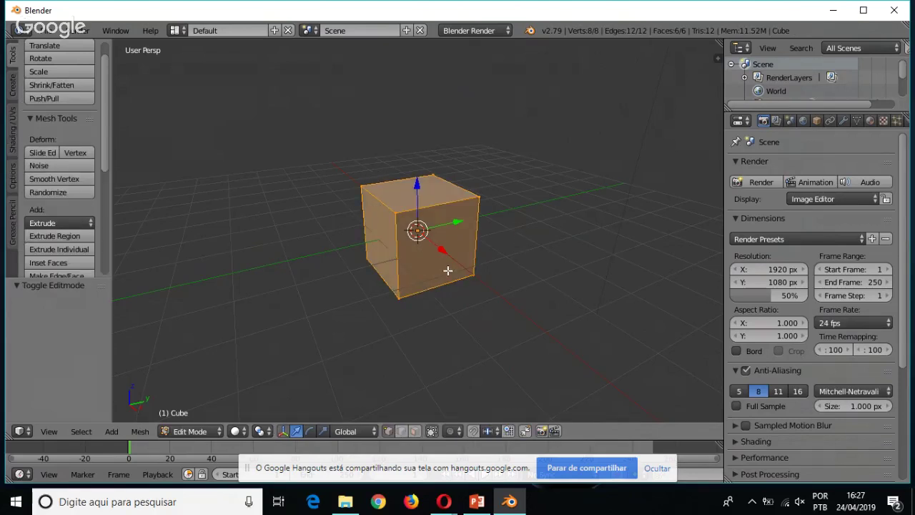
{"action": "key", "text": "s"}
{"action": "left_click", "coordinate": [513, 186]}
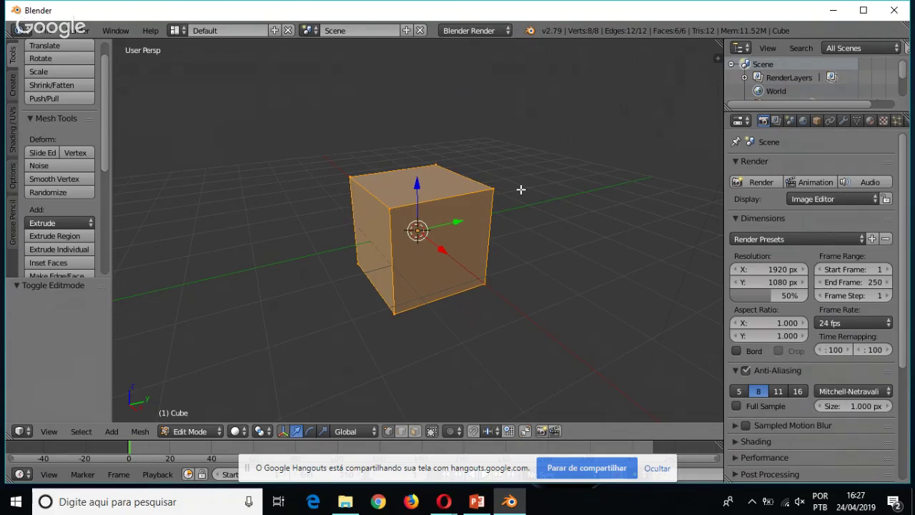
Deselect all of the cube's mesh, select all of it again, and leave everything deselected
{"action": "key", "text": "a"}
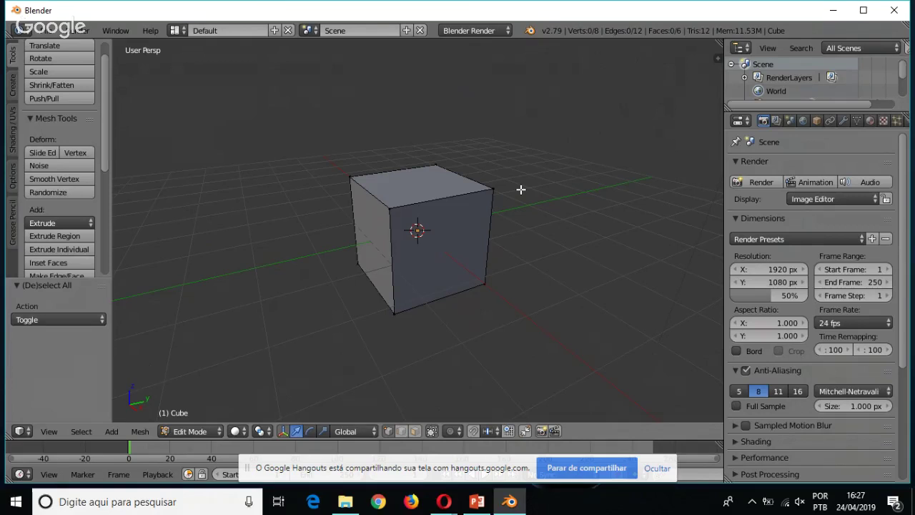
{"action": "key", "text": "a"}
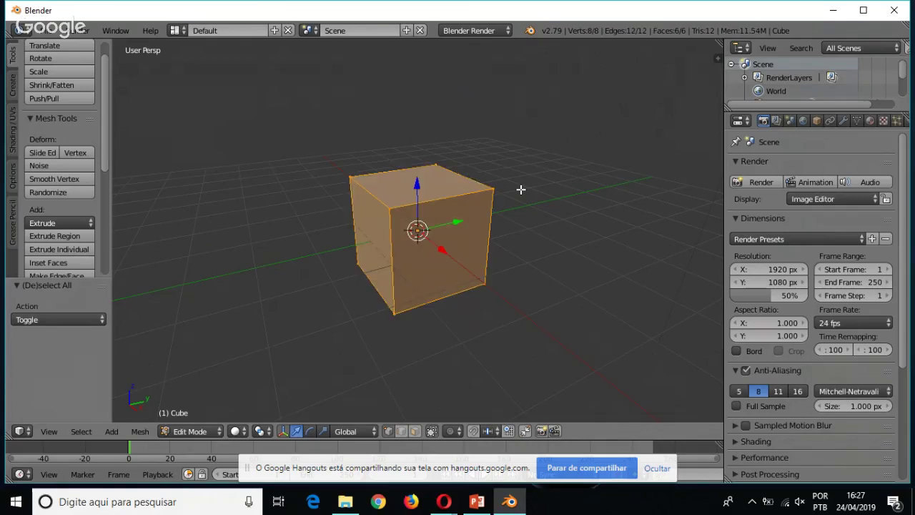
{"action": "key", "text": "a"}
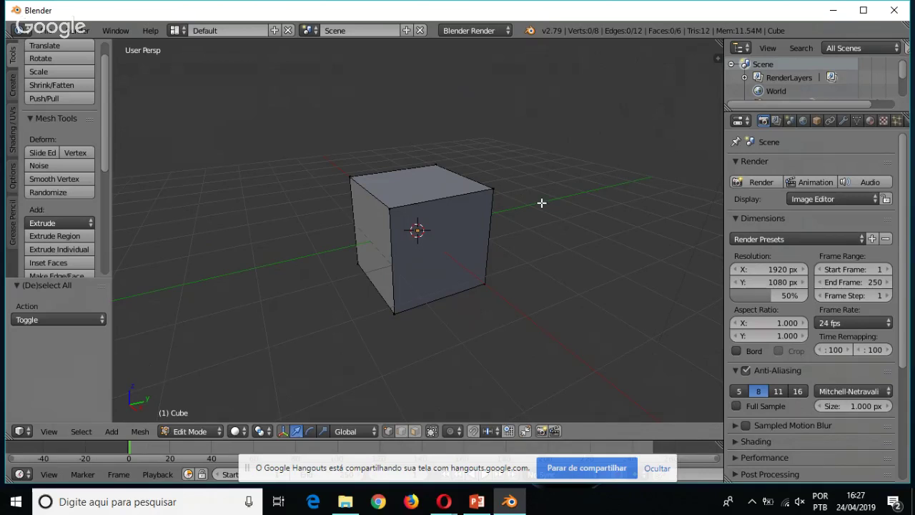
Circle-select one lower corner vertex of the cube's front face, then clear the selection
{"action": "mouse_move", "coordinate": [541, 203]}
{"action": "middle_mouse_down"}
{"action": "mouse_move", "coordinate": [501, 268]}
{"action": "mouse_move", "coordinate": [556, 335]}
{"action": "middle_mouse_up"}
{"action": "key", "text": "c"}
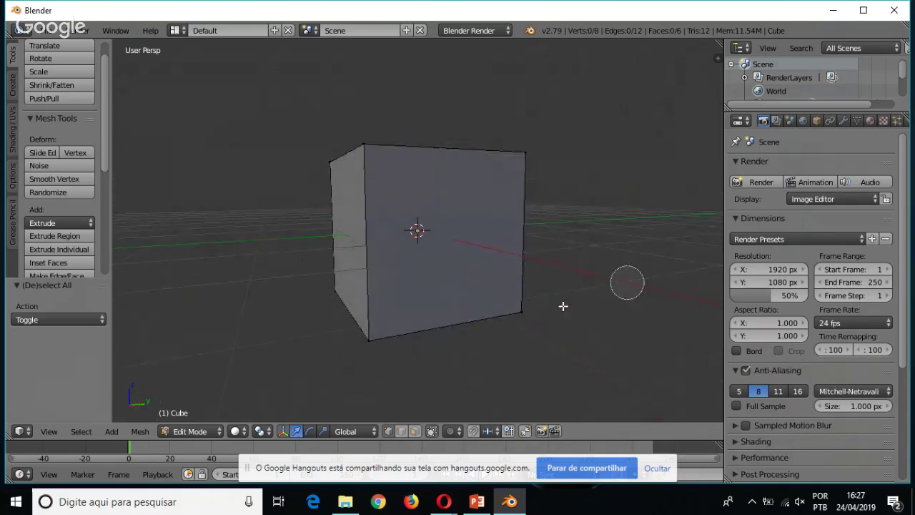
{"action": "left_click", "coordinate": [523, 316]}
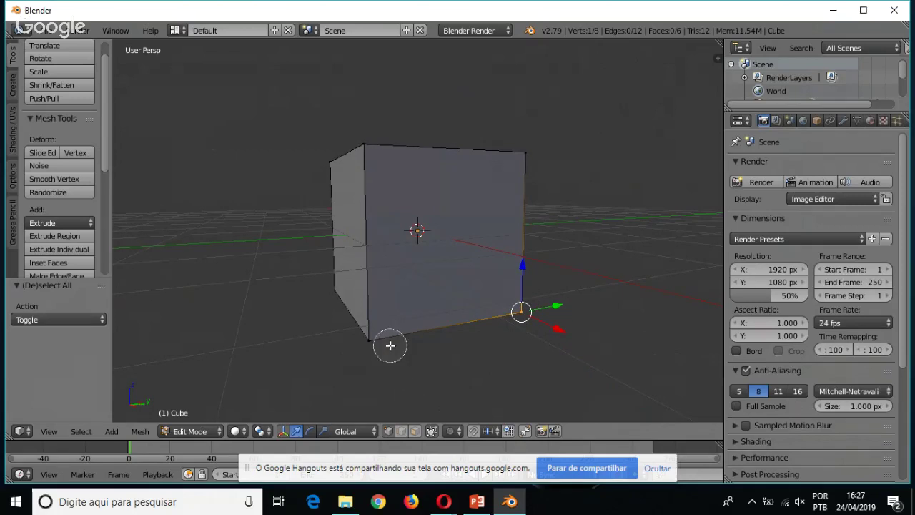
{"action": "key", "text": "Escape"}
{"action": "key", "text": "a"}
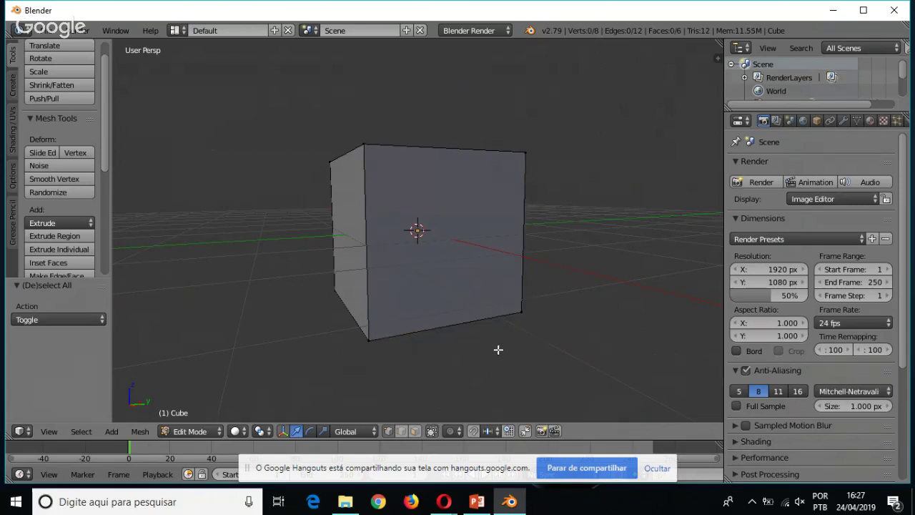
Circle-select the four corner vertices of the cube's front face, then circle-deselect them all
{"action": "key", "text": "c"}
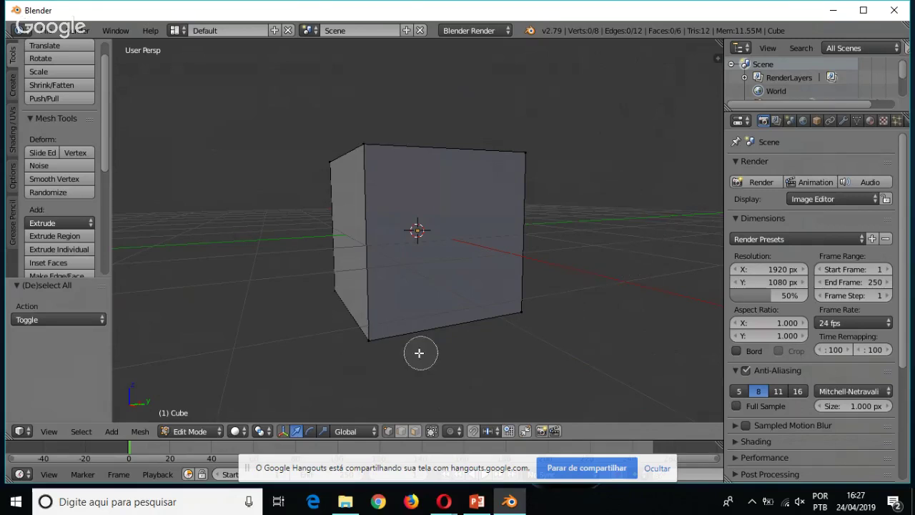
{"action": "left_click", "coordinate": [369, 340]}
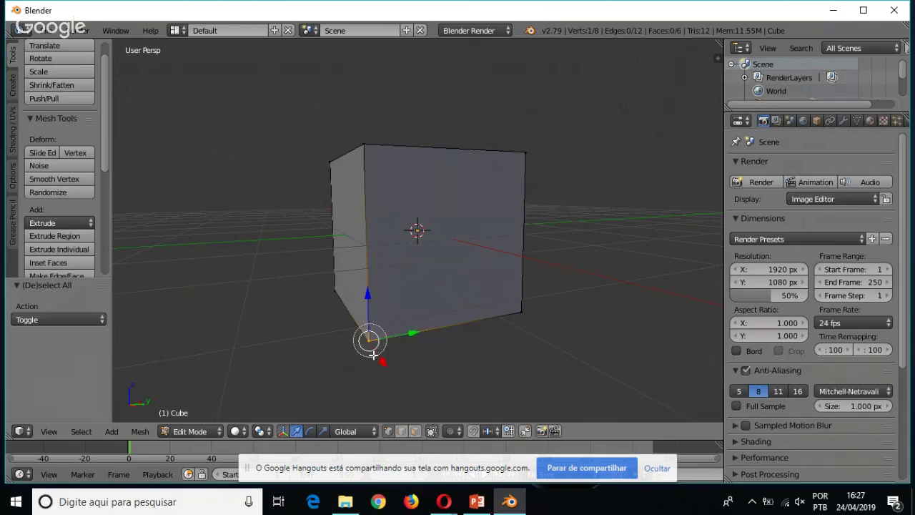
{"action": "left_click", "coordinate": [523, 312]}
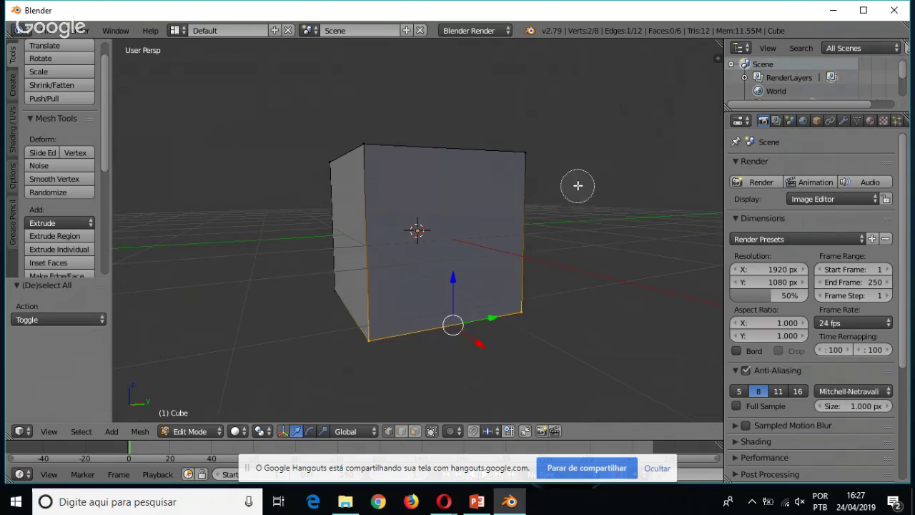
{"action": "left_click", "coordinate": [528, 153]}
{"action": "left_click", "coordinate": [347, 153]}
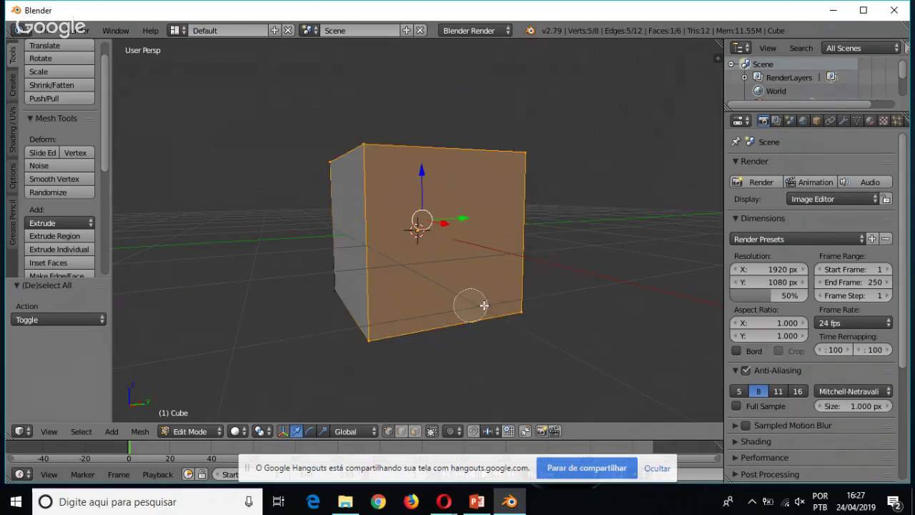
{"action": "middle_click_drag", "start_coordinate": [330, 160], "coordinate": [354, 136]}
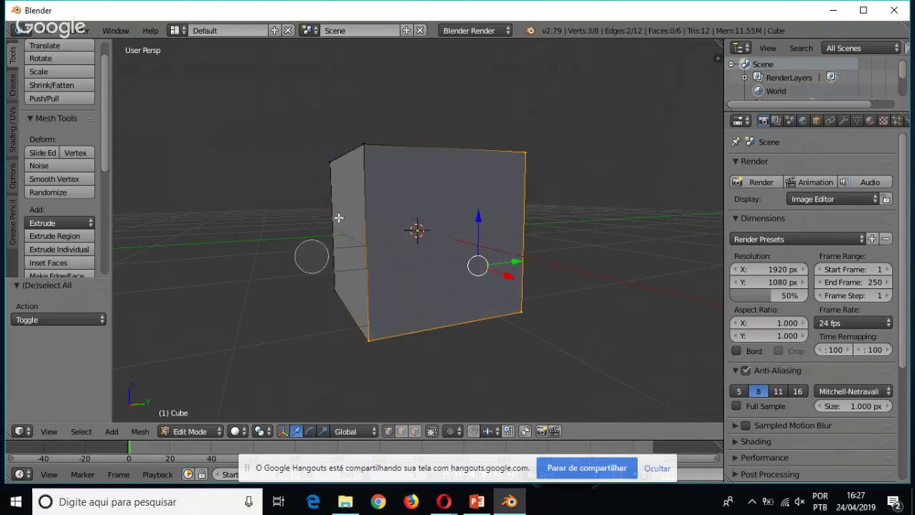
{"action": "left_click", "coordinate": [367, 147]}
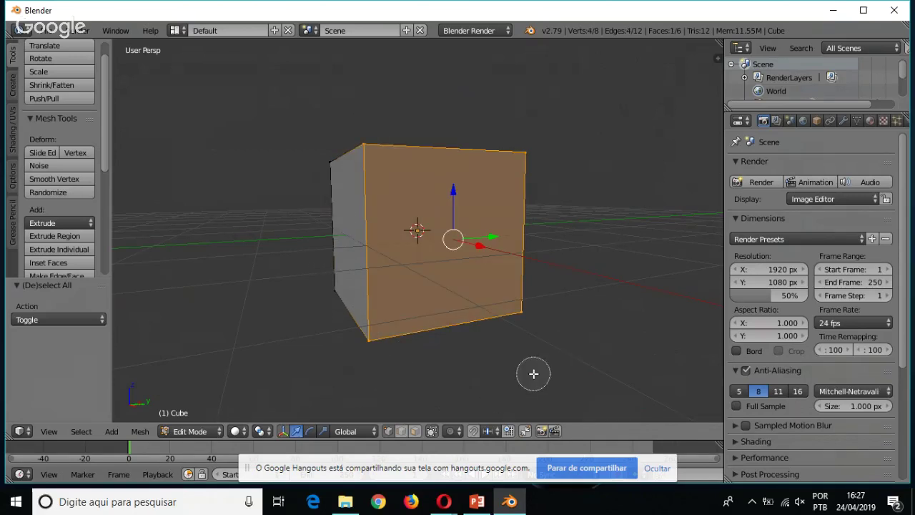
{"action": "mouse_move", "coordinate": [540, 342]}
{"action": "middle_mouse_down"}
{"action": "mouse_move", "coordinate": [525, 303]}
{"action": "mouse_move", "coordinate": [377, 331]}
{"action": "mouse_move", "coordinate": [401, 143]}
{"action": "mouse_move", "coordinate": [527, 157]}
{"action": "middle_mouse_up"}
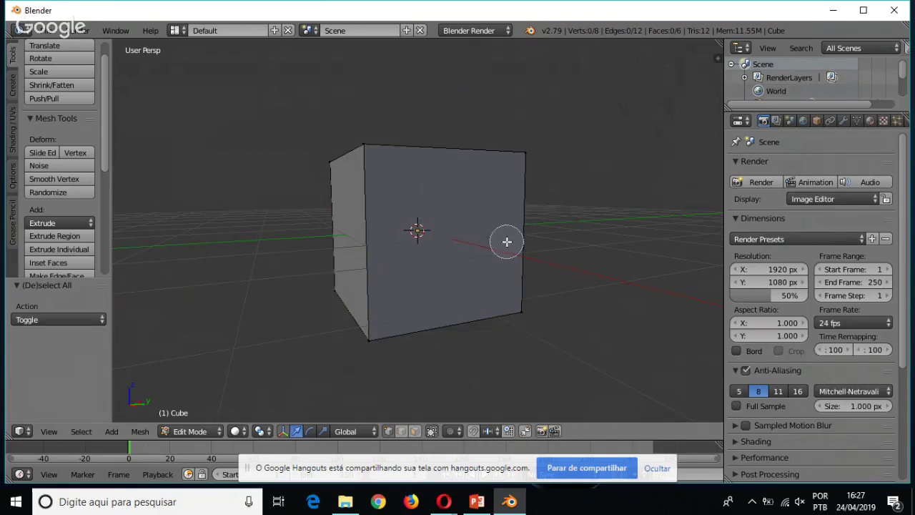
{"action": "key", "text": "Escape"}
Box-select the two end vertices of one lower edge of the cube and move that edge
{"action": "mouse_move", "coordinate": [378, 316]}
{"action": "middle_mouse_down"}
{"action": "mouse_move", "coordinate": [398, 298]}
{"action": "mouse_move", "coordinate": [437, 368]}
{"action": "middle_mouse_up"}
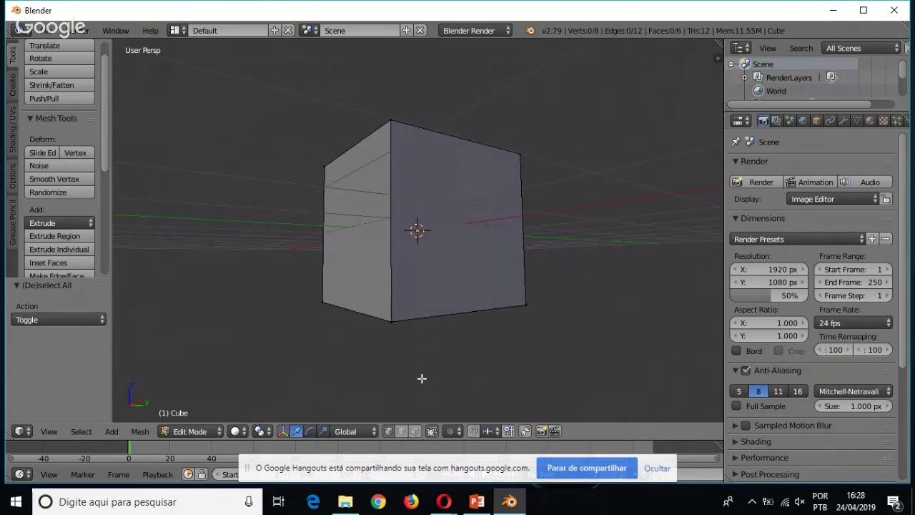
{"action": "key", "text": "b"}
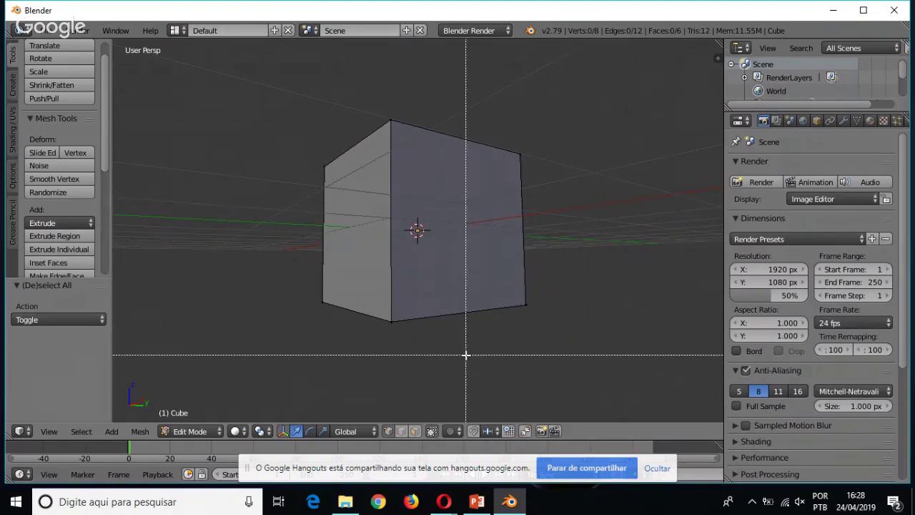
{"action": "left_click_drag", "start_coordinate": [484, 386], "coordinate": [317, 303]}
{"action": "middle_click_drag", "start_coordinate": [317, 303], "coordinate": [537, 302]}
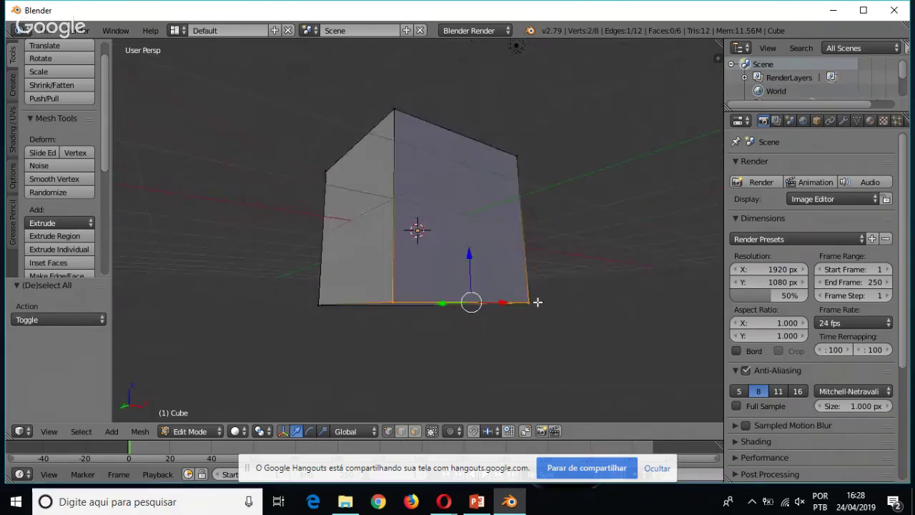
{"action": "key", "text": "g"}
{"action": "key", "text": "x"}
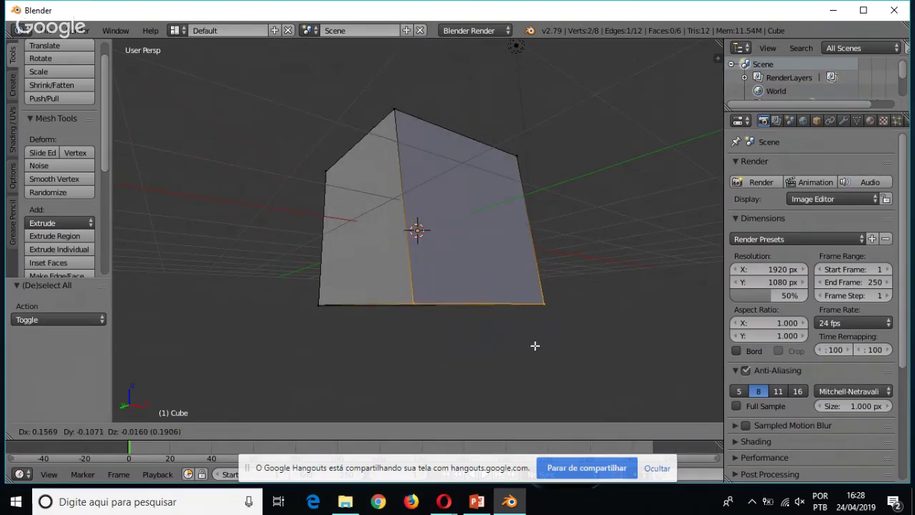
{"action": "left_click", "coordinate": [483, 346]}
Move the selected lower edge about -0.86 along the global X axis, then undo the edge moves
{"action": "middle_click_drag", "start_coordinate": [483, 346], "coordinate": [569, 298]}
{"action": "key", "text": "g"}
{"action": "key", "text": "x"}
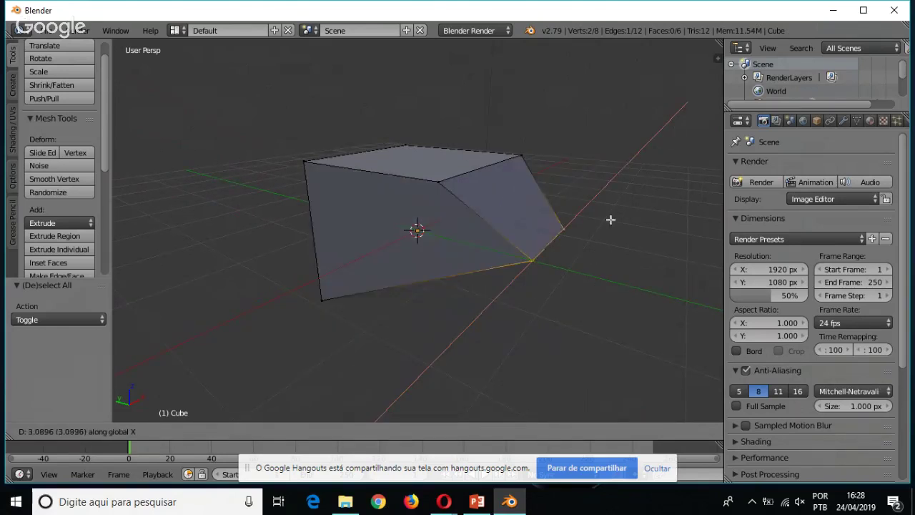
{"action": "left_click", "coordinate": [493, 313]}
{"action": "middle_click_drag", "start_coordinate": [525, 307], "coordinate": [566, 305]}
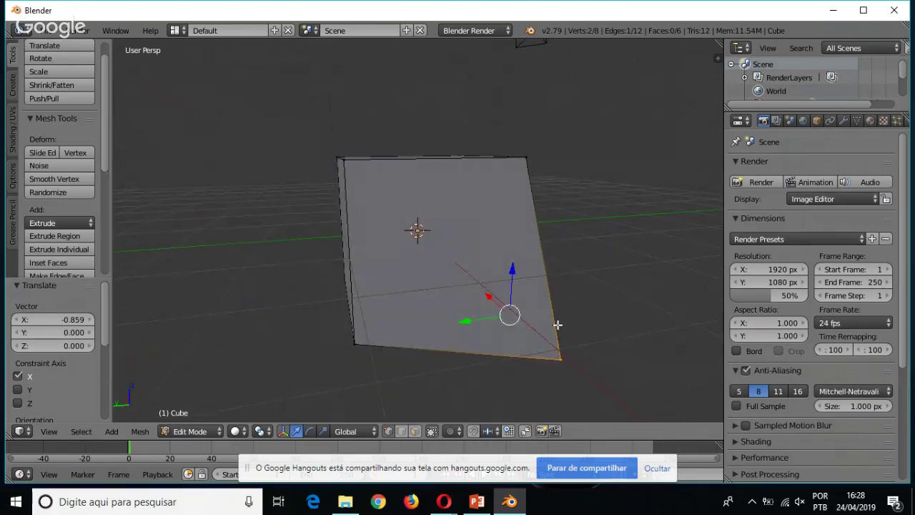
{"action": "key", "text": "ctrl+z"}
Return to Object Mode and delete the cube
{"action": "key", "text": "Tab"}
{"action": "middle_click_drag", "start_coordinate": [560, 339], "coordinate": [449, 360]}
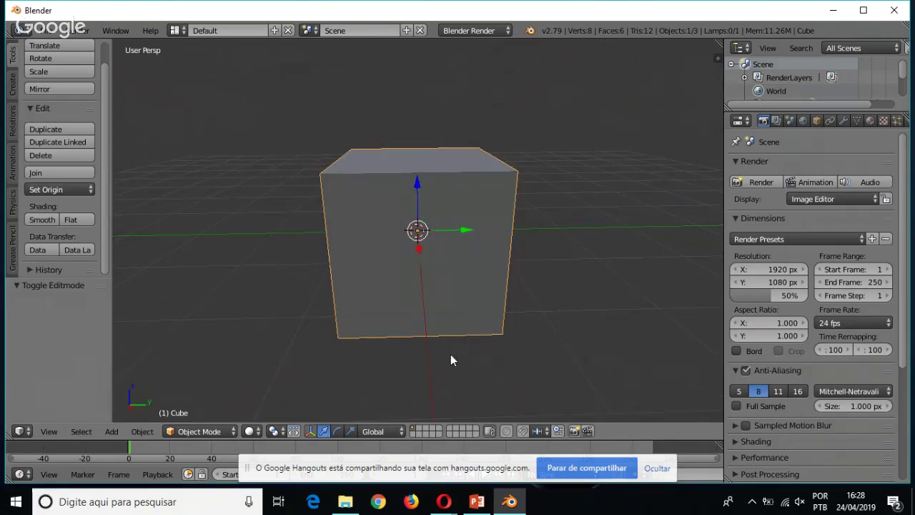
{"action": "middle_click_drag", "start_coordinate": [548, 317], "coordinate": [519, 266]}
{"action": "scroll", "coordinate": [519, 266], "scroll_direction": "down", "scroll_amount": 5}
{"action": "scroll", "coordinate": [502, 299], "scroll_direction": "up", "scroll_amount": 2}
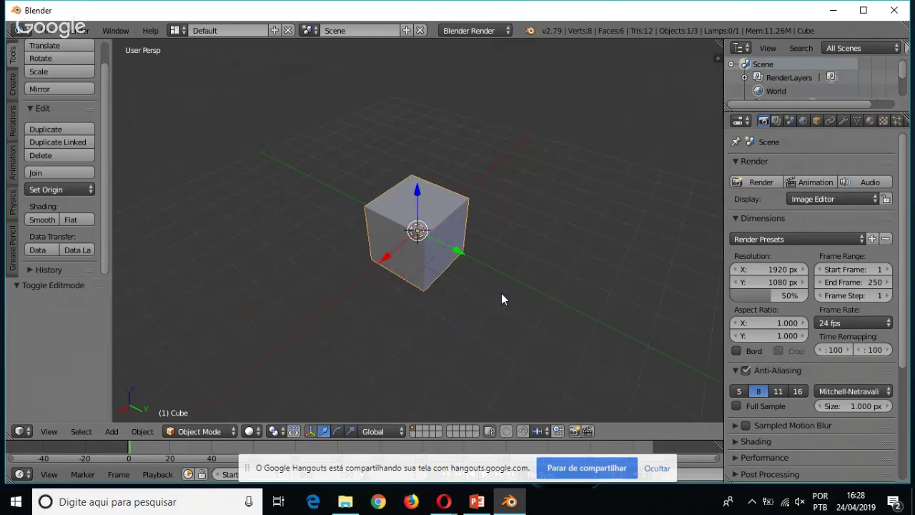
{"action": "key", "text": "x"}
{"action": "left_click", "coordinate": [501, 299]}
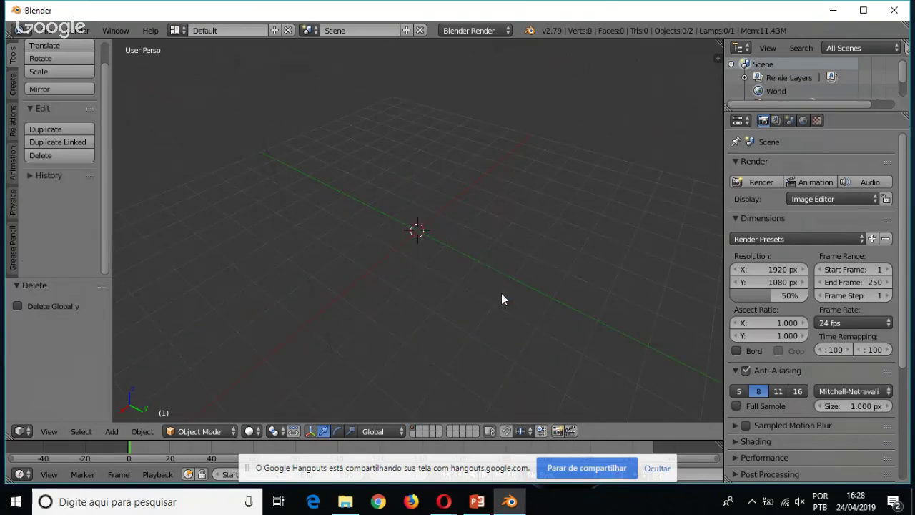
Find the Add Cylinder command by search and add a mesh cylinder at the scene's centre
{"action": "key", "text": "space"}
{"action": "type", "text": "cy"}
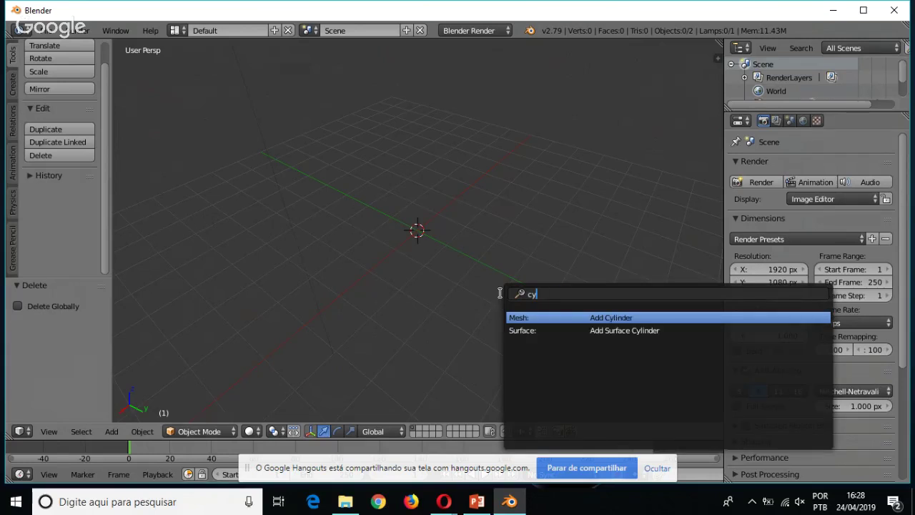
{"action": "key", "text": "Return"}
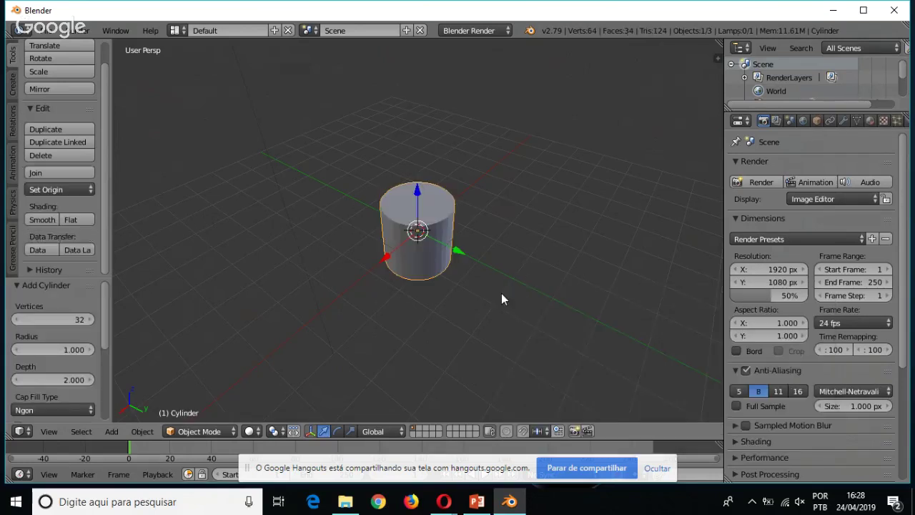
{"action": "scroll", "coordinate": [493, 295], "scroll_direction": "up", "scroll_amount": 3}
{"action": "scroll", "coordinate": [443, 279], "scroll_direction": "down", "scroll_amount": 5}
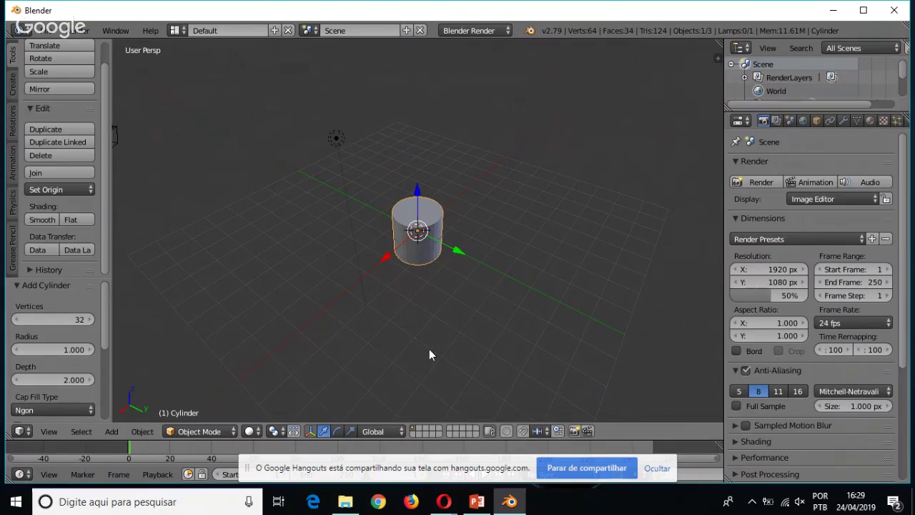
Show an empty scene layer, return to the first layer, and look at the cylinder from the side
{"action": "left_click", "coordinate": [423, 432]}
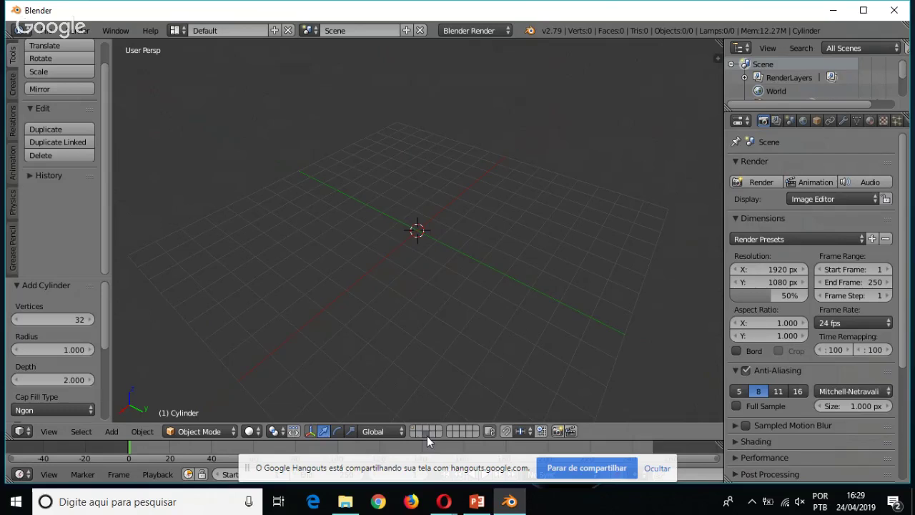
{"action": "left_click", "coordinate": [413, 428]}
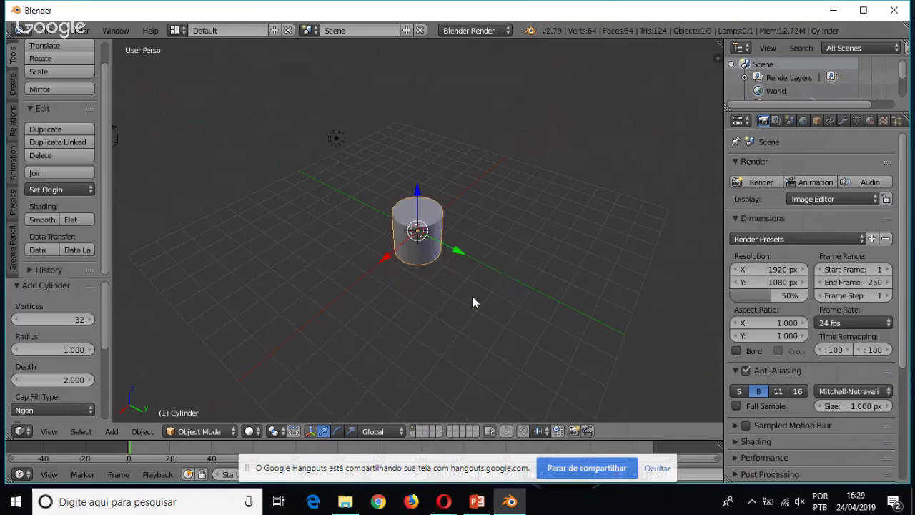
{"action": "middle_click_drag", "start_coordinate": [460, 305], "coordinate": [408, 301]}
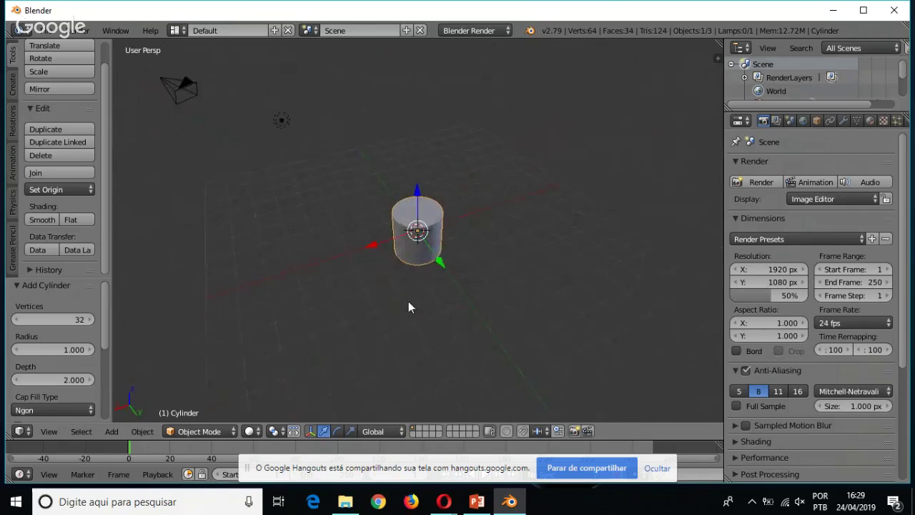
{"action": "scroll", "coordinate": [468, 289], "scroll_direction": "up", "scroll_amount": 3}
{"action": "middle_click_drag", "start_coordinate": [467, 288], "coordinate": [451, 267]}
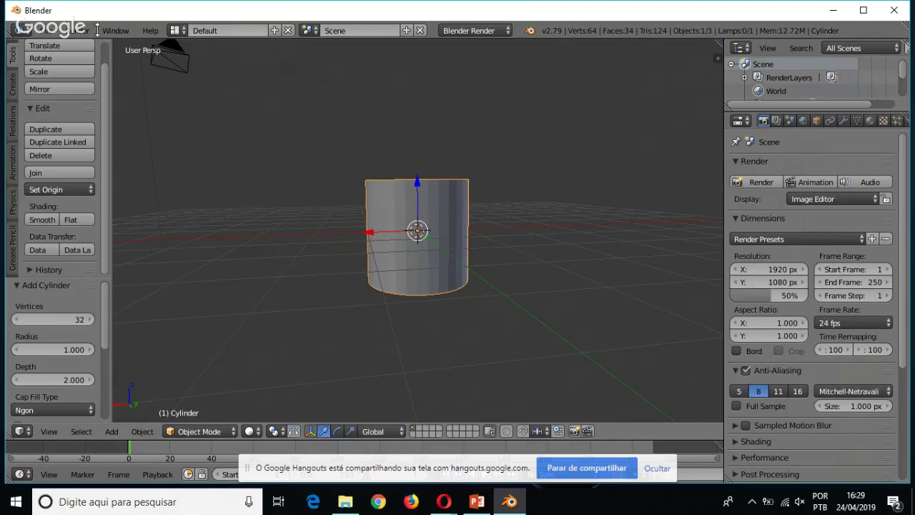
Check the Emulate Numpad option in the Input section of the User Preferences and close the preferences
{"action": "left_click", "coordinate": [46, 31]}
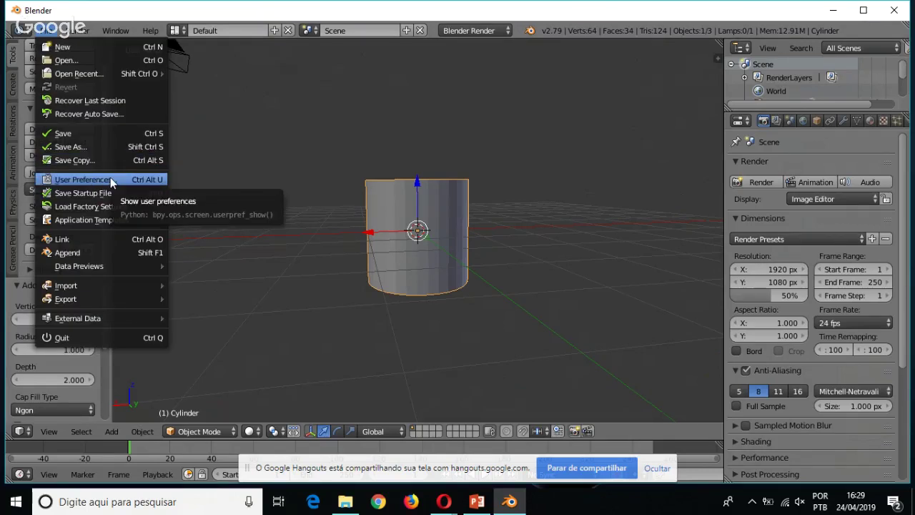
{"action": "left_click", "coordinate": [110, 179]}
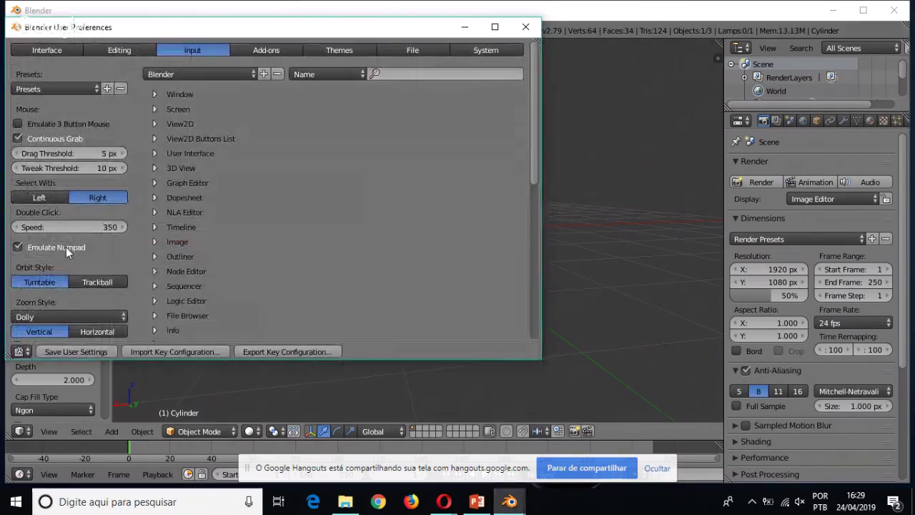
{"action": "left_click", "coordinate": [526, 27]}
{"action": "middle_click_drag", "start_coordinate": [388, 273], "coordinate": [465, 313]}
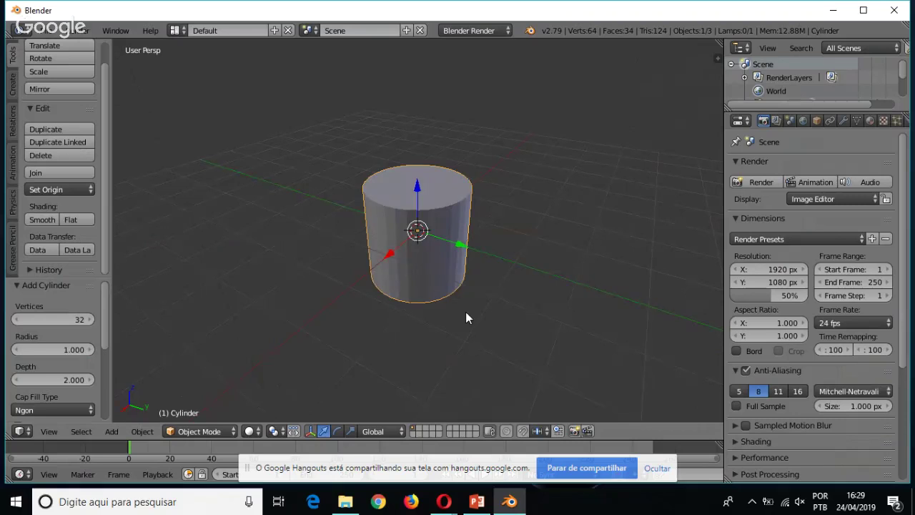
View the cylinder from the front, right and left, then return to an angled perspective view
{"action": "key", "text": "1"}
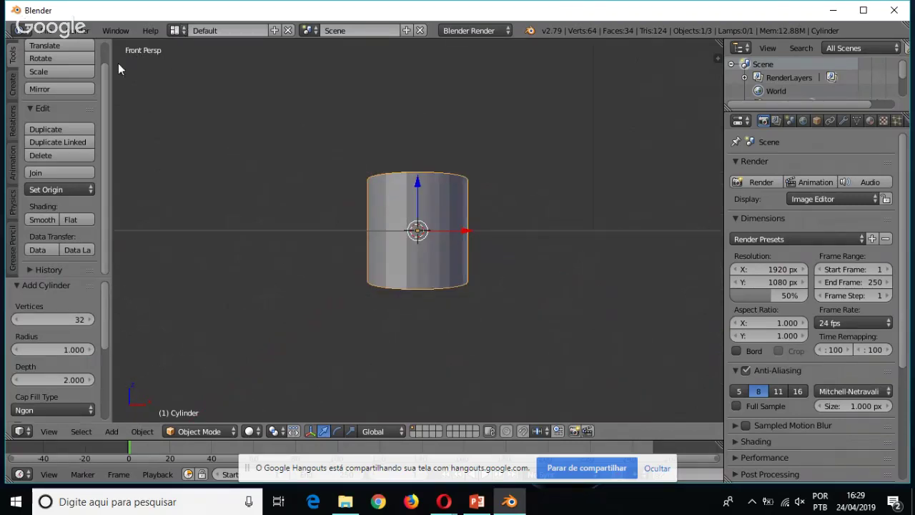
{"action": "key", "text": "KP_3"}
{"action": "key", "text": "ctrl+KP_3"}
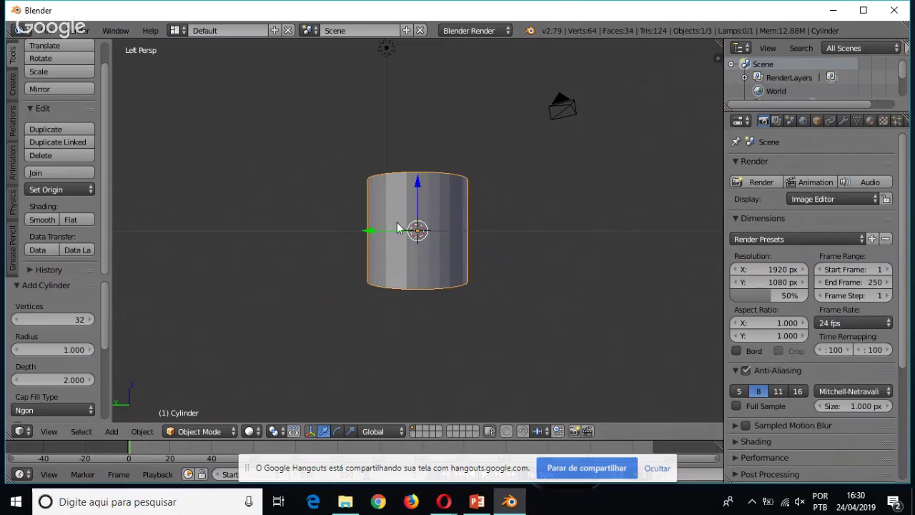
{"action": "middle_click_drag", "start_coordinate": [406, 253], "coordinate": [459, 285]}
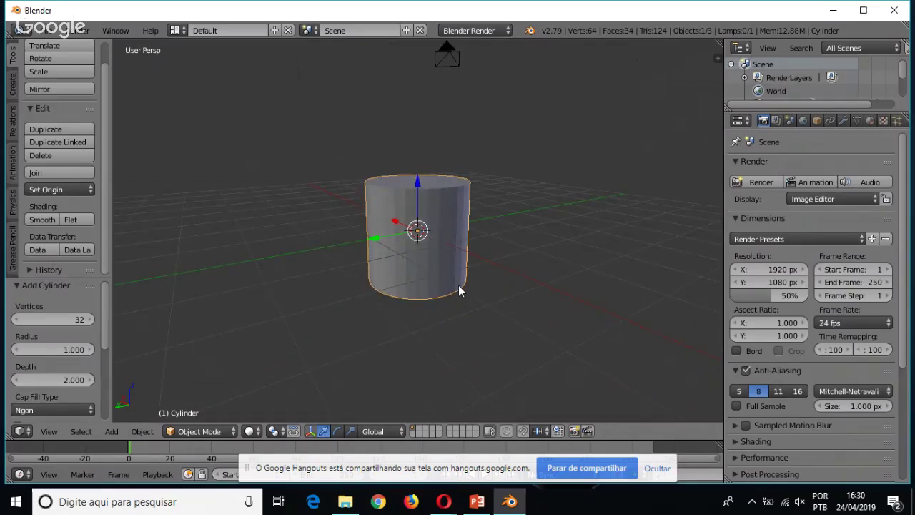
Compare perspective and orthographic projection on the cylinder, ending with a close front orthographic view
{"action": "key", "text": "KP_1"}
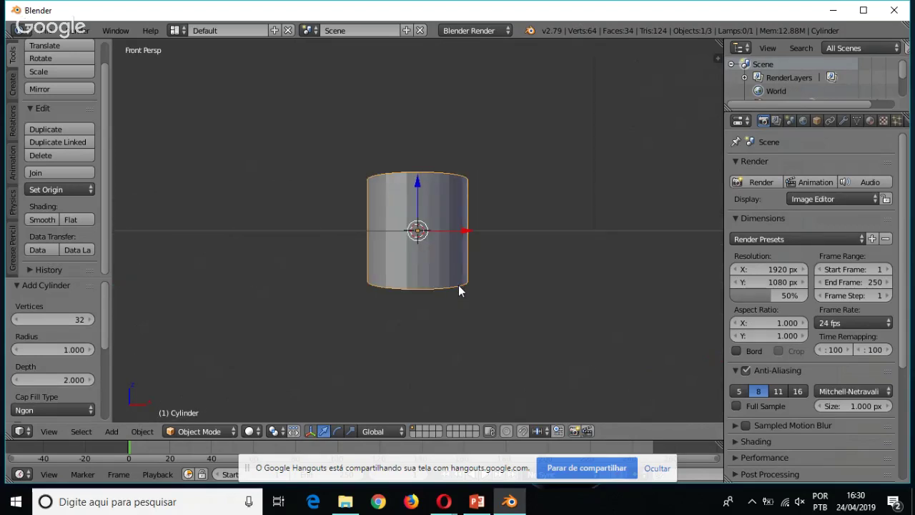
{"action": "key", "text": "KP_5"}
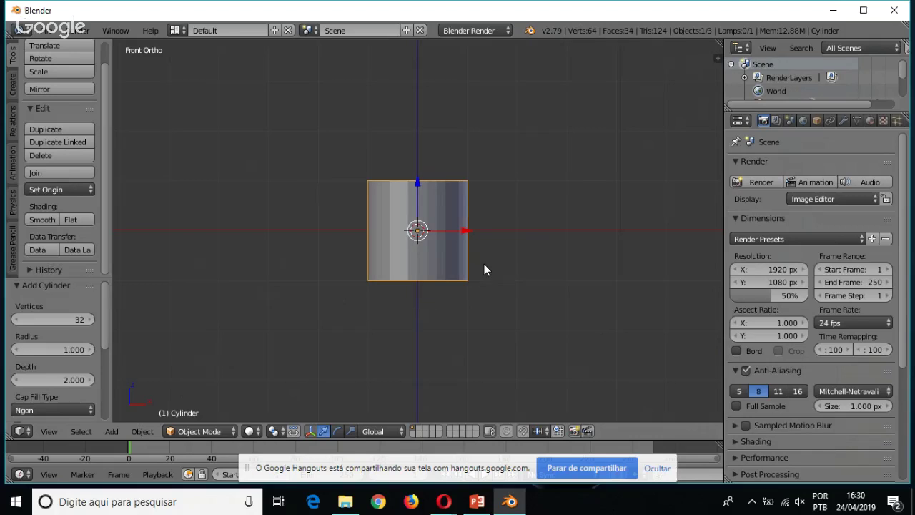
{"action": "key", "text": "KP_5"}
{"action": "middle_click_drag", "start_coordinate": [484, 256], "coordinate": [507, 293]}
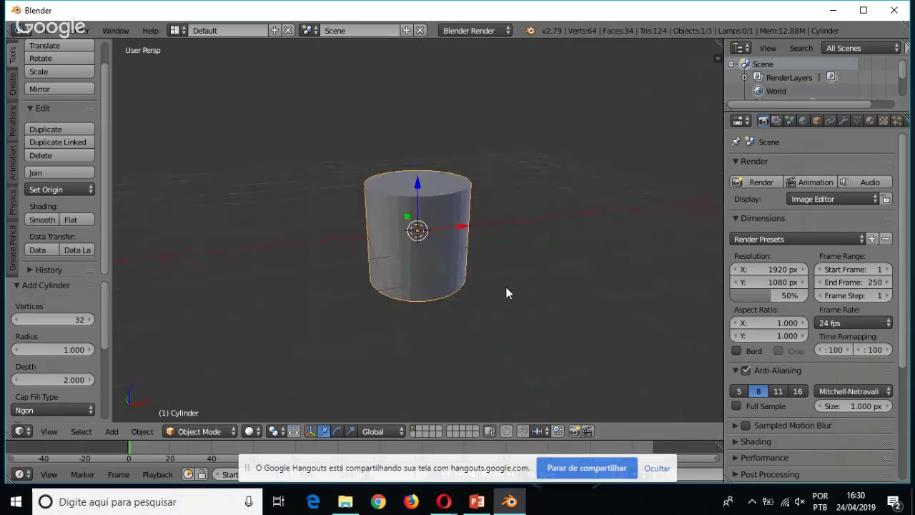
{"action": "key", "text": "KP_5"}
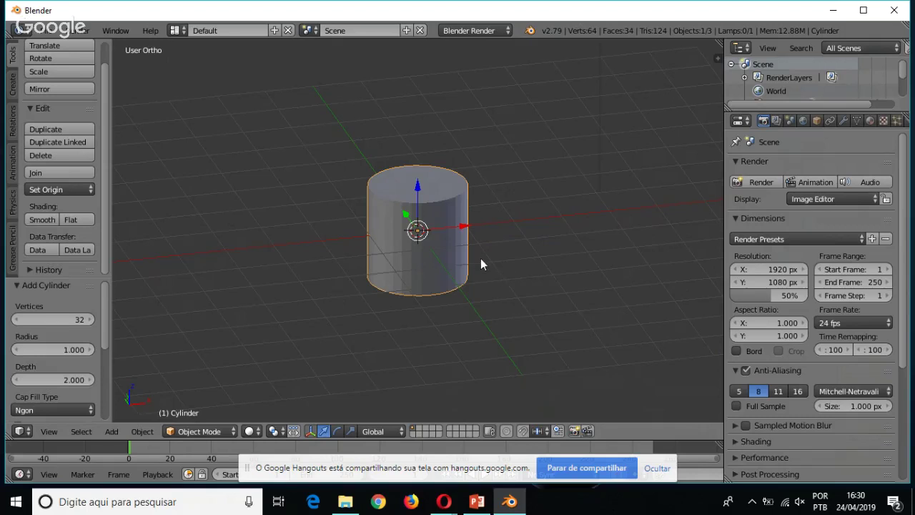
{"action": "key", "text": "KP_1"}
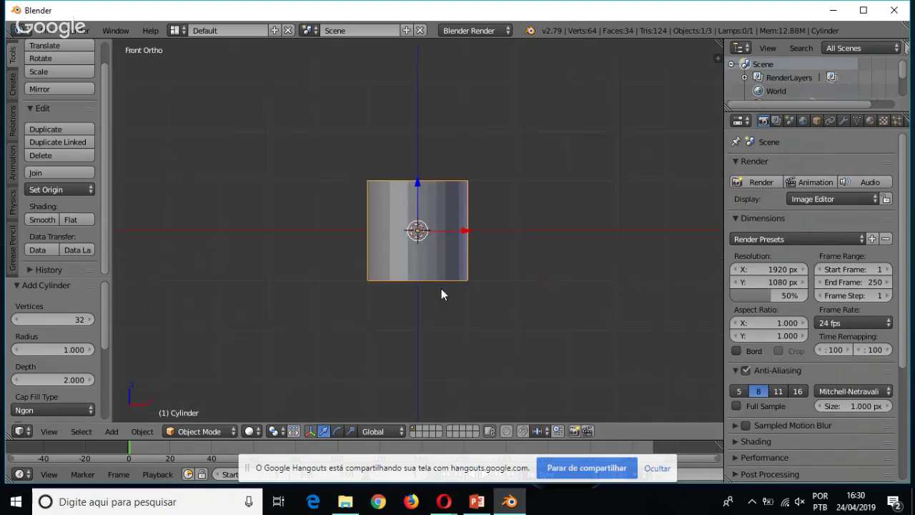
{"action": "scroll", "coordinate": [433, 248], "scroll_direction": "up", "scroll_amount": 3}
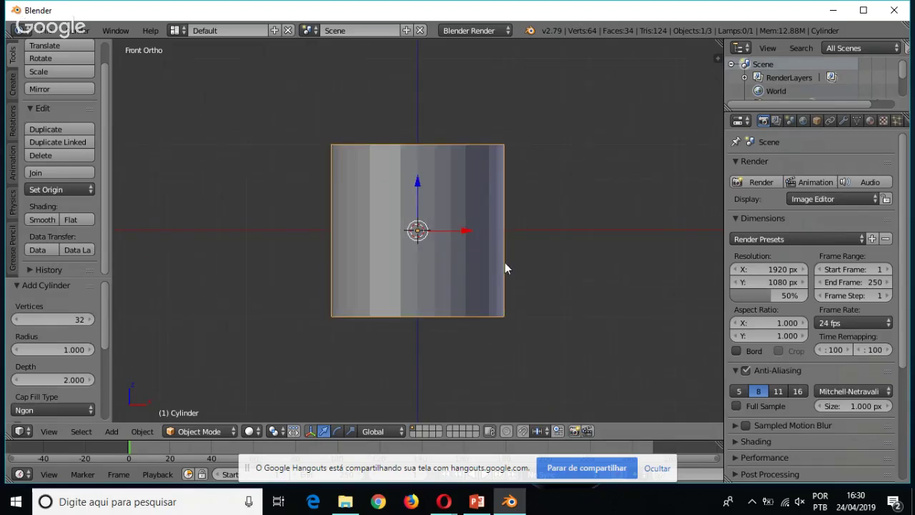
Zoom out from the cylinder and pan the front orthographic view up and down around it
{"action": "scroll", "coordinate": [520, 265], "scroll_direction": "up", "scroll_amount": 2, "text": "shift"}
{"action": "scroll", "coordinate": [536, 265], "scroll_direction": "down", "scroll_amount": 4}
{"action": "scroll", "coordinate": [536, 265], "scroll_direction": "up", "scroll_amount": 1, "text": "shift"}
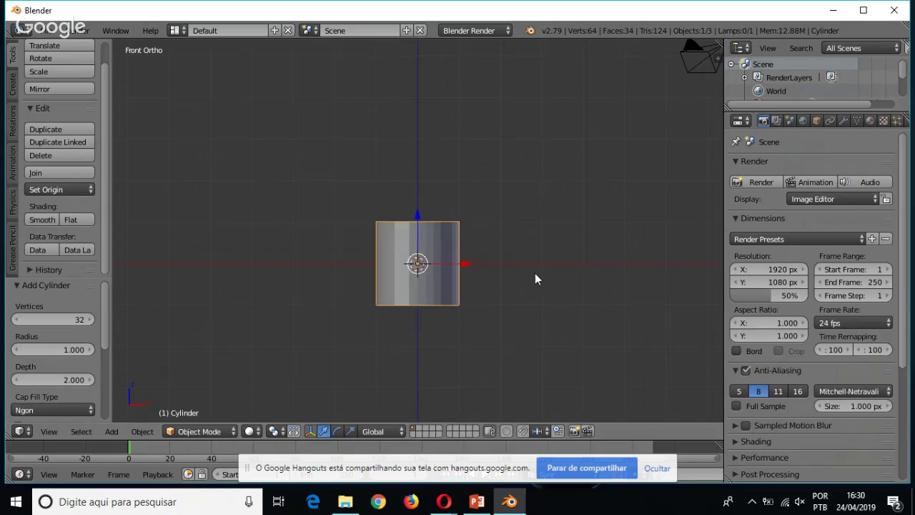
{"action": "scroll", "coordinate": [523, 278], "scroll_direction": "up", "scroll_amount": 3, "text": "shift"}
{"action": "scroll", "coordinate": [519, 280], "scroll_direction": "down", "scroll_amount": 4, "text": "shift"}
{"action": "scroll", "coordinate": [532, 275], "scroll_direction": "down", "scroll_amount": 2, "text": "shift"}
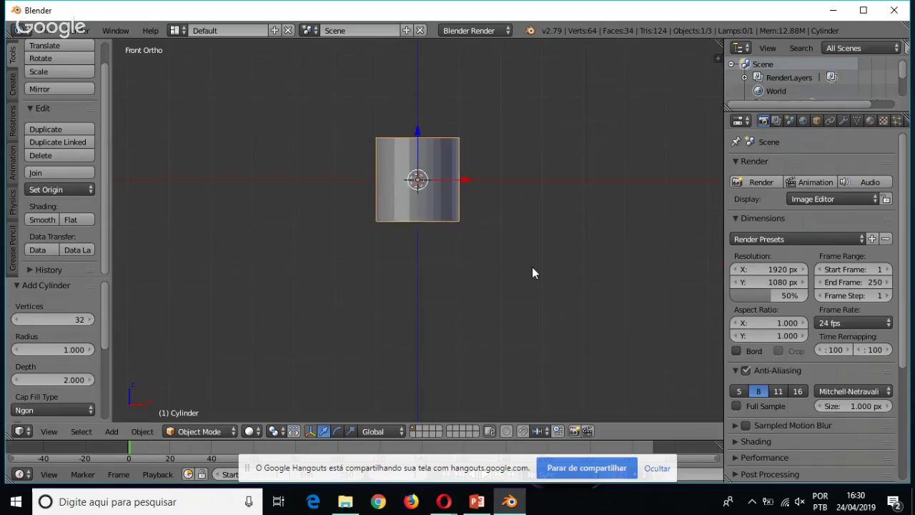
{"action": "scroll", "coordinate": [532, 273], "scroll_direction": "up", "scroll_amount": 3, "text": "shift"}
{"action": "scroll", "coordinate": [527, 256], "scroll_direction": "down", "scroll_amount": 1, "text": "shift"}
{"action": "scroll", "coordinate": [527, 256], "scroll_direction": "down", "scroll_amount": 1, "text": "shift"}
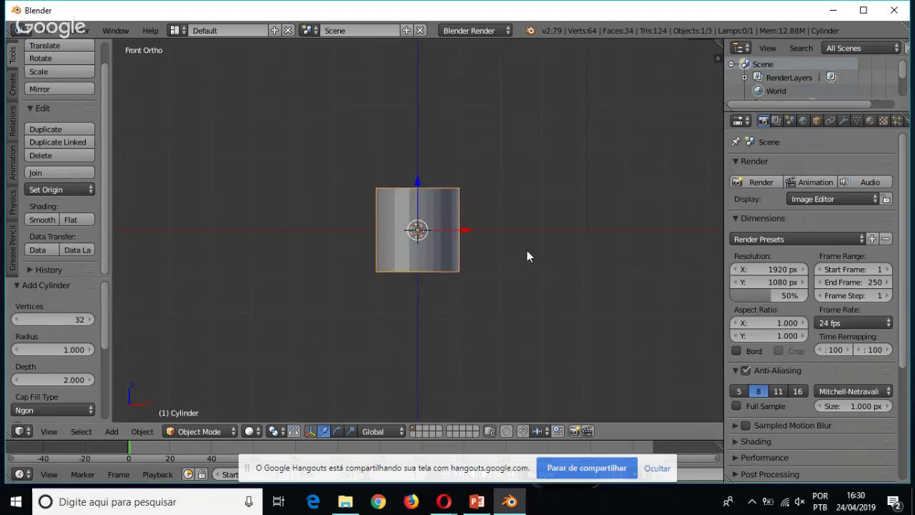
Pan the front view sideways in both directions, ending with the cylinder near the middle
{"action": "scroll", "coordinate": [521, 256], "scroll_direction": "down", "scroll_amount": 3, "text": "alt"}
{"action": "scroll", "coordinate": [528, 274], "scroll_direction": "down", "scroll_amount": 5, "text": "ctrl"}
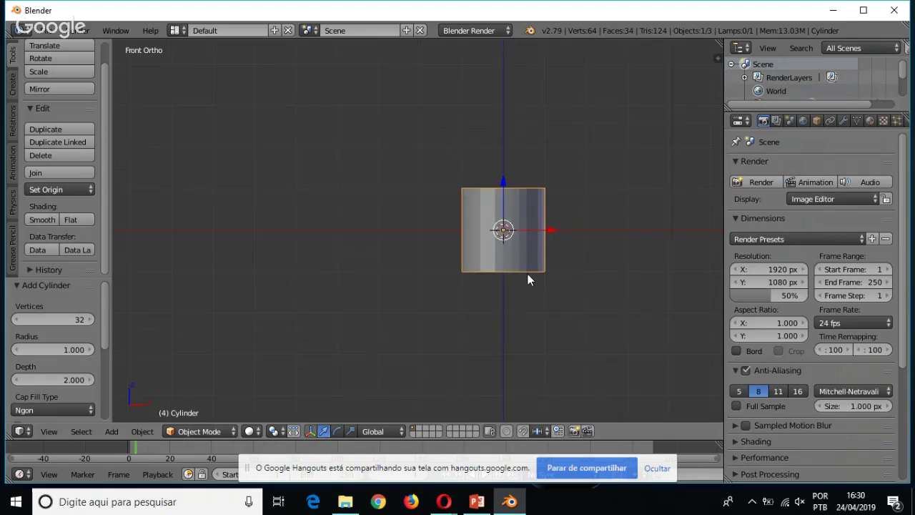
{"action": "scroll", "coordinate": [527, 274], "scroll_direction": "up", "scroll_amount": 4, "text": "ctrl"}
{"action": "scroll", "coordinate": [528, 279], "scroll_direction": "up", "scroll_amount": 6, "text": "ctrl"}
{"action": "scroll", "coordinate": [528, 279], "scroll_direction": "down", "scroll_amount": 9, "text": "ctrl"}
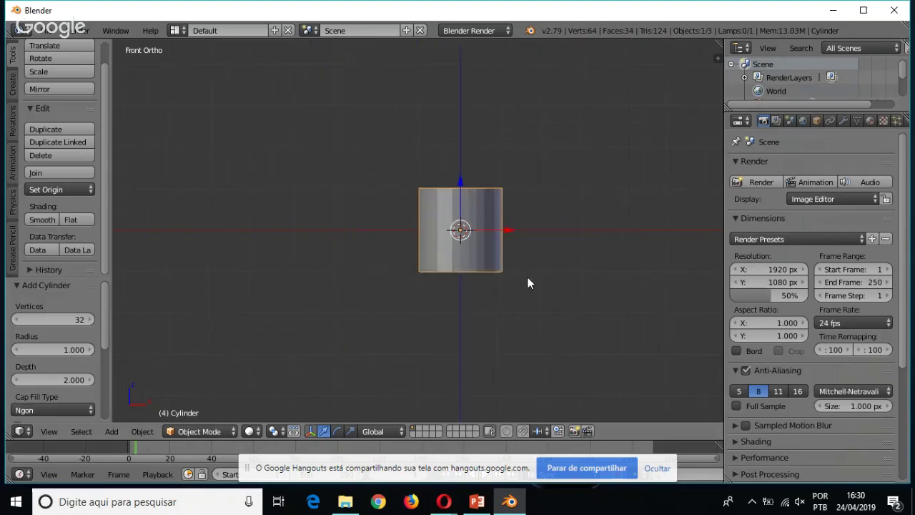
{"action": "scroll", "coordinate": [529, 284], "scroll_direction": "up", "scroll_amount": 2, "text": "ctrl"}
{"action": "scroll", "coordinate": [528, 283], "scroll_direction": "up", "scroll_amount": 15, "text": "ctrl"}
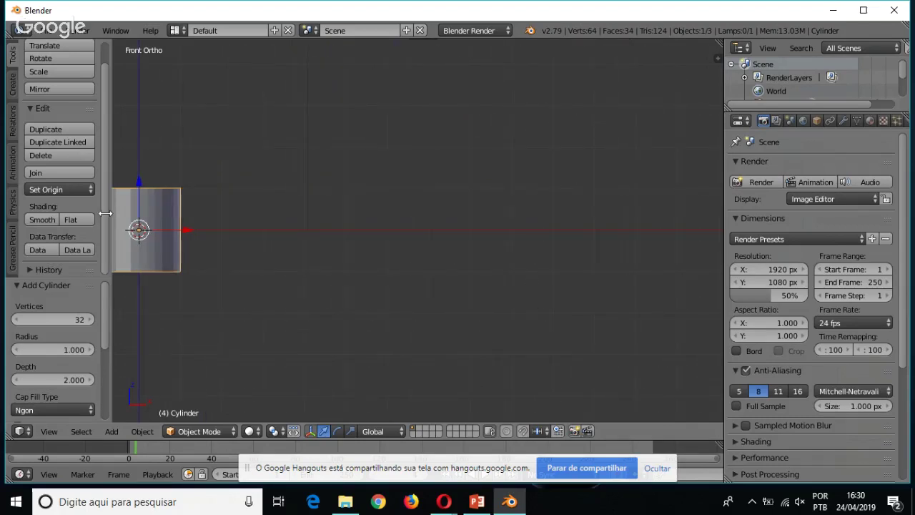
{"action": "scroll", "coordinate": [489, 211], "scroll_direction": "down", "scroll_amount": 11, "text": "ctrl"}
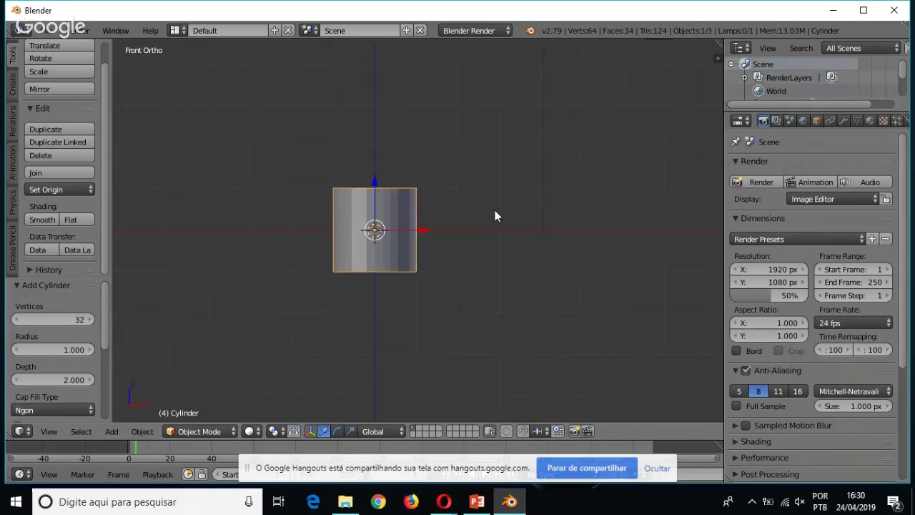
{"action": "scroll", "coordinate": [495, 210], "scroll_direction": "down", "scroll_amount": 1, "text": "ctrl"}
Switch to wireframe shading in Edit Mode and deselect the cylinder's whole mesh
{"action": "key", "text": "Tab"}
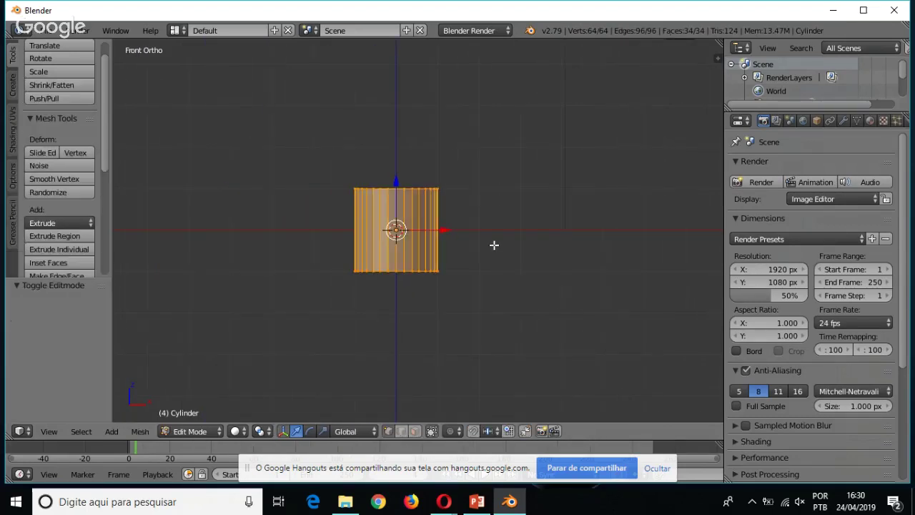
{"action": "key", "text": "Tab"}
{"action": "key", "text": "Tab"}
{"action": "key", "text": "z"}
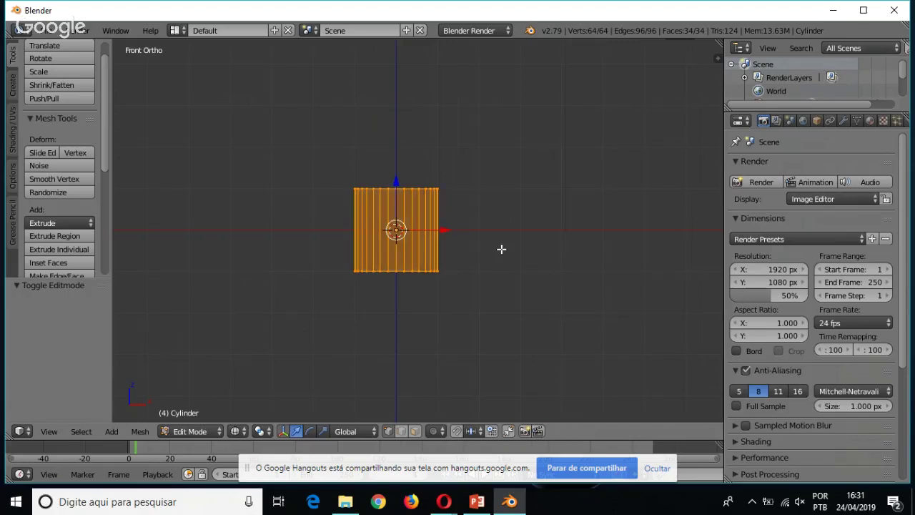
{"action": "key", "text": "a"}
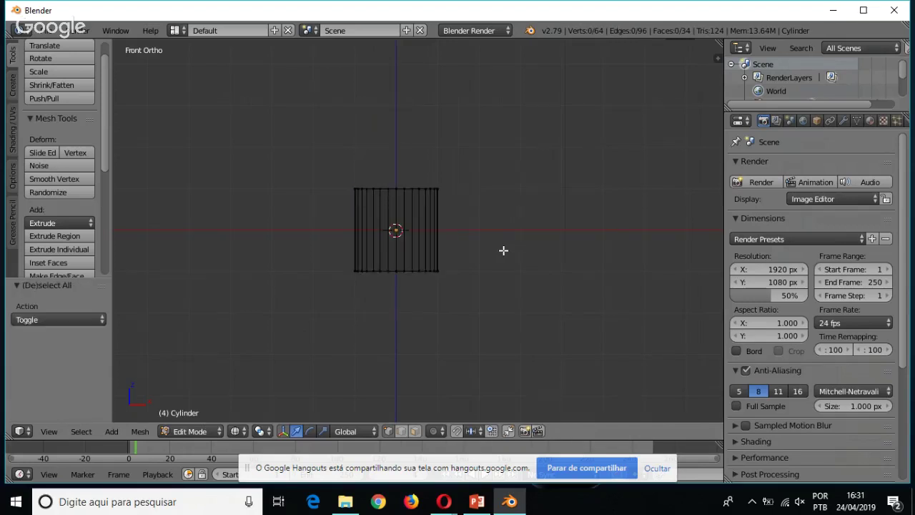
{"action": "scroll", "coordinate": [504, 252], "scroll_direction": "up", "scroll_amount": 5}
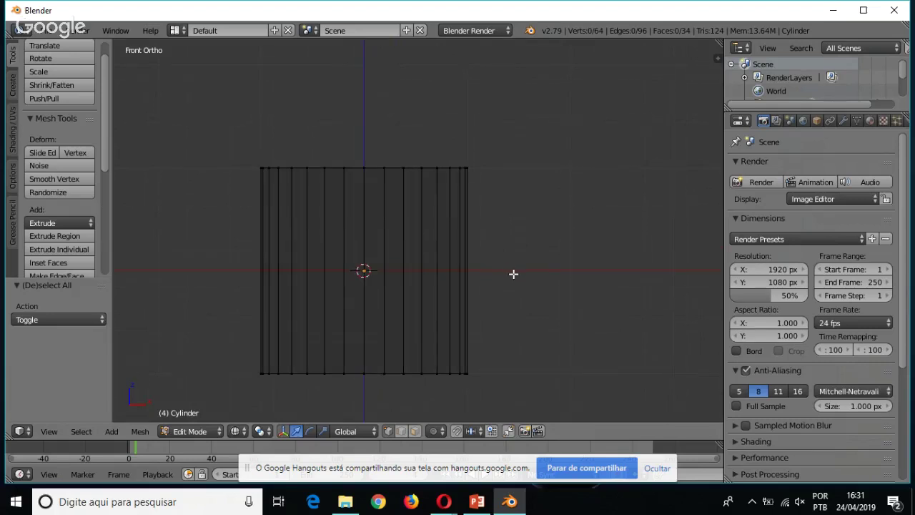
Leave Edit Mode, orbit around the wireframe cylinder and return to the front view
{"action": "scroll", "coordinate": [512, 274], "scroll_direction": "down", "scroll_amount": 2, "text": "shift"}
{"action": "key", "text": "Tab"}
{"action": "middle_click_drag", "start_coordinate": [507, 279], "coordinate": [461, 304]}
{"action": "middle_click_drag", "start_coordinate": [371, 317], "coordinate": [445, 361]}
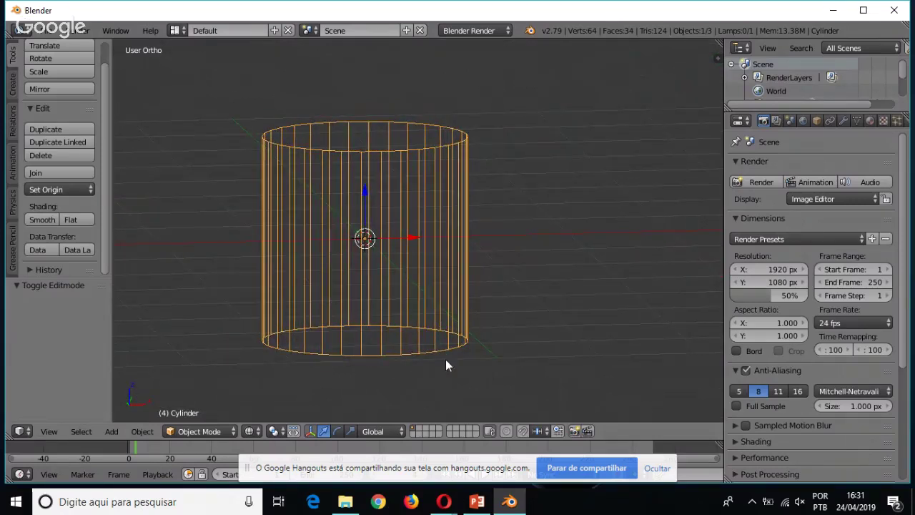
{"action": "middle_click_drag", "start_coordinate": [536, 317], "coordinate": [491, 329]}
{"action": "scroll", "coordinate": [499, 318], "scroll_direction": "down", "scroll_amount": 1}
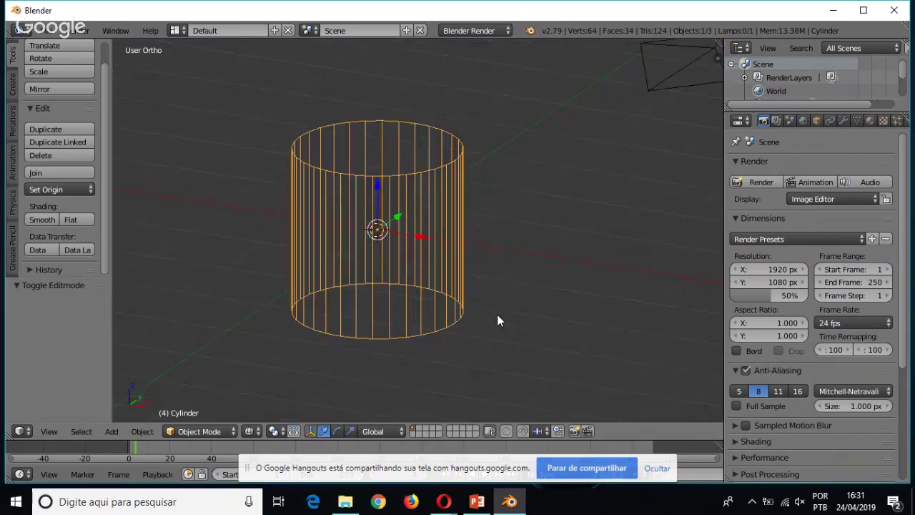
{"action": "key", "text": "KP_1"}
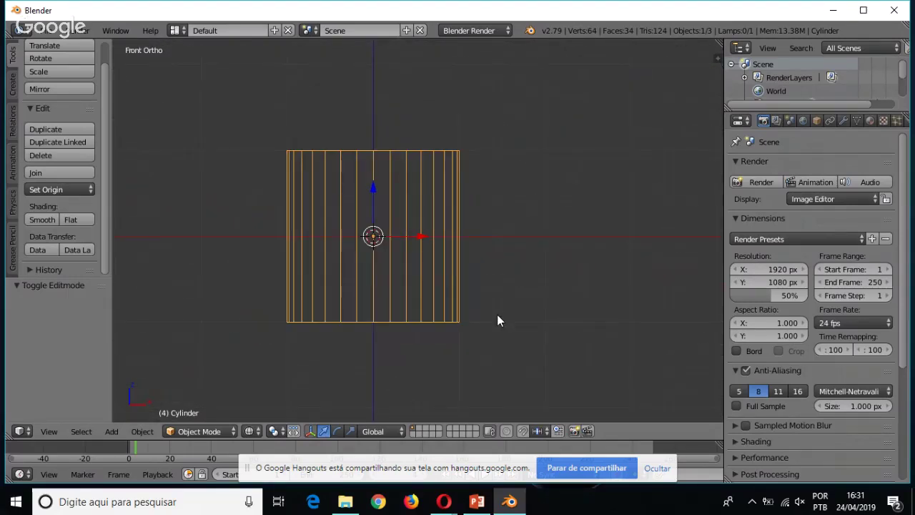
Return the cylinder to solid shading and pan the front view in steps until it is centred
{"action": "key", "text": "ctrl+KP_2"}
{"action": "key", "text": "z"}
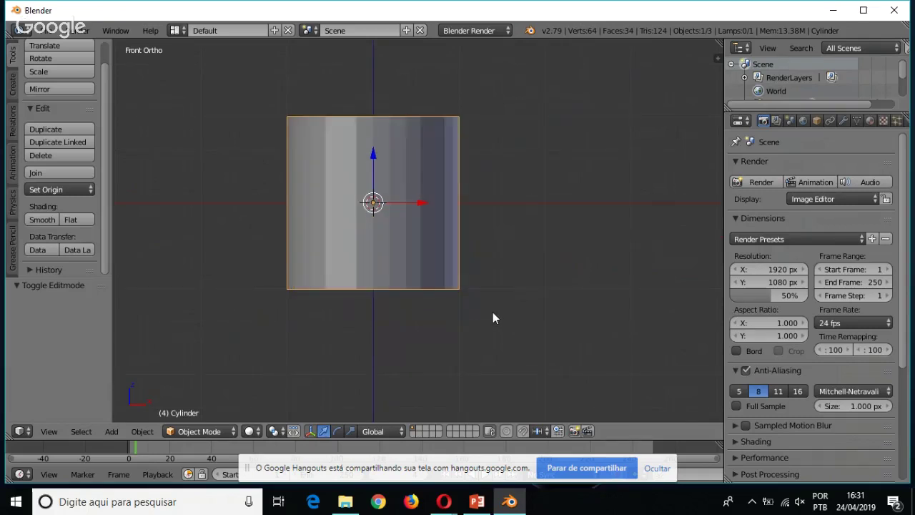
{"action": "key", "text": "ctrl+KP_2"}
{"action": "key", "text": "ctrl+KP_8"}
{"action": "key", "text": "ctrl+KP_8"}
{"action": "key", "text": "ctrl+KP_2"}
{"action": "key", "text": "ctrl+KP_8"}
{"action": "key", "text": "ctrl+KP_2"}
{"action": "key", "text": "ctrl+KP_8"}
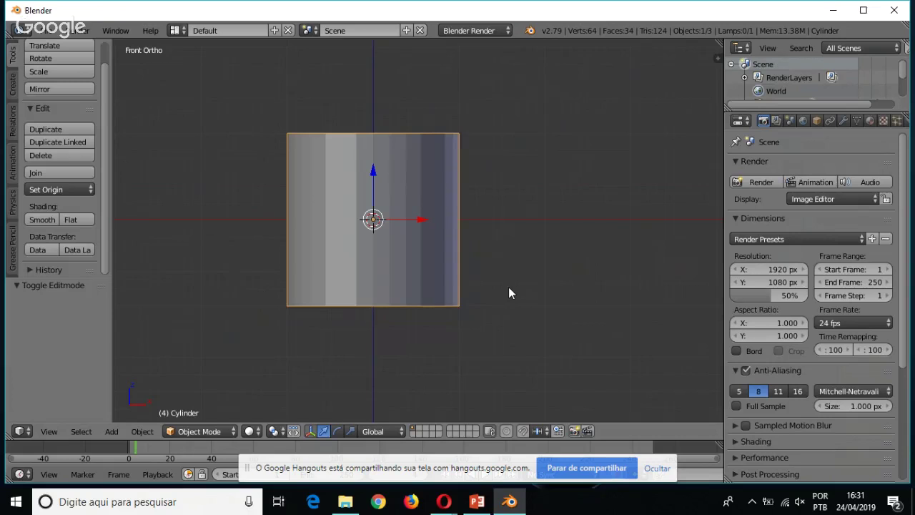
{"action": "key", "text": "ctrl+KP_4"}
Enter Edit Mode and box-select the visible vertices along the cylinder's upper rim
{"action": "key", "text": "Tab"}
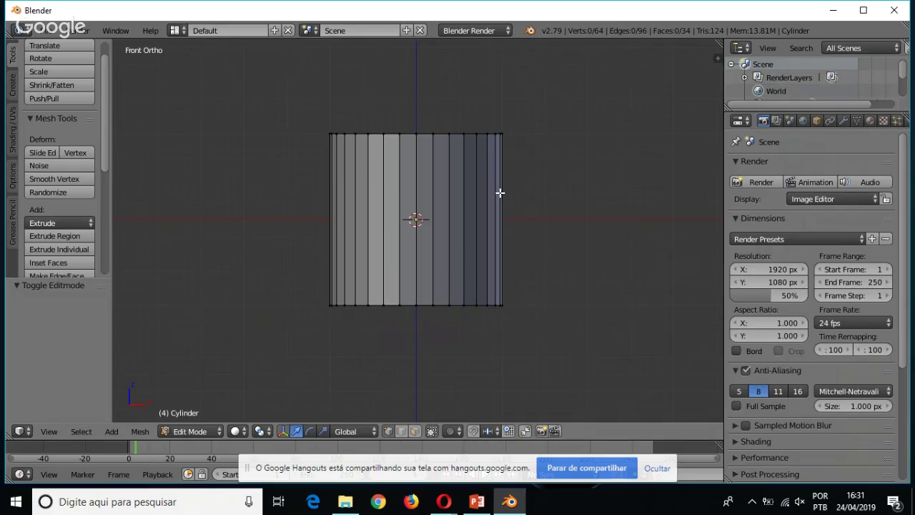
{"action": "key", "text": "ctrl+KP_8"}
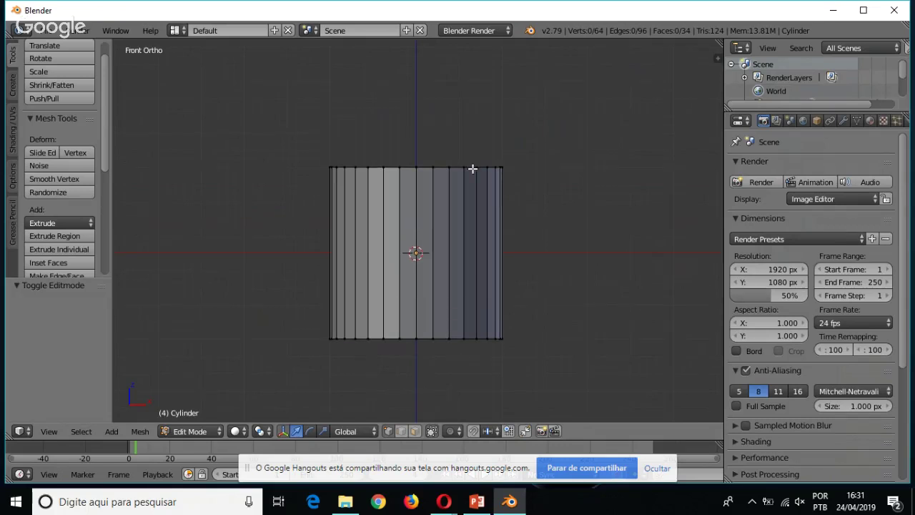
{"action": "key", "text": "b"}
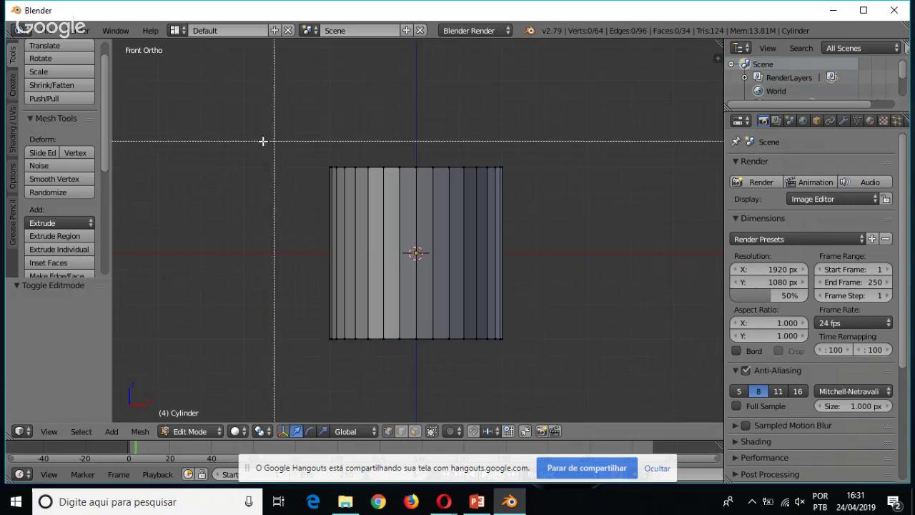
{"action": "left_click_drag", "start_coordinate": [257, 130], "coordinate": [576, 201]}
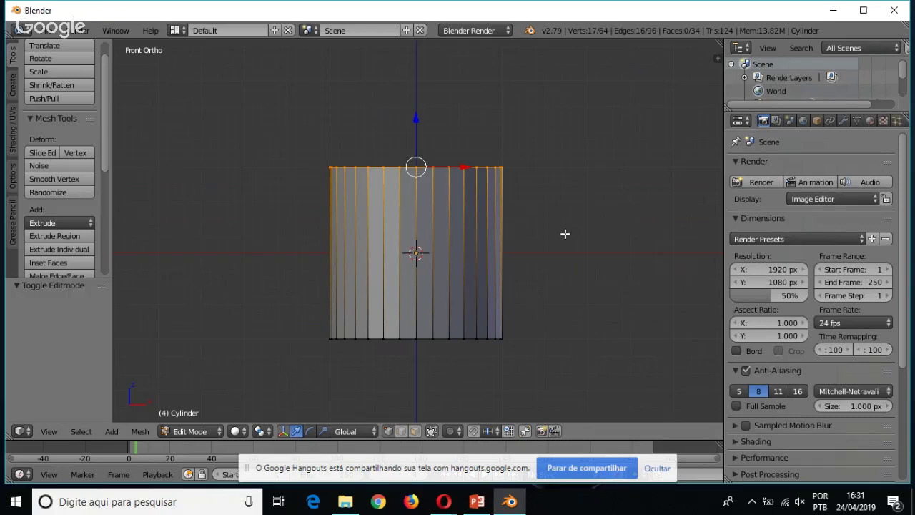
Try moving the selected rim vertices along the Z axis by 1 unit and by 2 units
{"action": "key", "text": "g"}
{"action": "key", "text": "z"}
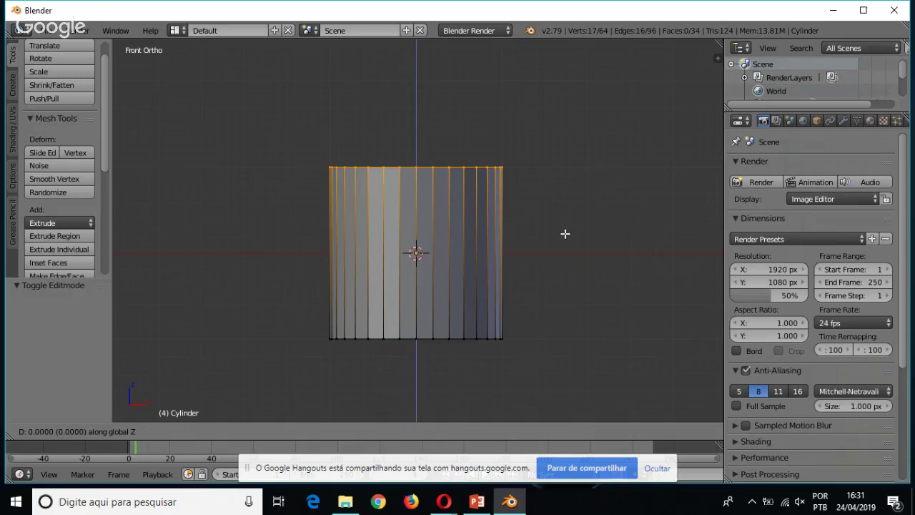
{"action": "type", "text": "1"}
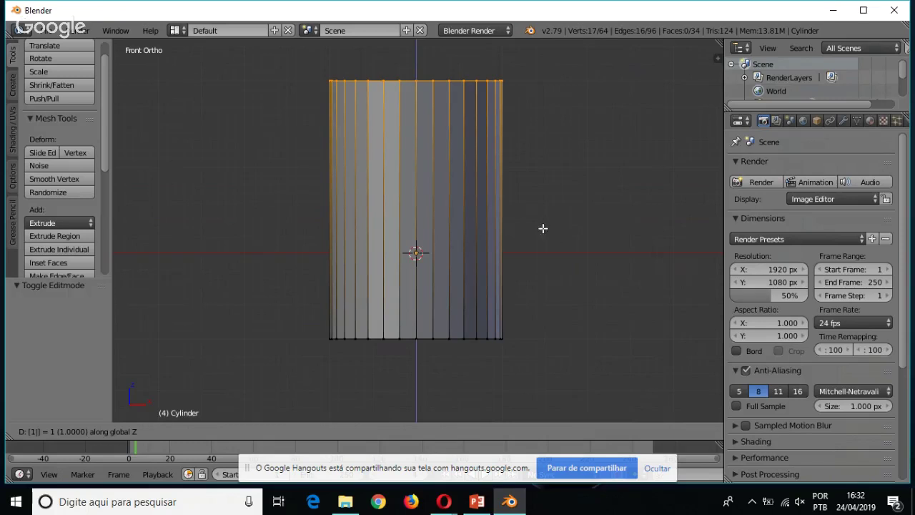
{"action": "key", "text": "Escape"}
{"action": "key", "text": "g"}
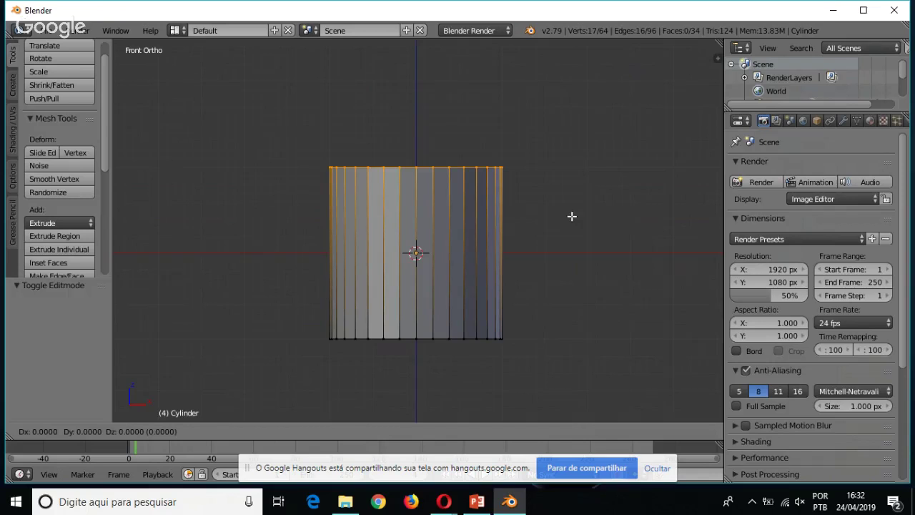
{"action": "key", "text": "Escape"}
{"action": "type", "text": "gz2"}
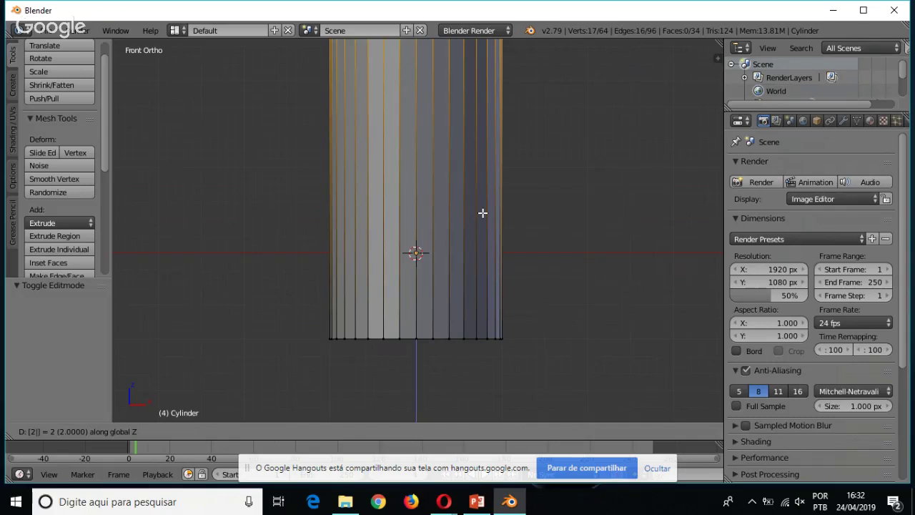
{"action": "key", "text": "Escape"}
Move the selected rim vertices up about 1.74 units along the Z axis
{"action": "scroll", "coordinate": [521, 225], "scroll_direction": "up", "scroll_amount": 2, "text": "shift"}
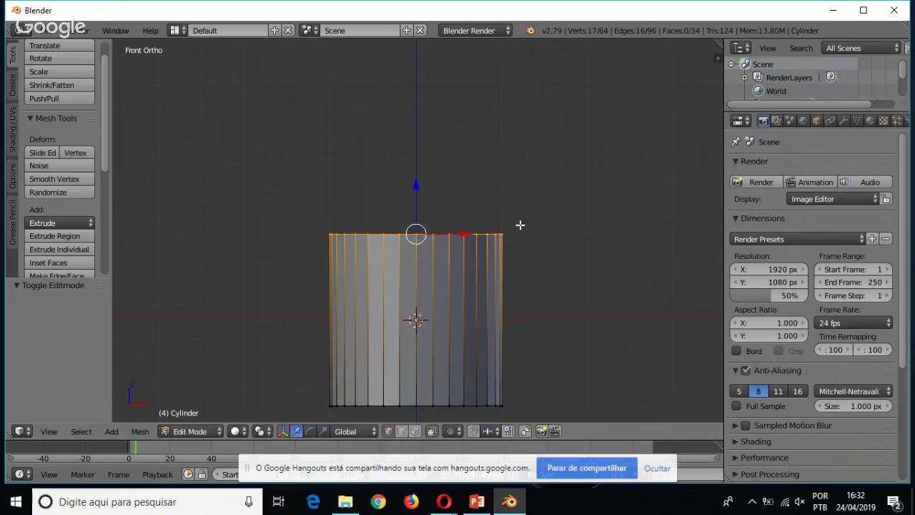
{"action": "scroll", "coordinate": [521, 226], "scroll_direction": "up", "scroll_amount": 1, "text": "shift"}
{"action": "key", "text": "e"}
{"action": "key", "text": "z"}
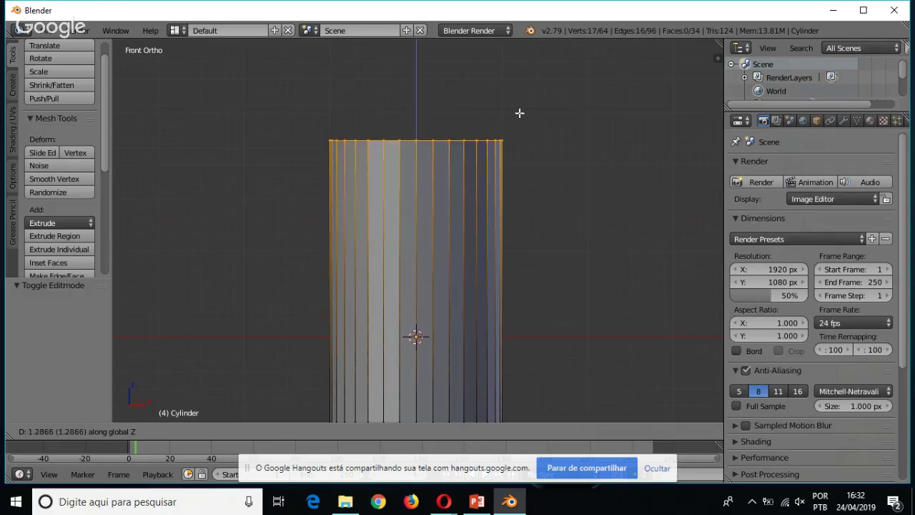
{"action": "left_click", "coordinate": [524, 83]}
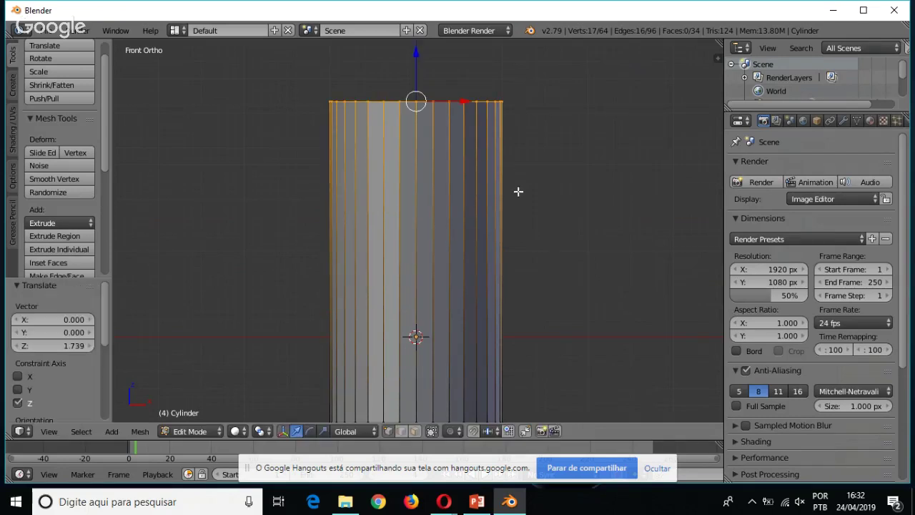
Hide the screen-sharing notice and set the timeline's current frame to 1
{"action": "left_click", "coordinate": [656, 470]}
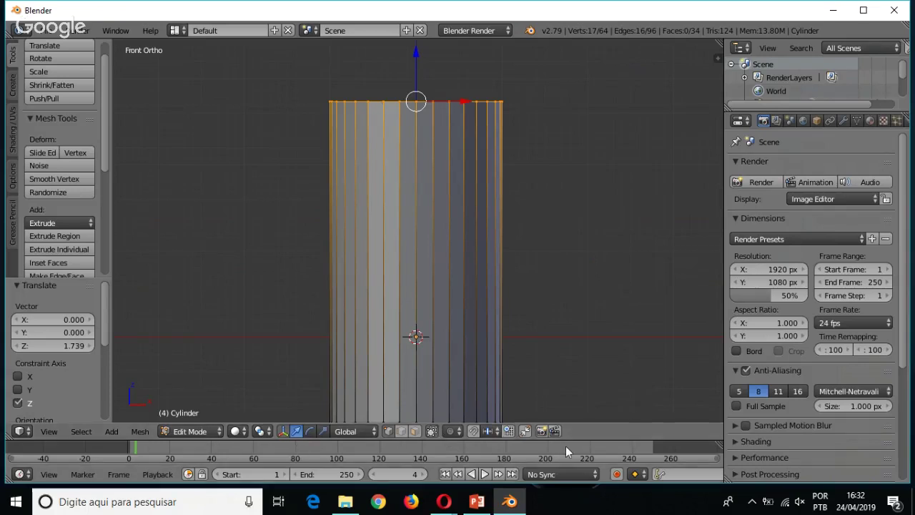
{"action": "key", "text": "alt+a"}
{"action": "left_click_drag", "start_coordinate": [176, 452], "coordinate": [130, 461]}
{"action": "key", "text": "alt+a"}
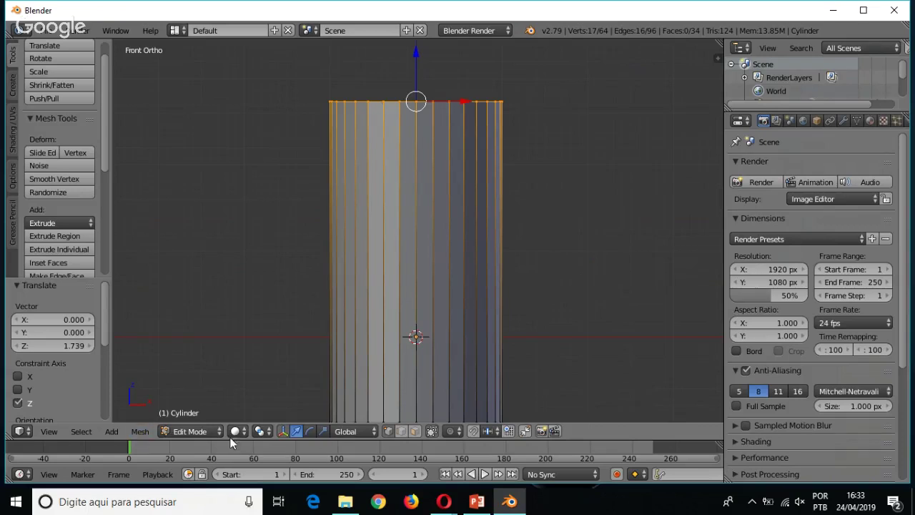
Try the edge and face selection modes by picking single edges and faces on the cylinder's side
{"action": "left_click", "coordinate": [402, 431]}
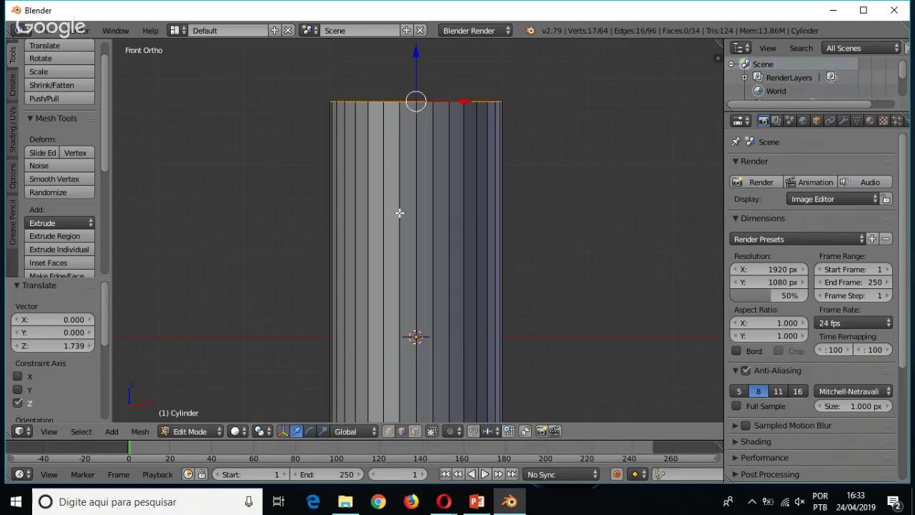
{"action": "right_click", "coordinate": [400, 213]}
{"action": "right_click", "coordinate": [417, 215]}
{"action": "left_click", "coordinate": [415, 431]}
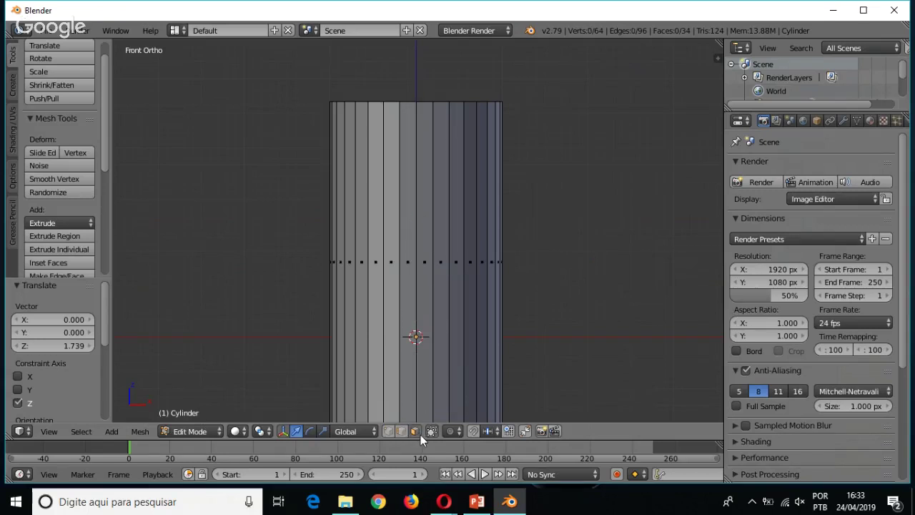
{"action": "right_click", "coordinate": [409, 285]}
{"action": "right_click", "coordinate": [418, 288]}
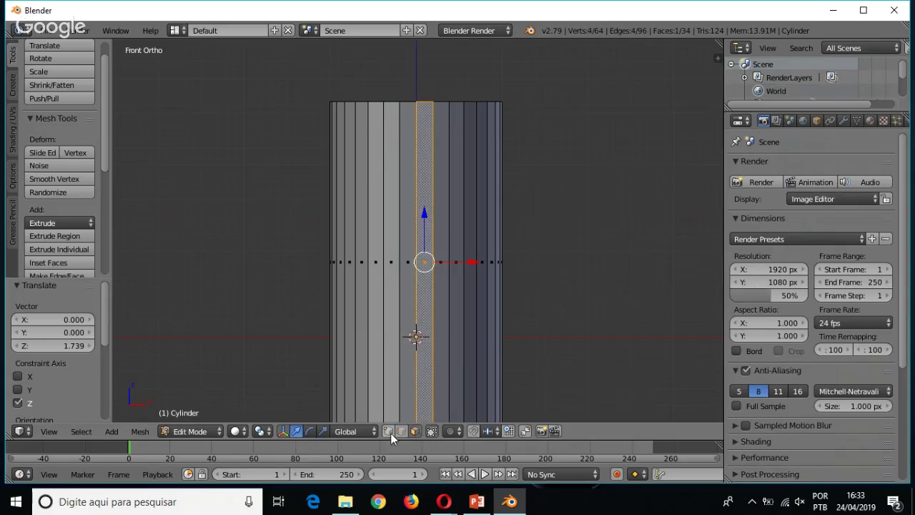
Return to vertex selection mode, deselect the whole mesh, and show the full cylinder in Edit Mode
{"action": "left_click", "coordinate": [388, 432]}
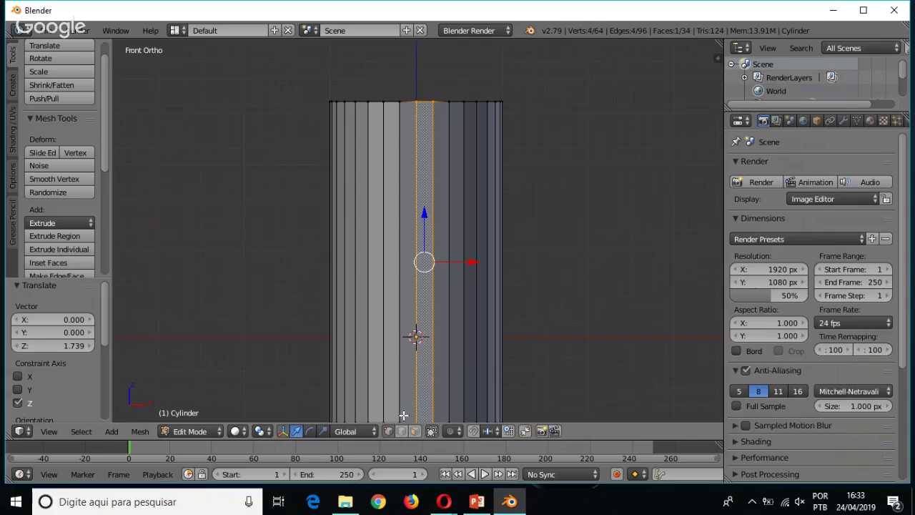
{"action": "key", "text": "a"}
{"action": "key", "text": "Tab"}
{"action": "key", "text": "Tab"}
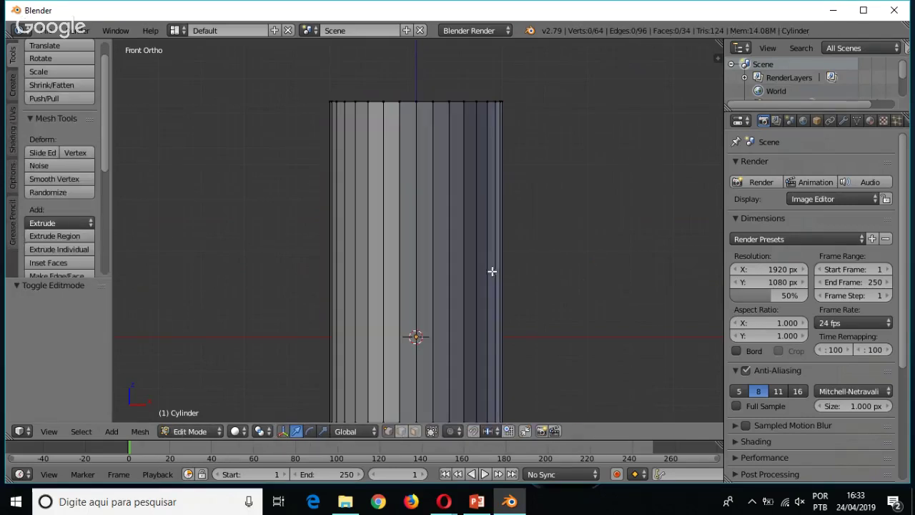
{"action": "scroll", "coordinate": [464, 217], "scroll_direction": "down", "scroll_amount": 3, "text": "shift"}
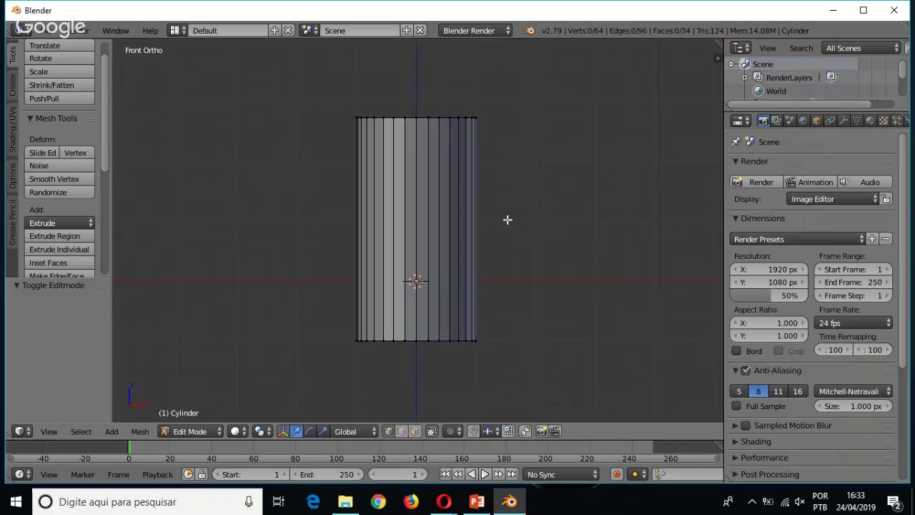
Examine the partly raised cylinder from the front and from oblique angles, comparing perspective with orthographic projection
{"action": "key", "text": "KP_5"}
{"action": "middle_click_drag", "start_coordinate": [546, 247], "coordinate": [332, 286]}
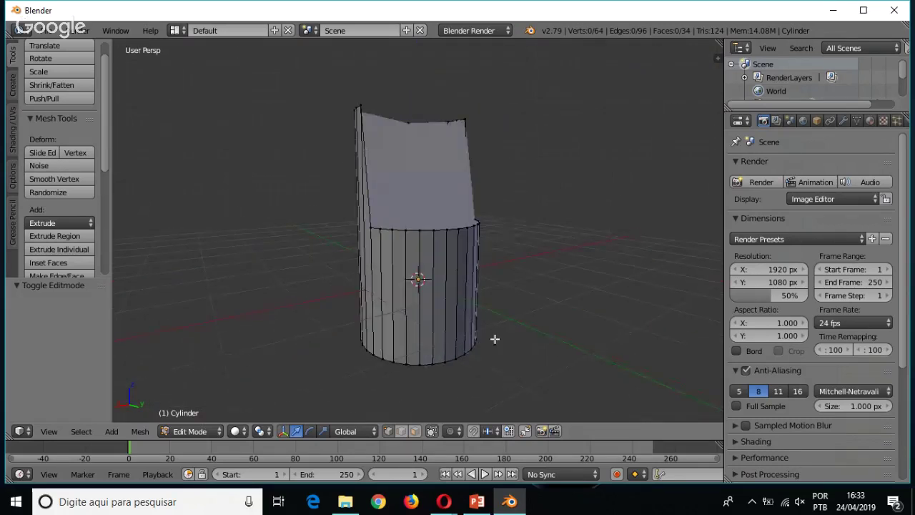
{"action": "middle_click_drag", "start_coordinate": [450, 291], "coordinate": [514, 327]}
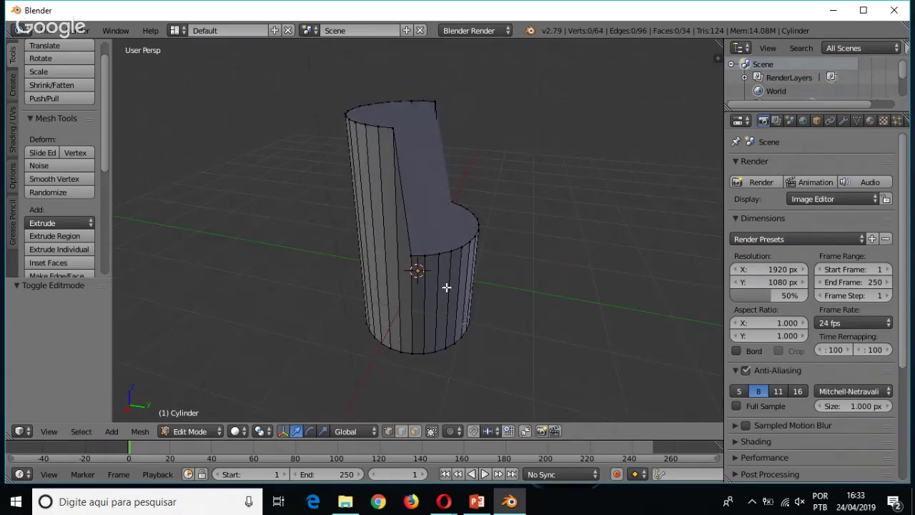
{"action": "key", "text": "KP_1"}
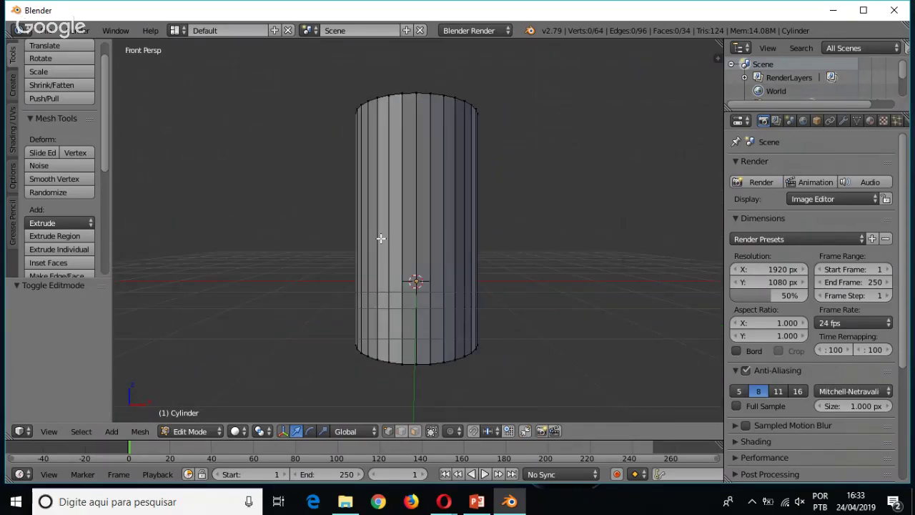
{"action": "key", "text": "KP_5"}
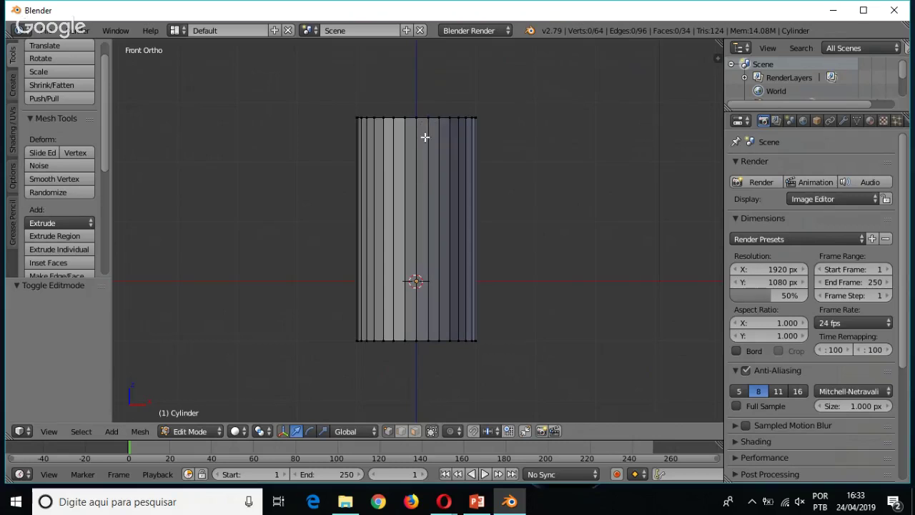
{"action": "middle_click_drag", "start_coordinate": [569, 243], "coordinate": [332, 241]}
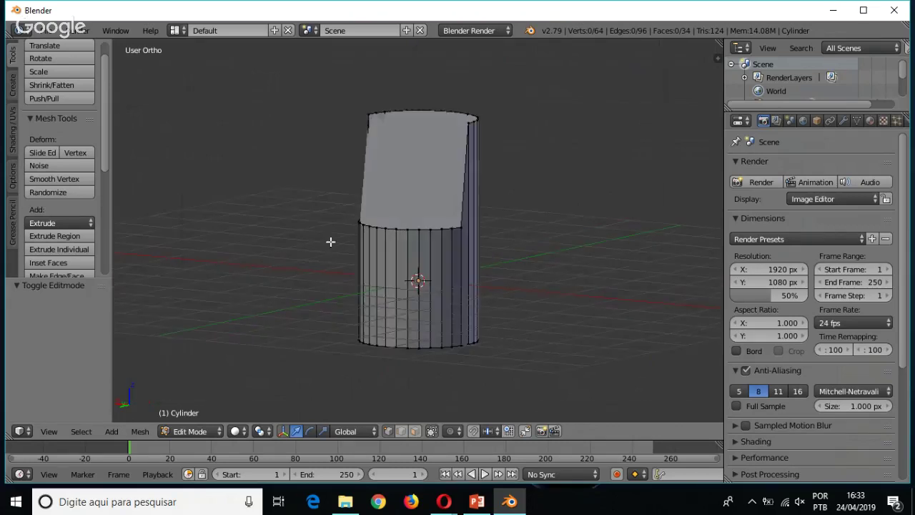
Undo the mesh changes back to before the rim vertices were raised, and return to the front view
{"action": "right_click", "coordinate": [453, 225]}
{"action": "key", "text": "1"}
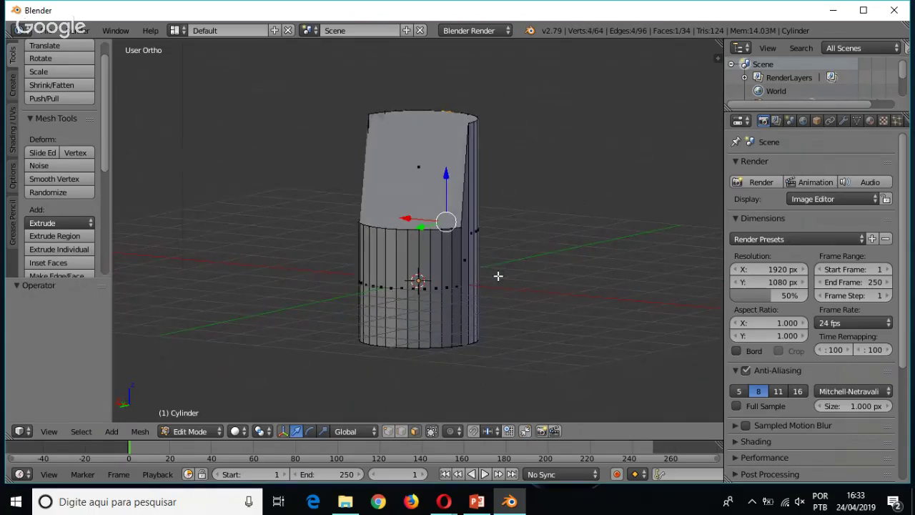
{"action": "right_click", "coordinate": [499, 275]}
{"action": "key", "text": "2"}
{"action": "right_click", "coordinate": [499, 275], "text": "alt"}
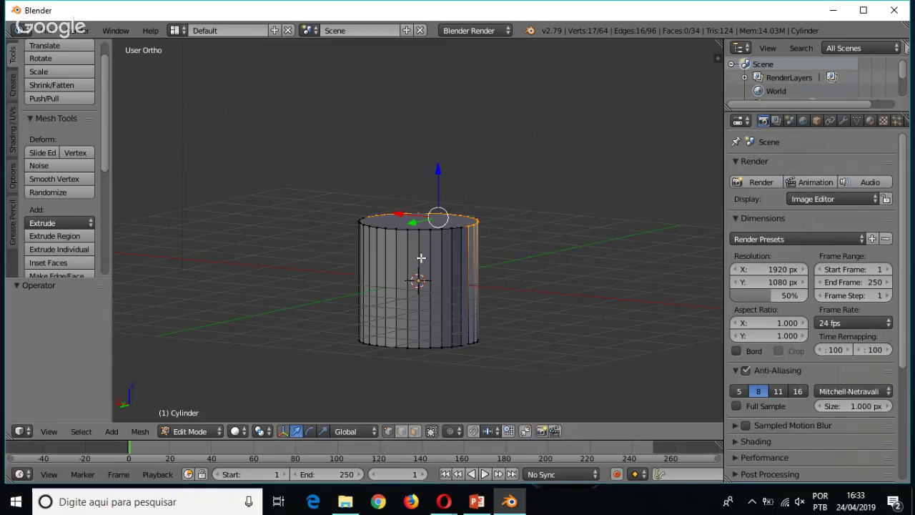
{"action": "key", "text": "KP_1"}
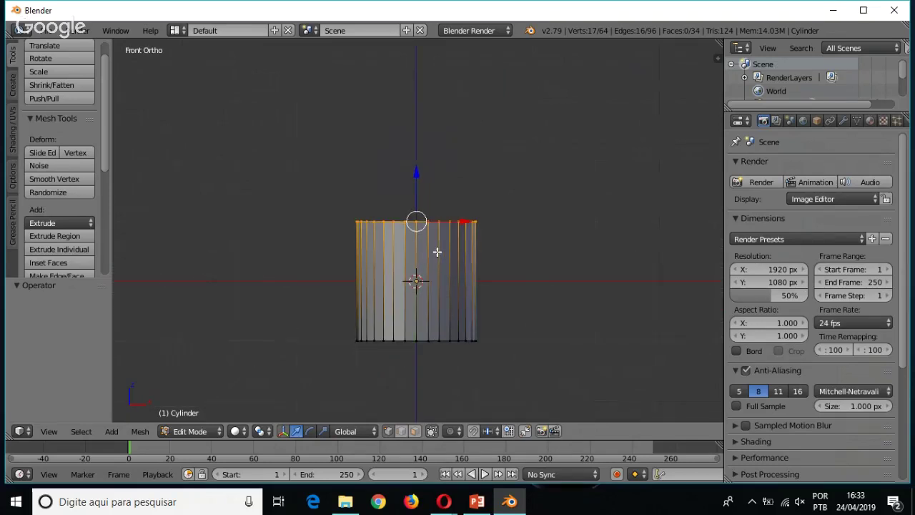
Clear the selection and box-select all of the cylinder's upper rim vertices in wireframe shading
{"action": "key", "text": "a"}
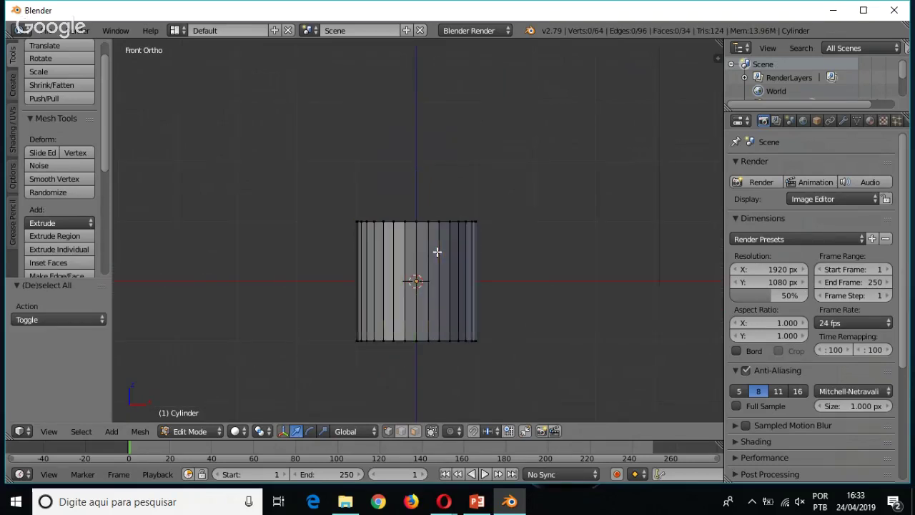
{"action": "key", "text": "z"}
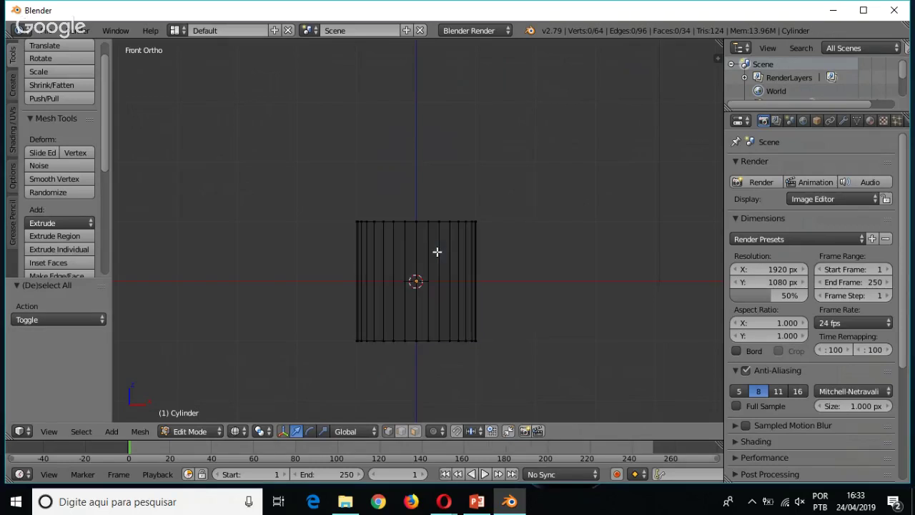
{"action": "key", "text": "b"}
{"action": "left_click_drag", "start_coordinate": [293, 158], "coordinate": [557, 254]}
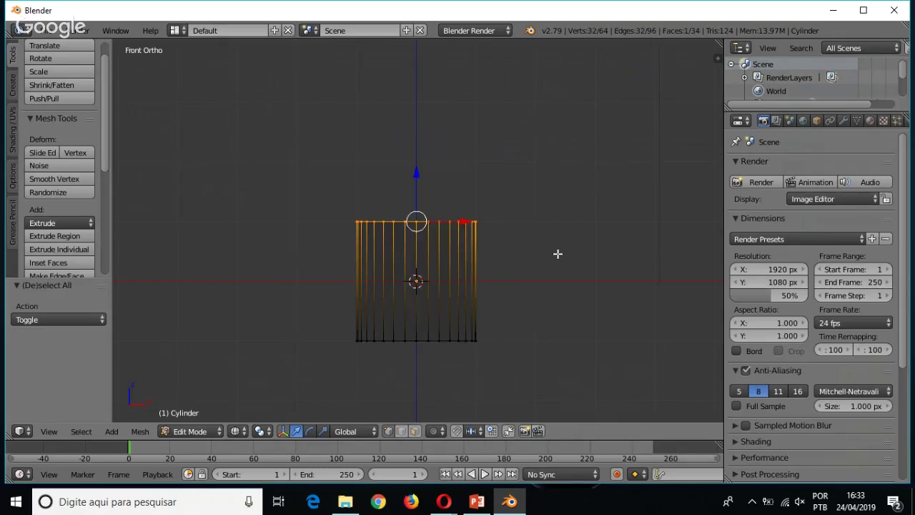
Move the upper rim up about 1.91 units along the Z axis, and return to Object Mode with solid shading
{"action": "key", "text": "g"}
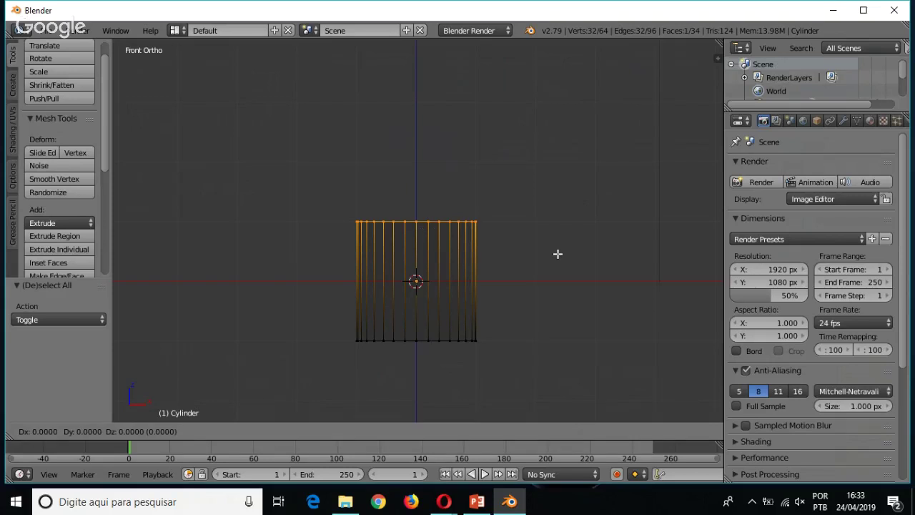
{"action": "key", "text": "z"}
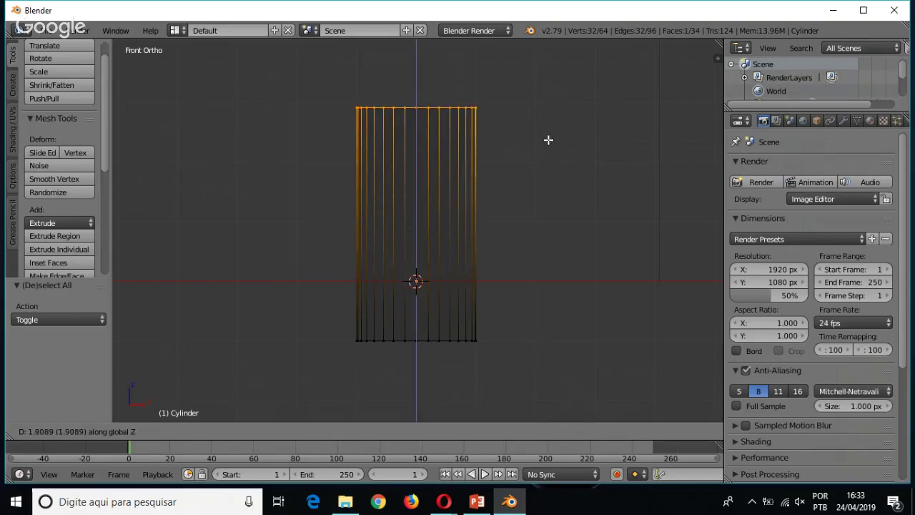
{"action": "left_click", "coordinate": [548, 141]}
{"action": "key", "text": "Tab"}
{"action": "key", "text": "z"}
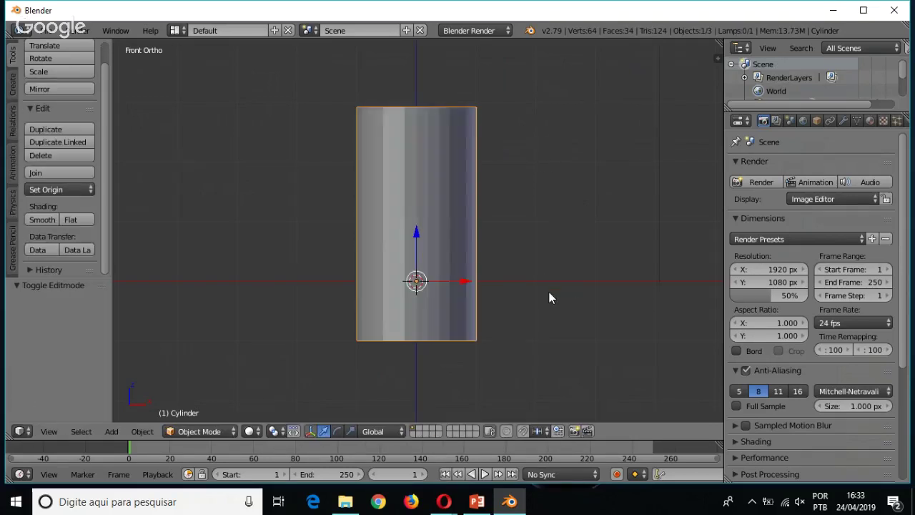
Examine the lengthened cylinder in Object Mode and Edit Mode, from oblique angles and from the front at different distances
{"action": "mouse_move", "coordinate": [549, 292]}
{"action": "middle_mouse_down"}
{"action": "mouse_move", "coordinate": [466, 317]}
{"action": "mouse_move", "coordinate": [304, 323]}
{"action": "mouse_move", "coordinate": [528, 311]}
{"action": "middle_mouse_up"}
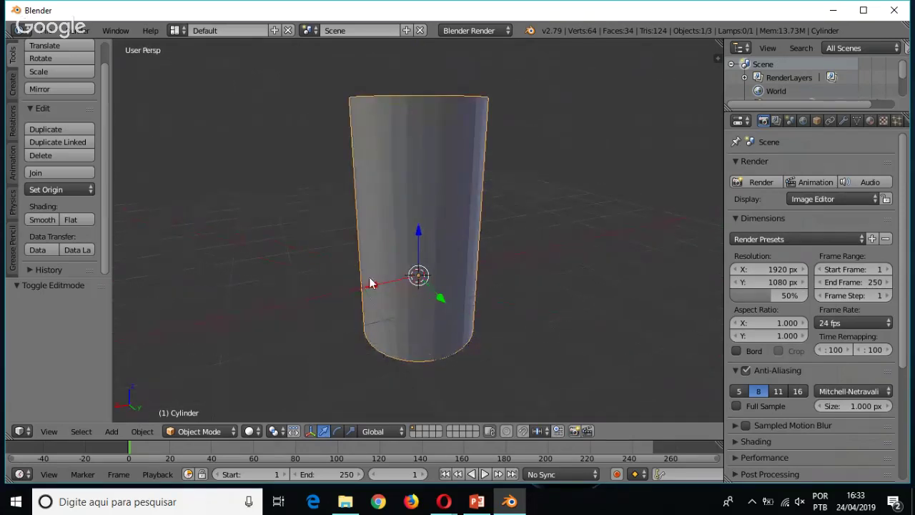
{"action": "middle_click_drag", "start_coordinate": [399, 292], "coordinate": [597, 301]}
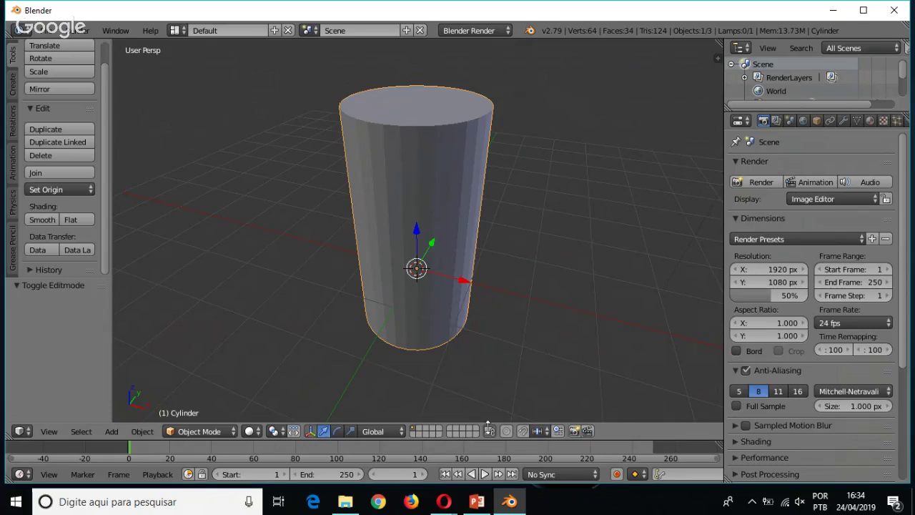
{"action": "key", "text": "Tab"}
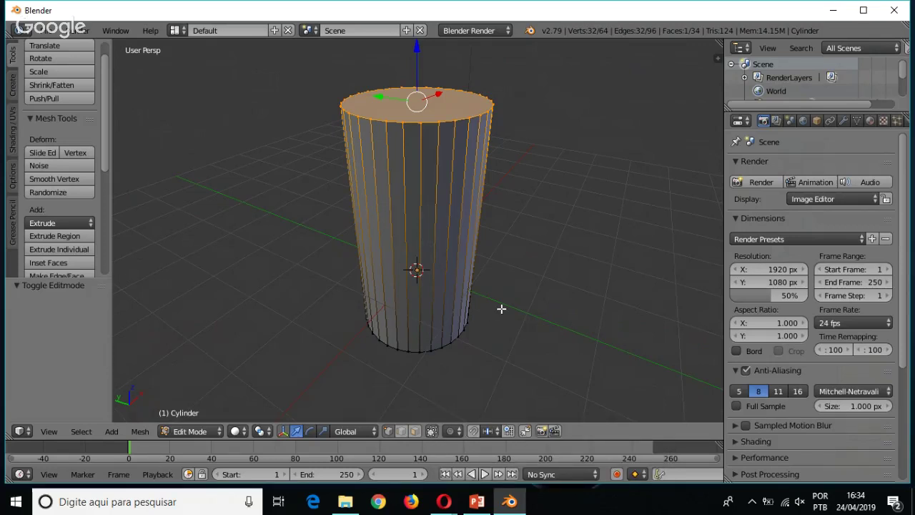
{"action": "key", "text": "KP_1"}
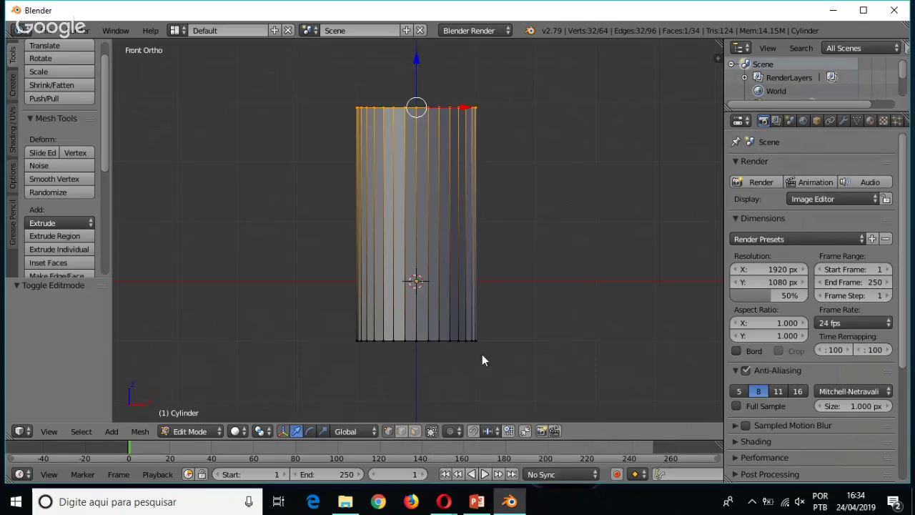
{"action": "key", "text": "Tab"}
{"action": "scroll", "coordinate": [505, 287], "scroll_direction": "down", "scroll_amount": 2}
{"action": "scroll", "coordinate": [505, 288], "scroll_direction": "down", "scroll_amount": 2}
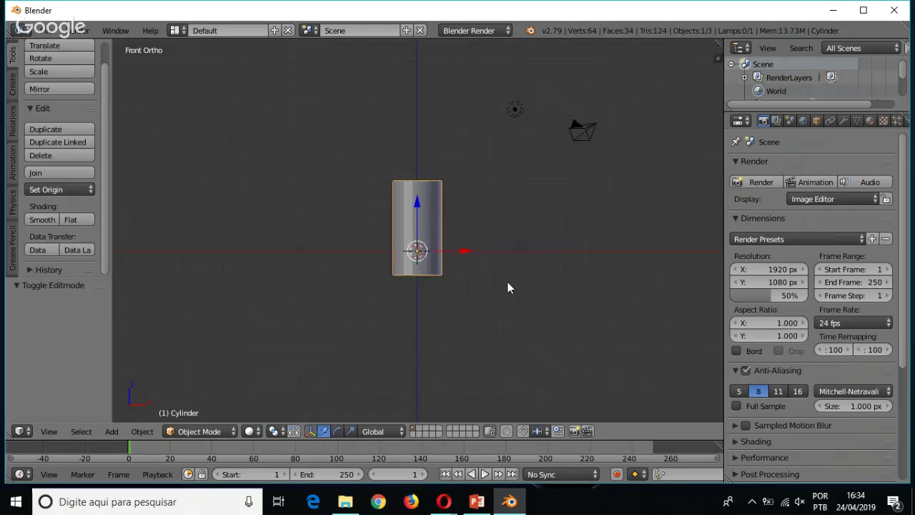
{"action": "scroll", "coordinate": [507, 288], "scroll_direction": "up", "scroll_amount": 4}
{"action": "scroll", "coordinate": [510, 289], "scroll_direction": "up", "scroll_amount": 3, "text": "ctrl"}
{"action": "scroll", "coordinate": [510, 289], "scroll_direction": "up", "scroll_amount": 2}
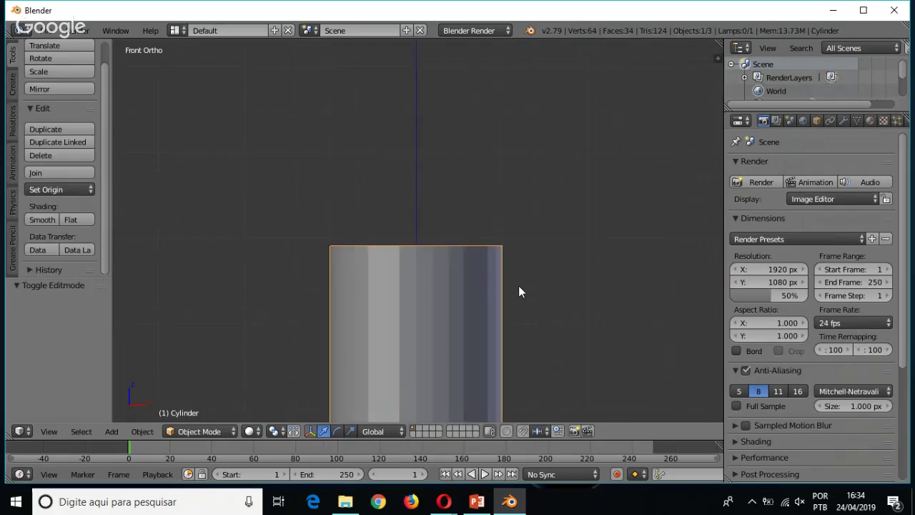
Enter Edit Mode, clear the selection and box-select the cylinder's upper rim while in solid shading
{"action": "key", "text": "Tab"}
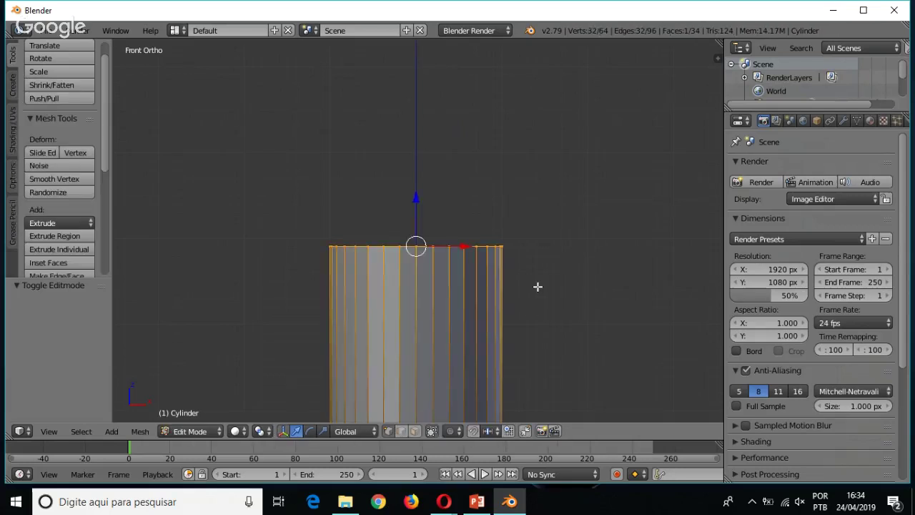
{"action": "key", "text": "a"}
{"action": "scroll", "coordinate": [515, 257], "scroll_direction": "down", "scroll_amount": 4, "text": "shift"}
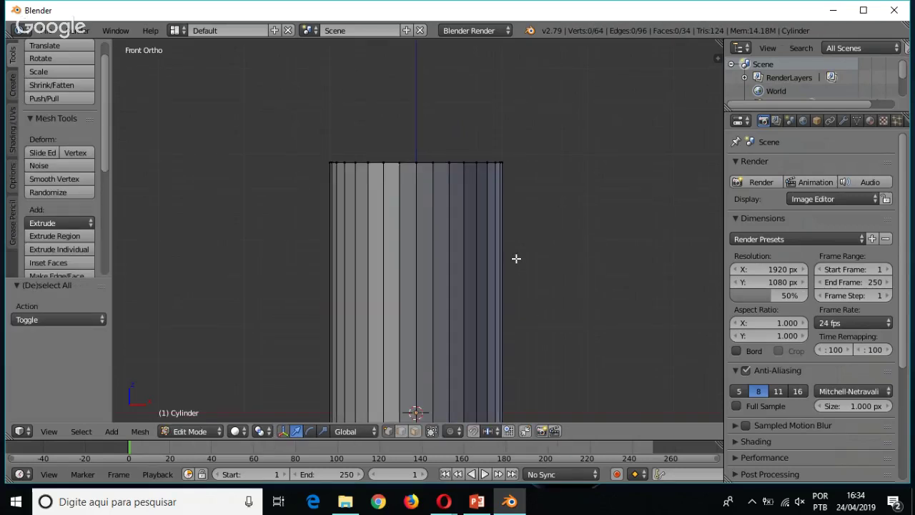
{"action": "scroll", "coordinate": [515, 259], "scroll_direction": "down", "scroll_amount": 5}
{"action": "key", "text": "b"}
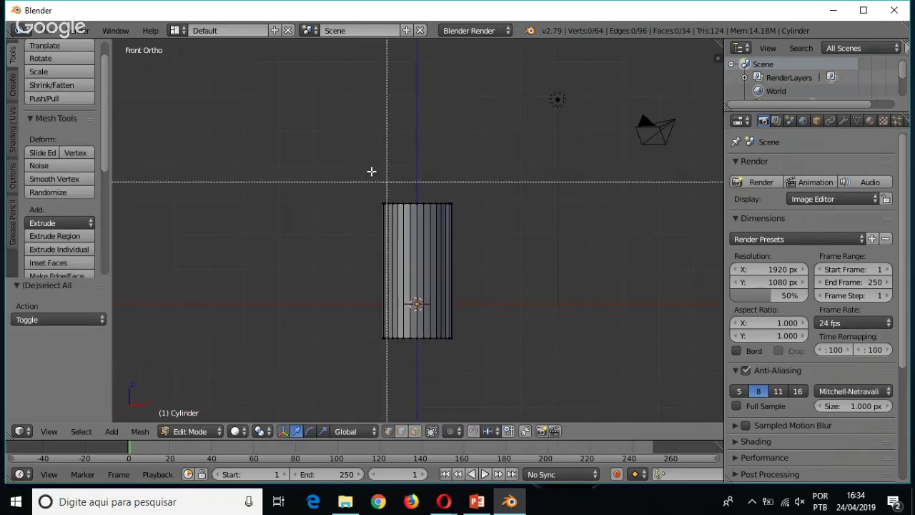
{"action": "left_click_drag", "start_coordinate": [373, 174], "coordinate": [524, 251]}
Switch to wireframe shading and replace the selection with a box selection of every upper rim vertex
{"action": "key", "text": "z"}
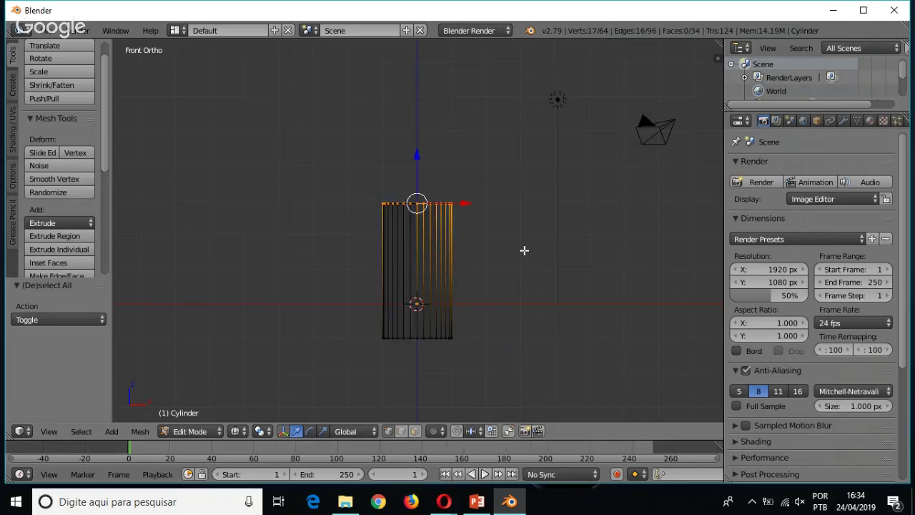
{"action": "key", "text": "a"}
{"action": "key", "text": "b"}
{"action": "left_click_drag", "start_coordinate": [348, 147], "coordinate": [586, 284]}
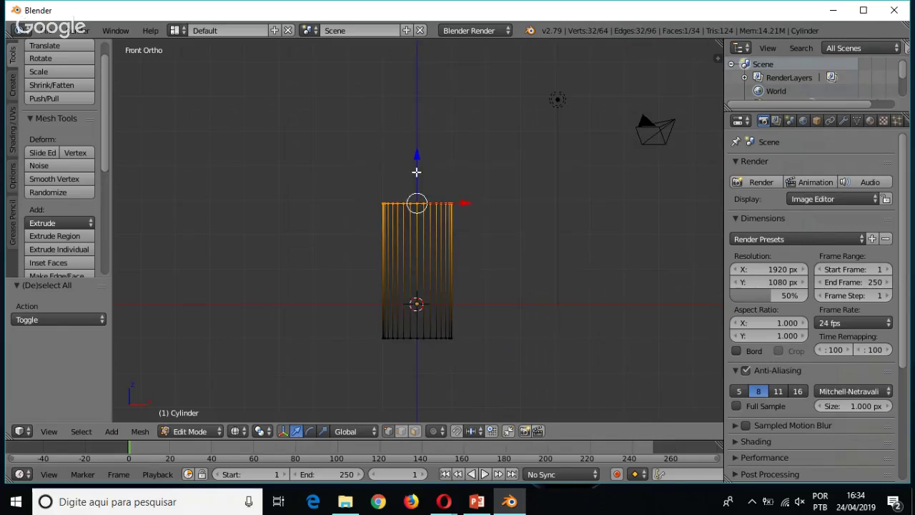
Lower the selected rim about 2.85 units along the Z axis, and return to Object Mode with solid shading
{"action": "left_click_drag", "start_coordinate": [417, 171], "coordinate": [431, 268]}
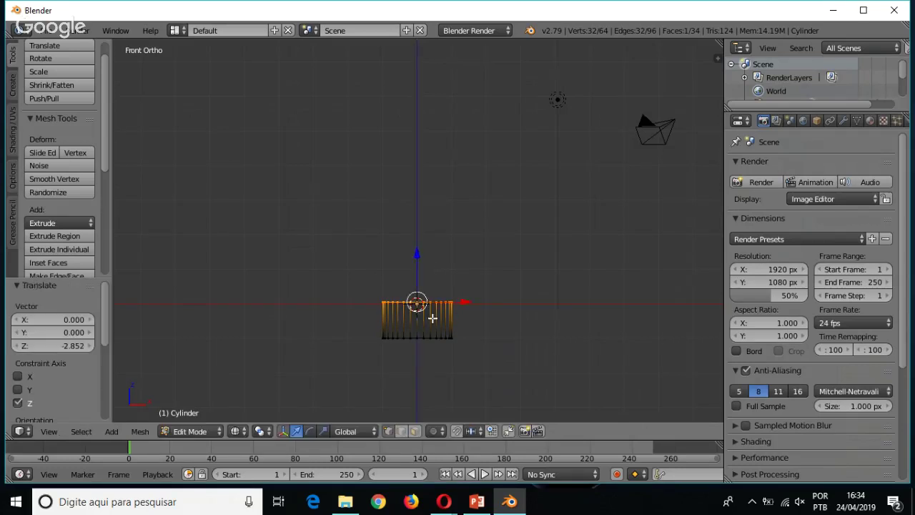
{"action": "middle_click_drag", "start_coordinate": [432, 267], "coordinate": [441, 327], "text": "shift"}
{"action": "scroll", "coordinate": [443, 323], "scroll_direction": "up", "scroll_amount": 2}
{"action": "scroll", "coordinate": [443, 325], "scroll_direction": "down", "scroll_amount": 2, "text": "shift"}
{"action": "scroll", "coordinate": [444, 326], "scroll_direction": "down", "scroll_amount": 4, "text": "shift"}
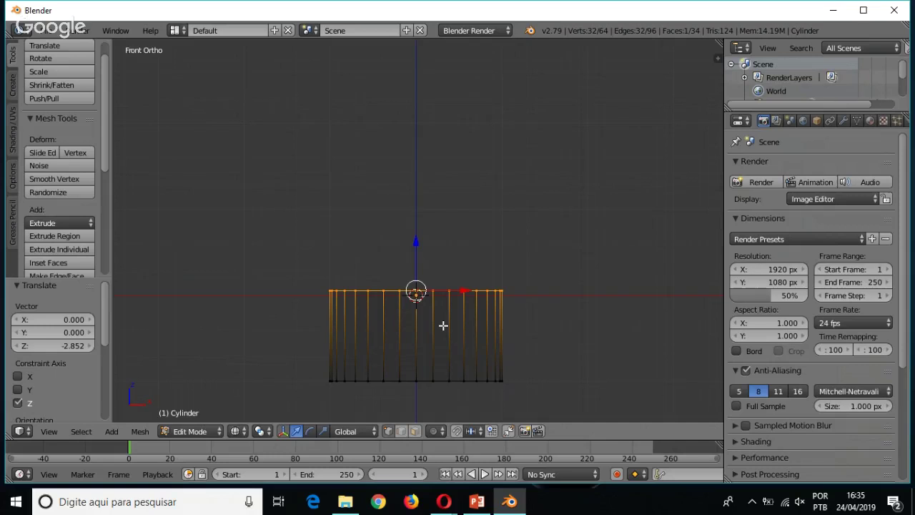
{"action": "key", "text": "Tab"}
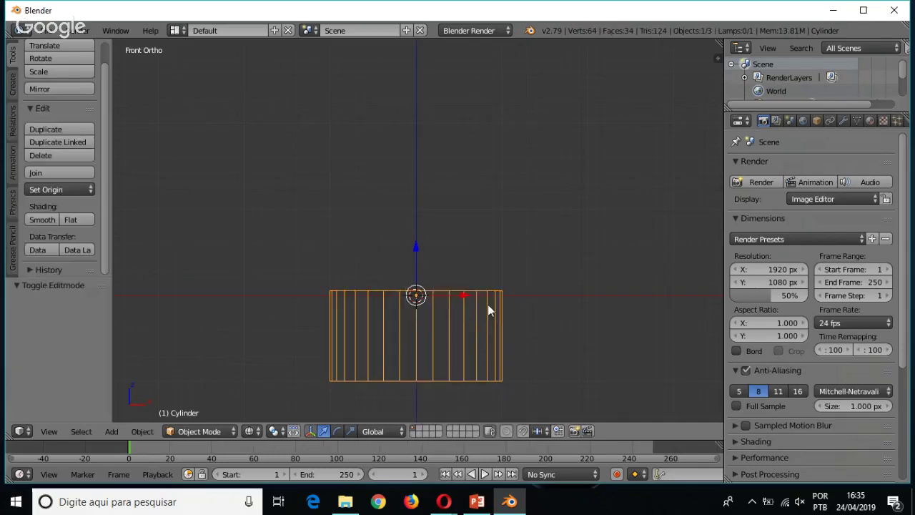
{"action": "scroll", "coordinate": [504, 308], "scroll_direction": "down", "scroll_amount": 1}
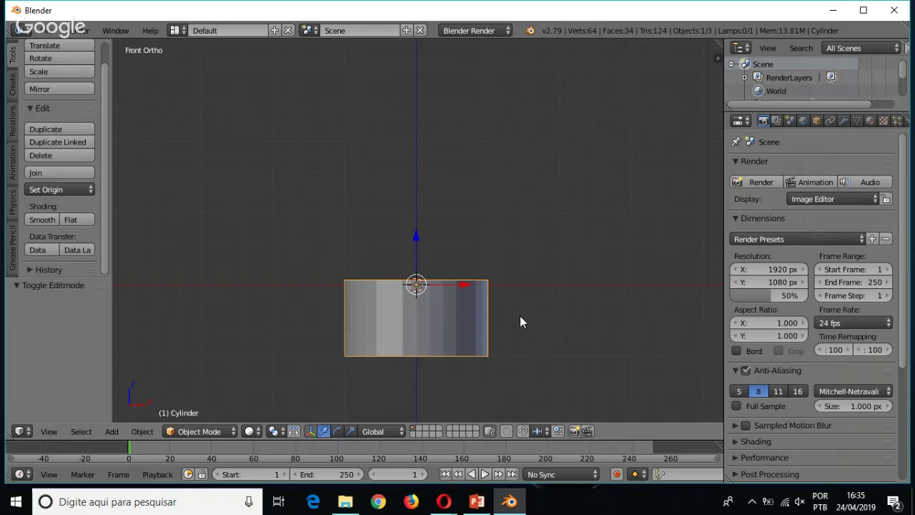
Examine the shortened cylinder in perspective from oblique angles and at different distances
{"action": "key", "text": "KP_5"}
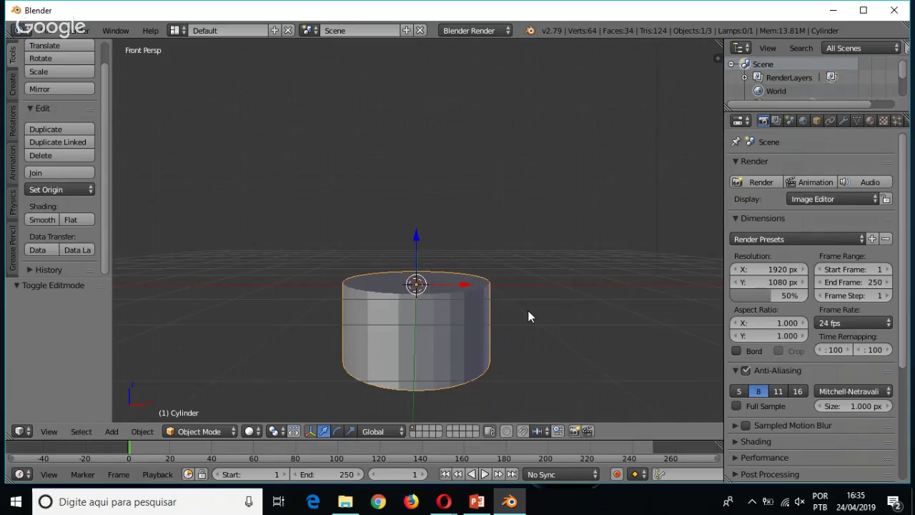
{"action": "middle_click_drag", "start_coordinate": [528, 317], "coordinate": [477, 279]}
{"action": "scroll", "coordinate": [480, 301], "scroll_direction": "down", "scroll_amount": 3}
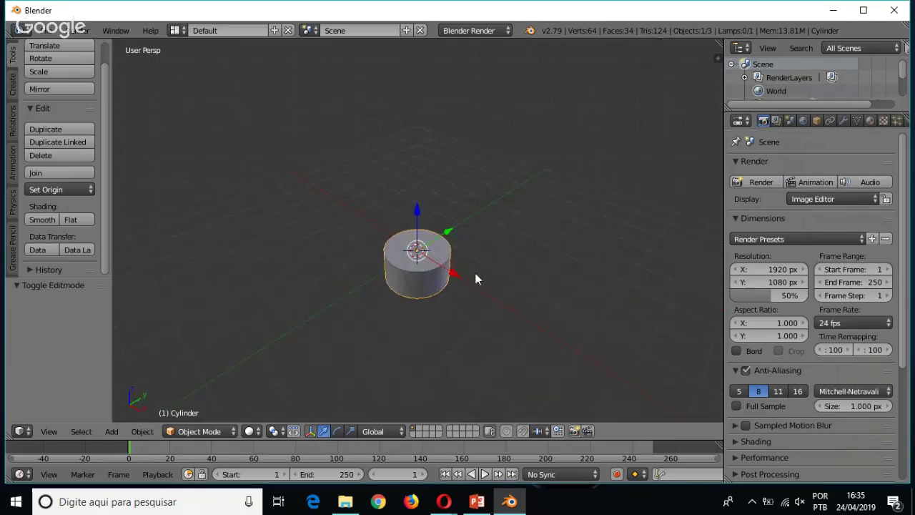
{"action": "scroll", "coordinate": [465, 289], "scroll_direction": "up", "scroll_amount": 3}
{"action": "scroll", "coordinate": [547, 259], "scroll_direction": "down", "scroll_amount": 4}
{"action": "middle_click_drag", "start_coordinate": [546, 259], "coordinate": [522, 235]}
Try scaling the whole cylinder uniformly to about 2.5 times its size, and return to the front orthographic view
{"action": "key", "text": "s"}
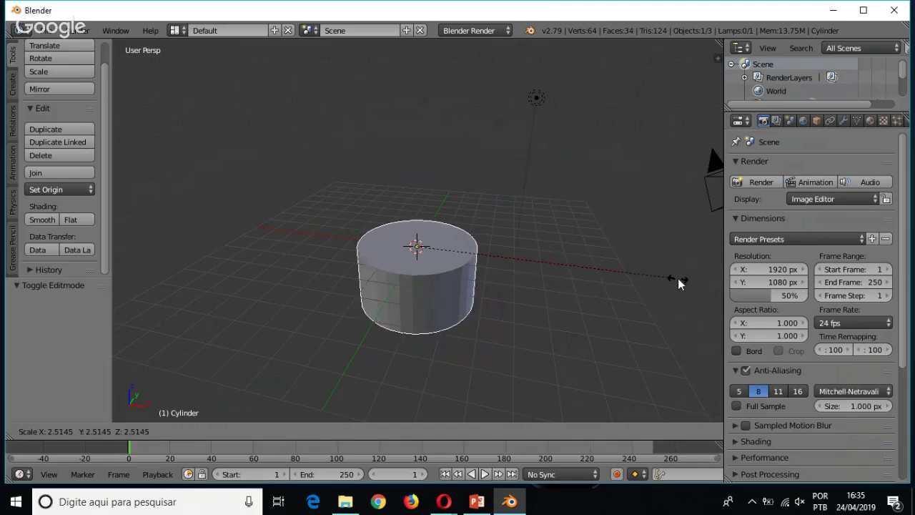
{"action": "key", "text": "Escape"}
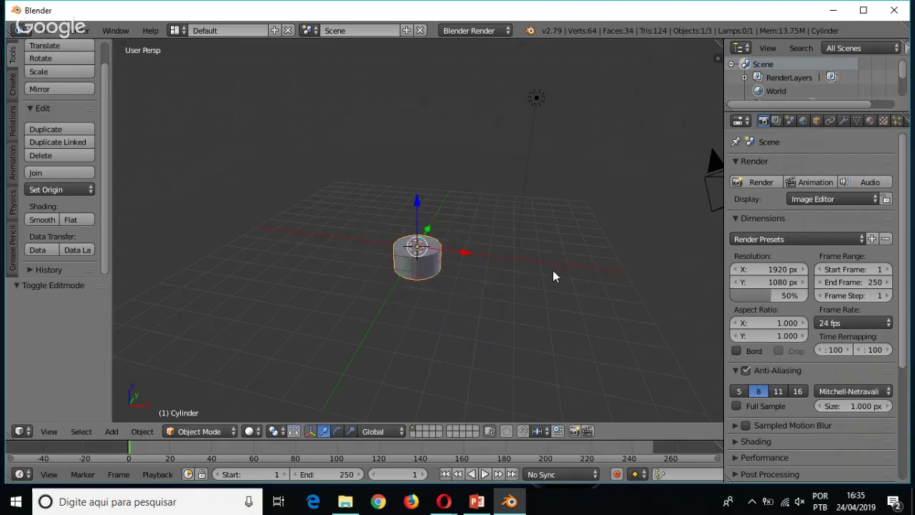
{"action": "scroll", "coordinate": [553, 271], "scroll_direction": "up", "scroll_amount": 1}
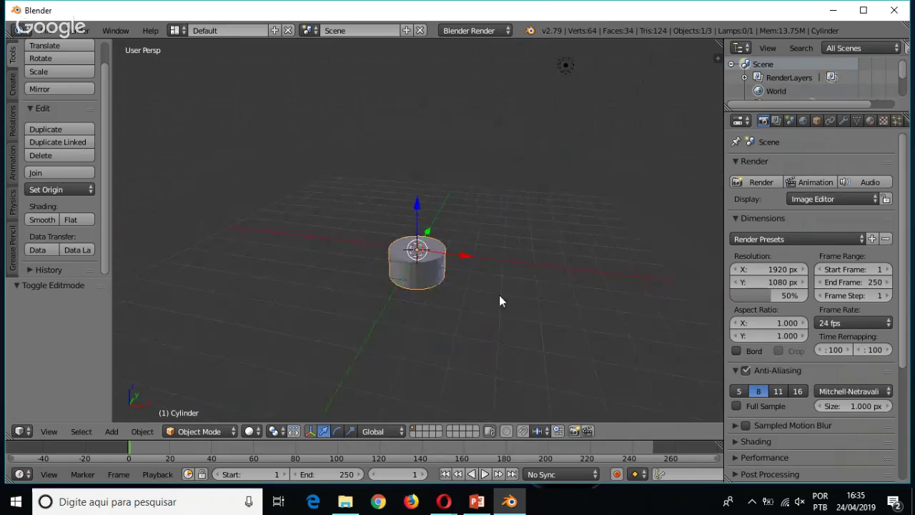
{"action": "key", "text": "KP_1"}
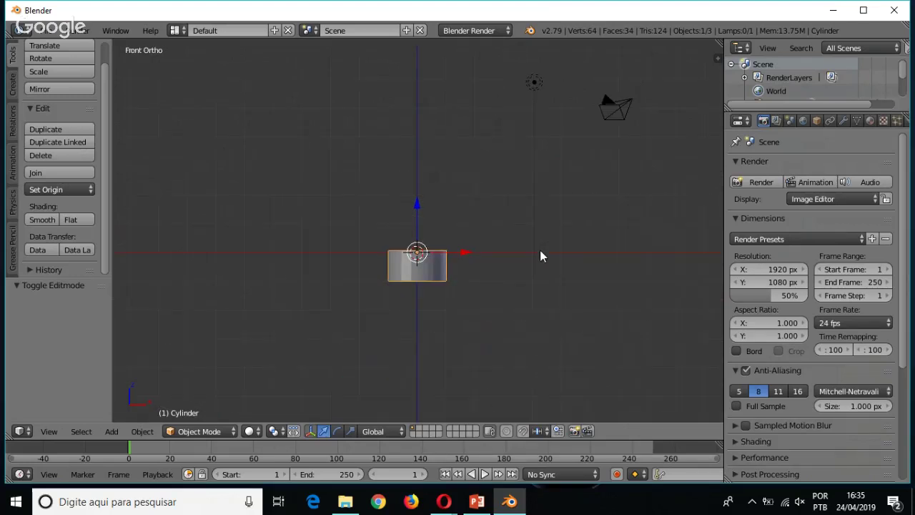
Switch to wireframe shading and box-select all of the cylinder's upper rim vertices in Edit Mode
{"action": "key", "text": "z"}
{"action": "scroll", "coordinate": [545, 264], "scroll_direction": "up", "scroll_amount": 3}
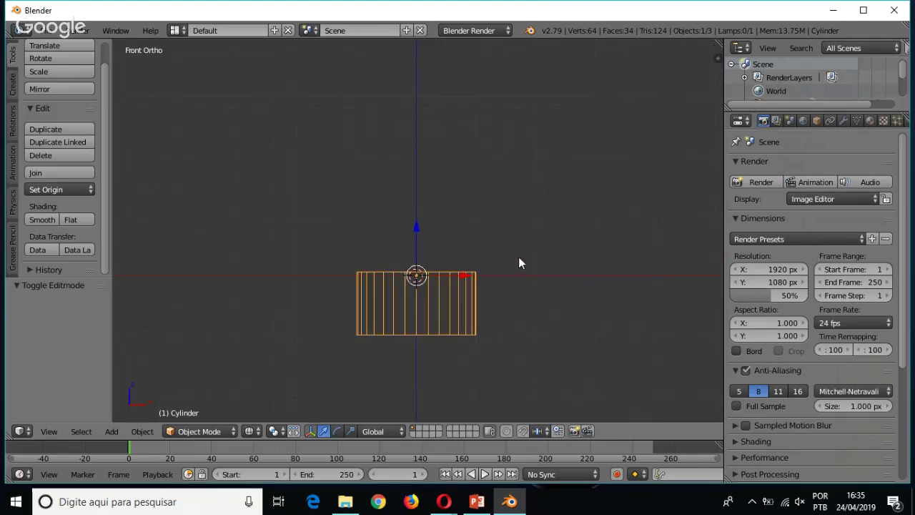
{"action": "scroll", "coordinate": [519, 264], "scroll_direction": "up", "scroll_amount": 3}
{"action": "scroll", "coordinate": [522, 266], "scroll_direction": "up", "scroll_amount": 3, "text": "shift"}
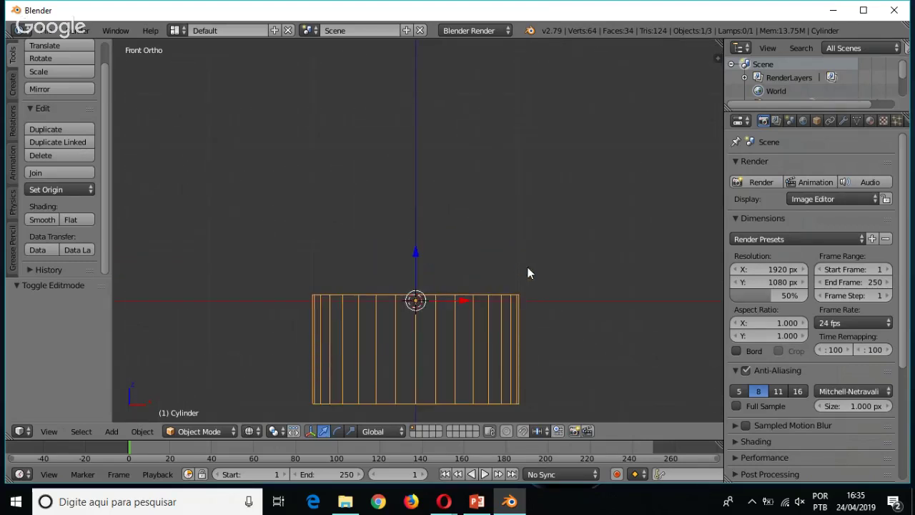
{"action": "key", "text": "Tab"}
{"action": "key", "text": "a"}
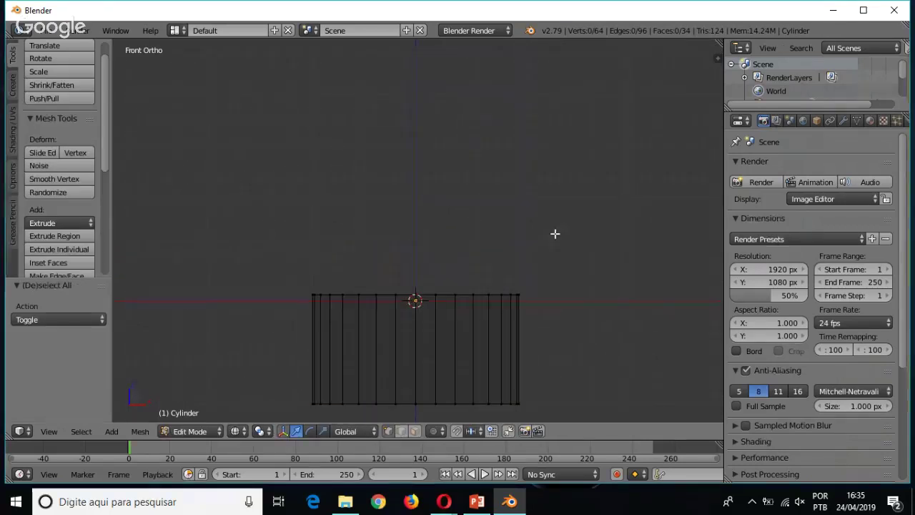
{"action": "key", "text": "b"}
{"action": "left_click_drag", "start_coordinate": [570, 225], "coordinate": [212, 335]}
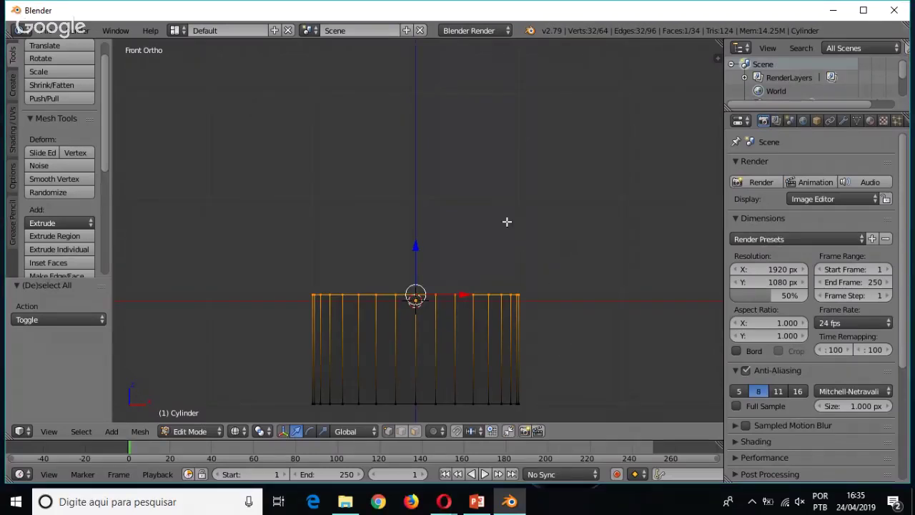
Extrude the selected upper rim about 1.45 units upward along the Z axis
{"action": "key", "text": "e"}
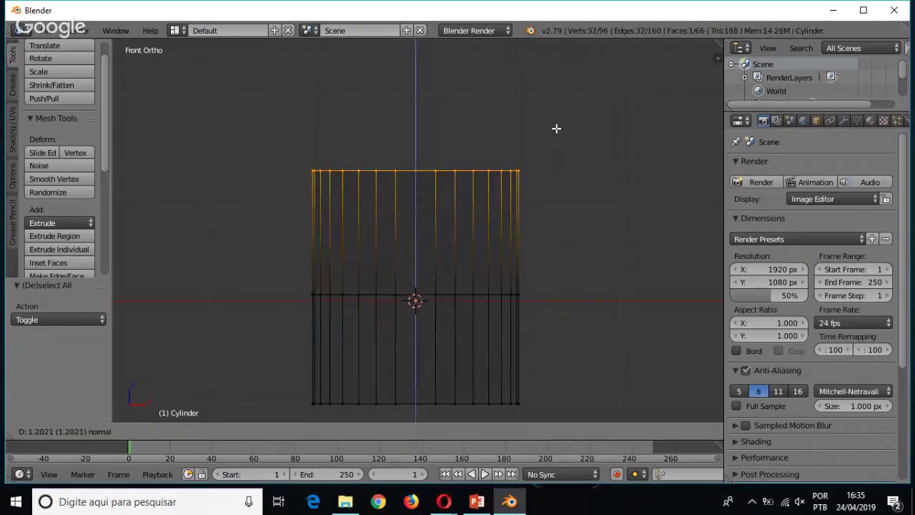
{"action": "left_click", "coordinate": [558, 105]}
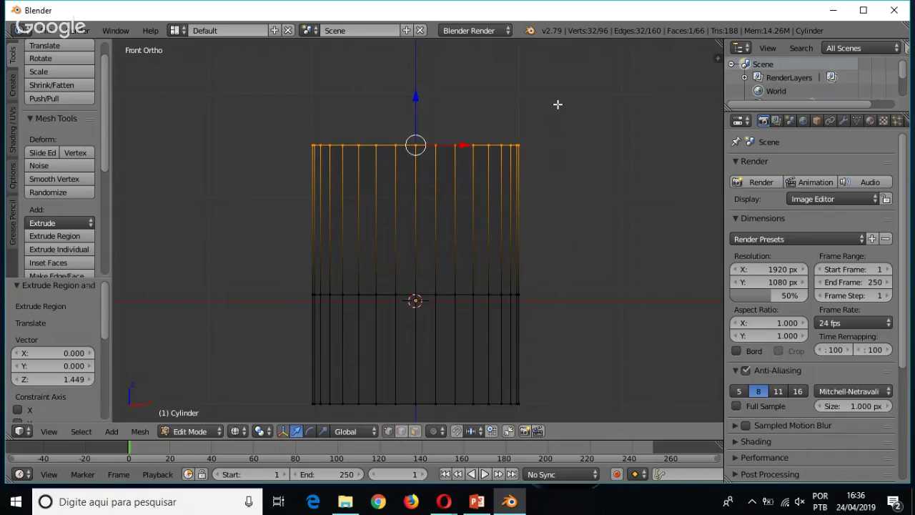
{"action": "key", "text": "Tab"}
{"action": "key", "text": "Tab"}
Replace the selection with a box selection of the middle vertex ring, and switch to Object Mode and back
{"action": "key", "text": "a"}
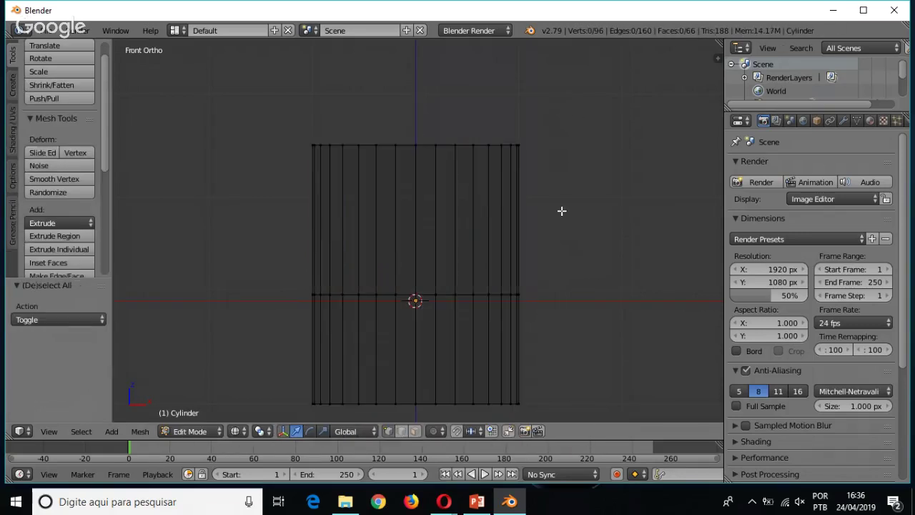
{"action": "key", "text": "b"}
{"action": "left_click_drag", "start_coordinate": [562, 273], "coordinate": [180, 339]}
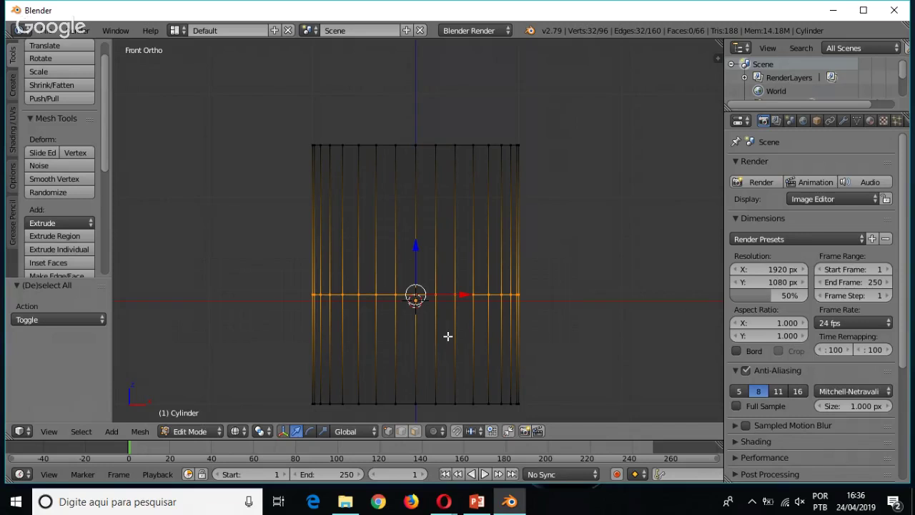
{"action": "key", "text": "Tab"}
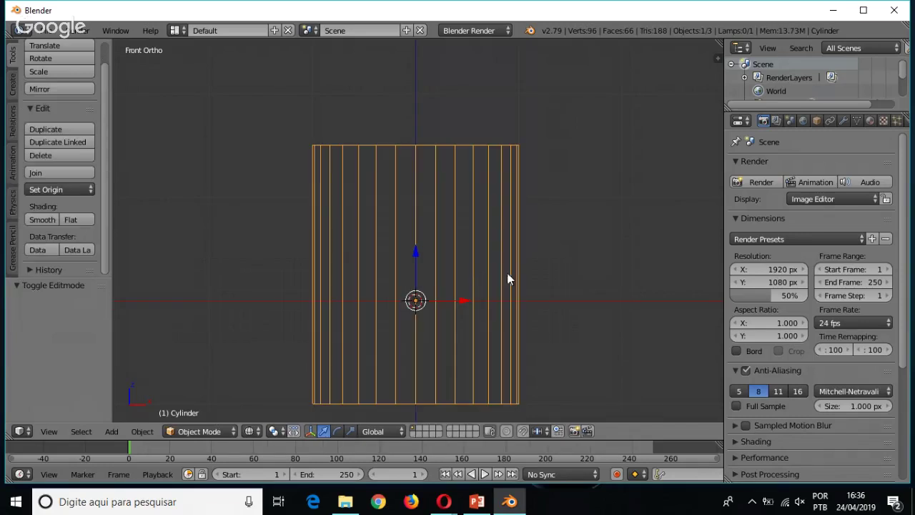
{"action": "scroll", "coordinate": [507, 273], "scroll_direction": "down", "scroll_amount": 4}
{"action": "key", "text": "Tab"}
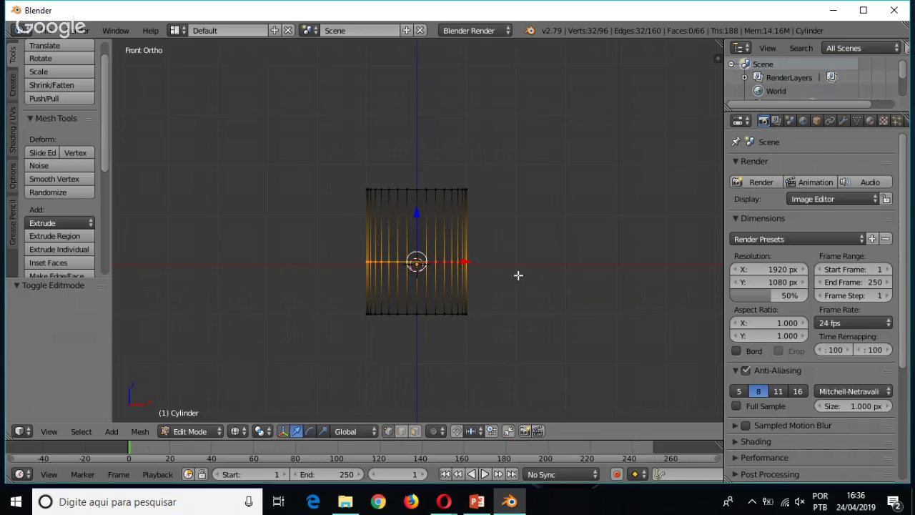
Select the top ring's vertices, delete them to remove the extruded section, and return to Object Mode
{"action": "key", "text": "a"}
{"action": "left_click_drag", "start_coordinate": [353, 148], "coordinate": [567, 260]}
{"action": "key", "text": "x"}
{"action": "left_click", "coordinate": [567, 260]}
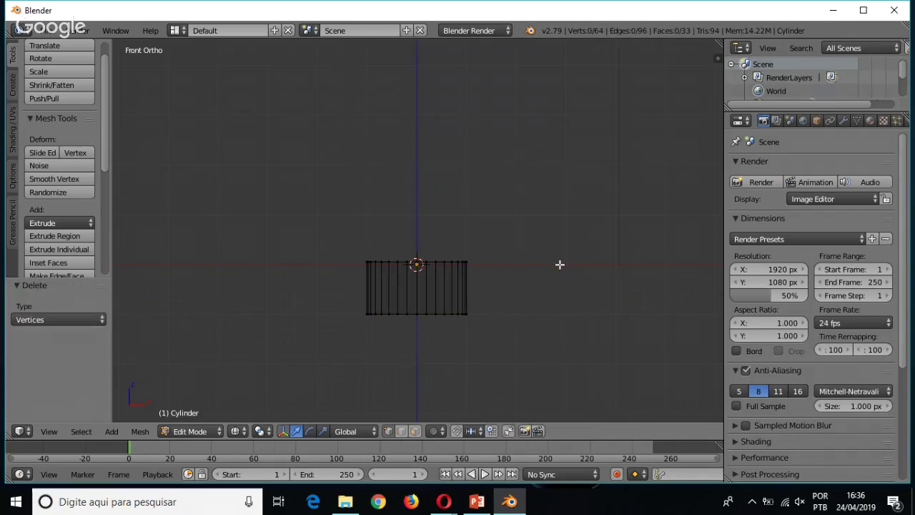
{"action": "scroll", "coordinate": [560, 262], "scroll_direction": "down", "scroll_amount": 4}
{"action": "scroll", "coordinate": [541, 258], "scroll_direction": "up", "scroll_amount": 3, "text": "shift"}
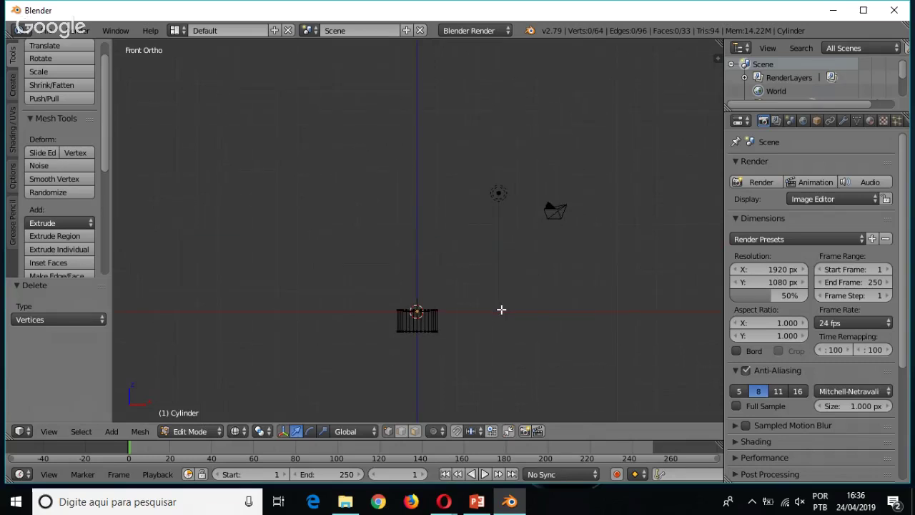
{"action": "key", "text": "Tab"}
Move the whole cylinder about 0.71 units up along the Z axis
{"action": "scroll", "coordinate": [494, 315], "scroll_direction": "up", "scroll_amount": 2}
{"action": "scroll", "coordinate": [495, 314], "scroll_direction": "up", "scroll_amount": 4}
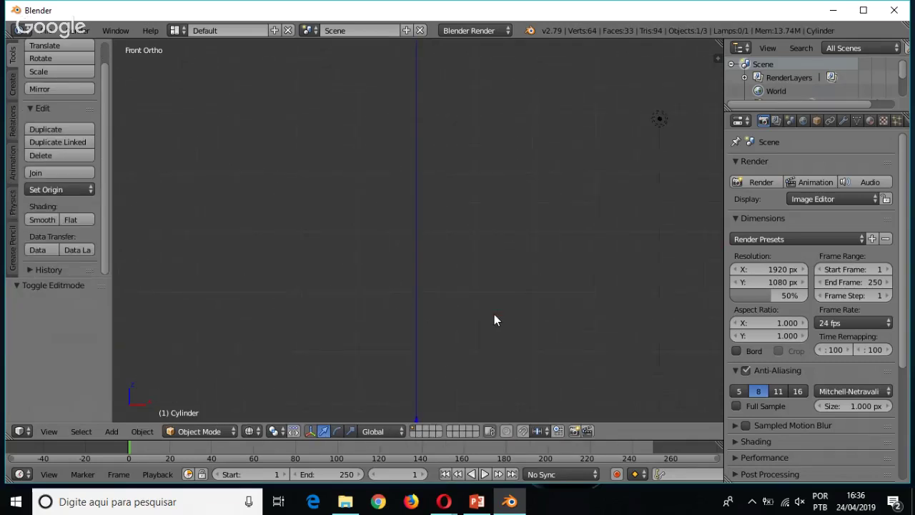
{"action": "scroll", "coordinate": [494, 314], "scroll_direction": "down", "scroll_amount": 4, "text": "shift"}
{"action": "scroll", "coordinate": [501, 314], "scroll_direction": "down", "scroll_amount": 2}
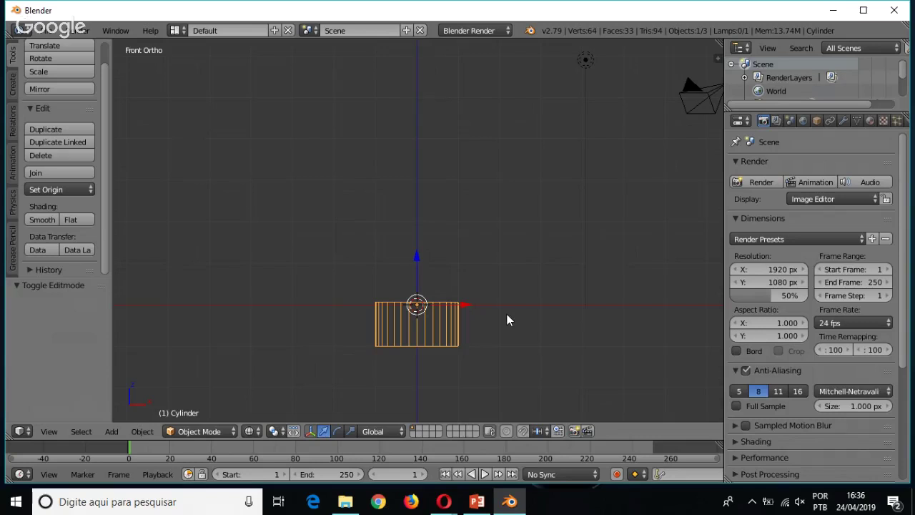
{"action": "left_click_drag", "start_coordinate": [419, 281], "coordinate": [429, 261]}
{"action": "scroll", "coordinate": [522, 309], "scroll_direction": "up", "scroll_amount": 3}
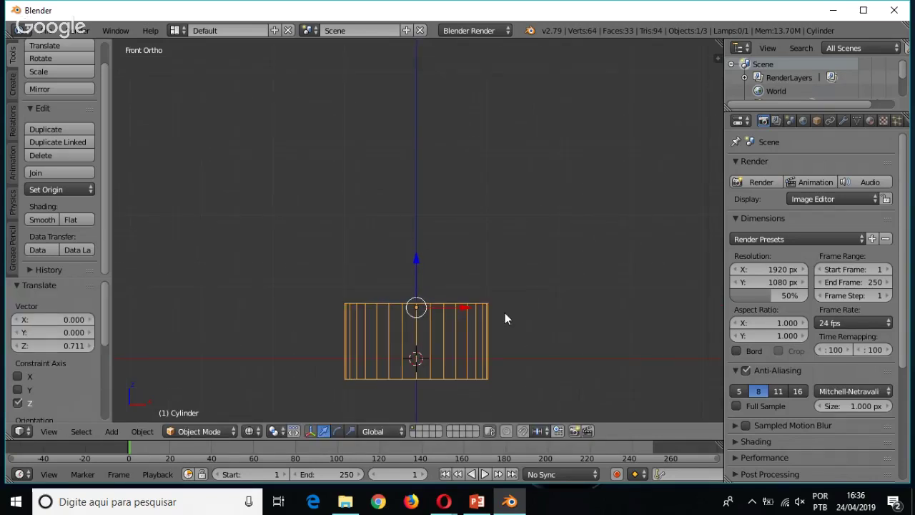
{"action": "scroll", "coordinate": [502, 319], "scroll_direction": "down", "scroll_amount": 1, "text": "shift"}
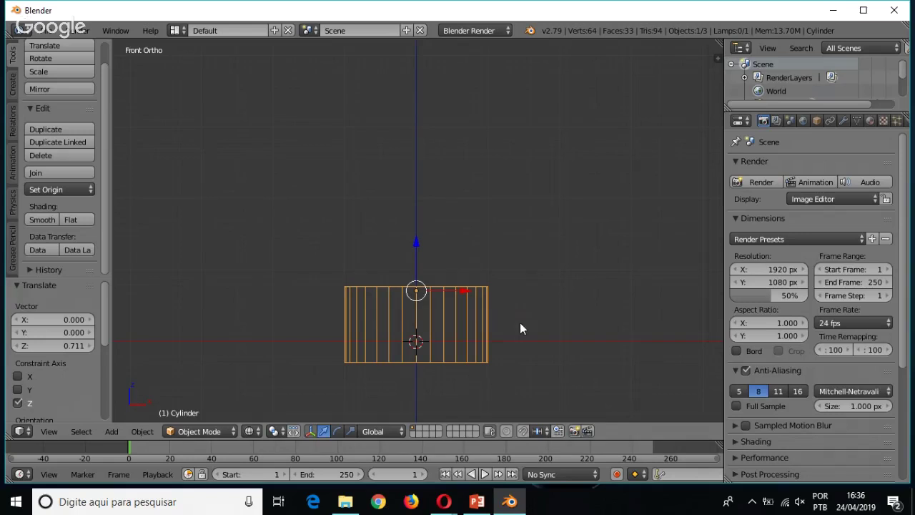
{"action": "key", "text": "s"}
{"action": "key", "text": "z"}
{"action": "key", "text": "Escape"}
Box-select the upper rim vertices in Edit Mode, raise them about 0.96 units along Z, and return to Object Mode
{"action": "key", "text": "Tab"}
{"action": "key", "text": "a"}
{"action": "key", "text": "b"}
{"action": "left_click_drag", "start_coordinate": [292, 190], "coordinate": [578, 324]}
{"action": "left_click", "coordinate": [408, 251]}
{"action": "key", "text": "g"}
{"action": "key", "text": "z"}
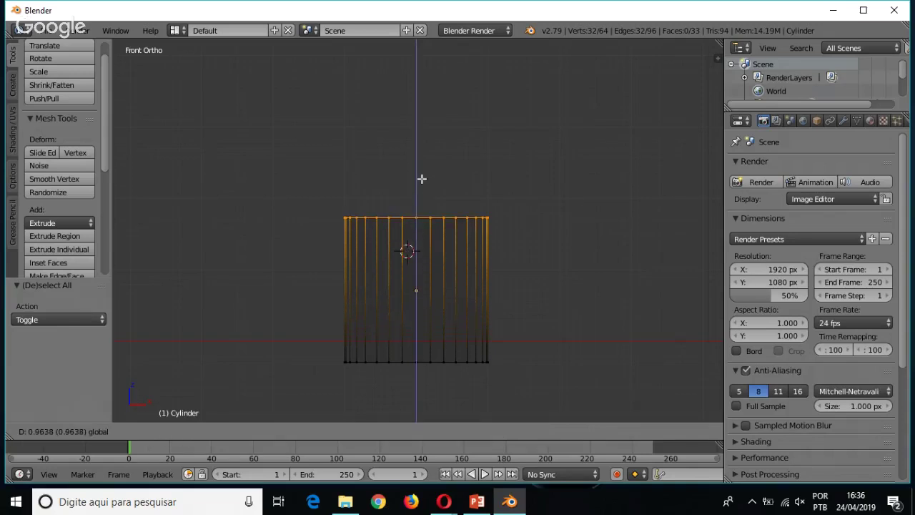
{"action": "left_click", "coordinate": [425, 183]}
{"action": "key", "text": "Tab"}
Shrink the whole cylinder uniformly in two passes, the second by a factor of about 0.476, lowering it along Z in between
{"action": "scroll", "coordinate": [534, 280], "scroll_direction": "down", "scroll_amount": 4}
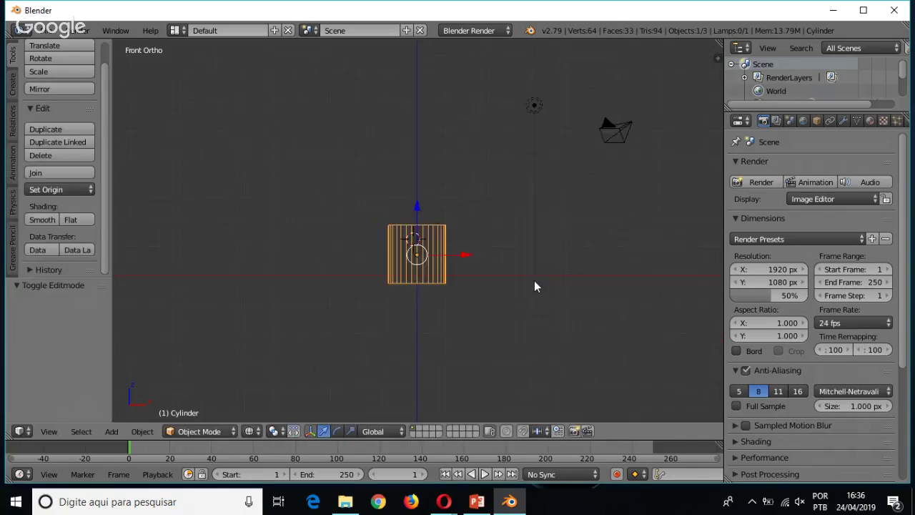
{"action": "key", "text": "s"}
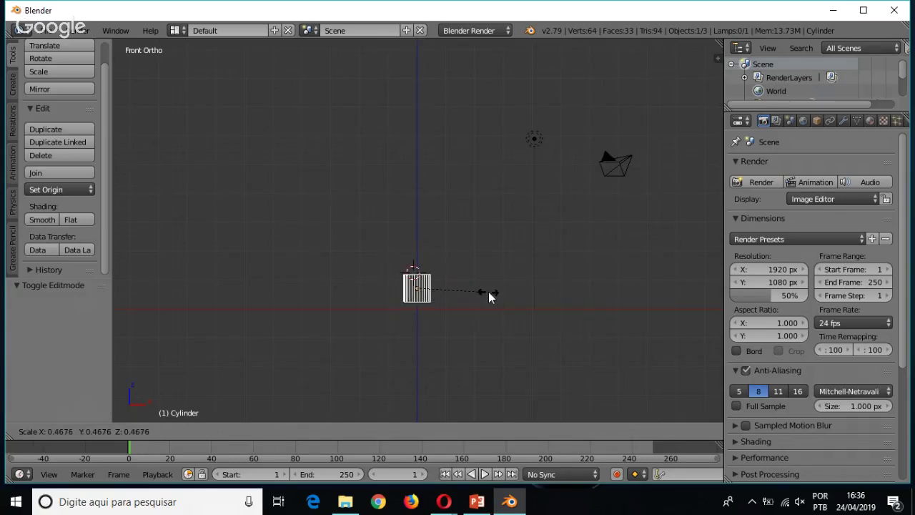
{"action": "left_click", "coordinate": [478, 290]}
{"action": "left_click_drag", "start_coordinate": [422, 248], "coordinate": [420, 260]}
{"action": "key", "text": "s"}
{"action": "left_click", "coordinate": [464, 287]}
Enter Edit Mode on the shrunken cylinder and renew the selection of its upper rim vertices
{"action": "scroll", "coordinate": [485, 307], "scroll_direction": "up", "scroll_amount": 6}
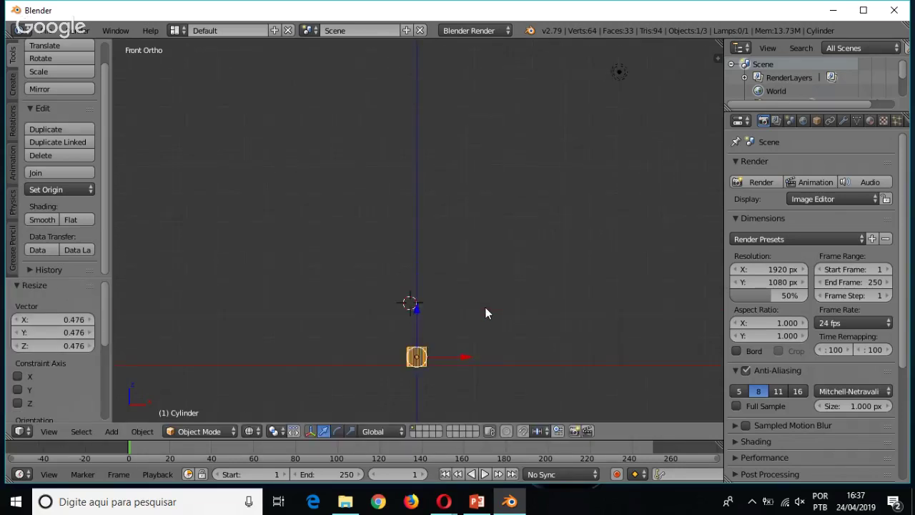
{"action": "scroll", "coordinate": [486, 306], "scroll_direction": "down", "scroll_amount": 8, "text": "shift"}
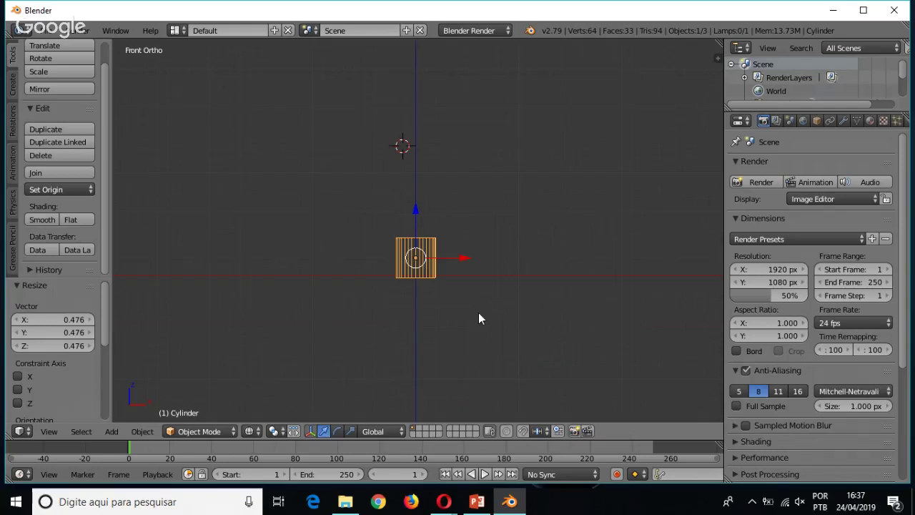
{"action": "scroll", "coordinate": [478, 306], "scroll_direction": "down", "scroll_amount": 5}
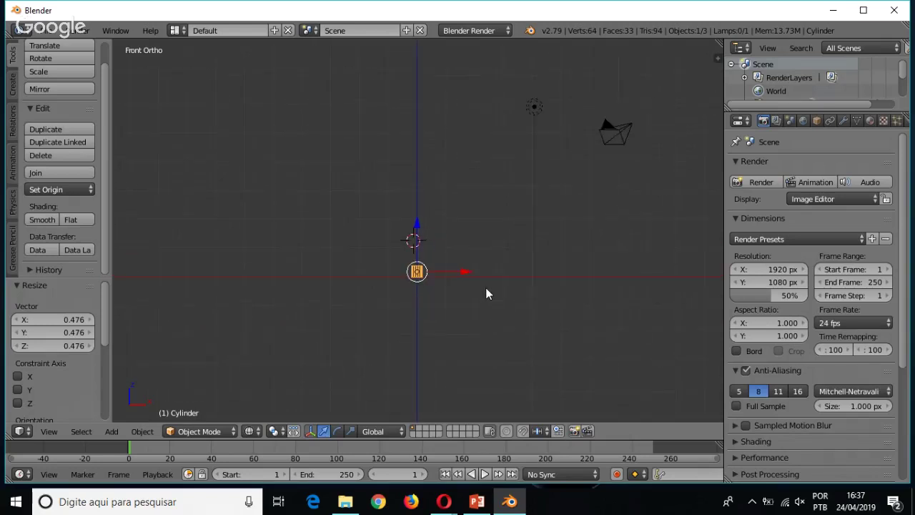
{"action": "scroll", "coordinate": [488, 297], "scroll_direction": "up", "scroll_amount": 2, "text": "shift"}
{"action": "scroll", "coordinate": [490, 311], "scroll_direction": "up", "scroll_amount": 3}
{"action": "scroll", "coordinate": [499, 326], "scroll_direction": "down", "scroll_amount": 4, "text": "shift"}
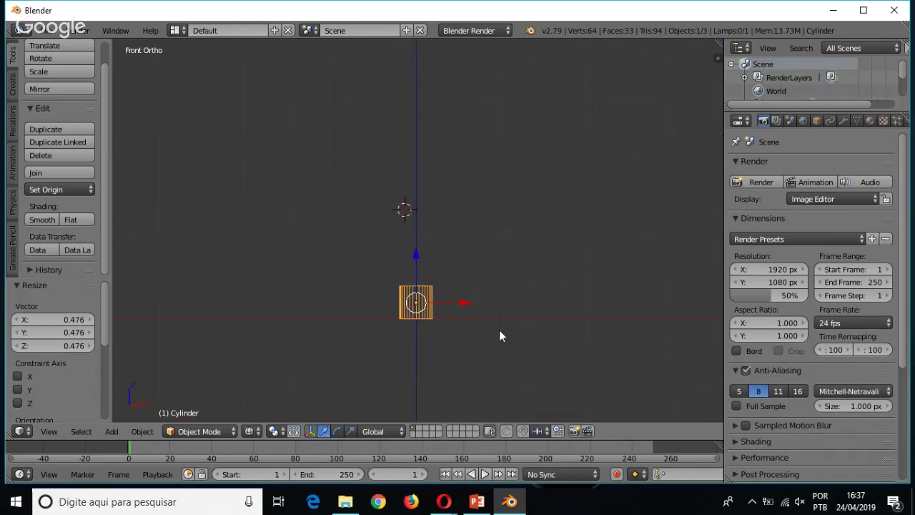
{"action": "scroll", "coordinate": [502, 333], "scroll_direction": "up", "scroll_amount": 3}
{"action": "scroll", "coordinate": [501, 332], "scroll_direction": "down", "scroll_amount": 1}
{"action": "key", "text": "Tab"}
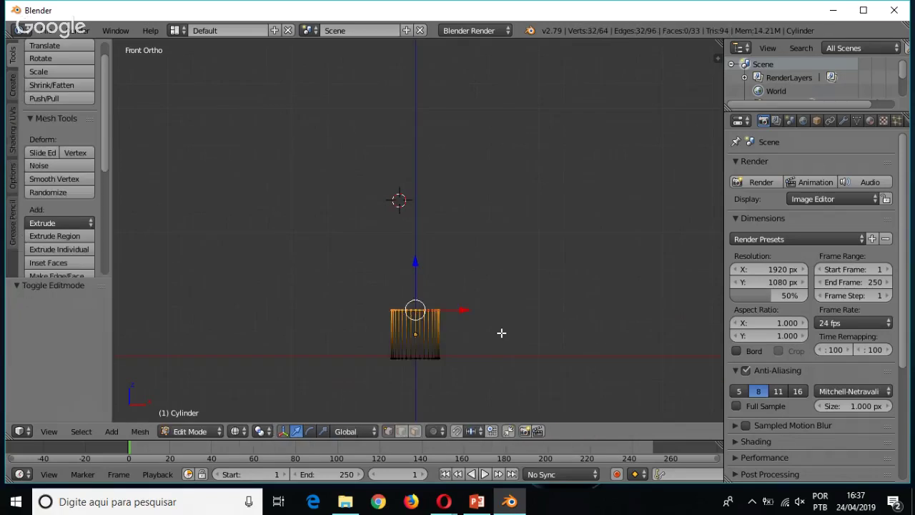
{"action": "scroll", "coordinate": [501, 333], "scroll_direction": "up", "scroll_amount": 2}
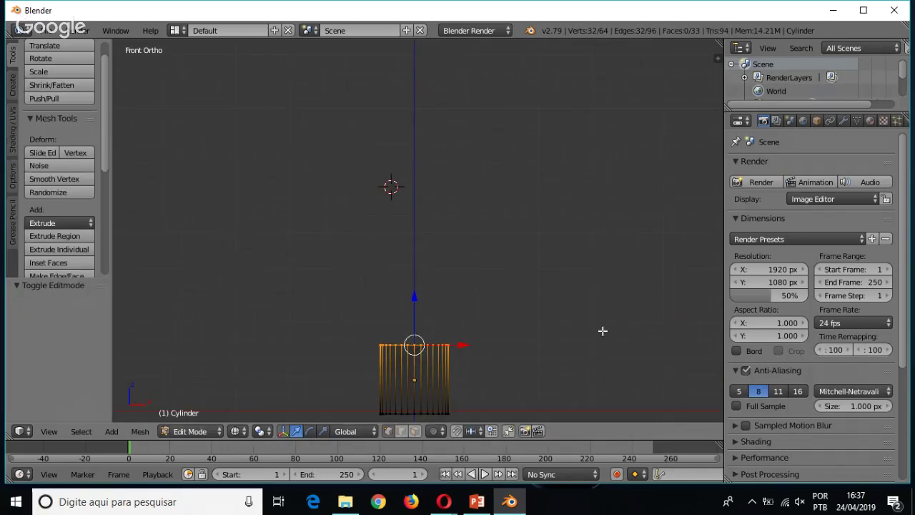
{"action": "key", "text": "a"}
{"action": "key", "text": "b"}
{"action": "key", "text": "Escape"}
{"action": "key", "text": "a"}
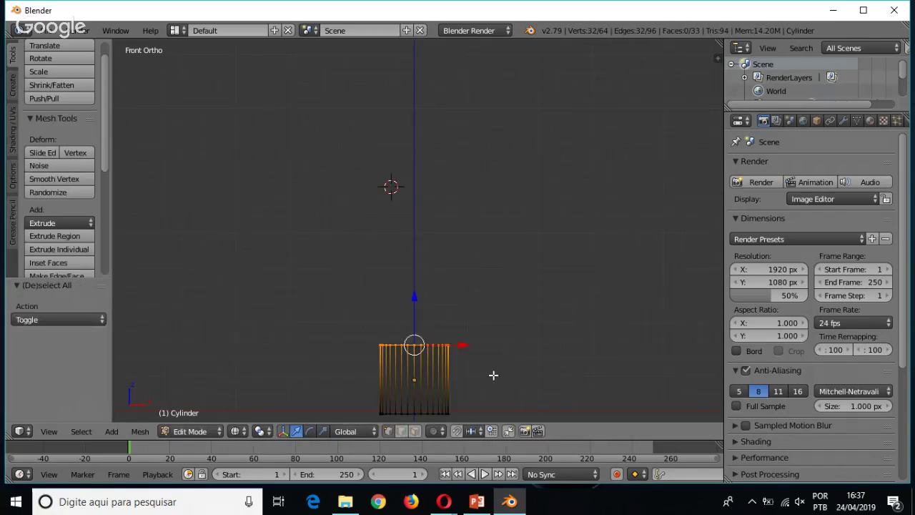
Extrude the selected rim about 1.32 units upward, constrained to the Z axis, in the front orthographic view
{"action": "middle_click_drag", "start_coordinate": [515, 350], "coordinate": [503, 364]}
{"action": "key", "text": "KP_1"}
{"action": "key", "text": "KP_1"}
{"action": "key", "text": "e"}
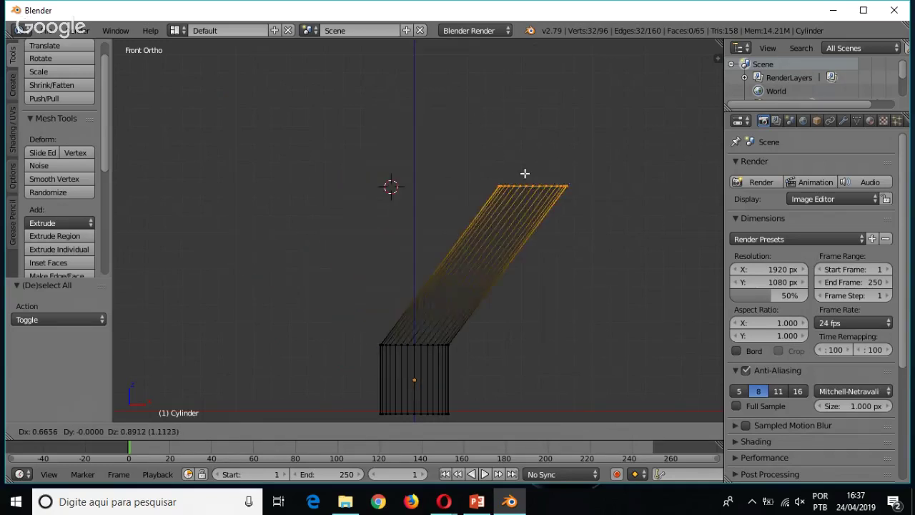
{"action": "key", "text": "z"}
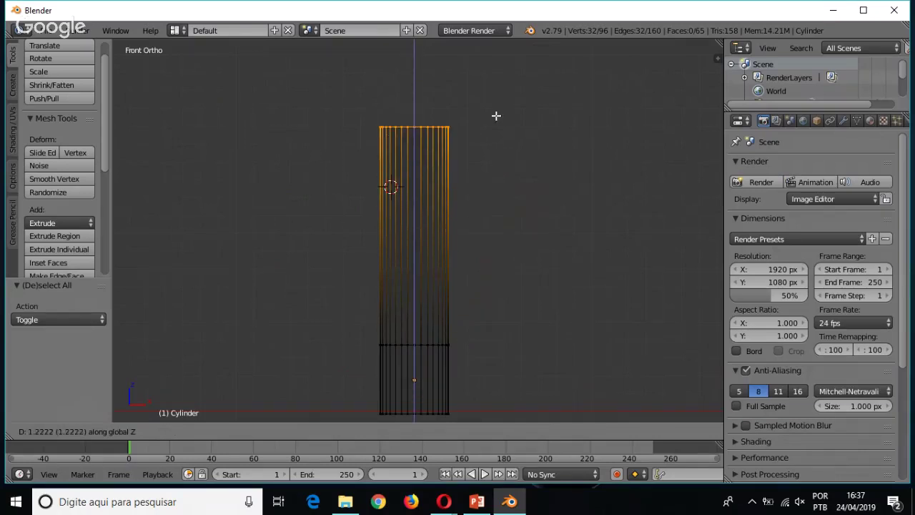
{"action": "left_click", "coordinate": [496, 102]}
{"action": "scroll", "coordinate": [484, 280], "scroll_direction": "down", "scroll_amount": 3}
{"action": "scroll", "coordinate": [484, 280], "scroll_direction": "down", "scroll_amount": 3}
{"action": "scroll", "coordinate": [480, 288], "scroll_direction": "up", "scroll_amount": 2, "text": "shift"}
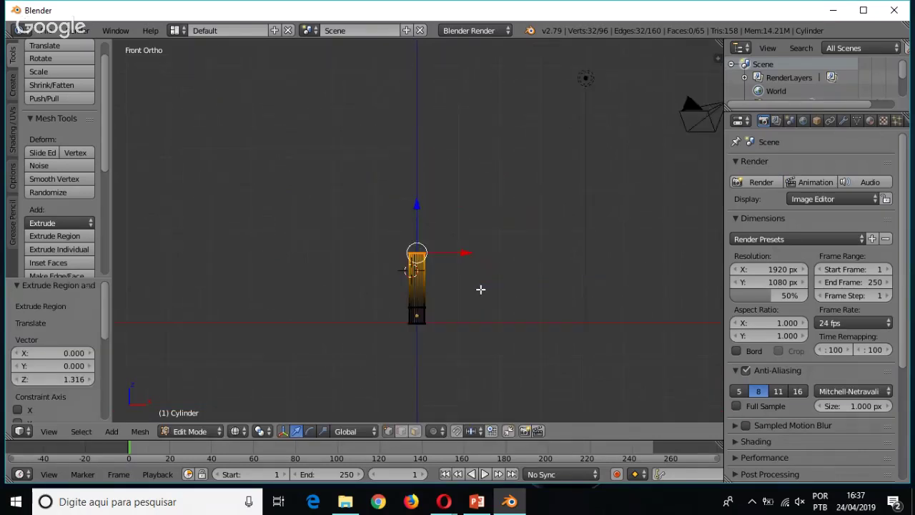
Raise the cylinder's selected top ring along Z by about 1.3 units, plus a further 0.011, to lengthen the stem
{"action": "scroll", "coordinate": [480, 290], "scroll_direction": "up", "scroll_amount": 5}
{"action": "scroll", "coordinate": [478, 302], "scroll_direction": "down", "scroll_amount": 3}
{"action": "key", "text": "e"}
{"action": "key", "text": "z"}
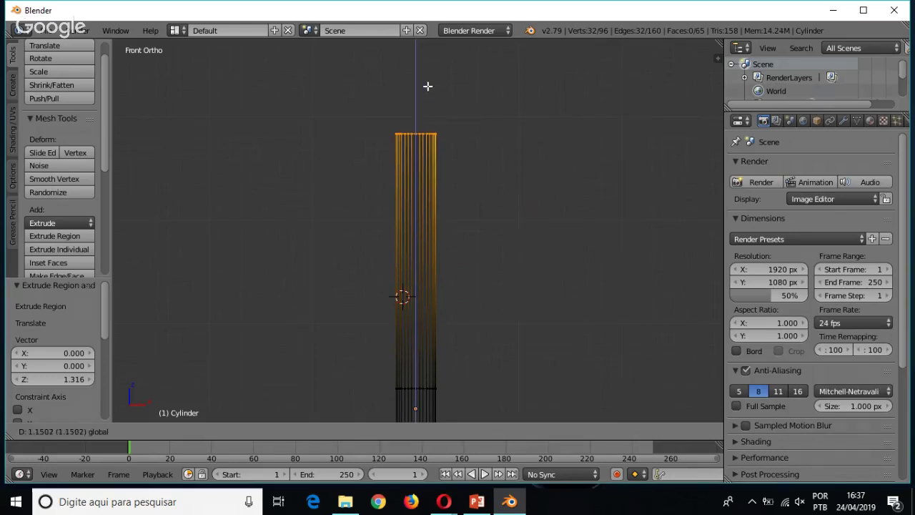
{"action": "left_click", "coordinate": [470, 218]}
{"action": "scroll", "coordinate": [463, 272], "scroll_direction": "down", "scroll_amount": 5}
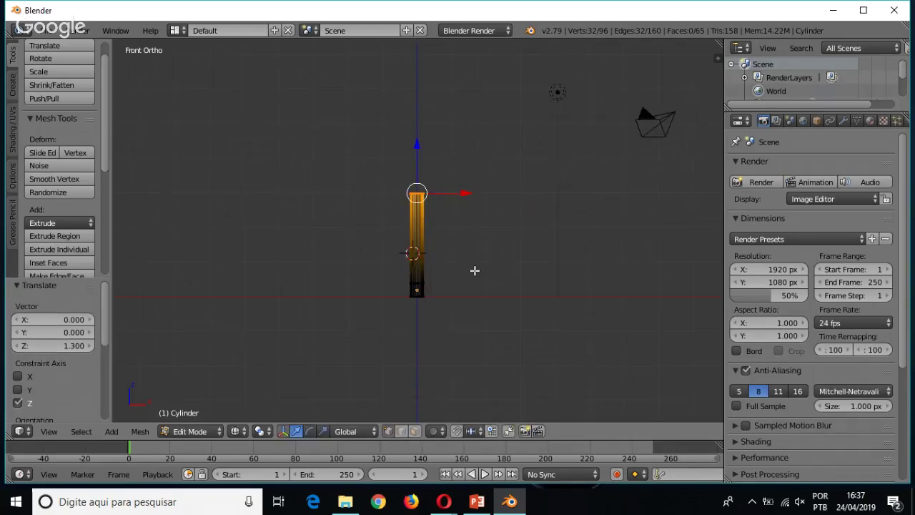
{"action": "scroll", "coordinate": [474, 272], "scroll_direction": "up", "scroll_amount": 3}
{"action": "key", "text": "e"}
{"action": "key", "text": "z"}
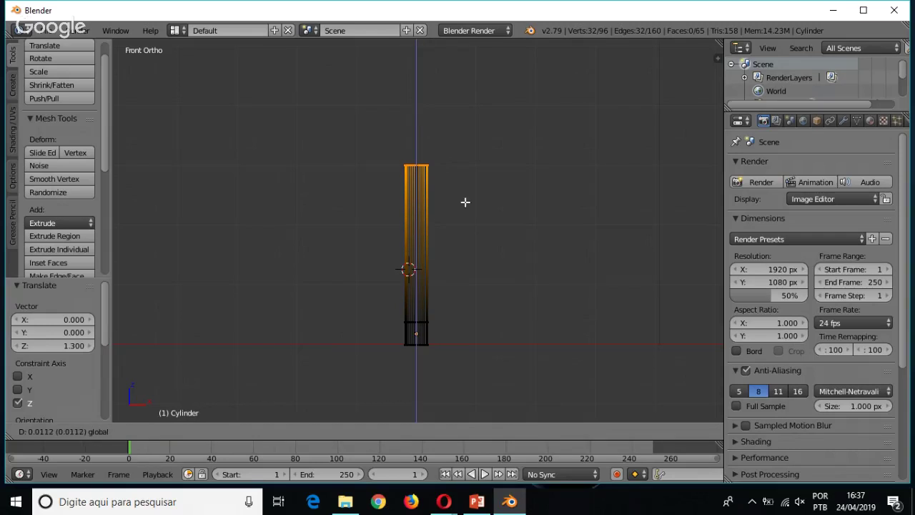
{"action": "left_click", "coordinate": [469, 207]}
Extrude the stem's top ring about 0.031 along Z and scale the new ring by about 1.295
{"action": "scroll", "coordinate": [497, 262], "scroll_direction": "up", "scroll_amount": 4}
{"action": "scroll", "coordinate": [497, 263], "scroll_direction": "up", "scroll_amount": 2}
{"action": "scroll", "coordinate": [497, 263], "scroll_direction": "down", "scroll_amount": 4}
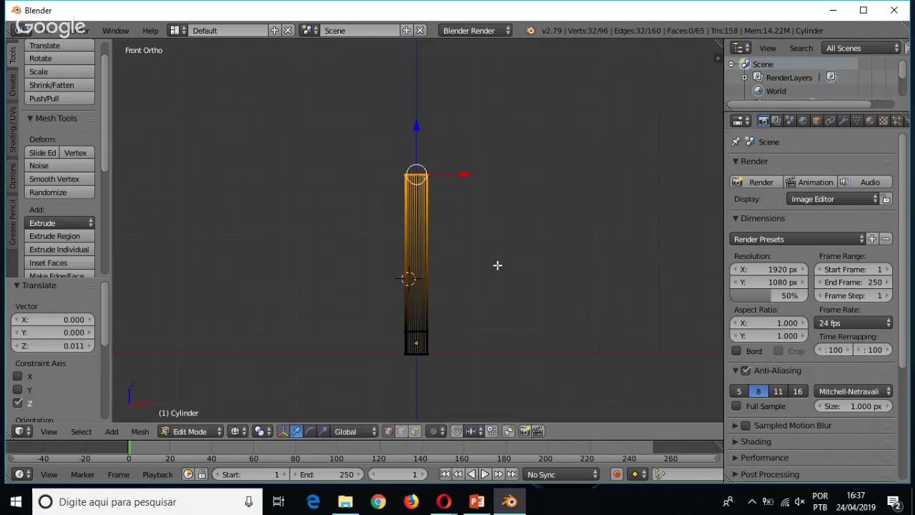
{"action": "scroll", "coordinate": [498, 268], "scroll_direction": "up", "scroll_amount": 5, "text": "shift"}
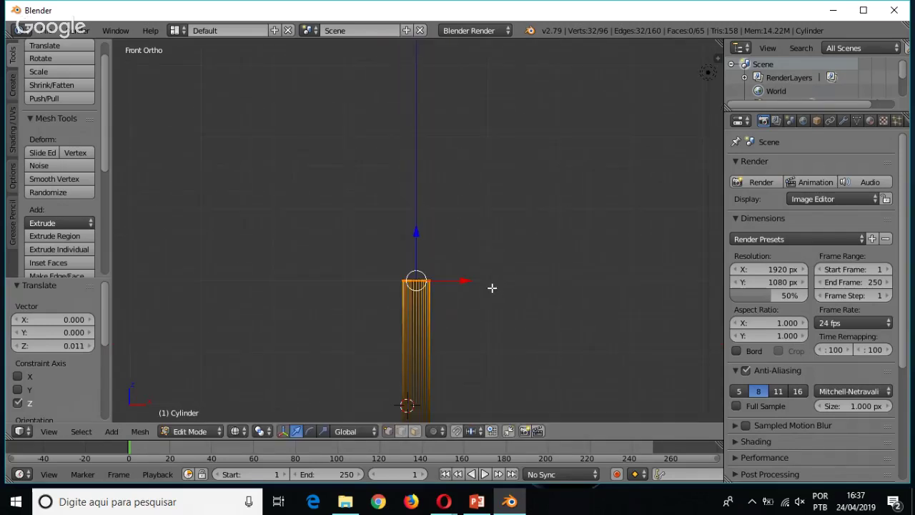
{"action": "scroll", "coordinate": [493, 286], "scroll_direction": "up", "scroll_amount": 3}
{"action": "scroll", "coordinate": [487, 298], "scroll_direction": "down", "scroll_amount": 3}
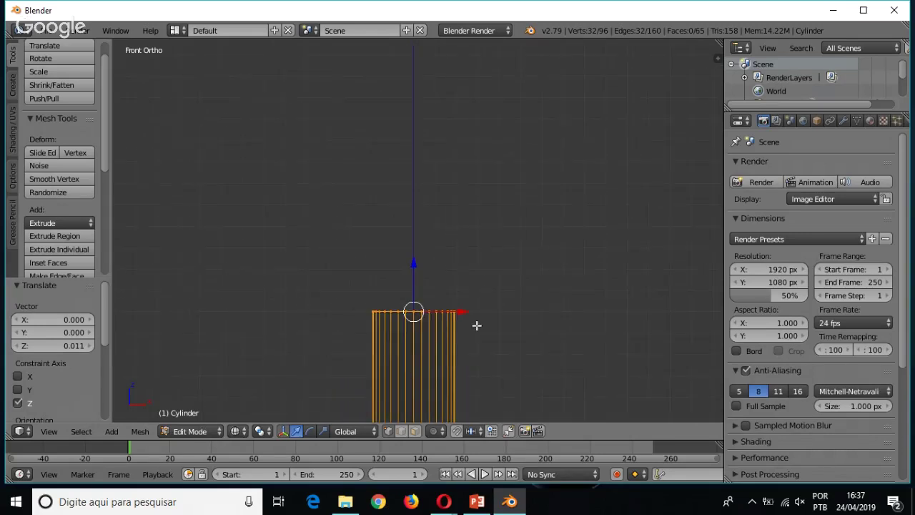
{"action": "key", "text": "e"}
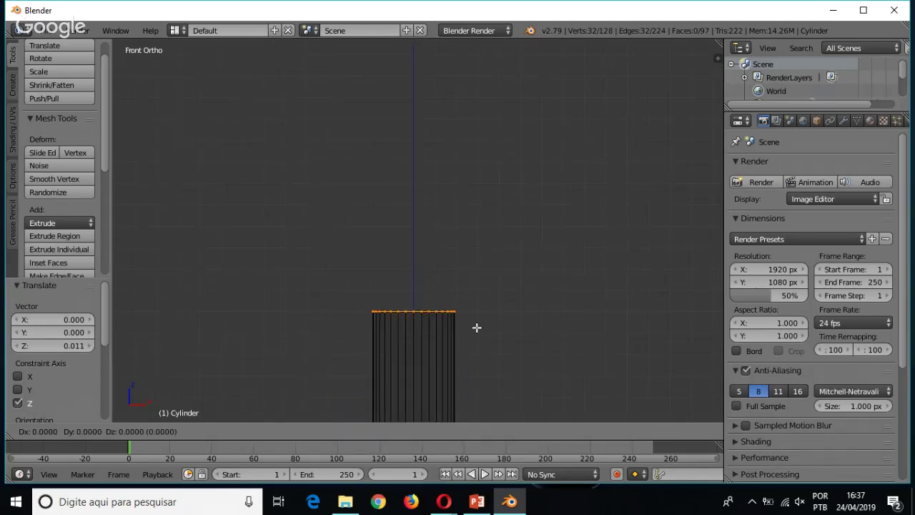
{"action": "key", "text": "z"}
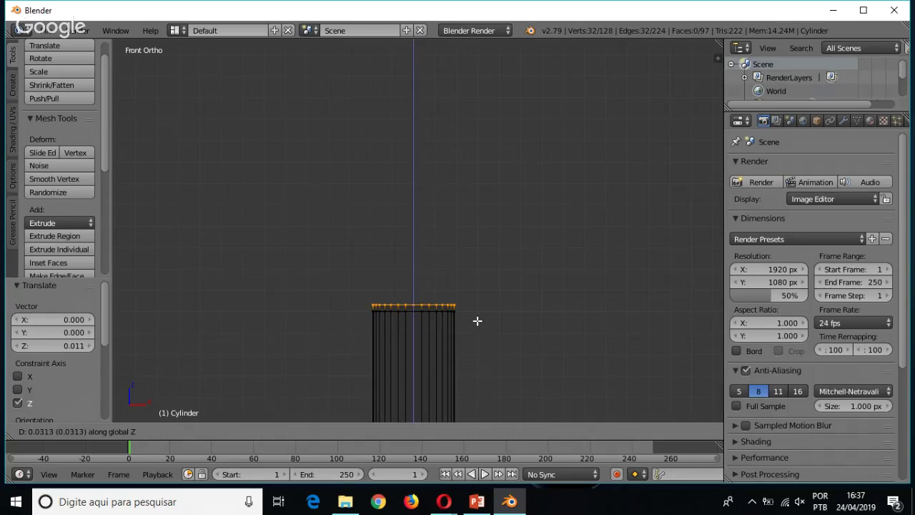
{"action": "left_click", "coordinate": [478, 321]}
{"action": "key", "text": "s"}
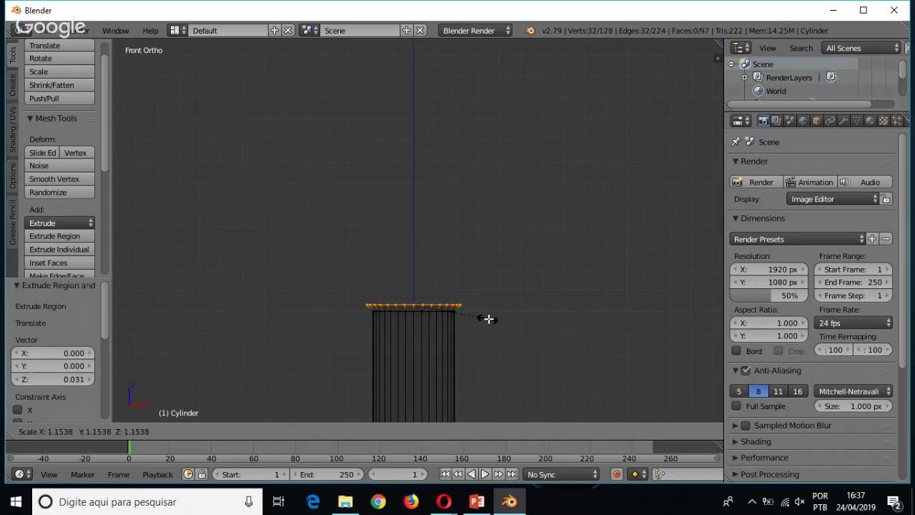
{"action": "left_click", "coordinate": [497, 319]}
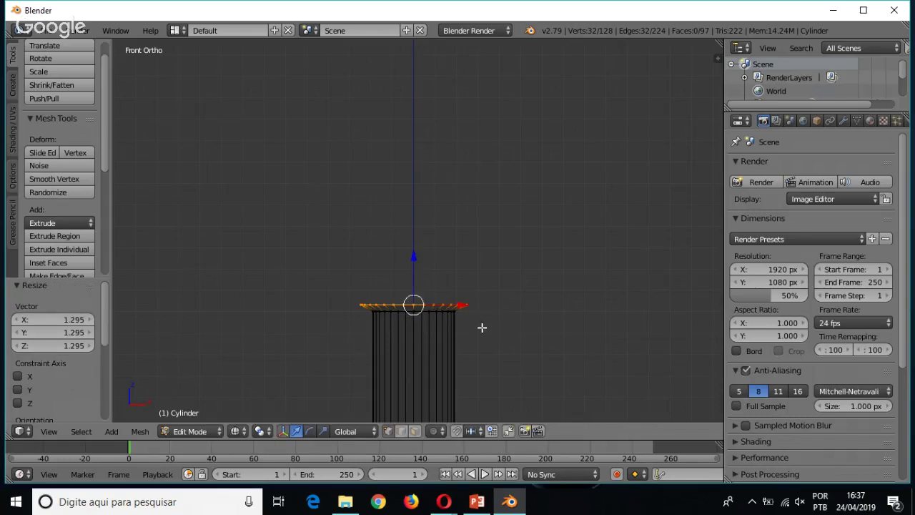
Extrude the flared ring about 0.125 upward along Z and scale it by about 1.892 to start the bowl
{"action": "key", "text": "e"}
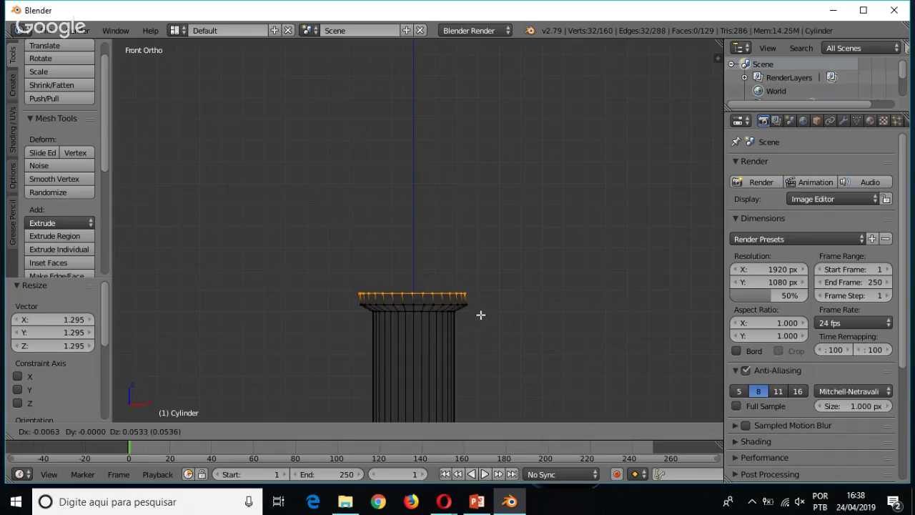
{"action": "key", "text": "z"}
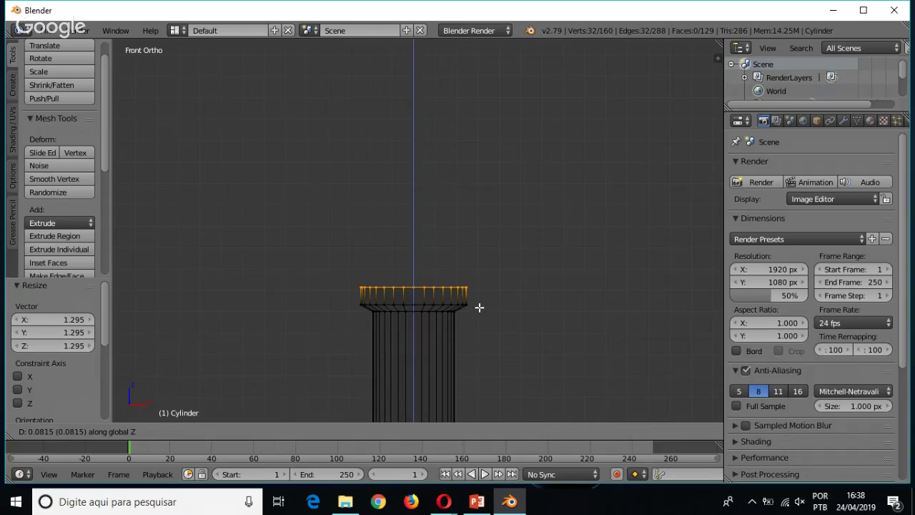
{"action": "left_click", "coordinate": [479, 301]}
{"action": "key", "text": "s"}
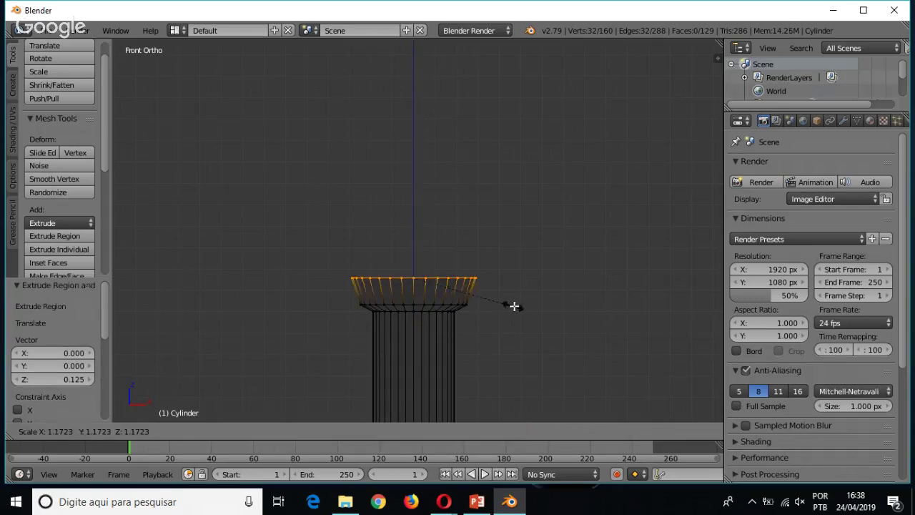
{"action": "left_click", "coordinate": [576, 308]}
Extrude the bowl's top ring about 0.222 along Z and widen it by a scale of about 1.688
{"action": "key", "text": "g"}
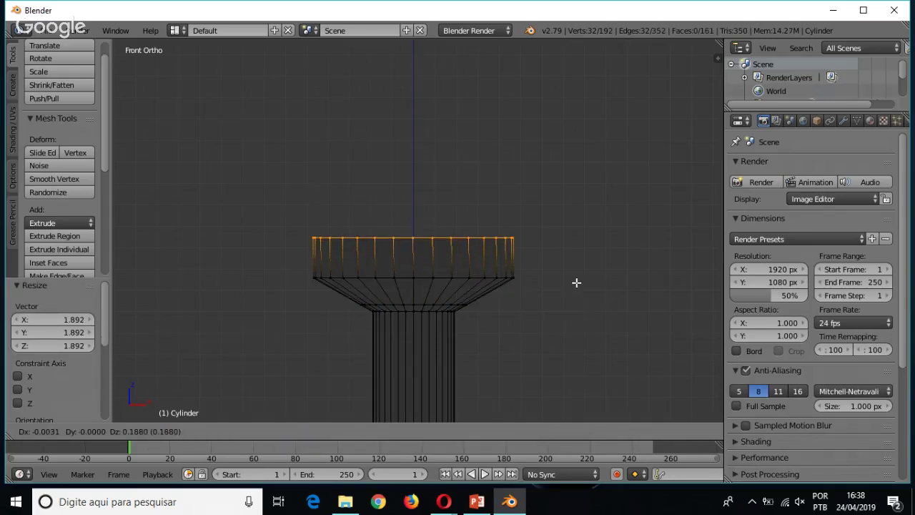
{"action": "key", "text": "z"}
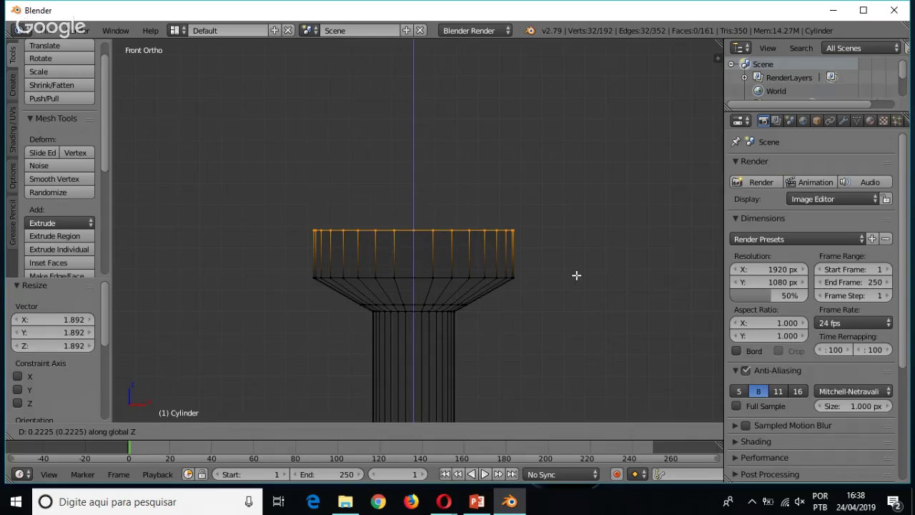
{"action": "left_click", "coordinate": [576, 276]}
{"action": "key", "text": "s"}
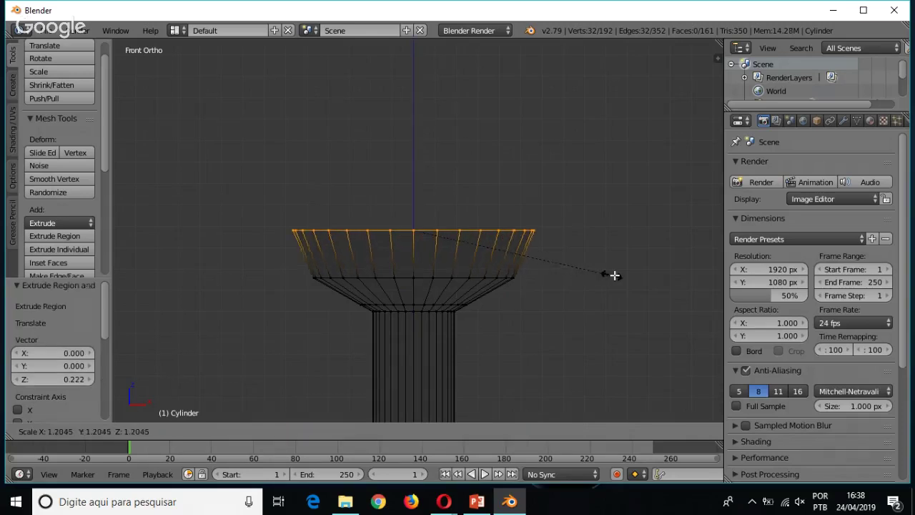
{"action": "left_click", "coordinate": [695, 279]}
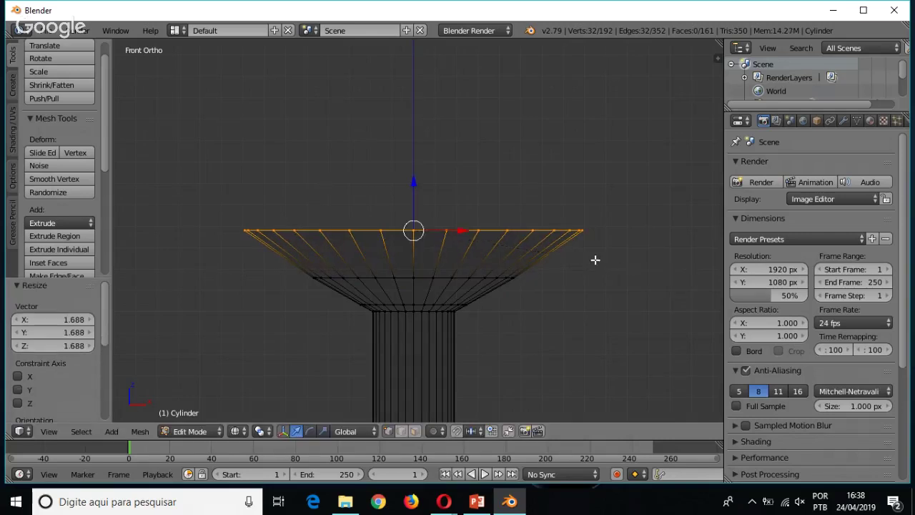
Select only the ring just below the bowl's rim and scale it by about 1.925
{"action": "scroll", "coordinate": [594, 261], "scroll_direction": "down", "scroll_amount": 4}
{"action": "key", "text": "a"}
{"action": "key", "text": "b"}
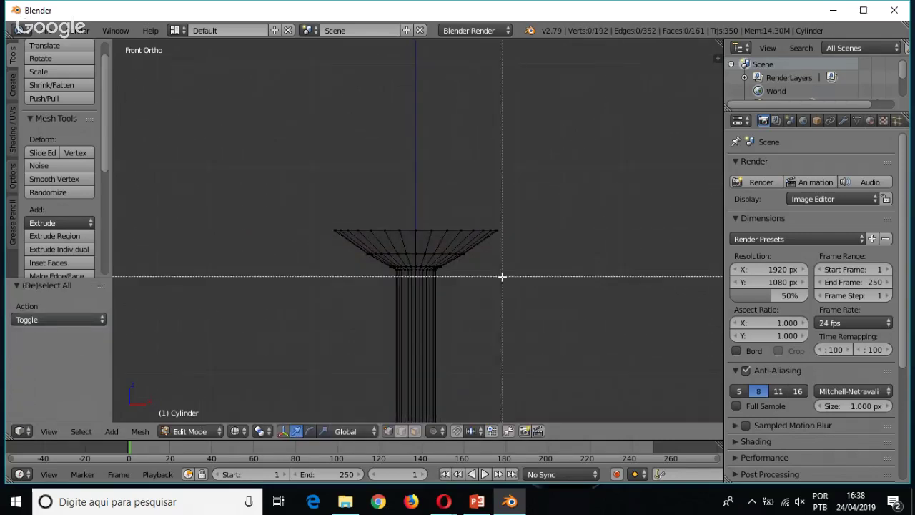
{"action": "left_click_drag", "start_coordinate": [498, 273], "coordinate": [382, 239]}
{"action": "key", "text": "a"}
{"action": "key", "text": "b"}
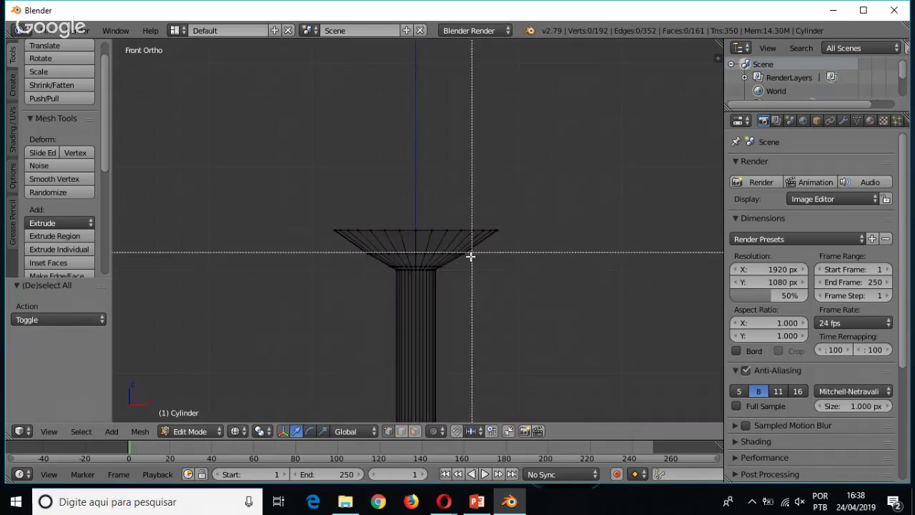
{"action": "left_click_drag", "start_coordinate": [470, 260], "coordinate": [312, 241]}
{"action": "key", "text": "s"}
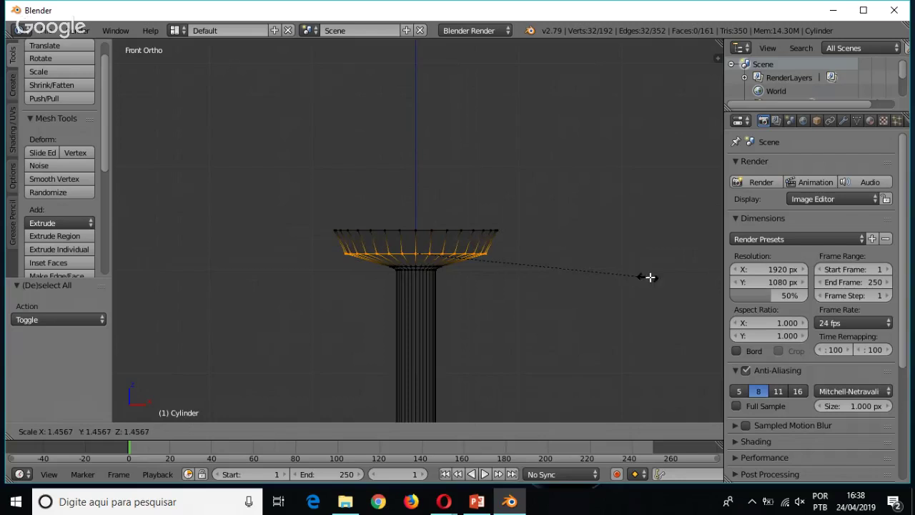
{"action": "left_click", "coordinate": [115, 281]}
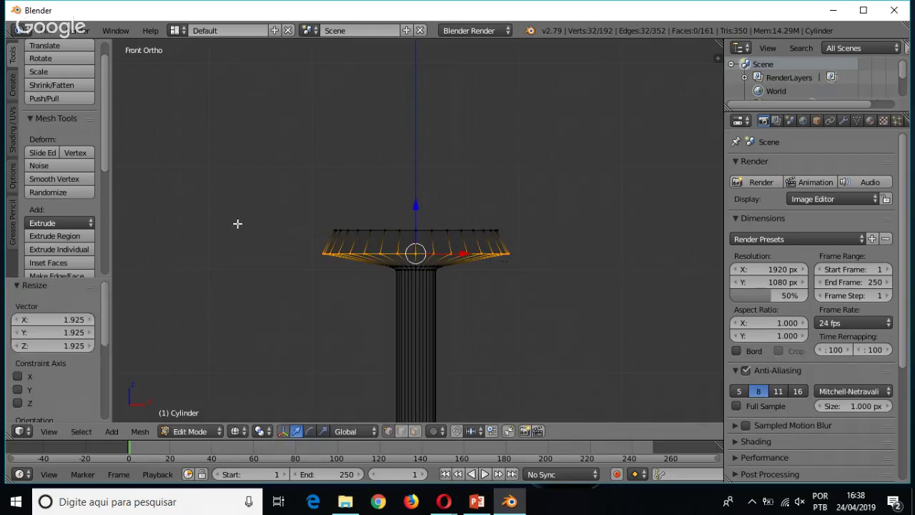
Select only the bowl's rim and scale it by about 1.977, followed by about 0.846
{"action": "key", "text": "a"}
{"action": "key", "text": "b"}
{"action": "left_click_drag", "start_coordinate": [283, 178], "coordinate": [569, 239]}
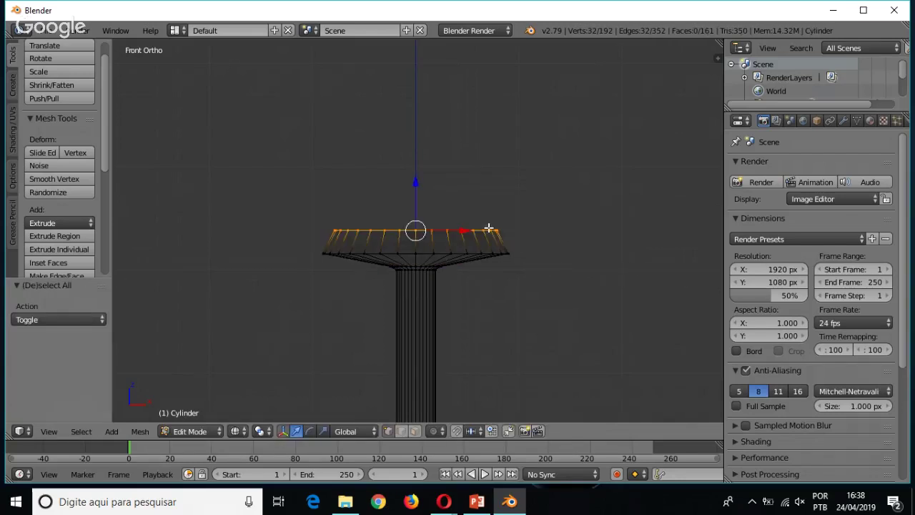
{"action": "key", "text": "s"}
{"action": "left_click", "coordinate": [551, 189]}
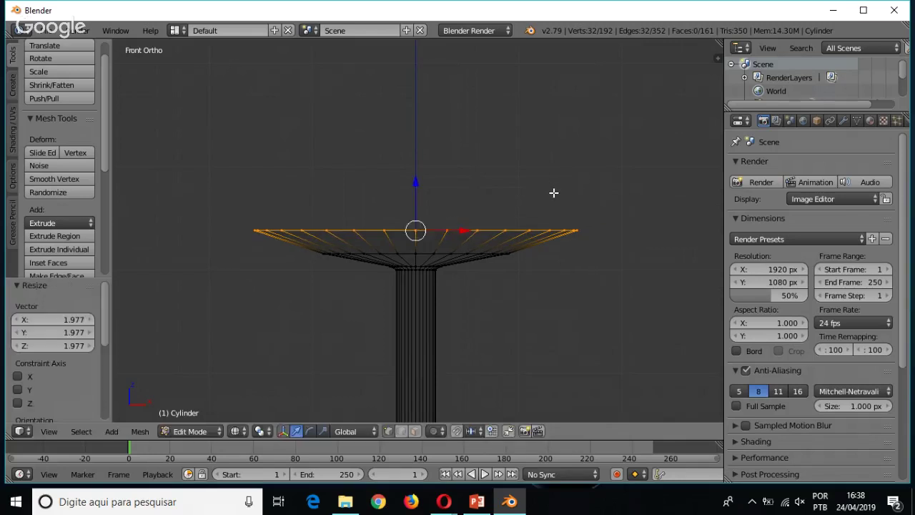
{"action": "key", "text": "s"}
{"action": "left_click", "coordinate": [539, 202]}
{"action": "scroll", "coordinate": [501, 250], "scroll_direction": "down", "scroll_amount": 5}
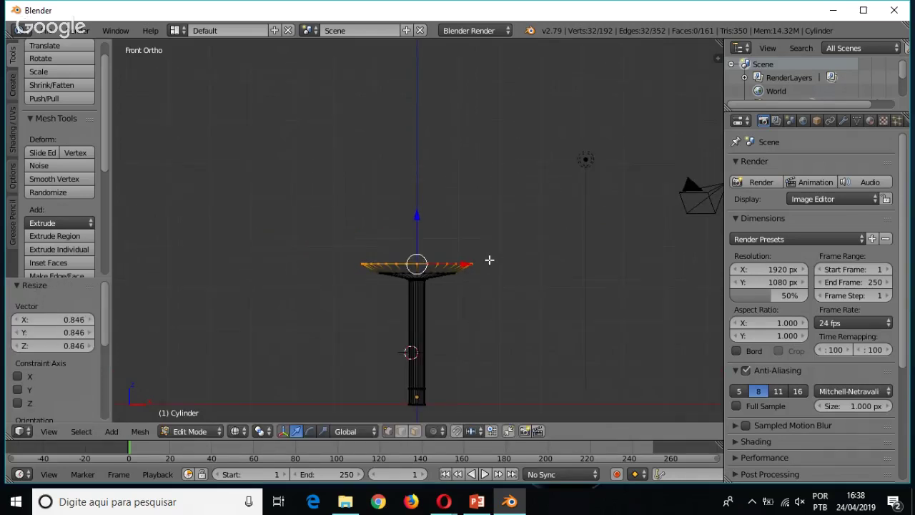
Extrude the bowl's rim about 0.505 upward along Z and scale the new ring by about 1.532
{"action": "scroll", "coordinate": [489, 262], "scroll_direction": "up", "scroll_amount": 3}
{"action": "key", "text": "e"}
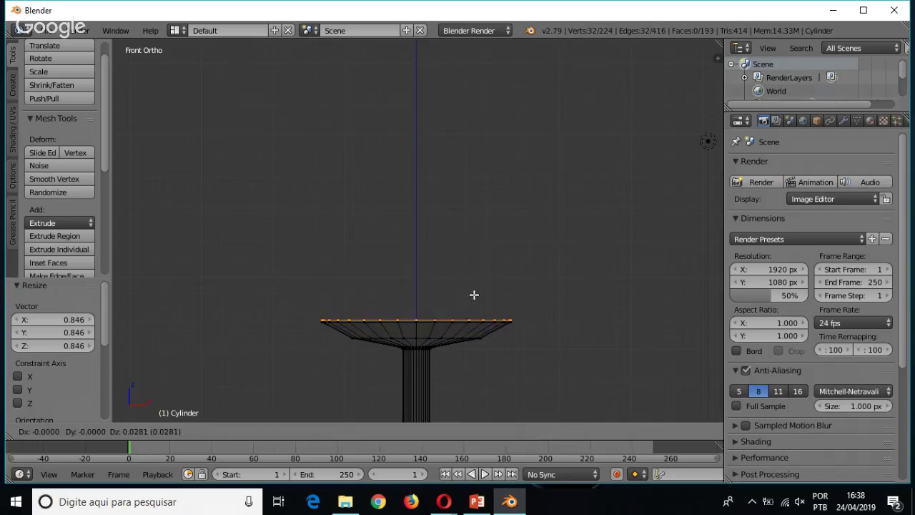
{"action": "key", "text": "z"}
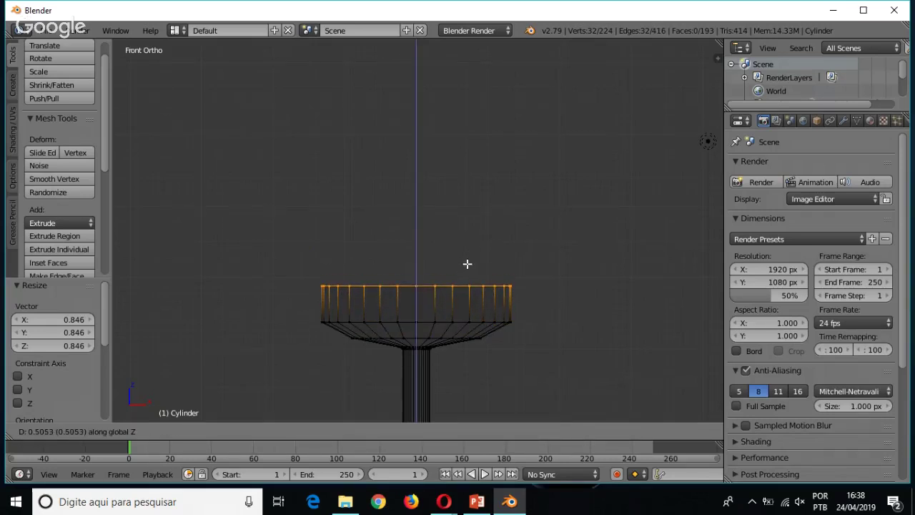
{"action": "left_click", "coordinate": [468, 263]}
{"action": "key", "text": "s"}
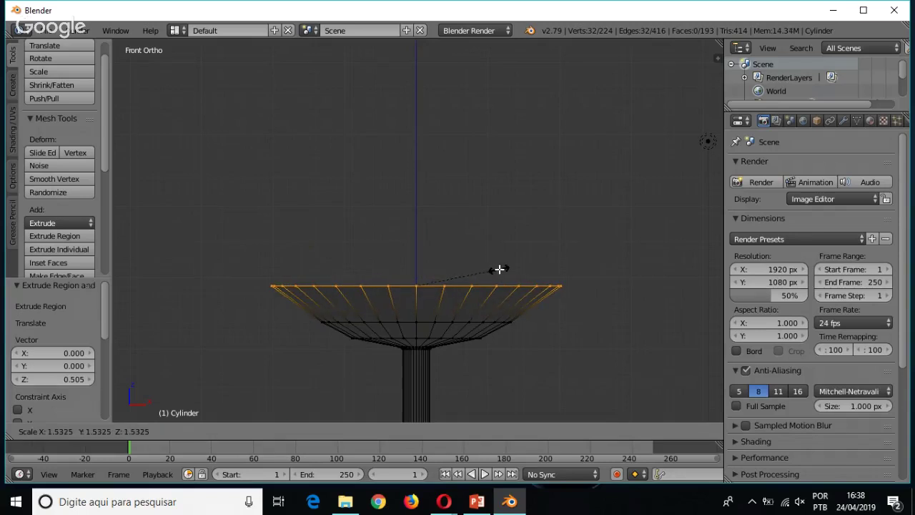
{"action": "left_click", "coordinate": [500, 271]}
Extrude the bowl's rim twice along Z, by about 0.711 and about 0.664, to form straight walls
{"action": "key", "text": "e"}
{"action": "key", "text": "z"}
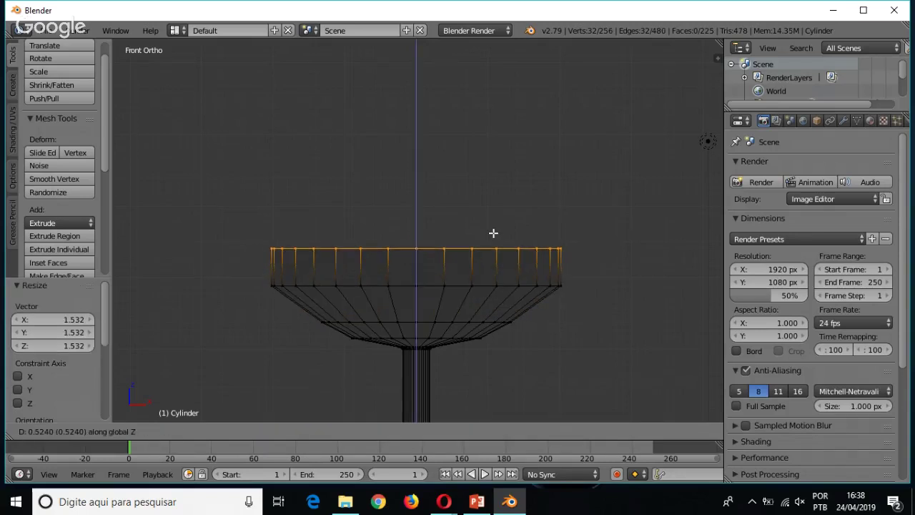
{"action": "left_click", "coordinate": [493, 220]}
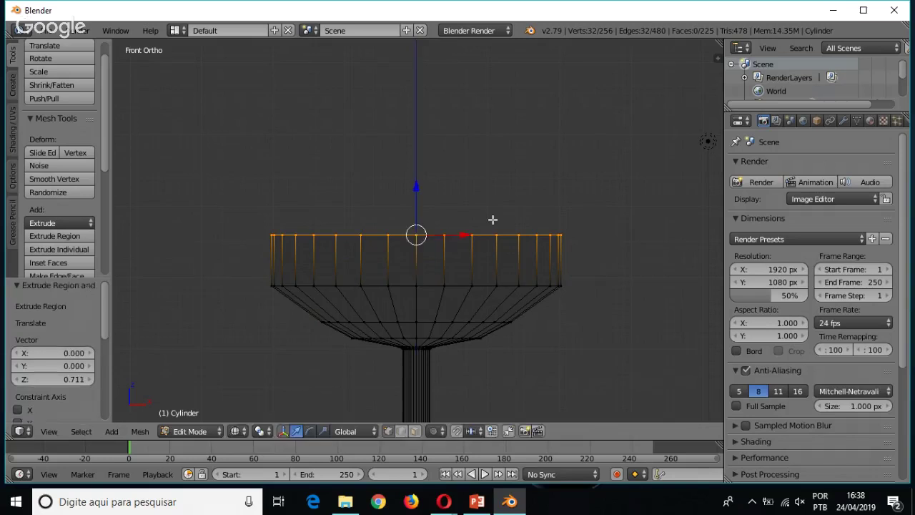
{"action": "key", "text": "e"}
{"action": "key", "text": "z"}
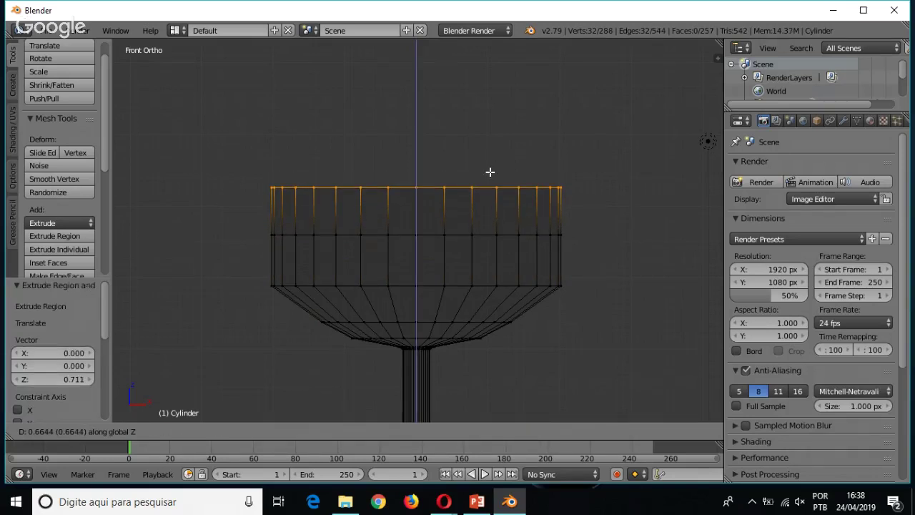
{"action": "left_click", "coordinate": [490, 171]}
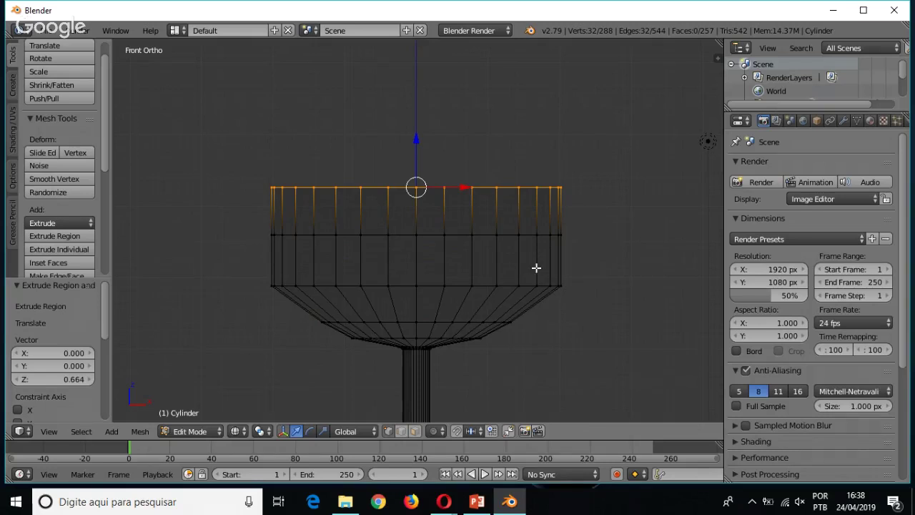
Select only the middle ring of the bowl's straight wall and scale it outward by about 1.114
{"action": "key", "text": "a"}
{"action": "key", "text": "b"}
{"action": "left_click_drag", "start_coordinate": [603, 209], "coordinate": [250, 246]}
{"action": "key", "text": "s"}
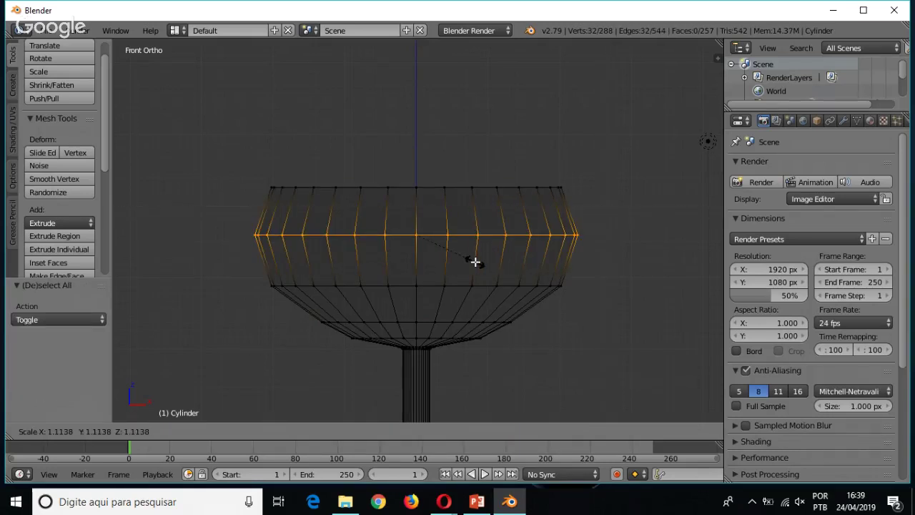
{"action": "left_click", "coordinate": [475, 262]}
{"action": "scroll", "coordinate": [480, 266], "scroll_direction": "down", "scroll_amount": 3}
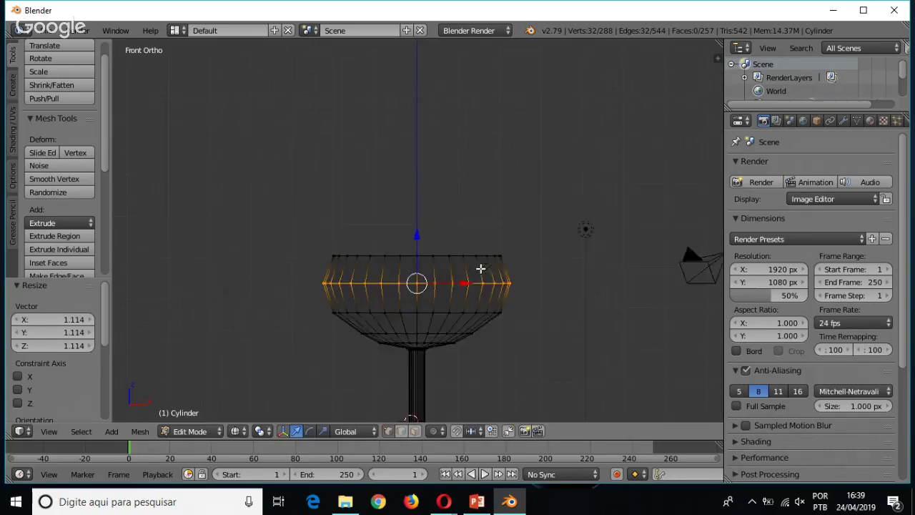
Select only the bowl's rim and widen it by a scale of about 1.224
{"action": "key", "text": "a"}
{"action": "key", "text": "b"}
{"action": "left_click_drag", "start_coordinate": [296, 225], "coordinate": [577, 279]}
{"action": "key", "text": "s"}
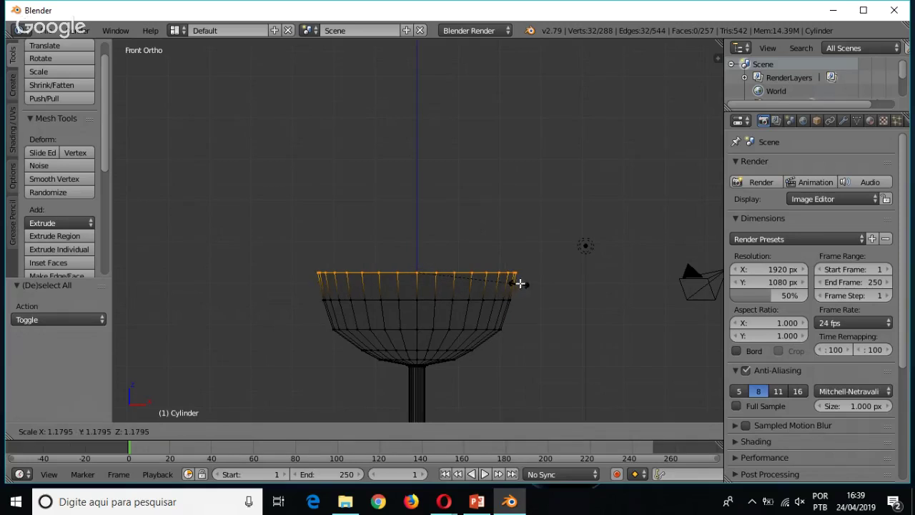
{"action": "left_click", "coordinate": [523, 282]}
Extrude the bowl's rim twice upward along Z, by about 1.261 and about 1.132, and scale the last ring to about 0.789
{"action": "key", "text": "e"}
{"action": "key", "text": "z"}
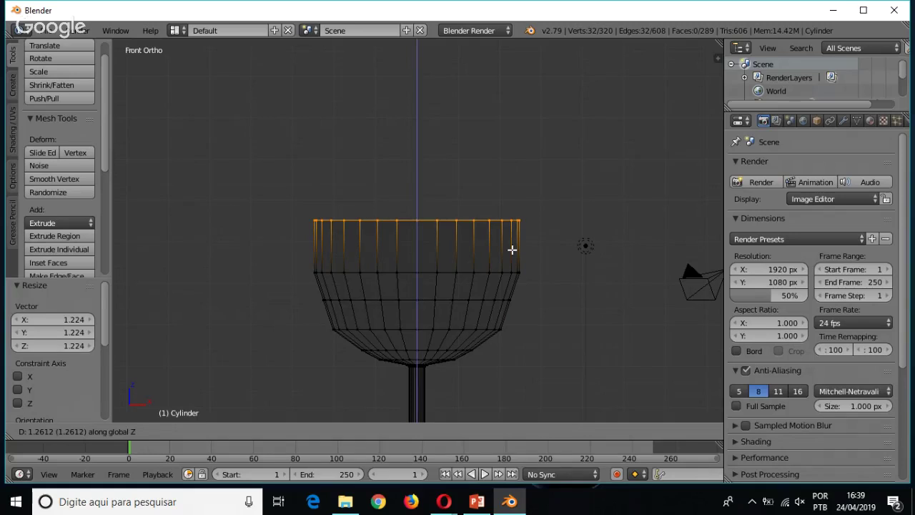
{"action": "left_click", "coordinate": [512, 249]}
{"action": "key", "text": "e"}
{"action": "key", "text": "z"}
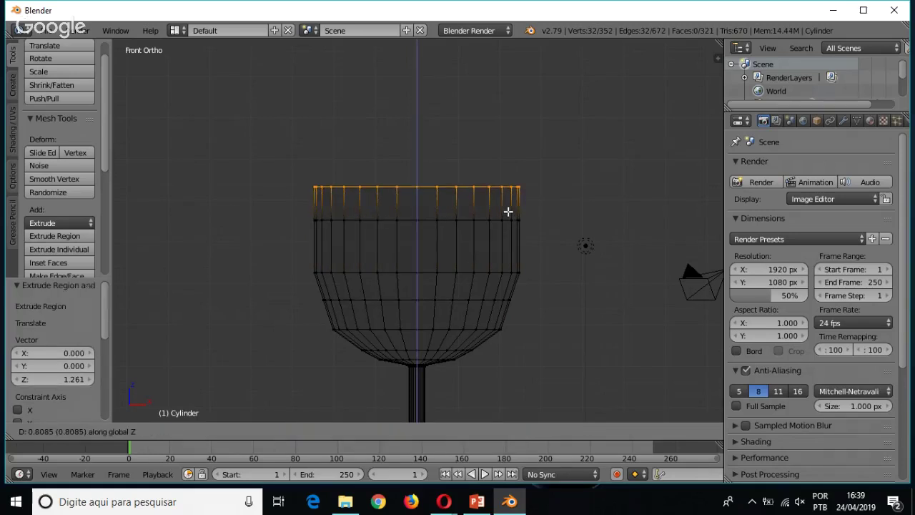
{"action": "left_click", "coordinate": [508, 203]}
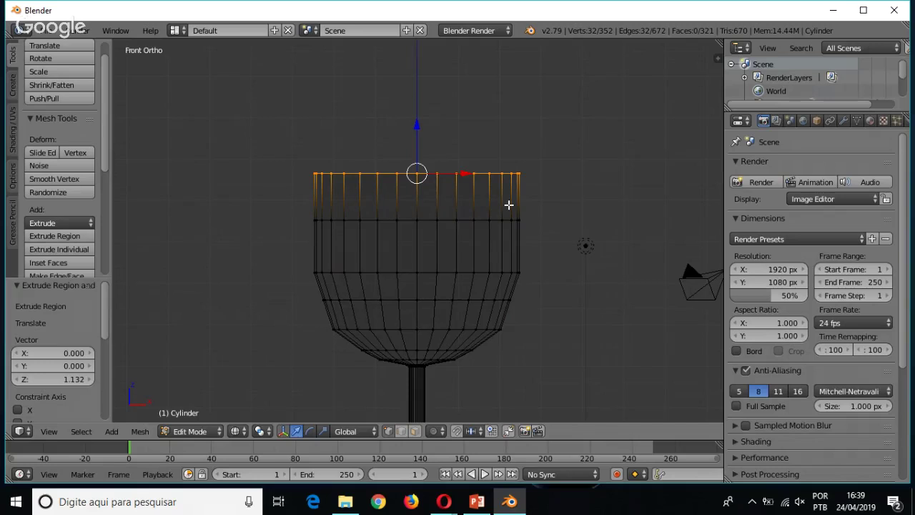
{"action": "key", "text": "s"}
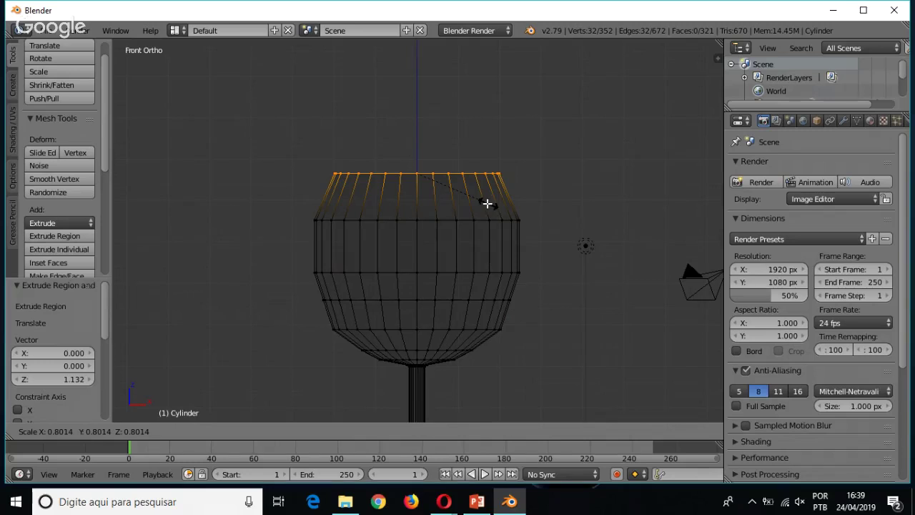
{"action": "left_click", "coordinate": [487, 203]}
Try capping the bowl's open rim with a face in solid shading, and delete that face
{"action": "key", "text": "z"}
{"action": "key", "text": "z"}
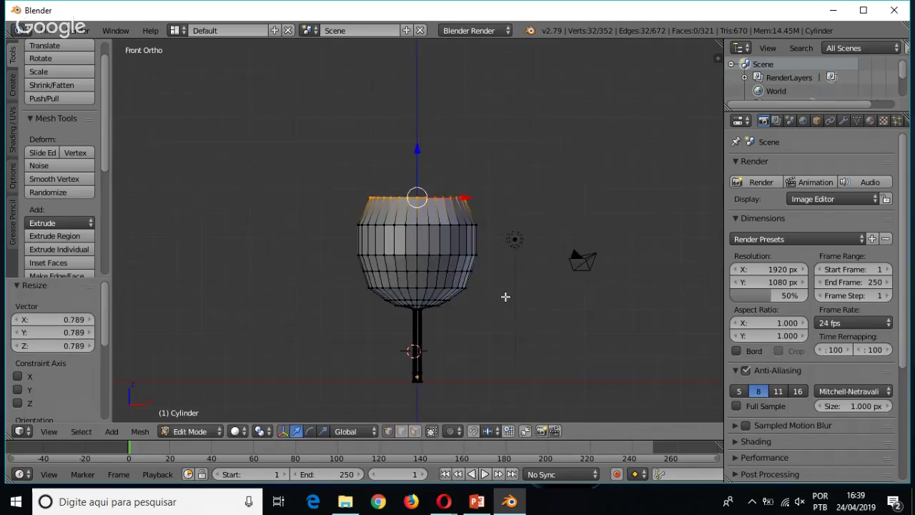
{"action": "key", "text": "z"}
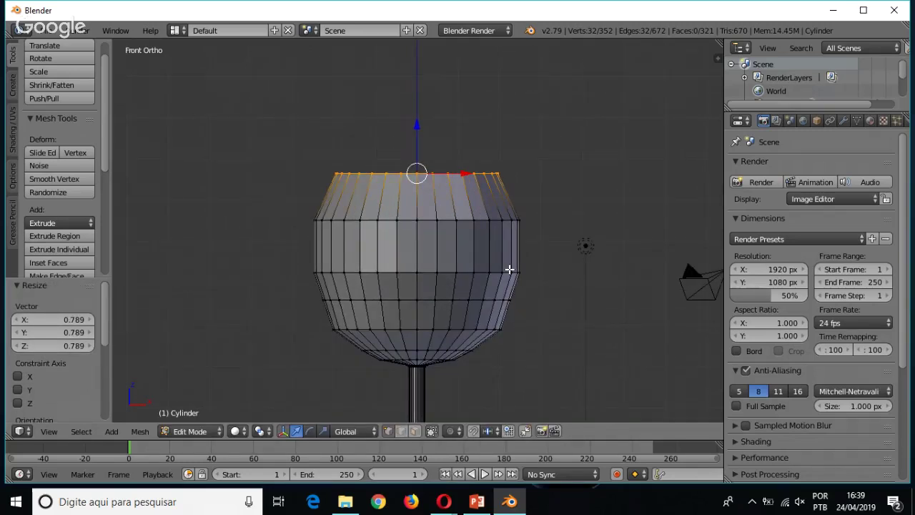
{"action": "middle_click_drag", "start_coordinate": [509, 269], "coordinate": [540, 384]}
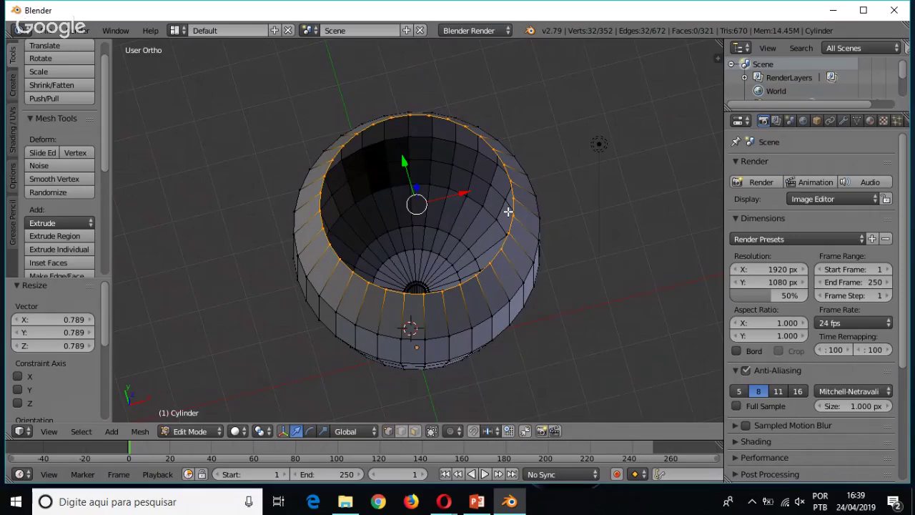
{"action": "key", "text": "f"}
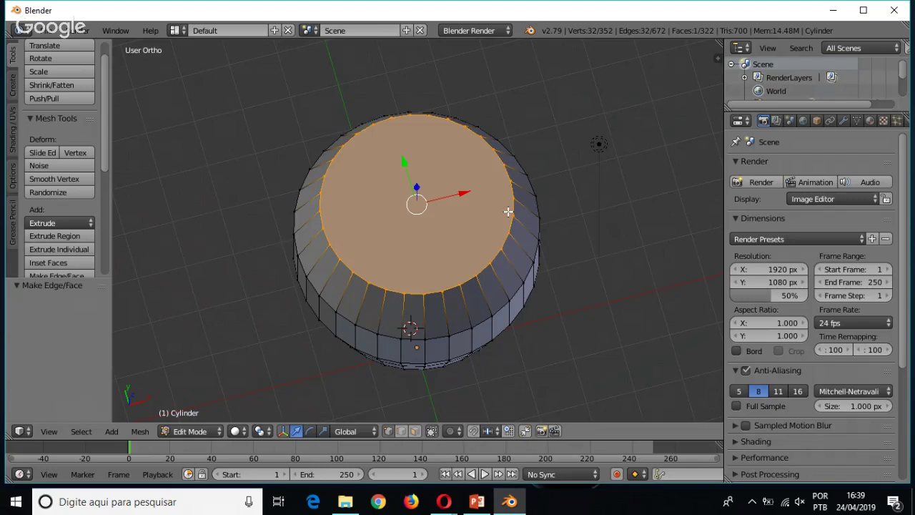
{"action": "key", "text": "x"}
{"action": "left_click", "coordinate": [508, 212]}
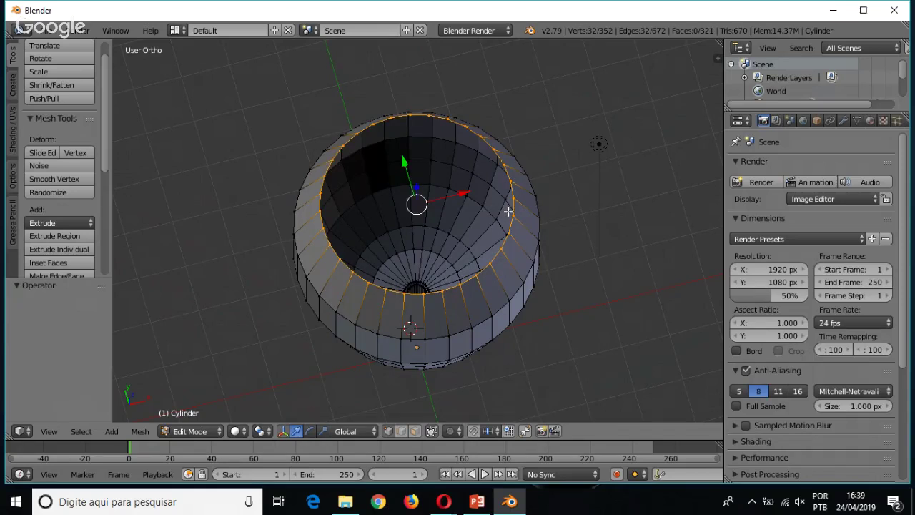
In wireframe, extrude the bowl's rim in place and scale the new ring inward by about 0.879 and about 0.929 to form a lip
{"action": "key", "text": "KP_1"}
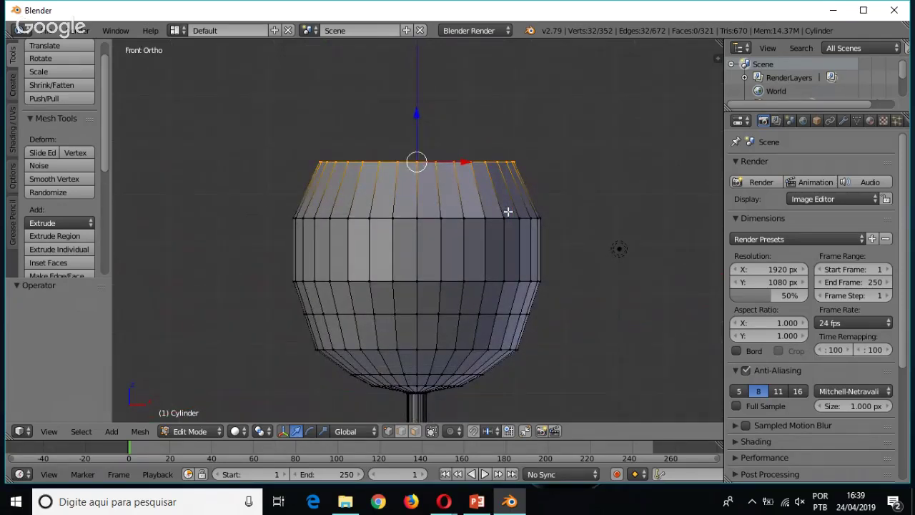
{"action": "key", "text": "z"}
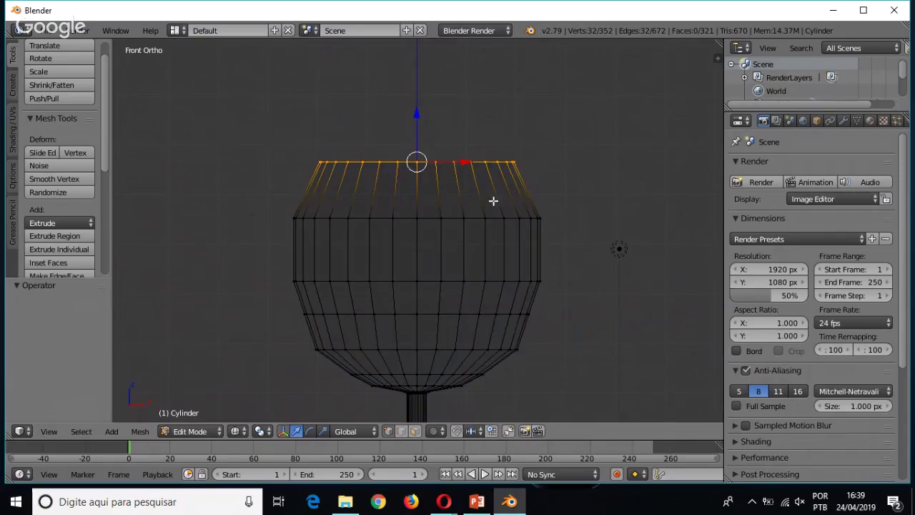
{"action": "key", "text": "e"}
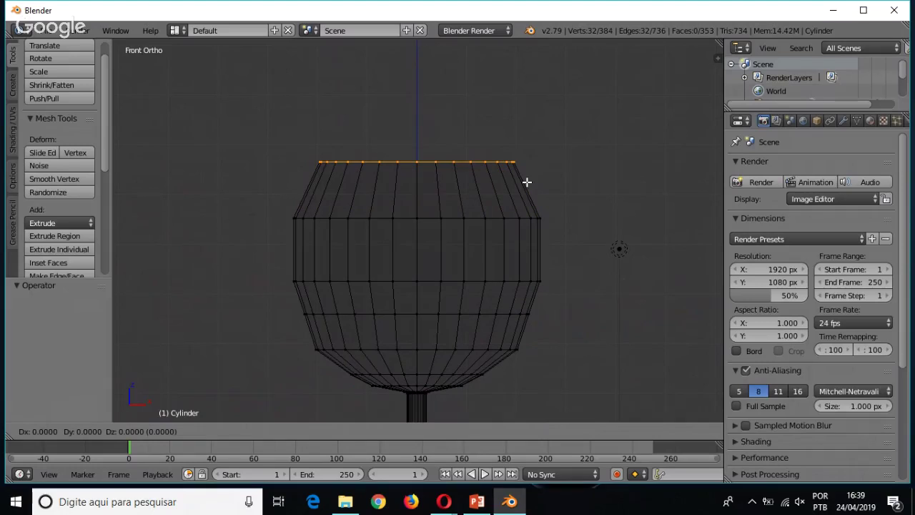
{"action": "right_click", "coordinate": [527, 182]}
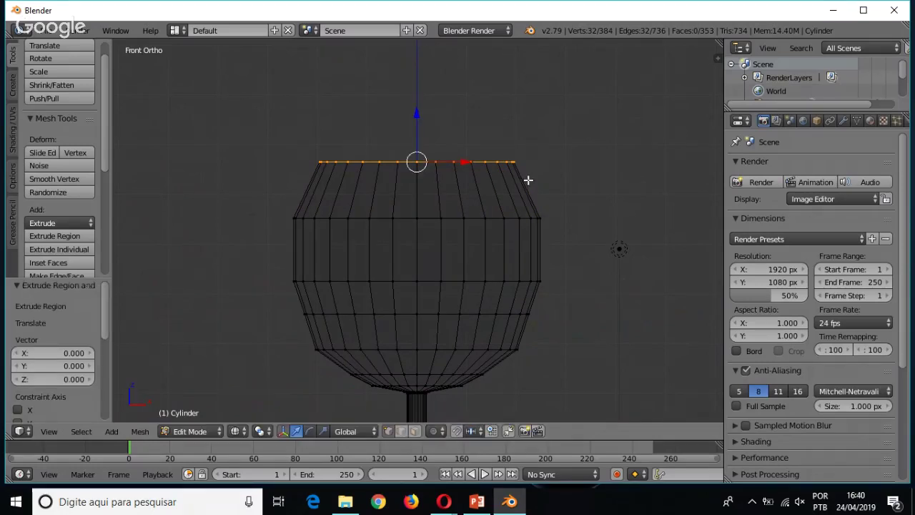
{"action": "middle_click_drag", "start_coordinate": [531, 181], "coordinate": [525, 212]}
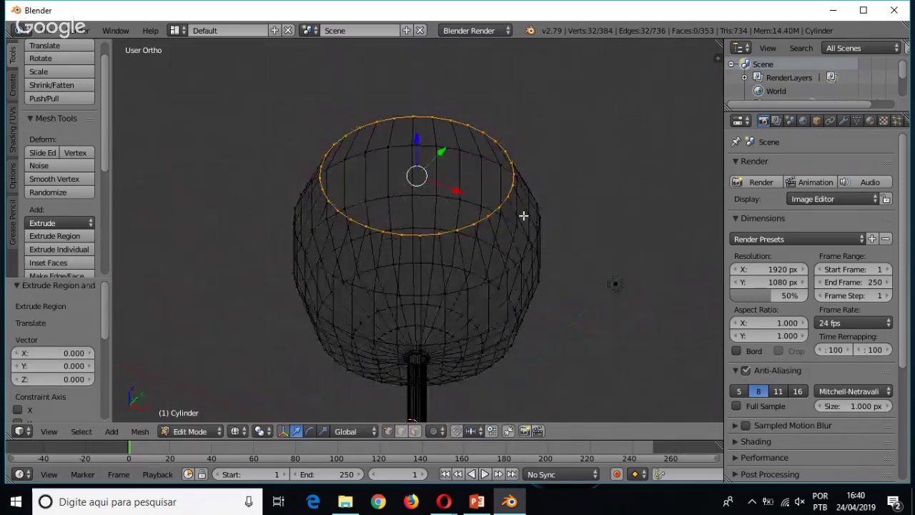
{"action": "key", "text": "s"}
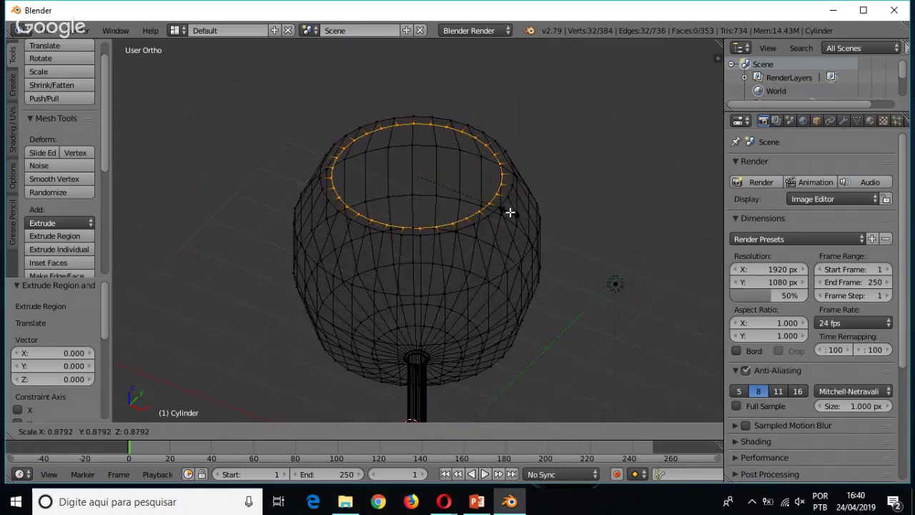
{"action": "left_click", "coordinate": [511, 212]}
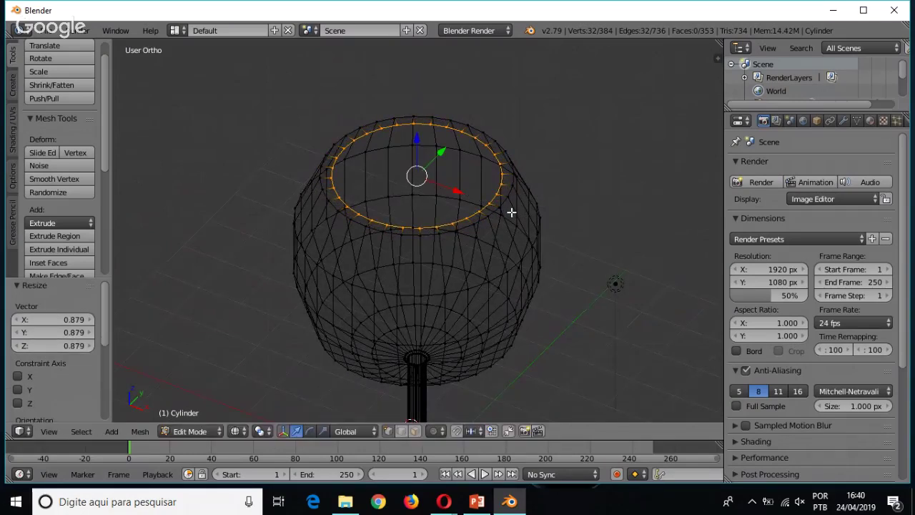
{"action": "key", "text": "s"}
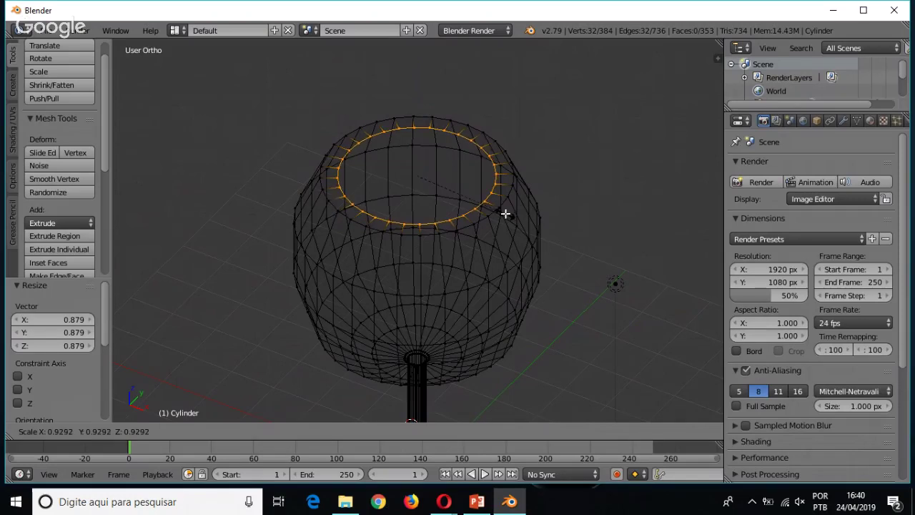
{"action": "left_click", "coordinate": [505, 214]}
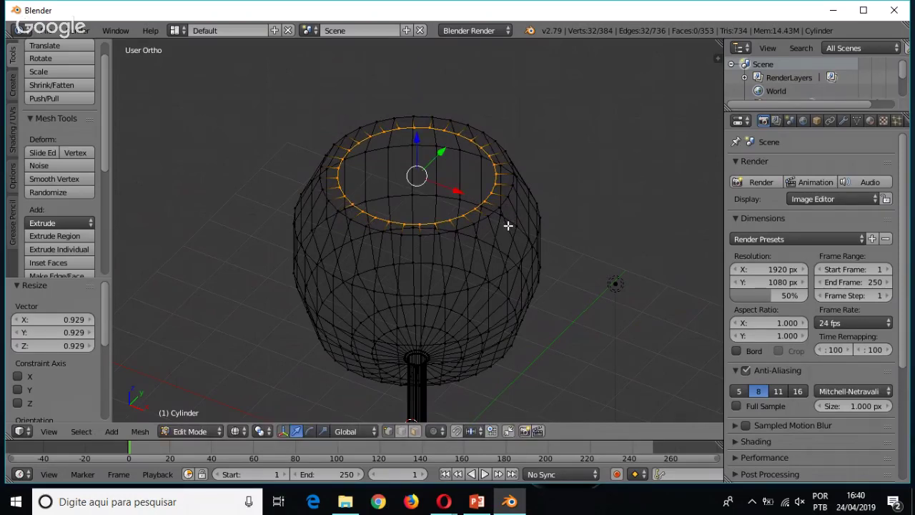
In front view, extrude the inner rim ring about 0.970 downward along Z and scale it outward by about 1.232
{"action": "key", "text": "KP_1"}
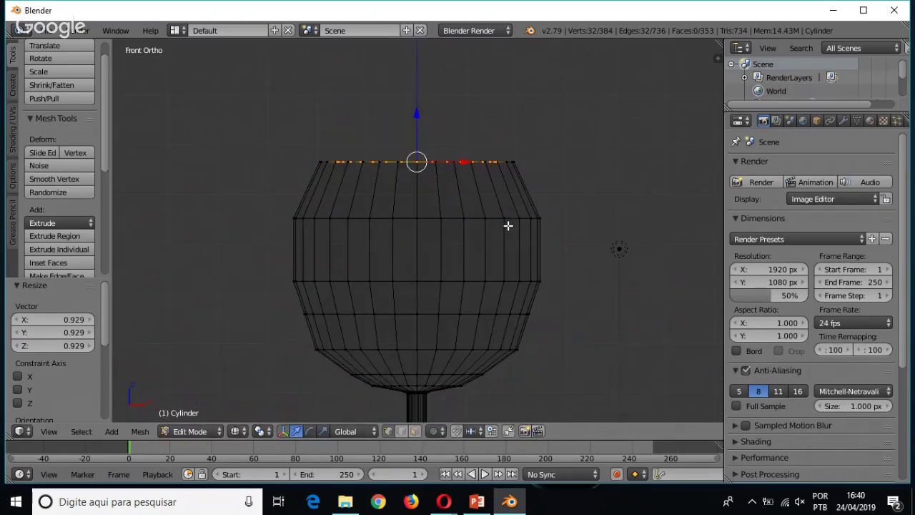
{"action": "key", "text": "KP_8"}
{"action": "key", "text": "KP_2"}
{"action": "key", "text": "e"}
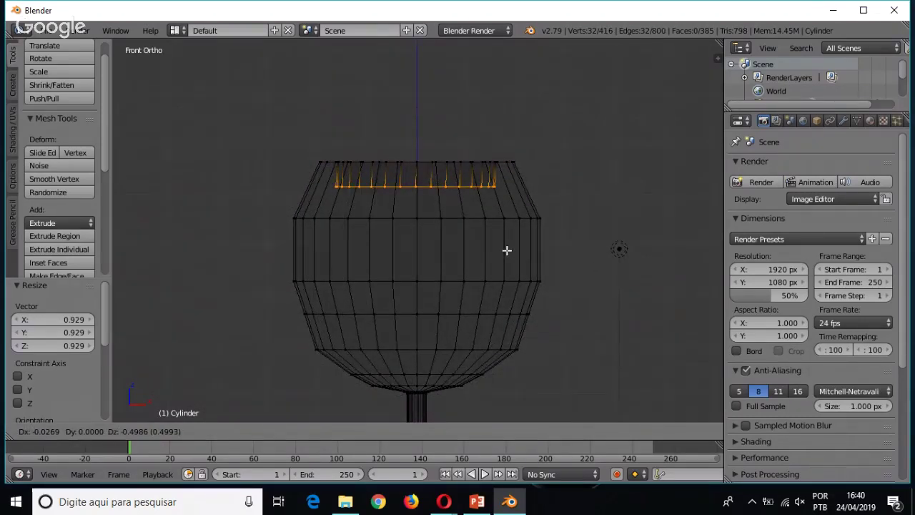
{"action": "key", "text": "z"}
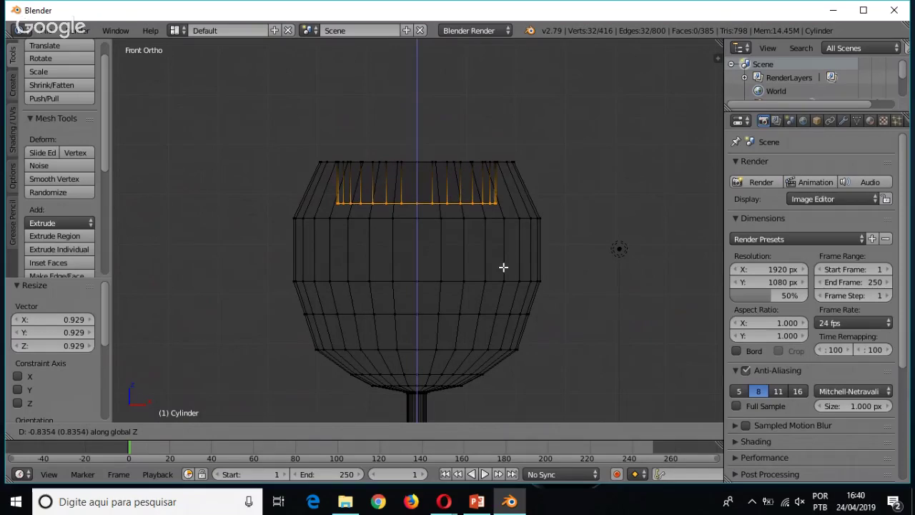
{"action": "left_click", "coordinate": [503, 274]}
{"action": "key", "text": "s"}
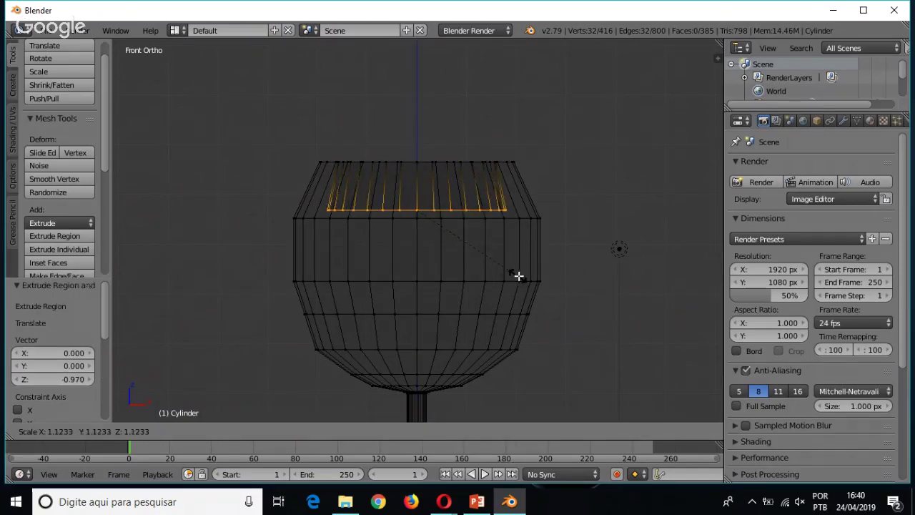
{"action": "left_click", "coordinate": [532, 273]}
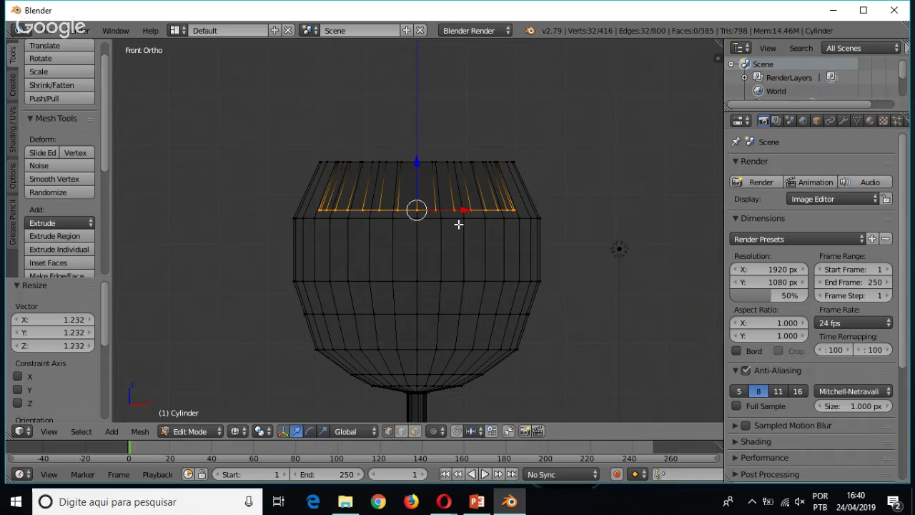
Extrude the inner wall's lowest ring downward by about 1.307 and about 0.633, and scale the last ring to about 0.880
{"action": "key", "text": "e"}
{"action": "key", "text": "z"}
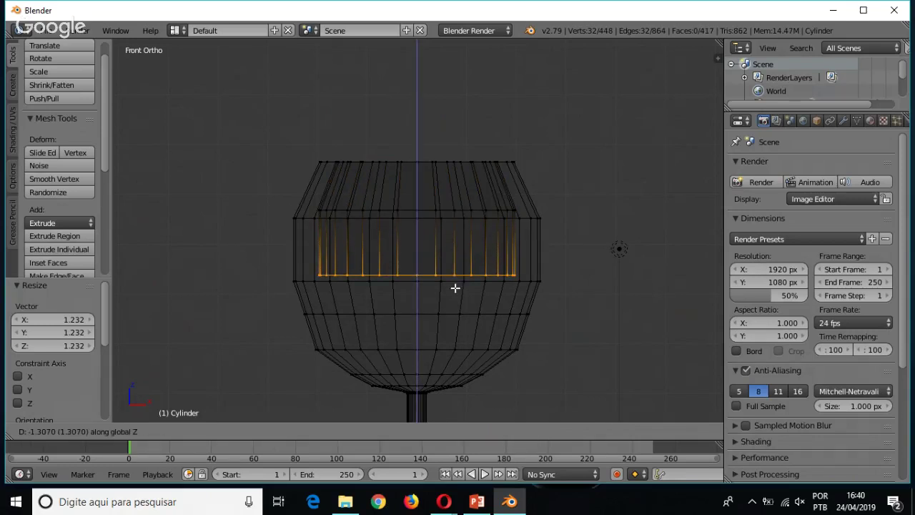
{"action": "left_click", "coordinate": [456, 285]}
{"action": "key", "text": "e"}
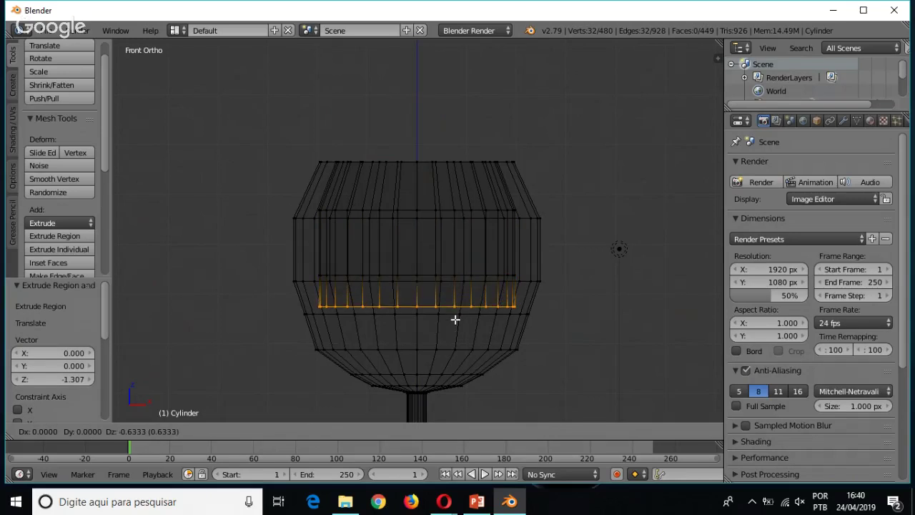
{"action": "left_click", "coordinate": [455, 320]}
{"action": "key", "text": "s"}
{"action": "left_click", "coordinate": [449, 322]}
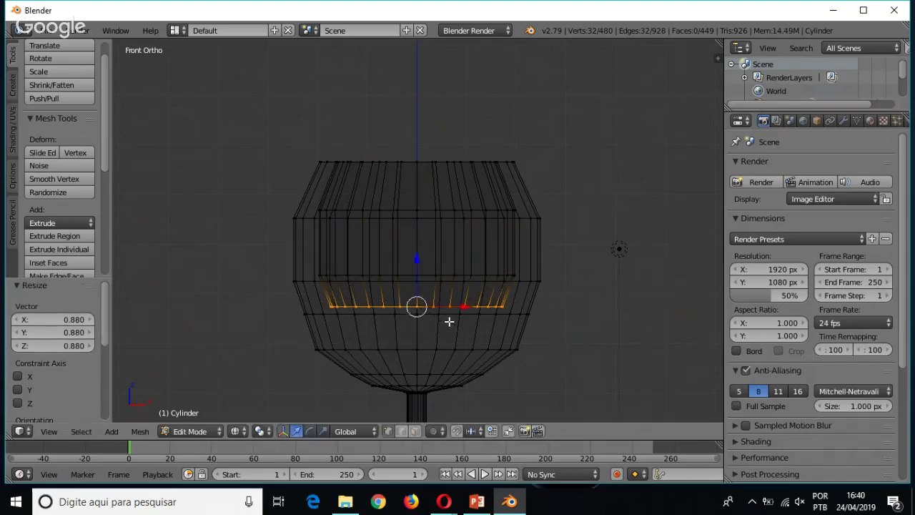
Extrude the inner wall's lowest ring about 0.755 downward along Z and scale the new ring to about 0.684
{"action": "key", "text": "e"}
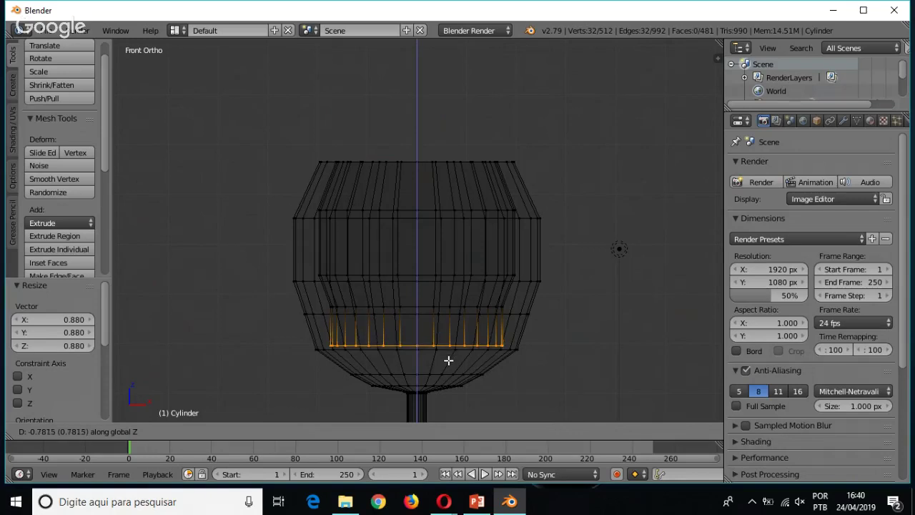
{"action": "left_click", "coordinate": [447, 360]}
{"action": "key", "text": "s"}
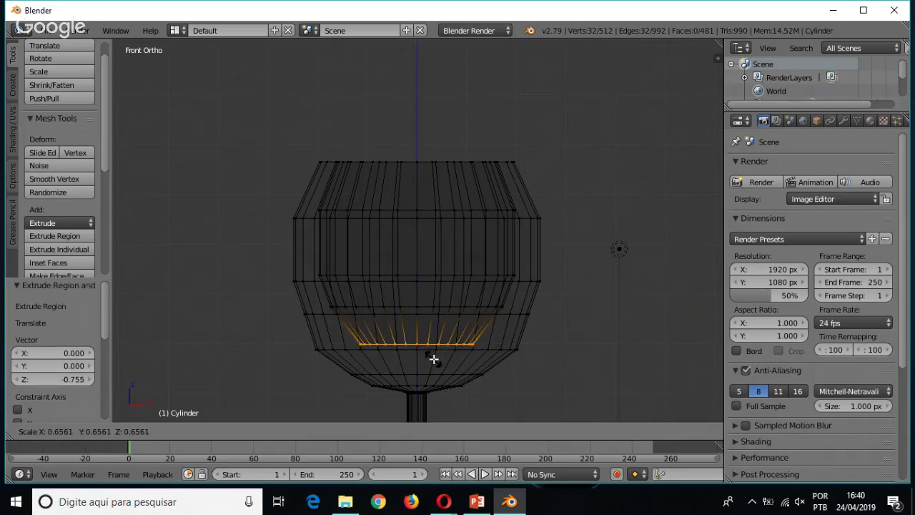
{"action": "left_click", "coordinate": [434, 359]}
Extrude the inner wall's lowest ring about 0.714 further down near the stem and scale it to about 0.416
{"action": "key", "text": "e"}
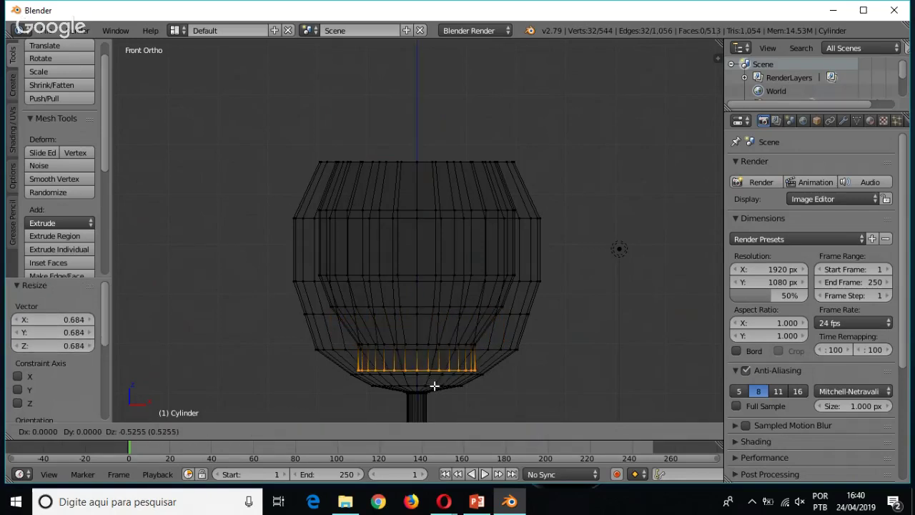
{"action": "left_click", "coordinate": [433, 392]}
{"action": "key", "text": "s"}
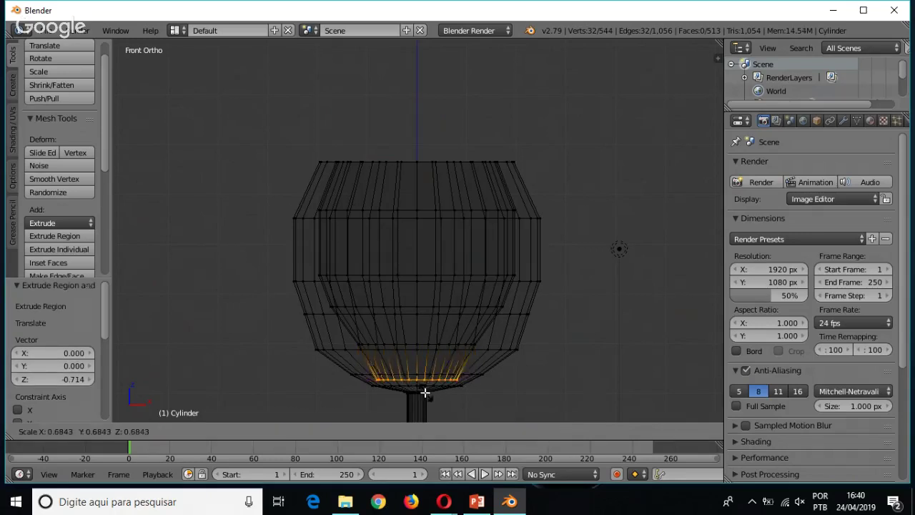
{"action": "left_click", "coordinate": [416, 389]}
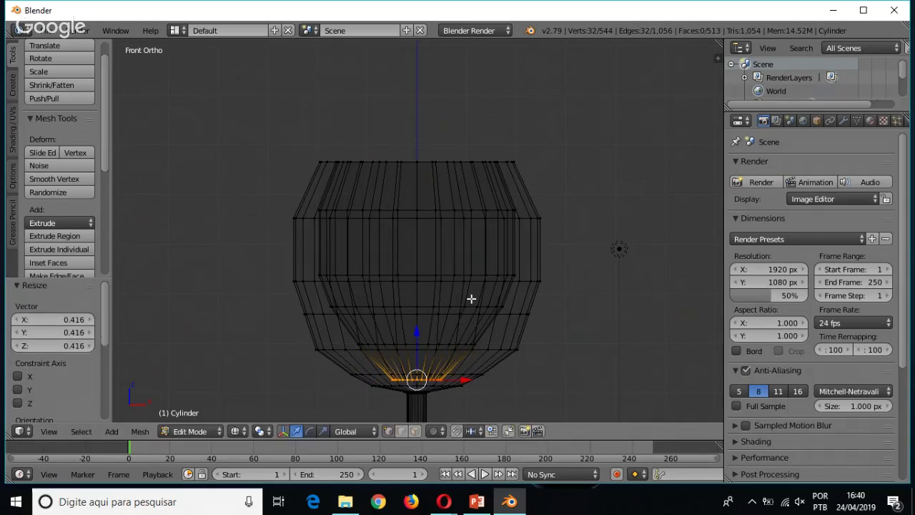
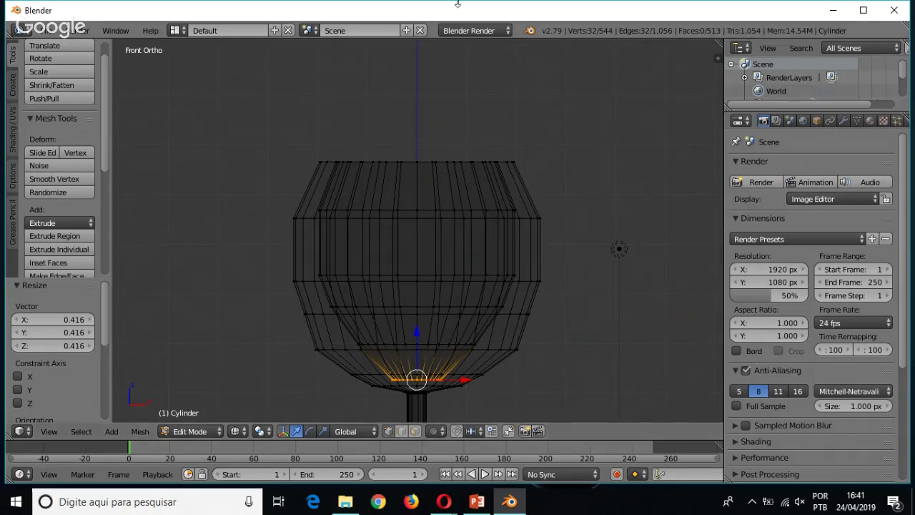
Try closing the inner wall's bottom ring with a face, seen from above in solid shading, and undo that face
{"action": "mouse_move", "coordinate": [445, 181]}
{"action": "middle_mouse_down"}
{"action": "mouse_move", "coordinate": [443, 265]}
{"action": "mouse_move", "coordinate": [429, 247]}
{"action": "mouse_move", "coordinate": [426, 283]}
{"action": "mouse_move", "coordinate": [415, 286]}
{"action": "mouse_move", "coordinate": [454, 223]}
{"action": "middle_mouse_up"}
{"action": "key", "text": "z"}
{"action": "scroll", "coordinate": [427, 267], "scroll_direction": "up", "scroll_amount": 3}
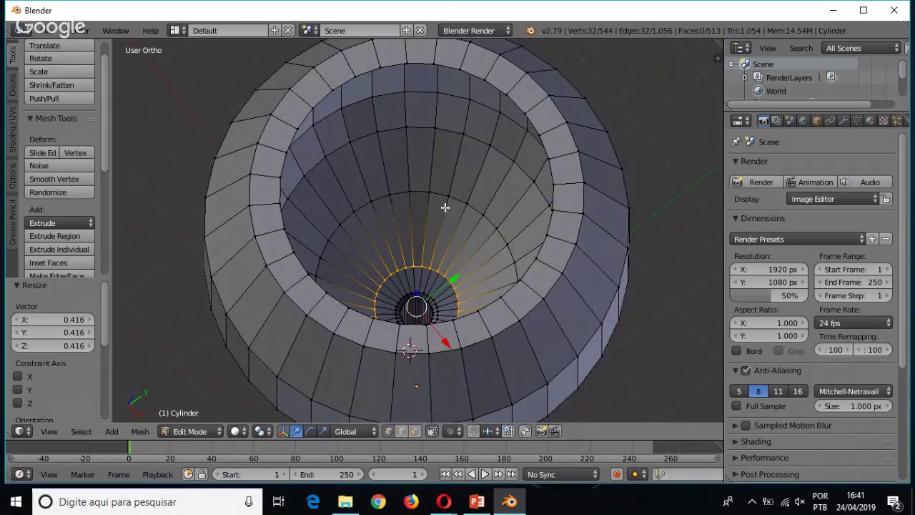
{"action": "middle_click_drag", "start_coordinate": [445, 207], "coordinate": [442, 230]}
{"action": "key", "text": "f"}
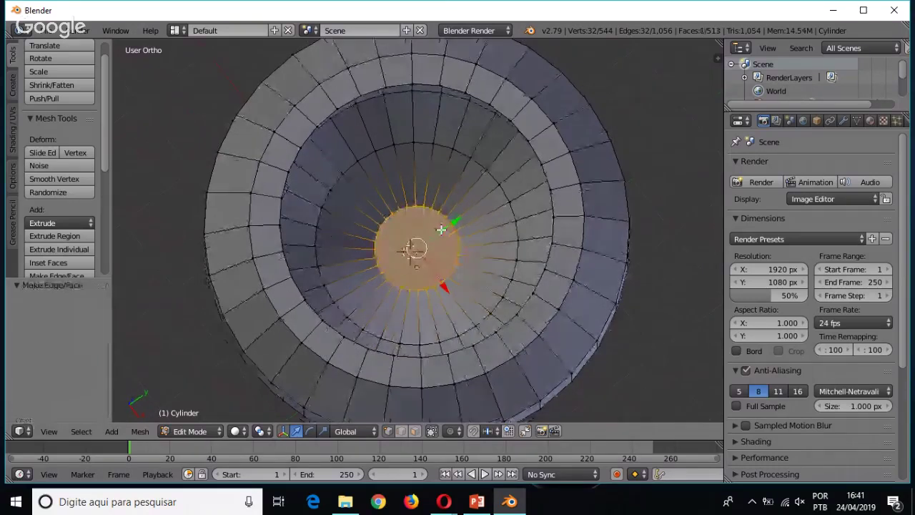
{"action": "key", "text": "ctrl+z"}
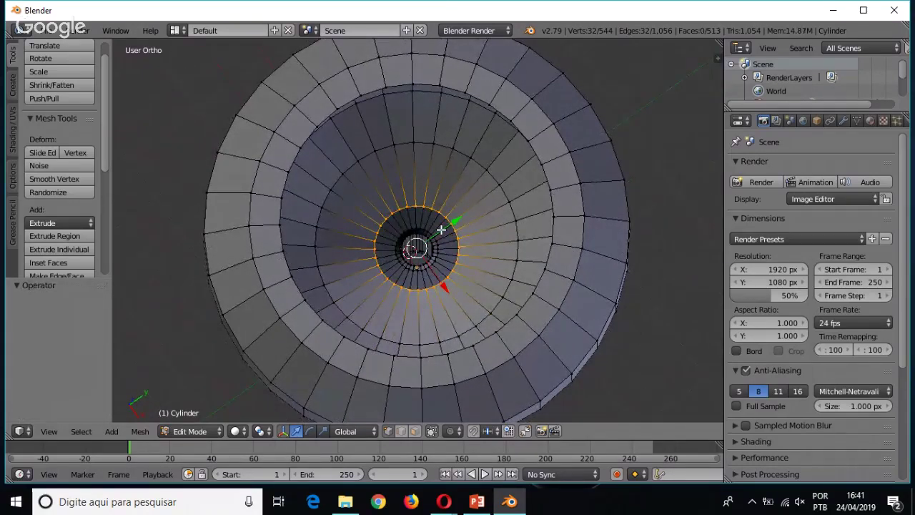
Close the inner wall's bottom ring with a face and switch to the front view
{"action": "key", "text": "f"}
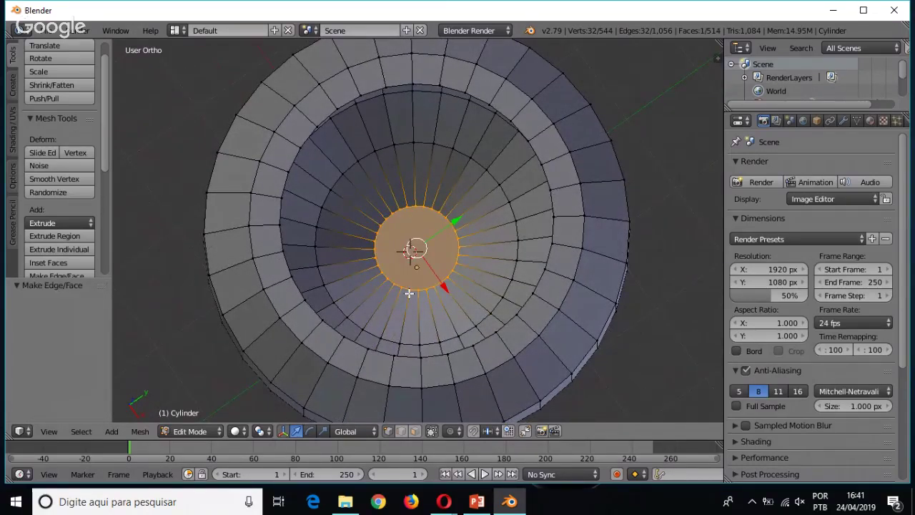
{"action": "middle_click_drag", "start_coordinate": [409, 293], "coordinate": [449, 253]}
{"action": "key", "text": "KP_1"}
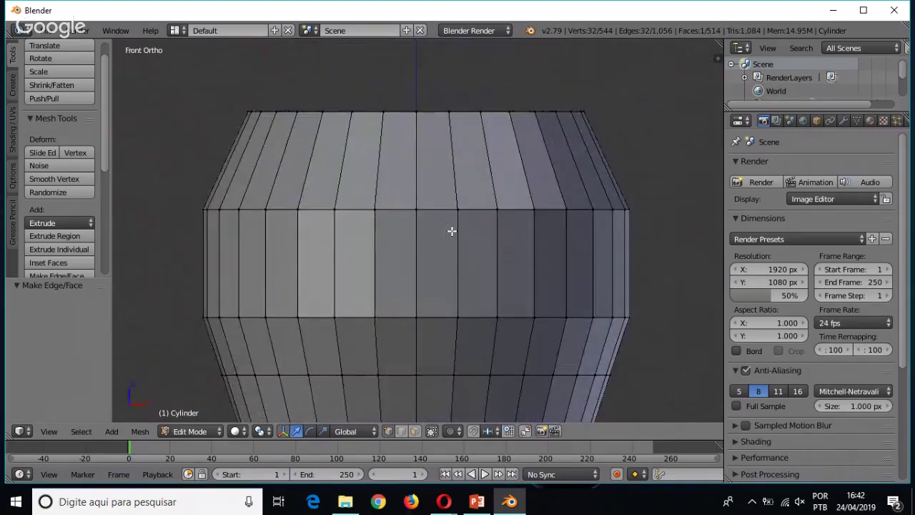
Clear the mesh selection and show the glass in wireframe around the stem's lower end
{"action": "scroll", "coordinate": [486, 229], "scroll_direction": "down", "scroll_amount": 4}
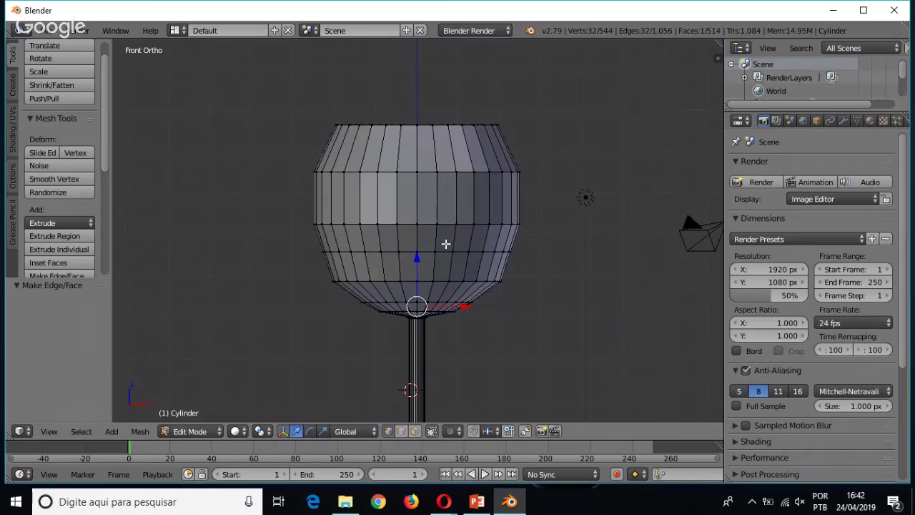
{"action": "scroll", "coordinate": [473, 258], "scroll_direction": "down", "scroll_amount": 3, "text": "shift"}
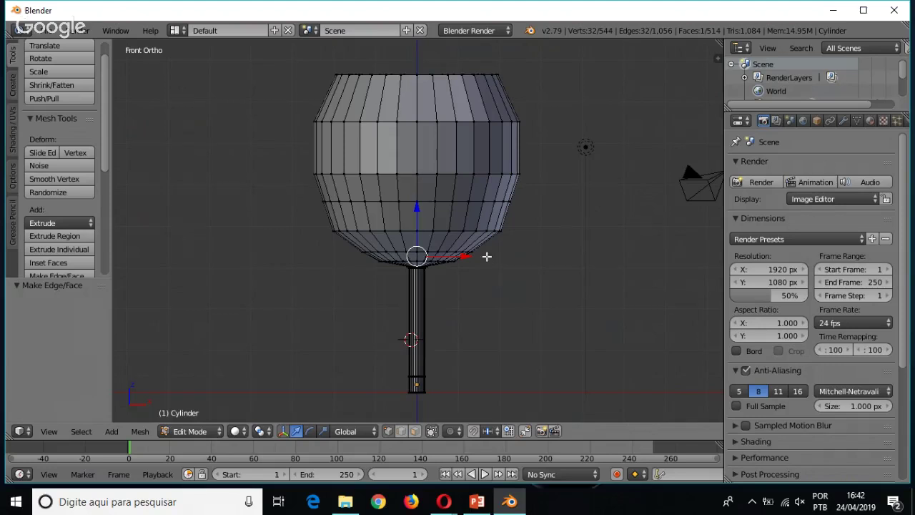
{"action": "scroll", "coordinate": [470, 325], "scroll_direction": "down", "scroll_amount": 4, "text": "shift"}
{"action": "scroll", "coordinate": [470, 327], "scroll_direction": "up", "scroll_amount": 2}
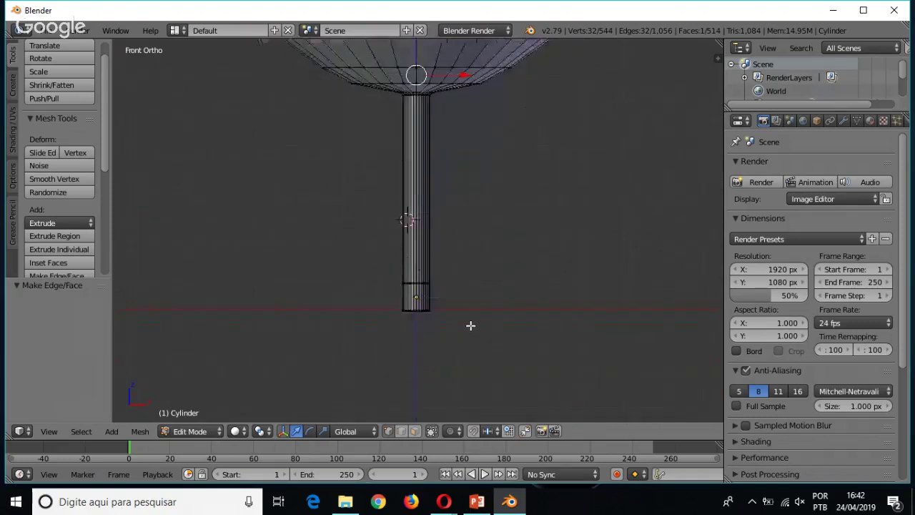
{"action": "scroll", "coordinate": [470, 328], "scroll_direction": "down", "scroll_amount": 1}
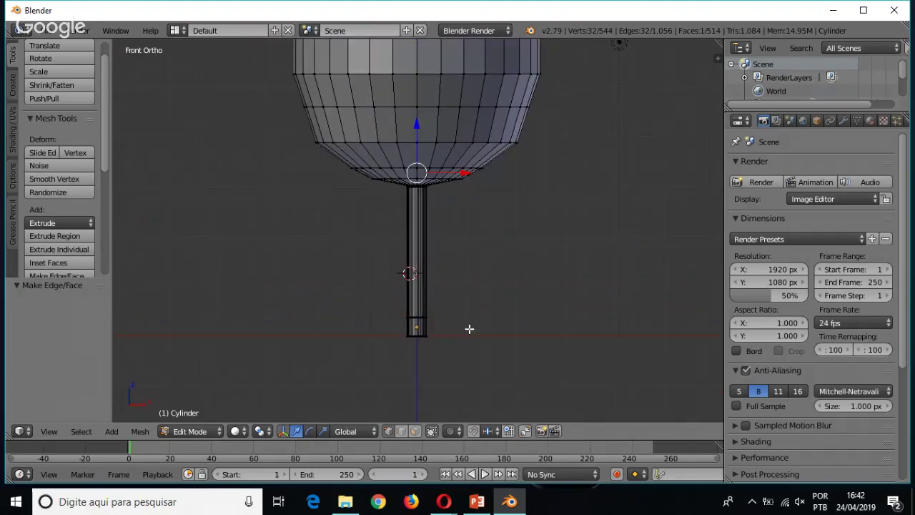
{"action": "scroll", "coordinate": [470, 318], "scroll_direction": "up", "scroll_amount": 4}
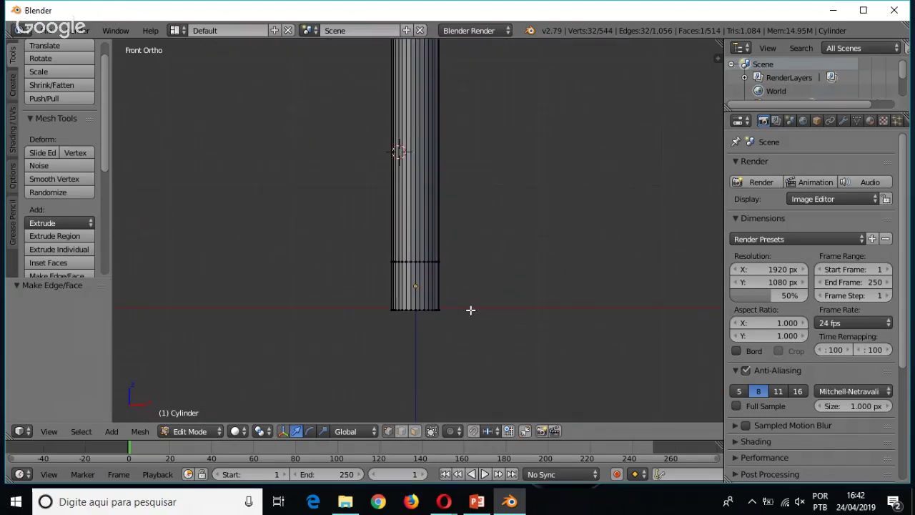
{"action": "key", "text": "Tab"}
{"action": "key", "text": "Tab"}
{"action": "key", "text": "a"}
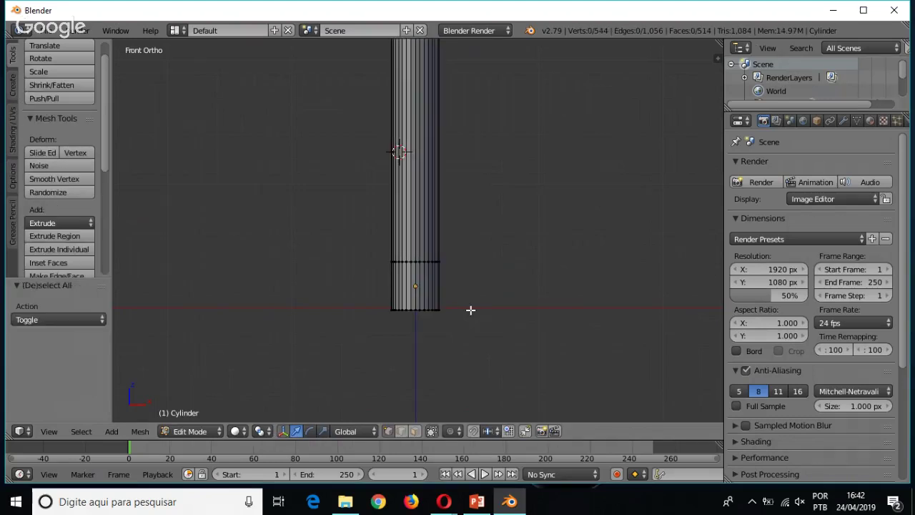
{"action": "key", "text": "z"}
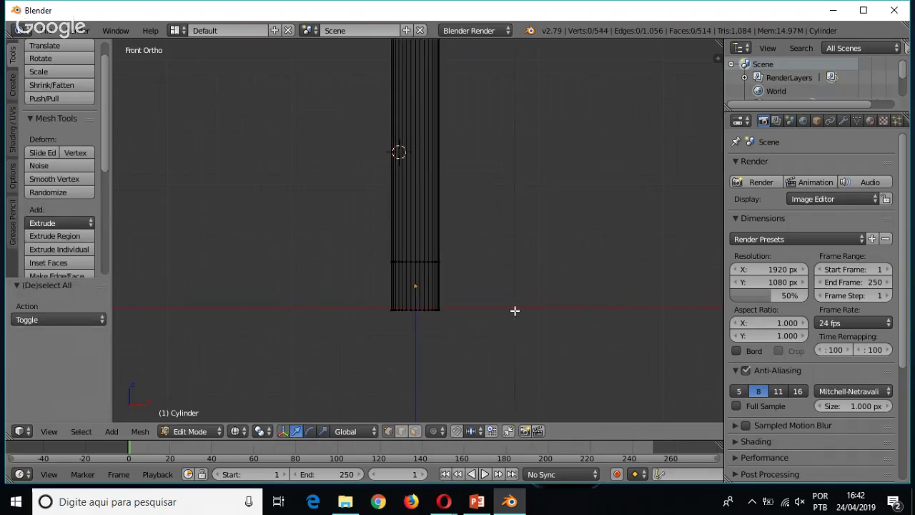
Select the stem's bottom ring, extrude it about 0.072 downward, and scale the new ring to about 2.541
{"action": "scroll", "coordinate": [499, 305], "scroll_direction": "down", "scroll_amount": 9}
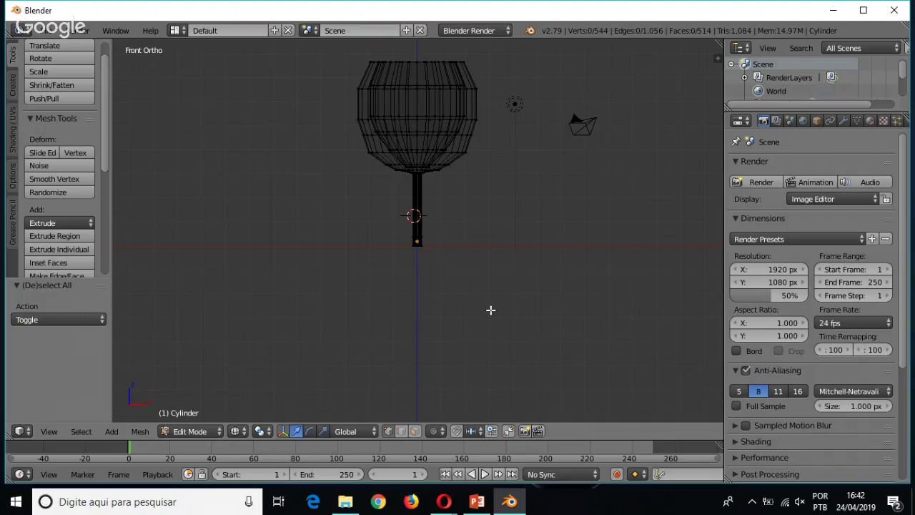
{"action": "key", "text": "a"}
{"action": "key", "text": "a"}
{"action": "scroll", "coordinate": [491, 310], "scroll_direction": "up", "scroll_amount": 9}
{"action": "scroll", "coordinate": [488, 309], "scroll_direction": "down", "scroll_amount": 9}
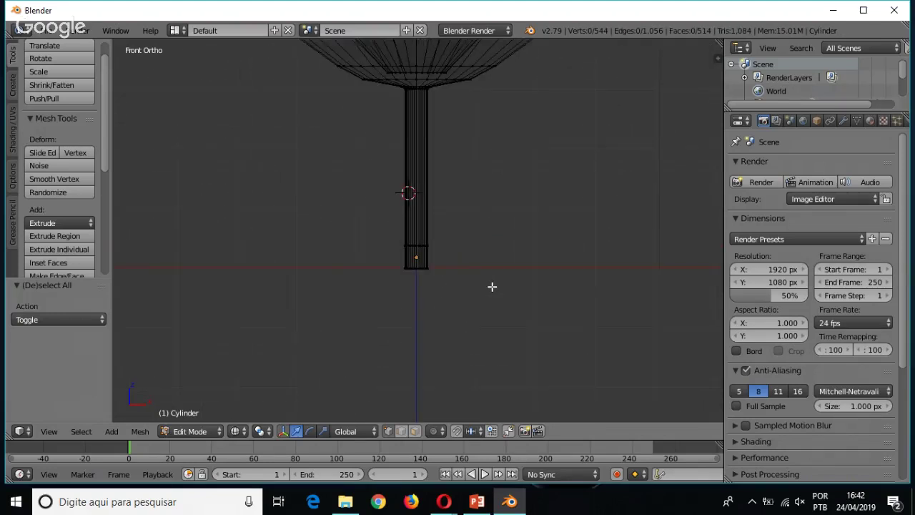
{"action": "scroll", "coordinate": [443, 265], "scroll_direction": "up", "scroll_amount": 8}
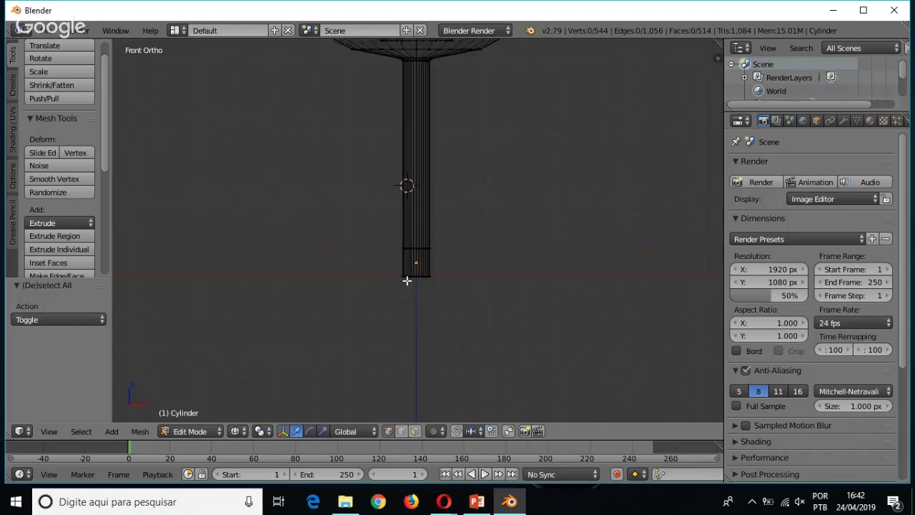
{"action": "scroll", "coordinate": [477, 338], "scroll_direction": "up", "scroll_amount": 1}
{"action": "scroll", "coordinate": [501, 330], "scroll_direction": "up", "scroll_amount": 1}
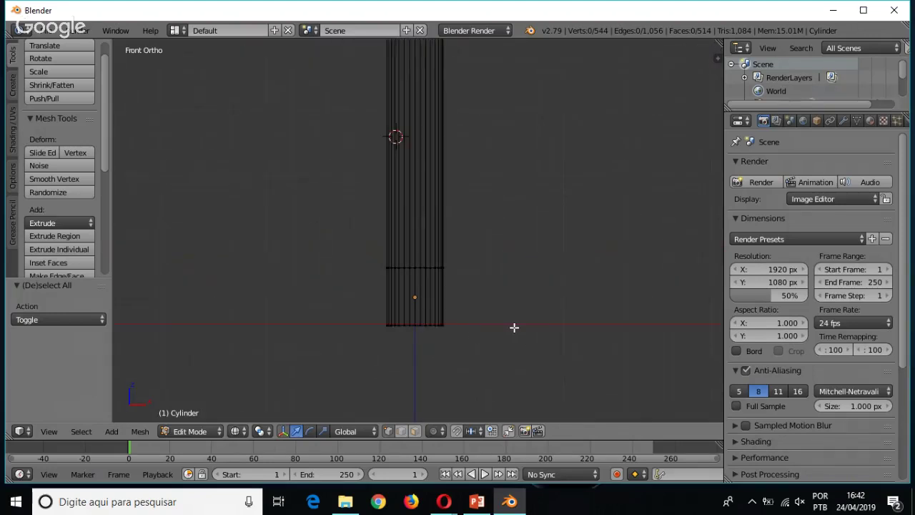
{"action": "key", "text": "b"}
{"action": "left_click_drag", "start_coordinate": [519, 331], "coordinate": [333, 307]}
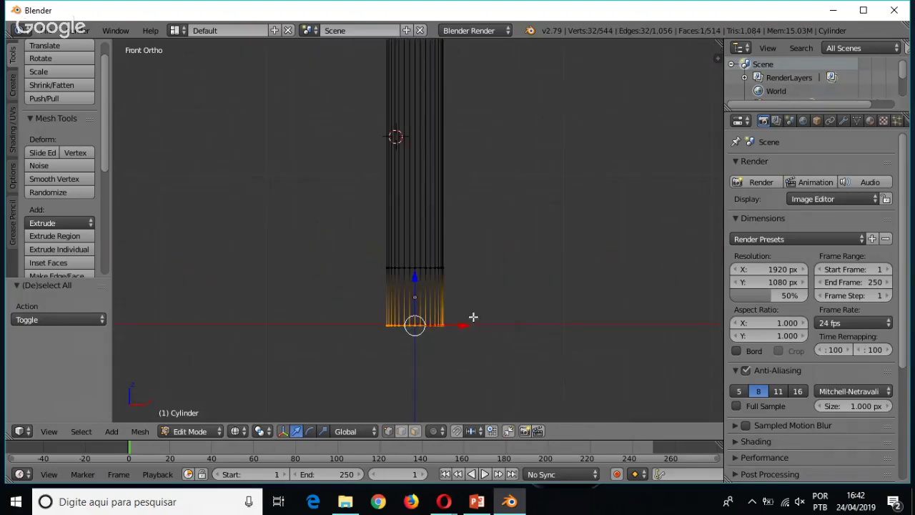
{"action": "key", "text": "e"}
{"action": "left_click", "coordinate": [458, 362]}
{"action": "key", "text": "s"}
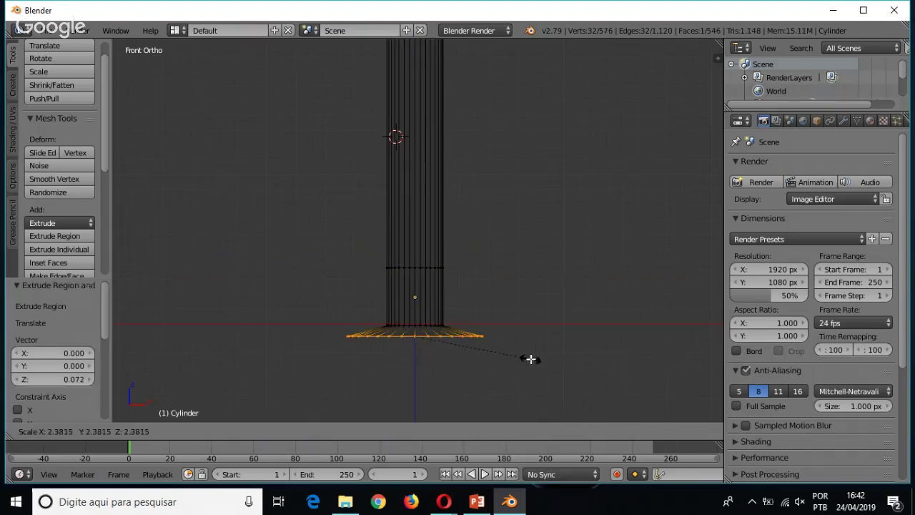
{"action": "left_click", "coordinate": [544, 347]}
Lower the flared ring at the stem's base along Z by about 0.093 and another 0.019
{"action": "scroll", "coordinate": [527, 293], "scroll_direction": "down", "scroll_amount": 8}
{"action": "scroll", "coordinate": [530, 299], "scroll_direction": "up", "scroll_amount": 4, "text": "shift"}
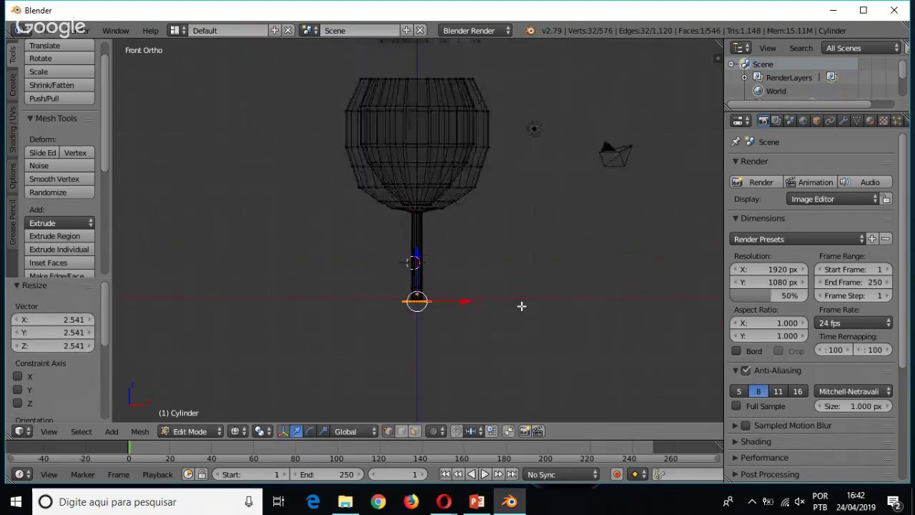
{"action": "key", "text": "g"}
{"action": "key", "text": "z"}
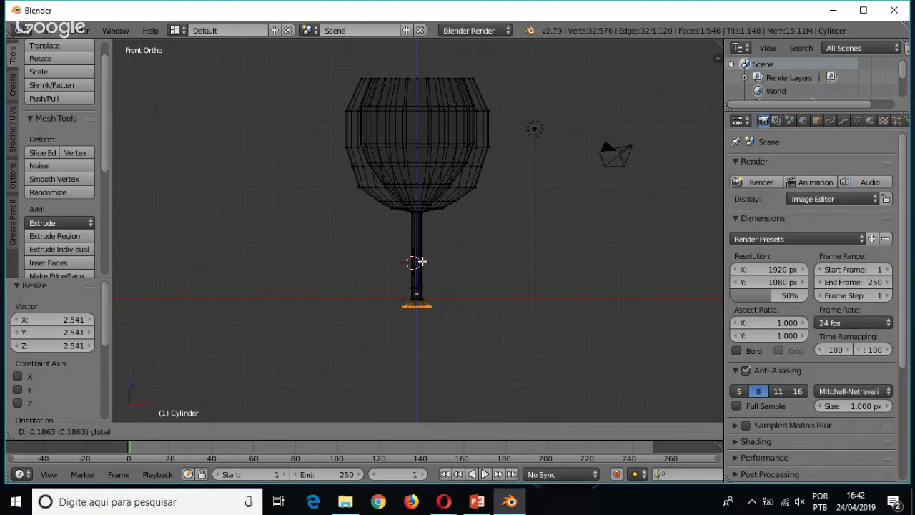
{"action": "left_click", "coordinate": [422, 263]}
{"action": "scroll", "coordinate": [422, 286], "scroll_direction": "up", "scroll_amount": 5}
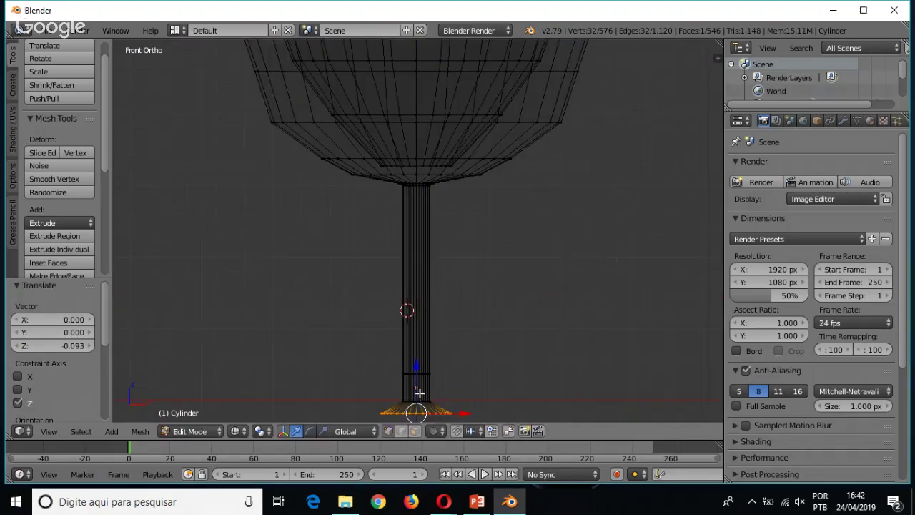
{"action": "key", "text": "g"}
{"action": "key", "text": "z"}
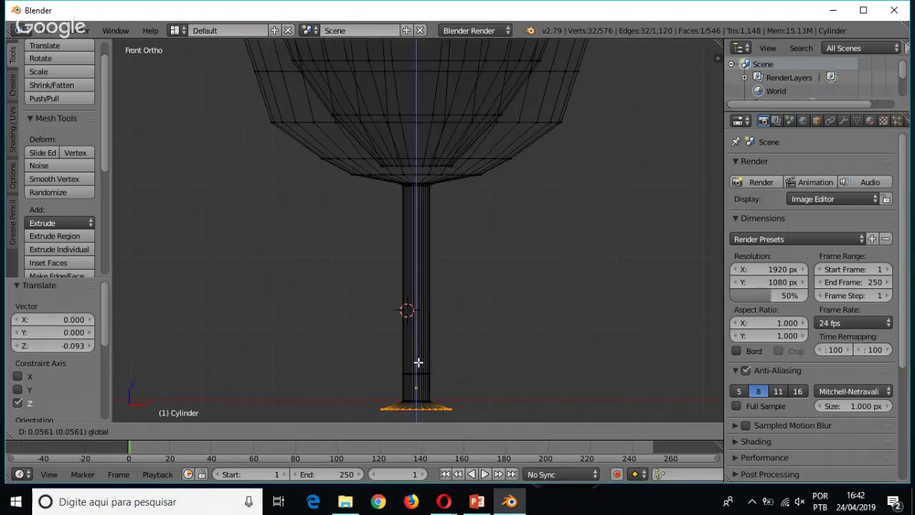
{"action": "left_click", "coordinate": [418, 363]}
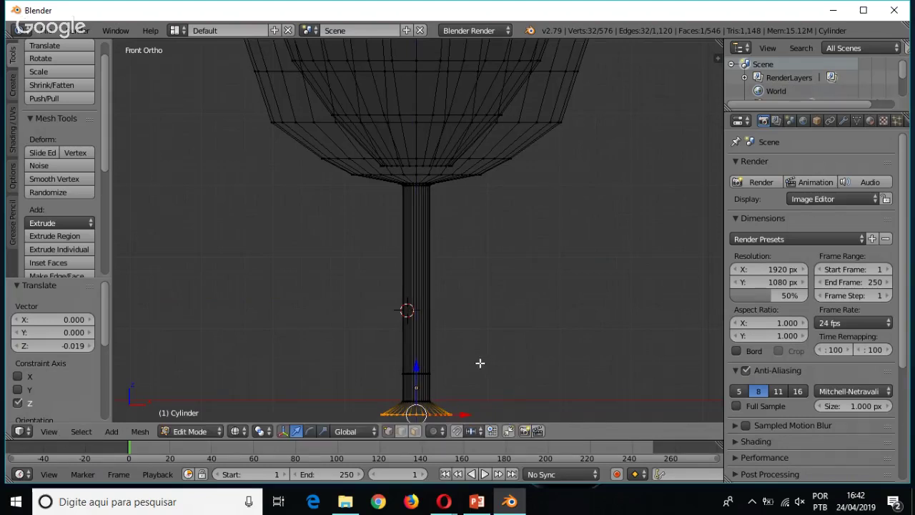
Extrude the base ring about 0.281 downward and scale the new ring to about 3.202 to form the foot
{"action": "scroll", "coordinate": [480, 364], "scroll_direction": "down", "scroll_amount": 1, "text": "shift"}
{"action": "scroll", "coordinate": [472, 322], "scroll_direction": "down", "scroll_amount": 1, "text": "shift"}
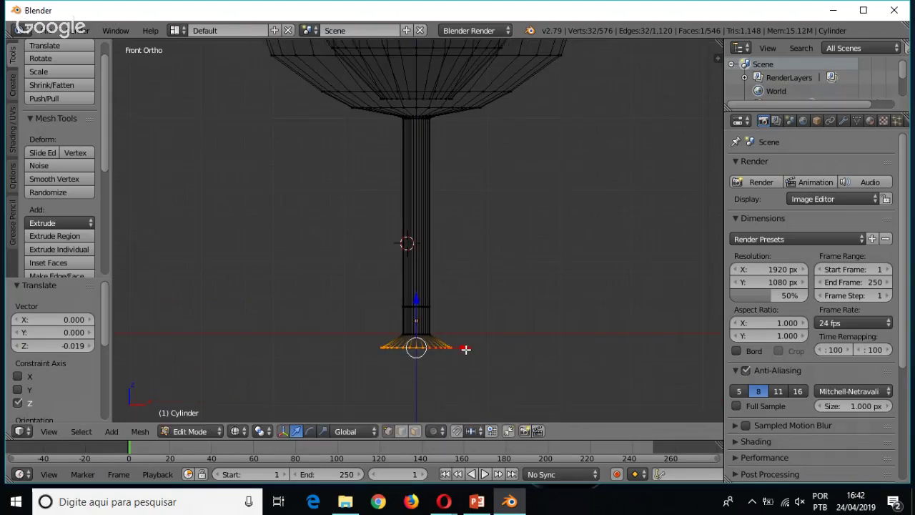
{"action": "key", "text": "e"}
{"action": "left_click", "coordinate": [468, 369]}
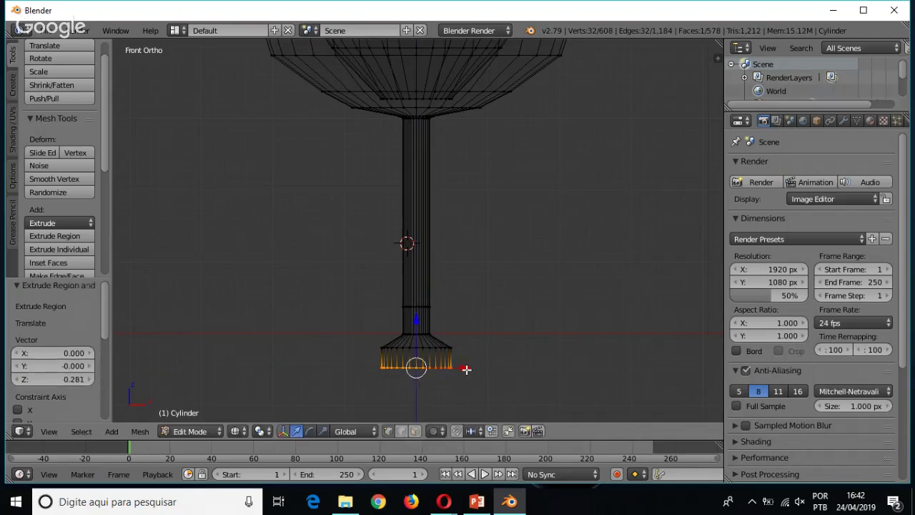
{"action": "key", "text": "s"}
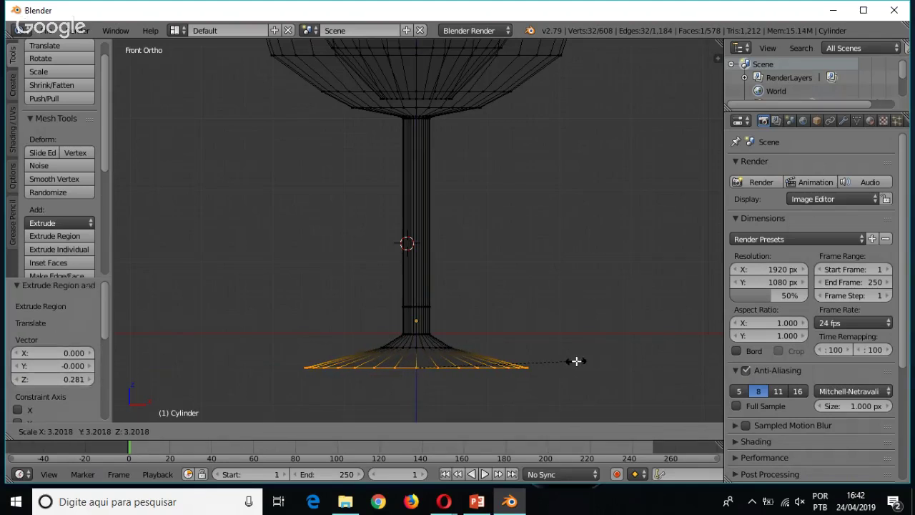
{"action": "left_click", "coordinate": [577, 361]}
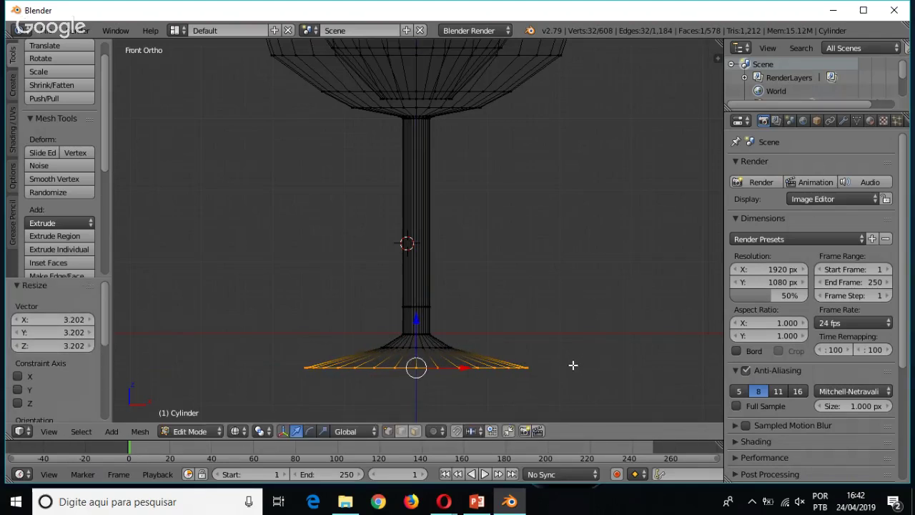
Return to Object Mode and display the whole glass in solid shading with a perspective view
{"action": "scroll", "coordinate": [565, 261], "scroll_direction": "down", "scroll_amount": 2, "text": "shift"}
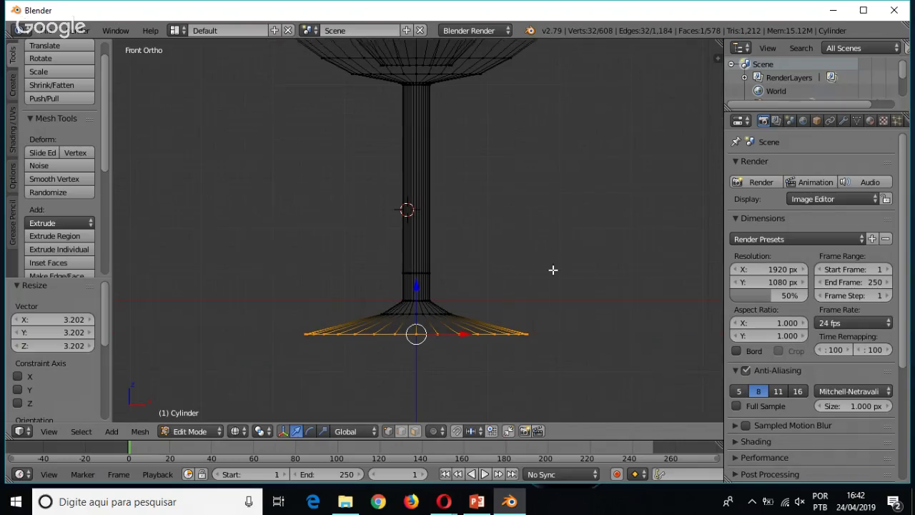
{"action": "scroll", "coordinate": [548, 277], "scroll_direction": "down", "scroll_amount": 3}
{"action": "scroll", "coordinate": [549, 277], "scroll_direction": "down", "scroll_amount": 3}
{"action": "scroll", "coordinate": [532, 282], "scroll_direction": "up", "scroll_amount": 2, "text": "shift"}
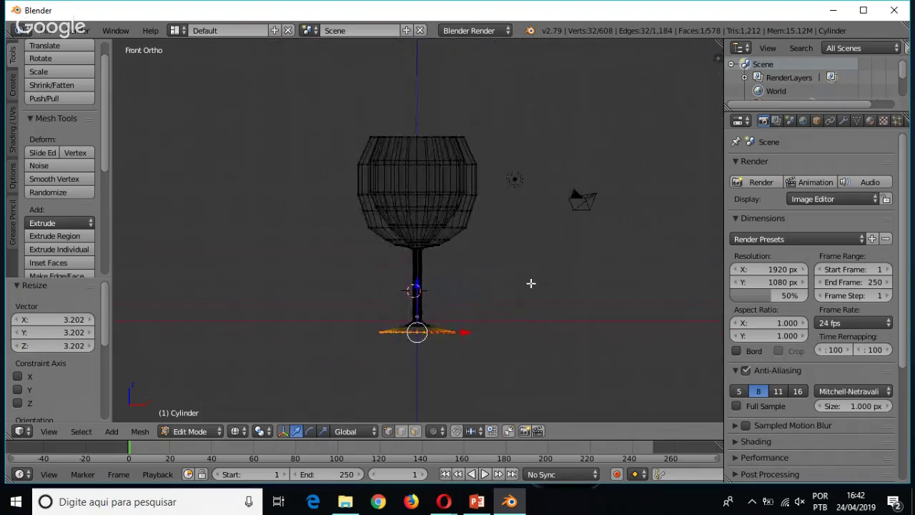
{"action": "key", "text": "Tab"}
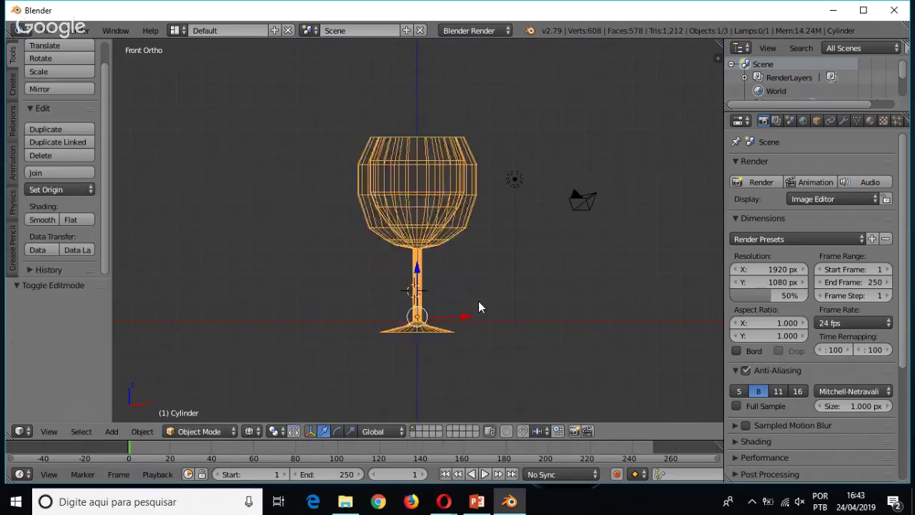
{"action": "key", "text": "z"}
{"action": "mouse_move", "coordinate": [479, 301]}
{"action": "middle_mouse_down"}
{"action": "mouse_move", "coordinate": [501, 294]}
{"action": "mouse_move", "coordinate": [464, 327]}
{"action": "mouse_move", "coordinate": [412, 342]}
{"action": "mouse_move", "coordinate": [374, 272]}
{"action": "middle_mouse_up"}
{"action": "key", "text": "KP_5"}
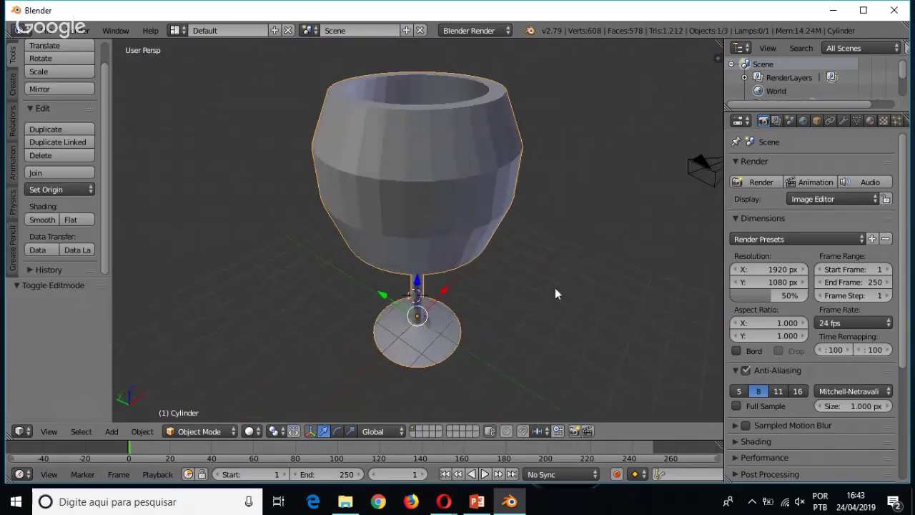
Apply smooth shading to the glass and inspect its surface from several angles
{"action": "middle_click_drag", "start_coordinate": [498, 255], "coordinate": [556, 223]}
{"action": "mouse_move", "coordinate": [499, 286]}
{"action": "middle_mouse_down"}
{"action": "mouse_move", "coordinate": [524, 288]}
{"action": "mouse_move", "coordinate": [503, 290]}
{"action": "middle_mouse_up"}
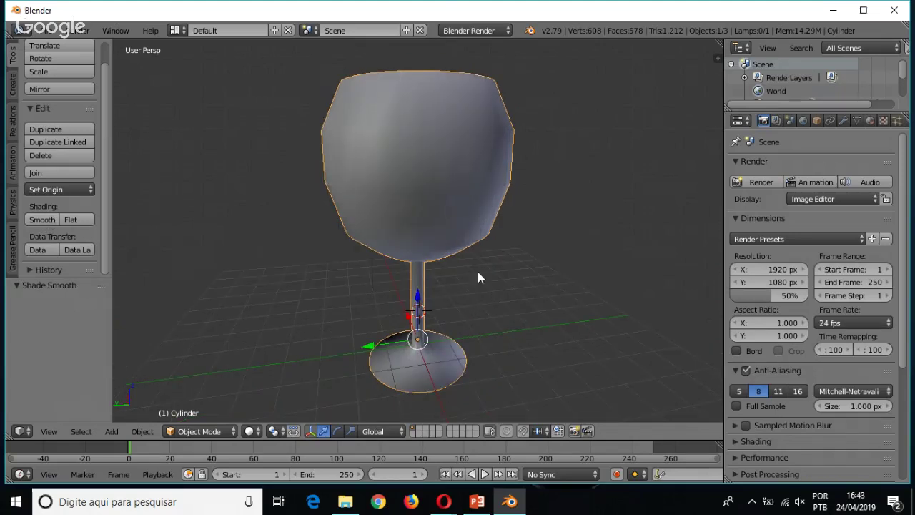
{"action": "middle_click_drag", "start_coordinate": [486, 272], "coordinate": [325, 231]}
{"action": "middle_click_drag", "start_coordinate": [412, 259], "coordinate": [515, 272]}
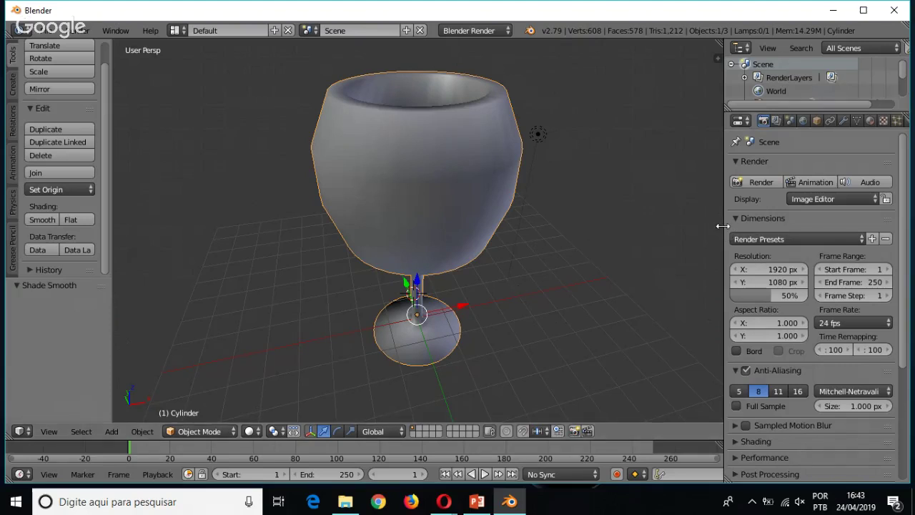
Widen the properties area, add a Subdivision Surface modifier to the glass, and set its View subdivisions to 2
{"action": "left_click_drag", "start_coordinate": [725, 228], "coordinate": [692, 229]}
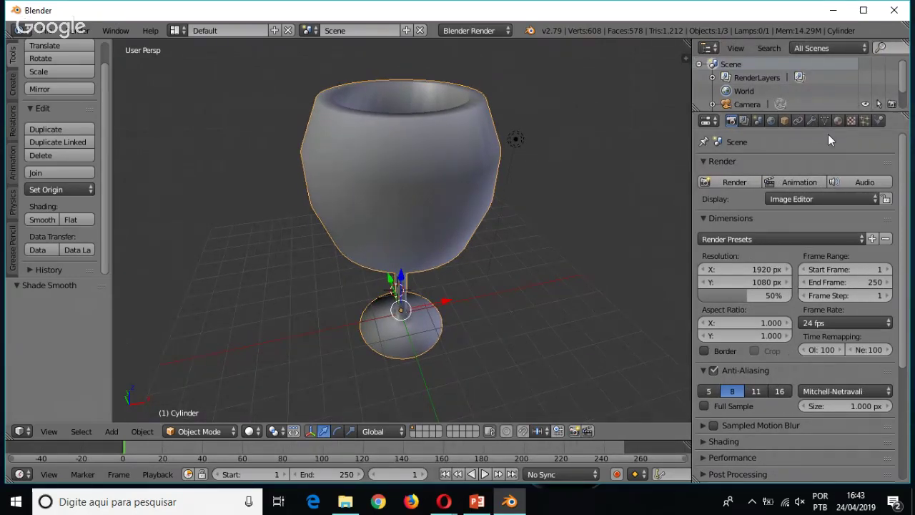
{"action": "left_click", "coordinate": [813, 120]}
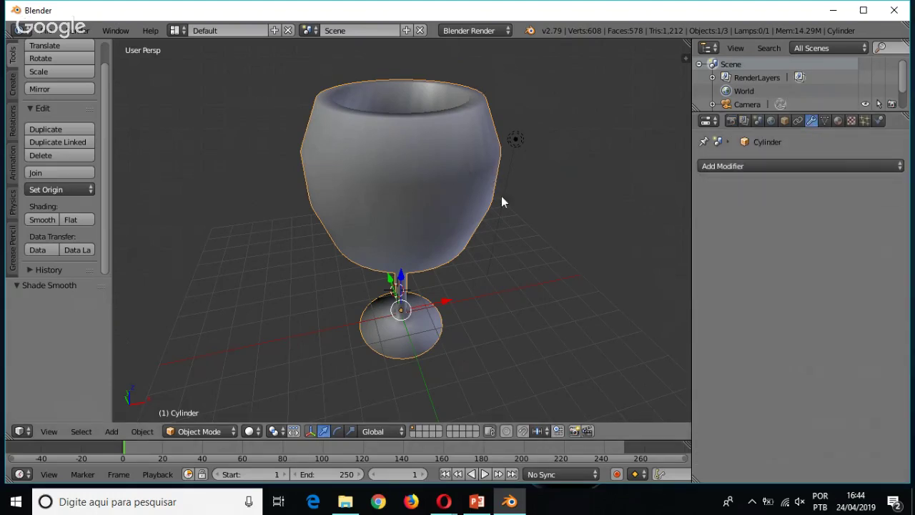
{"action": "left_click", "coordinate": [798, 167]}
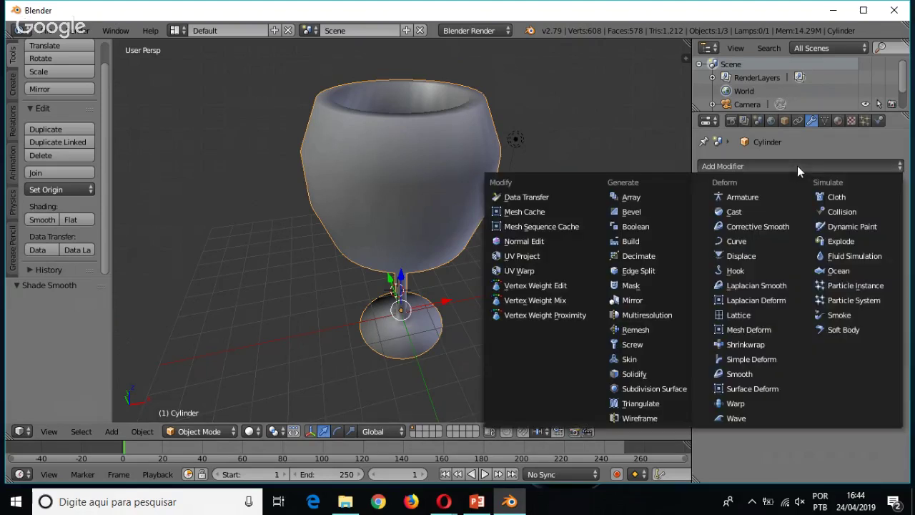
{"action": "left_click", "coordinate": [648, 390]}
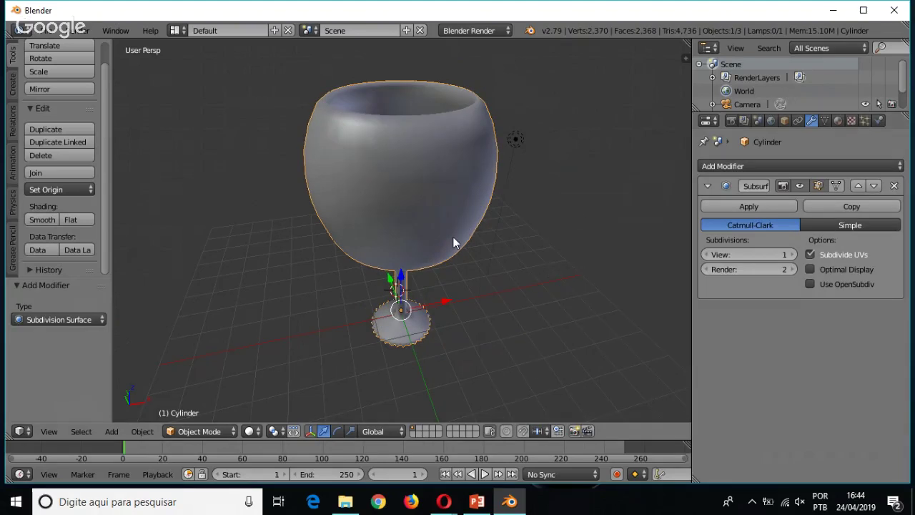
{"action": "middle_click_drag", "start_coordinate": [454, 241], "coordinate": [472, 242]}
{"action": "left_click", "coordinate": [793, 254]}
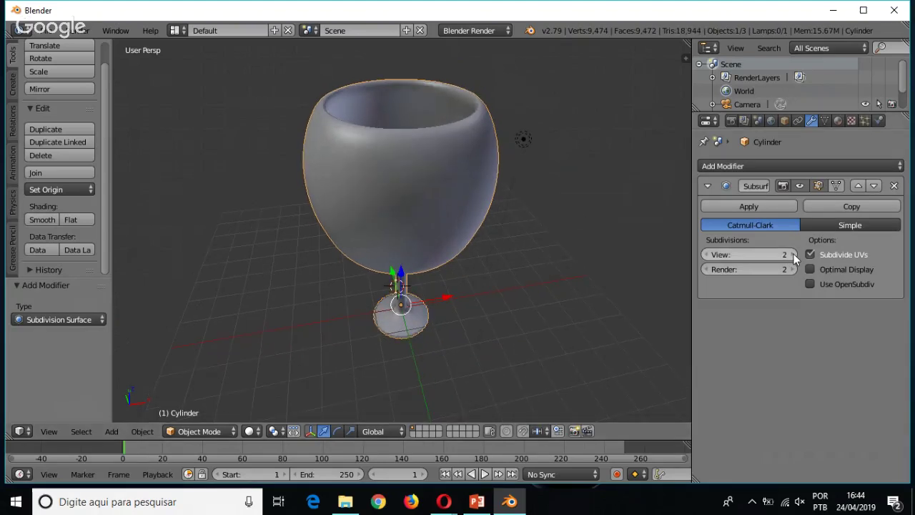
Set the Subdivision Surface modifier's View subdivisions to 3 and check the smoothed glass from the side
{"action": "left_click", "coordinate": [793, 255]}
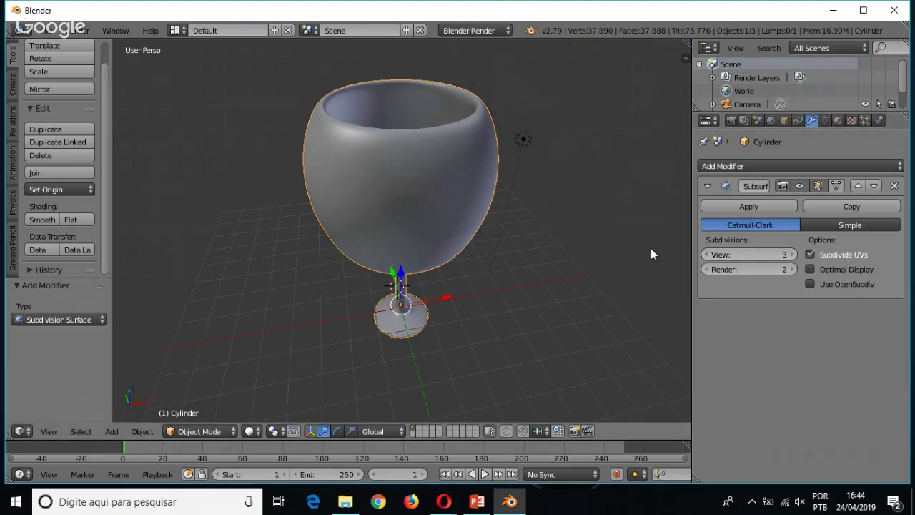
{"action": "middle_click_drag", "start_coordinate": [597, 251], "coordinate": [536, 244]}
{"action": "middle_click_drag", "start_coordinate": [419, 321], "coordinate": [460, 302]}
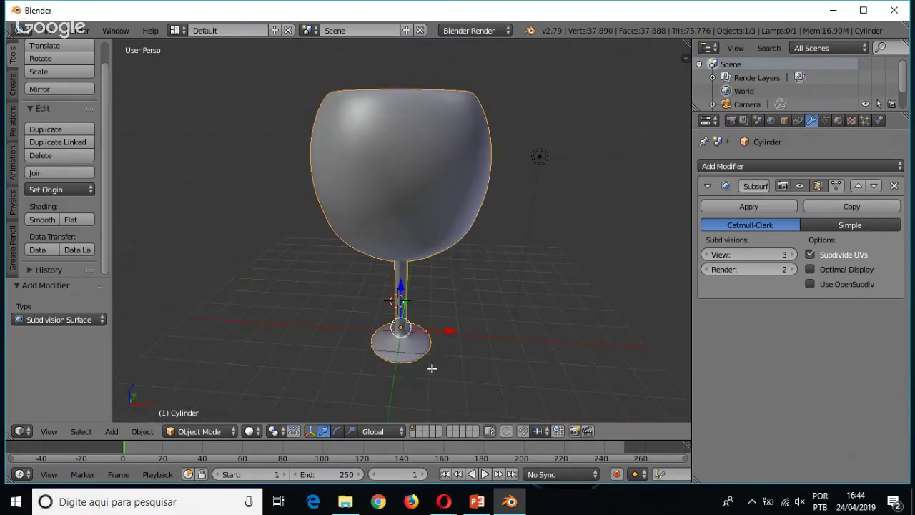
Add one loop cut around the glass's foot in Edit Mode, scale it out near the rim, and return to Object Mode
{"action": "key", "text": "Tab"}
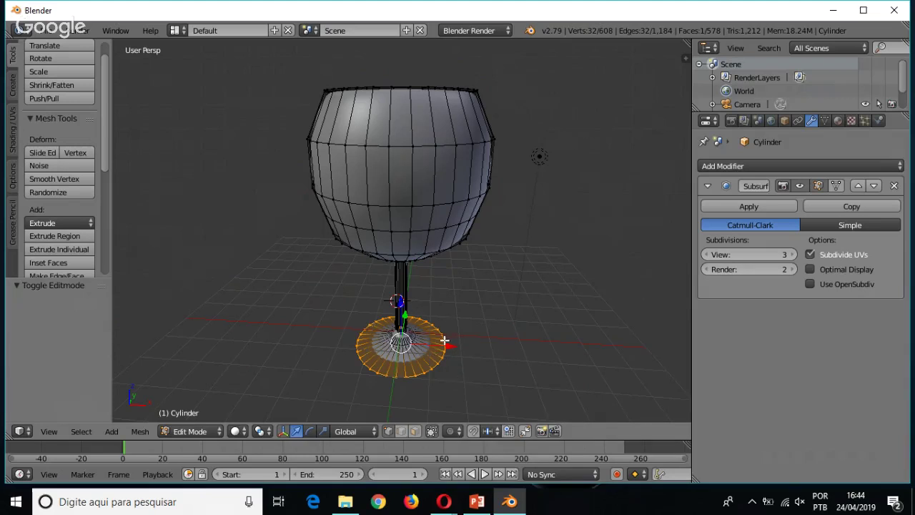
{"action": "key", "text": "ctrl+r"}
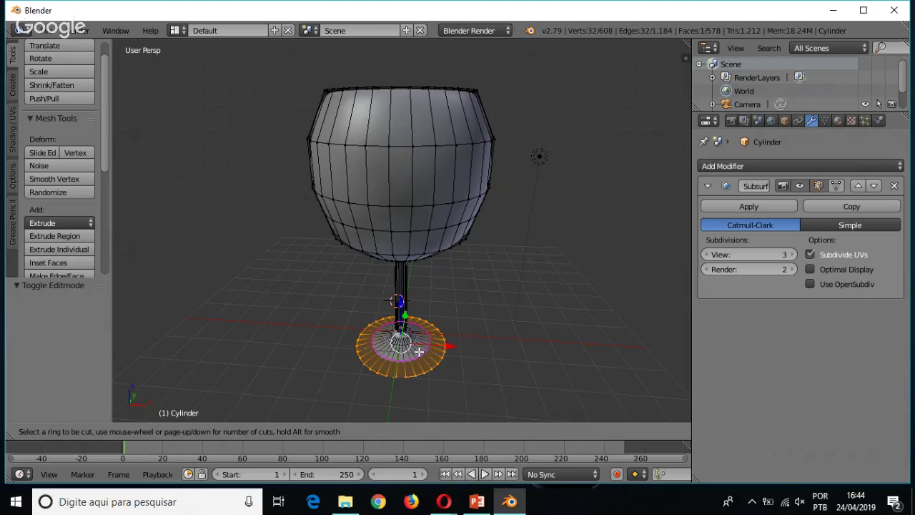
{"action": "left_click", "coordinate": [418, 352]}
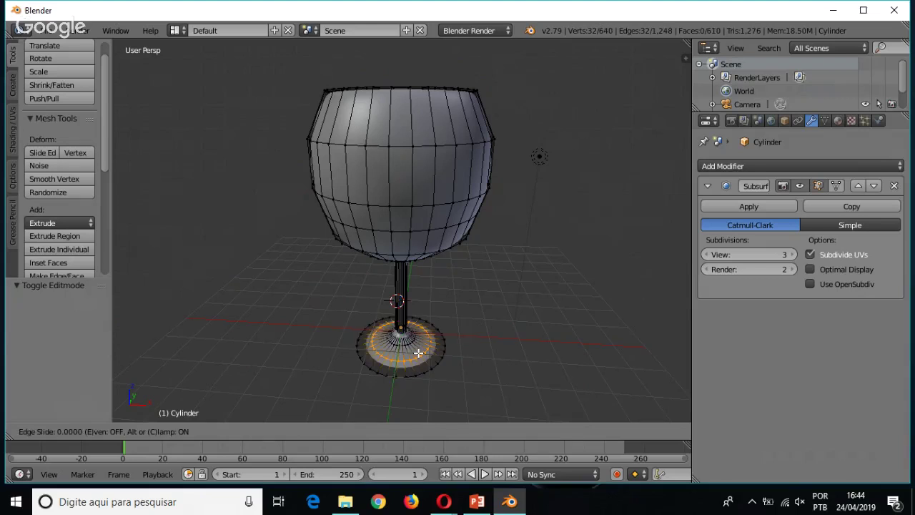
{"action": "left_click", "coordinate": [419, 352]}
{"action": "key", "text": "s"}
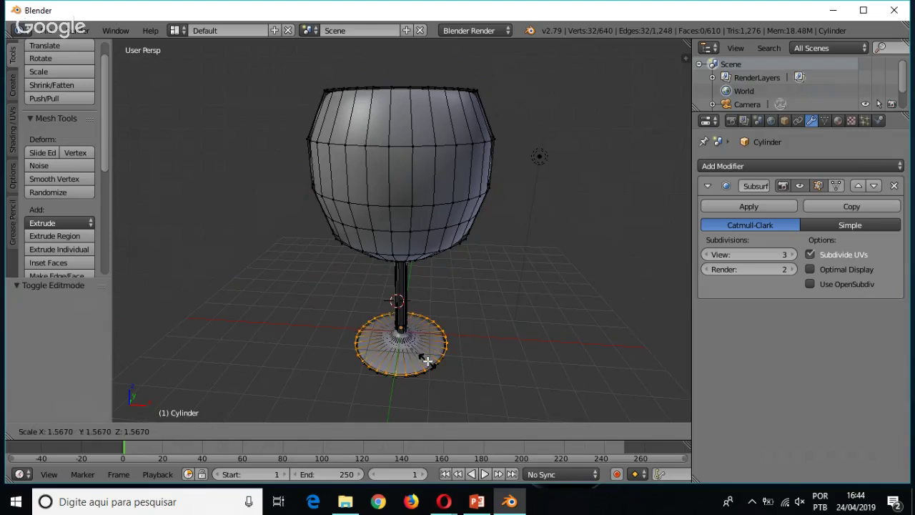
{"action": "left_click", "coordinate": [429, 362]}
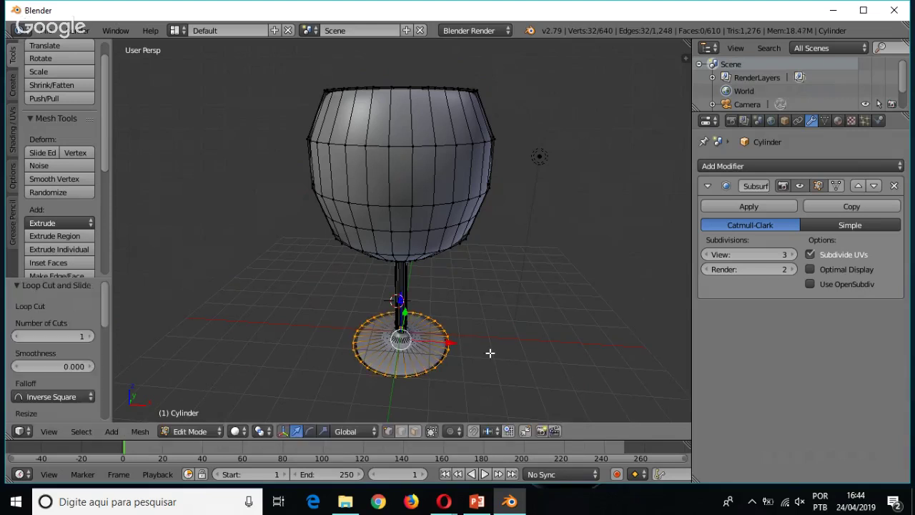
{"action": "key", "text": "Tab"}
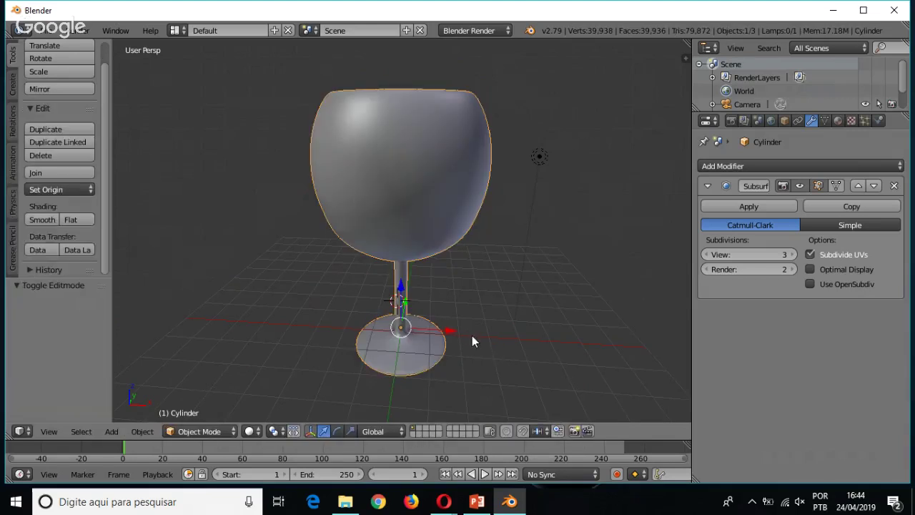
Display the glass in wireframe and examine the subdivided mesh density where the bowl meets the stem
{"action": "key", "text": "z"}
{"action": "key", "text": "z"}
{"action": "mouse_move", "coordinate": [474, 336]}
{"action": "middle_mouse_down"}
{"action": "mouse_move", "coordinate": [456, 331]}
{"action": "mouse_move", "coordinate": [452, 302]}
{"action": "middle_mouse_up"}
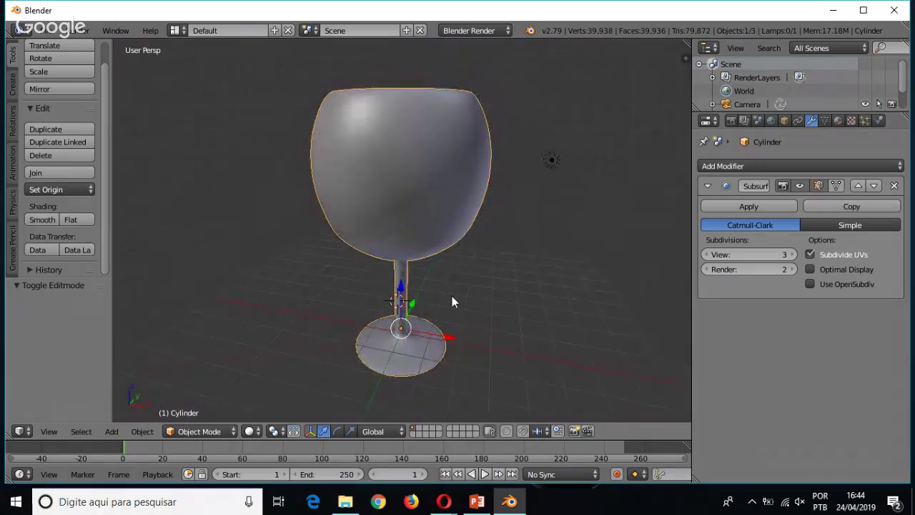
{"action": "key", "text": "z"}
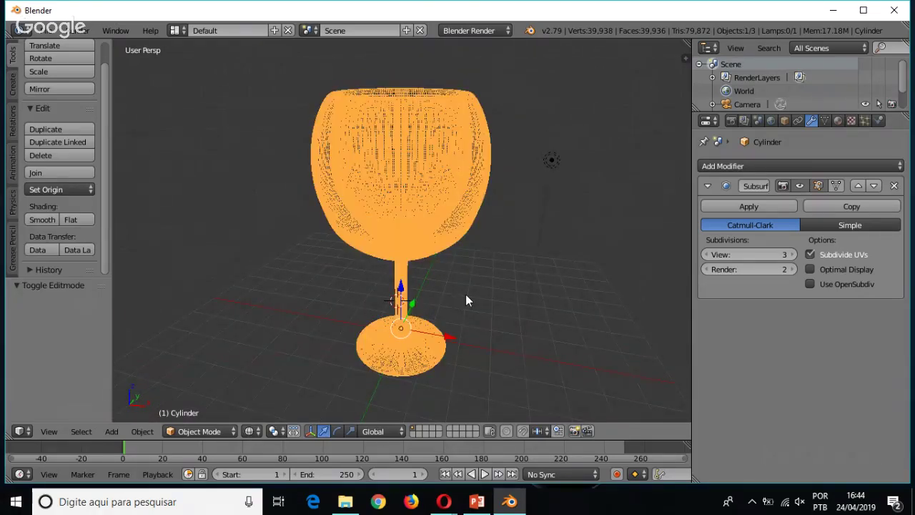
{"action": "scroll", "coordinate": [466, 294], "scroll_direction": "up", "scroll_amount": 4}
{"action": "scroll", "coordinate": [450, 277], "scroll_direction": "up", "scroll_amount": 3}
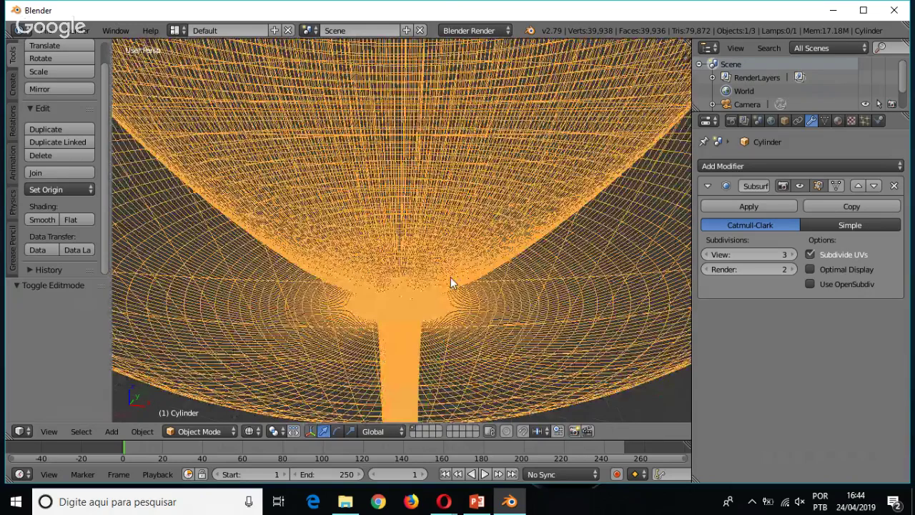
{"action": "scroll", "coordinate": [450, 283], "scroll_direction": "down", "scroll_amount": 8}
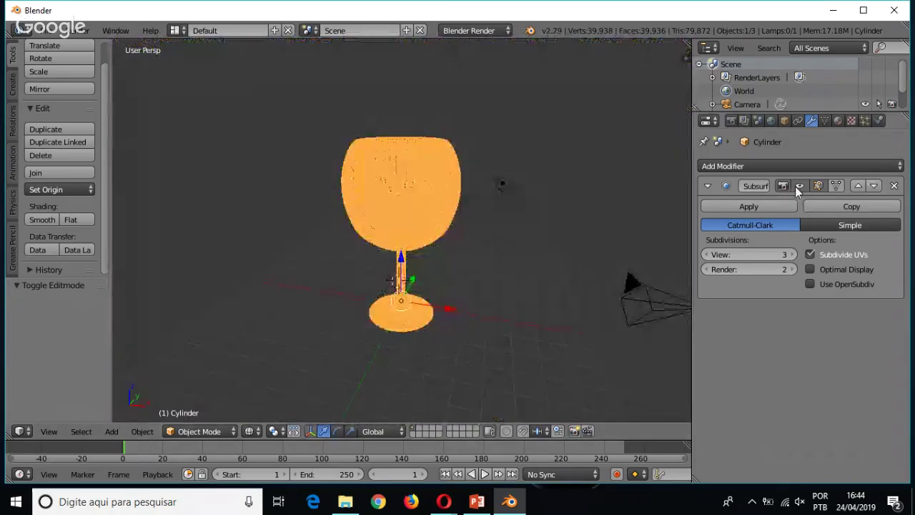
Turn the modifier's viewport display off to examine the base mesh, turn it back on and compare the wireframes
{"action": "left_click", "coordinate": [799, 187]}
{"action": "scroll", "coordinate": [417, 268], "scroll_direction": "up", "scroll_amount": 6}
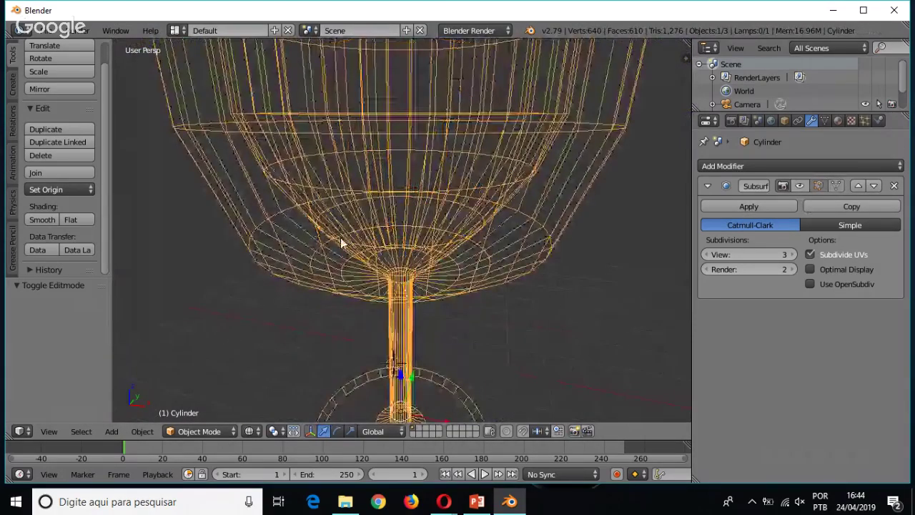
{"action": "scroll", "coordinate": [354, 254], "scroll_direction": "up", "scroll_amount": 2}
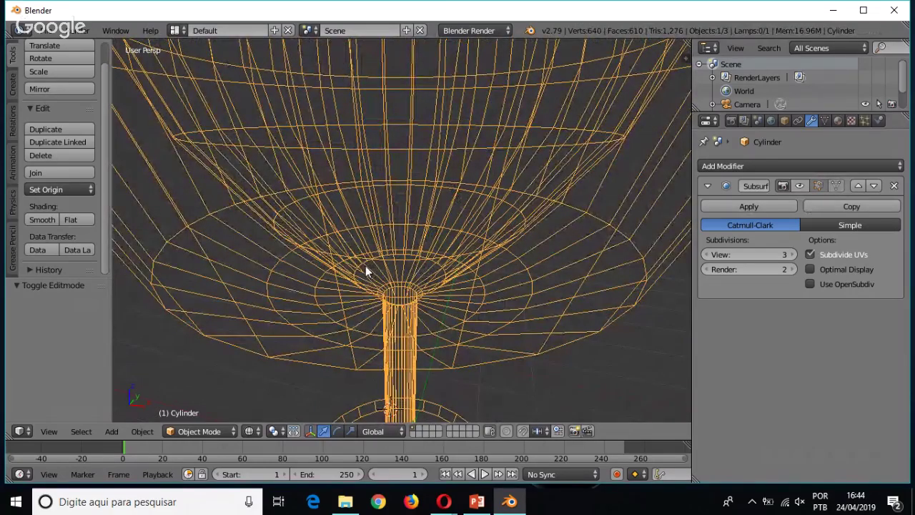
{"action": "scroll", "coordinate": [366, 266], "scroll_direction": "down", "scroll_amount": 2}
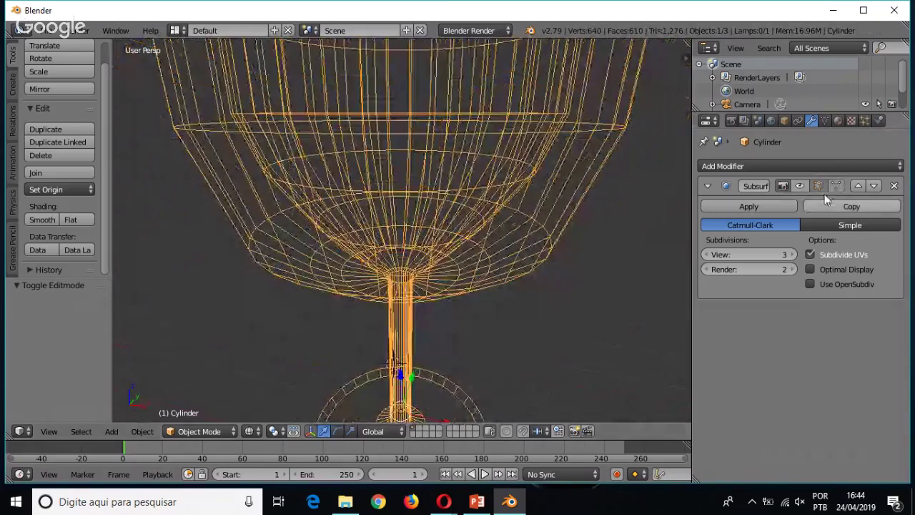
{"action": "left_click", "coordinate": [802, 185]}
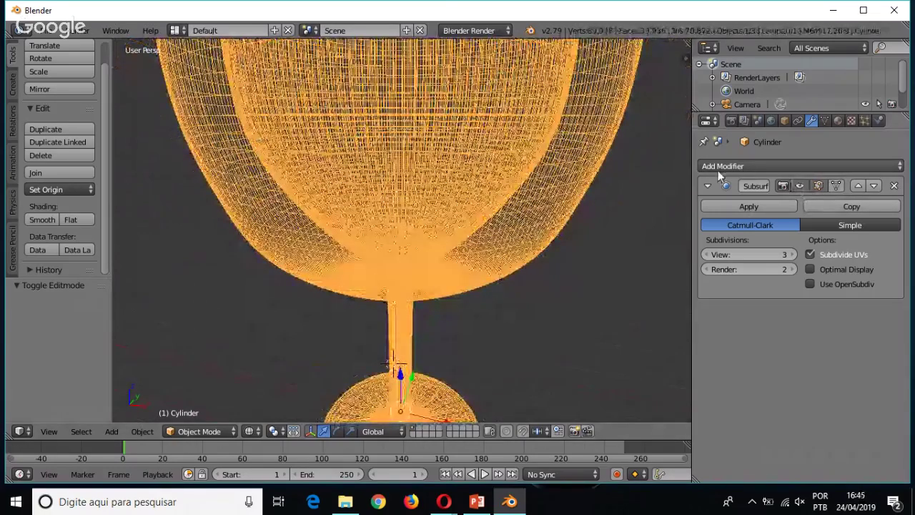
{"action": "middle_click_drag", "start_coordinate": [503, 289], "coordinate": [478, 262]}
{"action": "scroll", "coordinate": [477, 262], "scroll_direction": "up", "scroll_amount": 2}
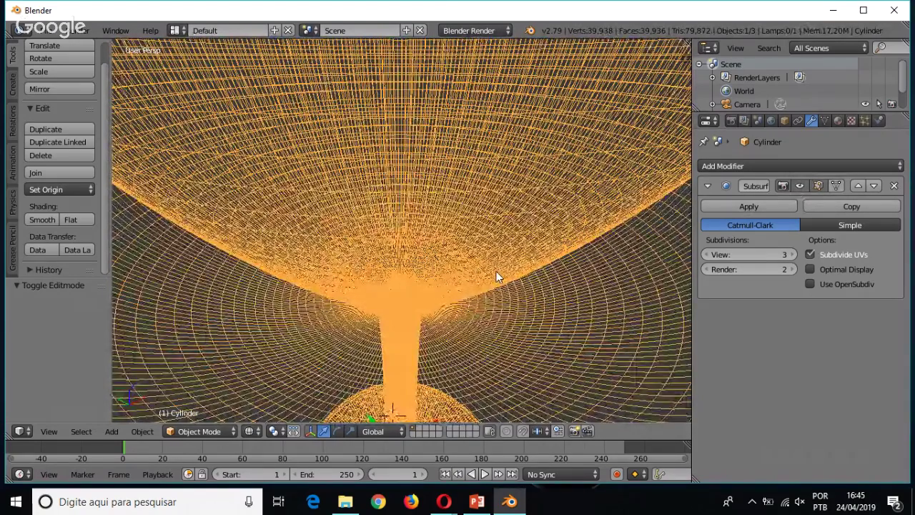
Return the viewport to solid shading and view the whole glass from several angles
{"action": "scroll", "coordinate": [467, 278], "scroll_direction": "down", "scroll_amount": 3}
{"action": "scroll", "coordinate": [462, 294], "scroll_direction": "down", "scroll_amount": 5}
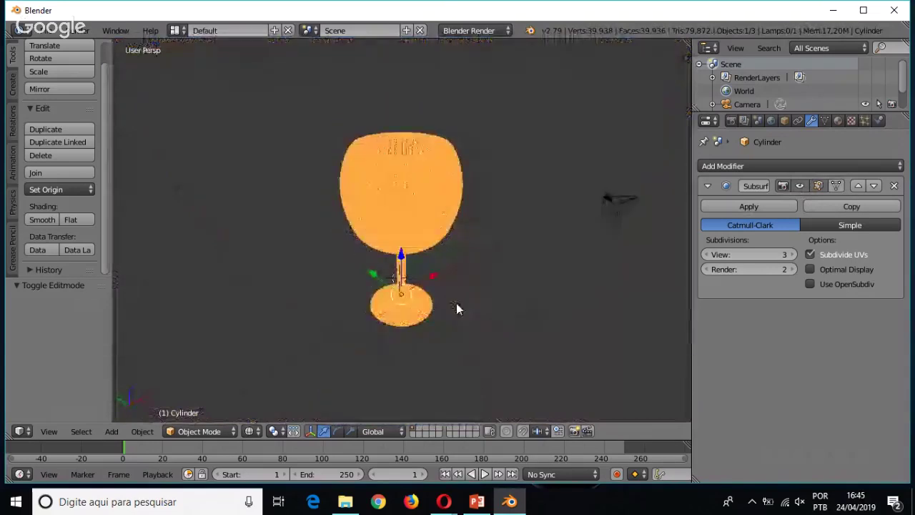
{"action": "scroll", "coordinate": [456, 314], "scroll_direction": "up", "scroll_amount": 1}
{"action": "key", "text": "z"}
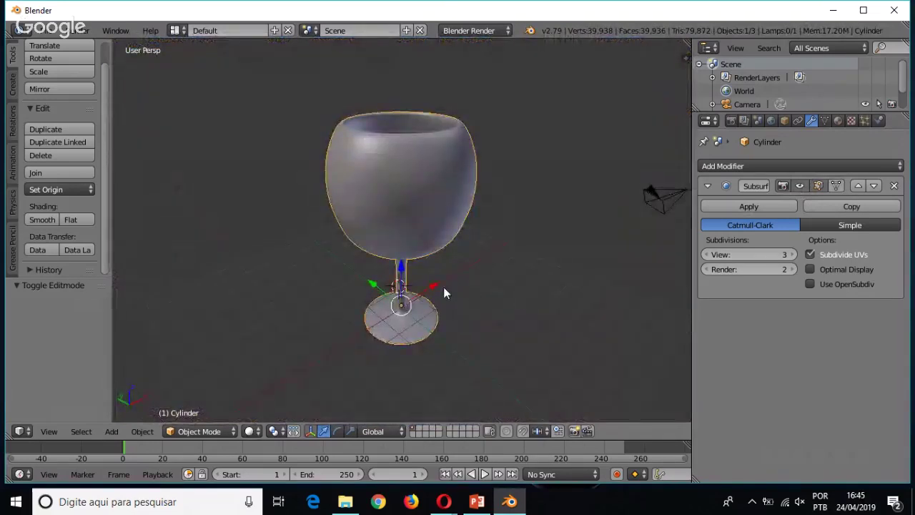
{"action": "middle_click_drag", "start_coordinate": [429, 303], "coordinate": [387, 295]}
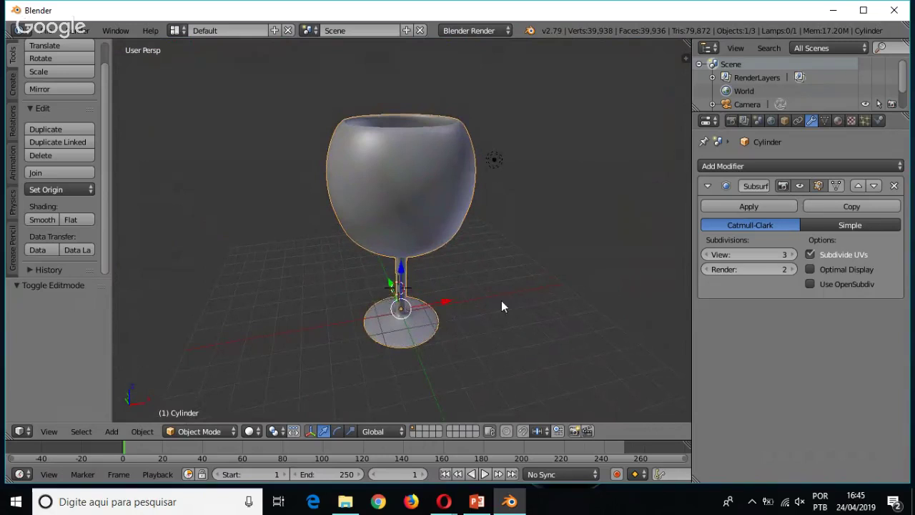
{"action": "scroll", "coordinate": [501, 306], "scroll_direction": "down", "scroll_amount": 2}
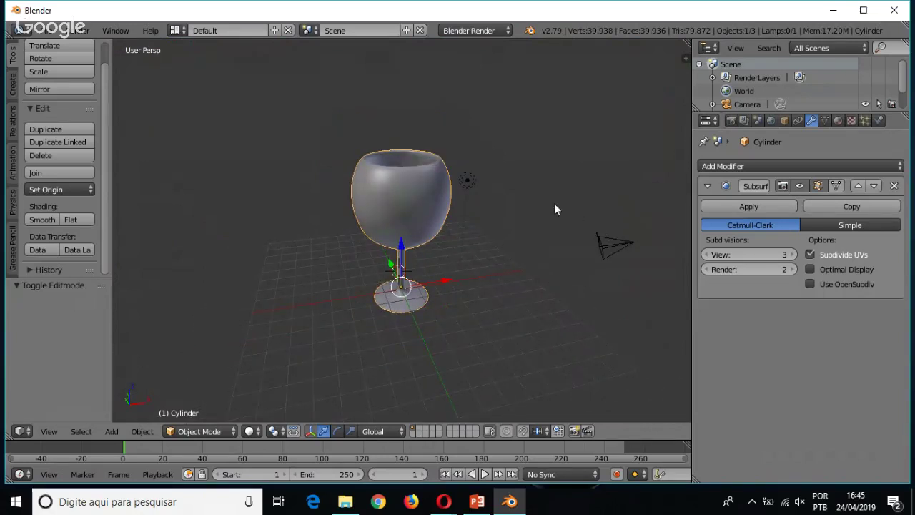
{"action": "middle_click_drag", "start_coordinate": [445, 285], "coordinate": [372, 243]}
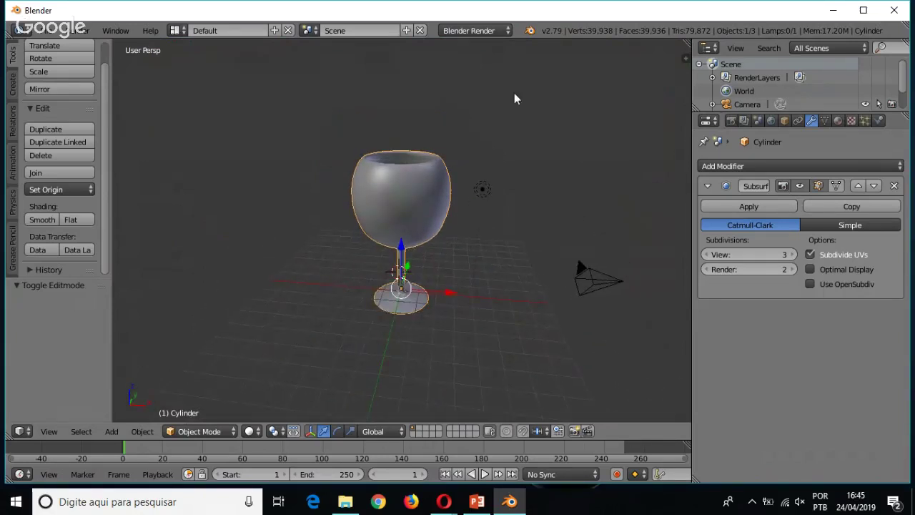
Switch the render engine to Cycles Render
{"action": "left_click", "coordinate": [495, 31]}
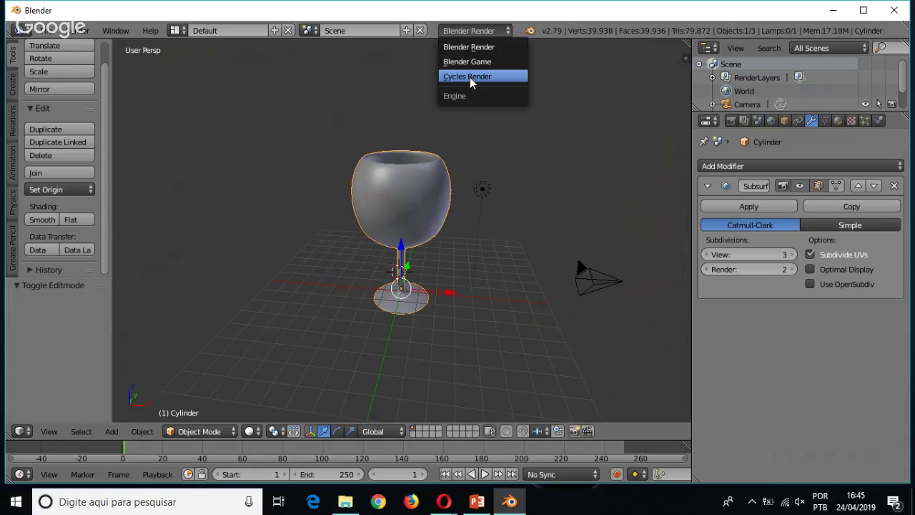
{"action": "left_click", "coordinate": [470, 77]}
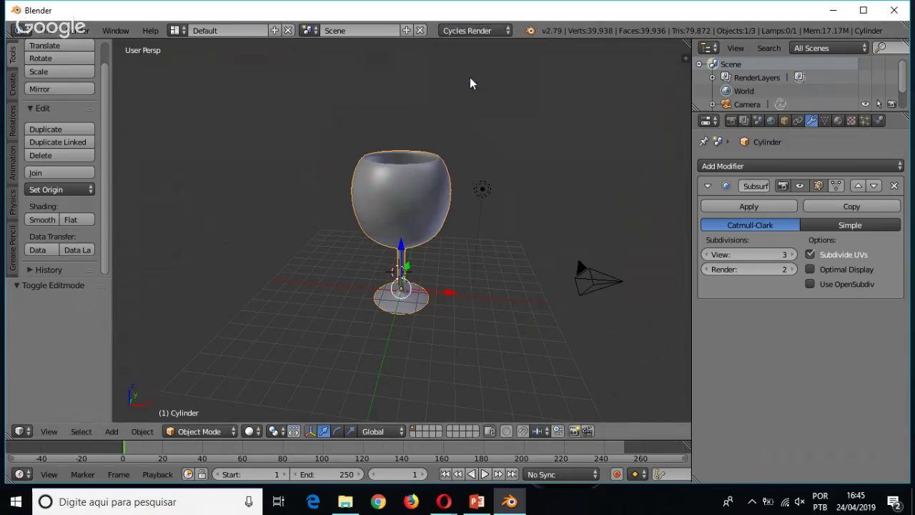
{"action": "scroll", "coordinate": [488, 276], "scroll_direction": "up", "scroll_amount": 2}
{"action": "middle_click_drag", "start_coordinate": [459, 277], "coordinate": [543, 268]}
Create a new material for the glass and set its surface shader to Glass BSDF
{"action": "left_click", "coordinate": [838, 122]}
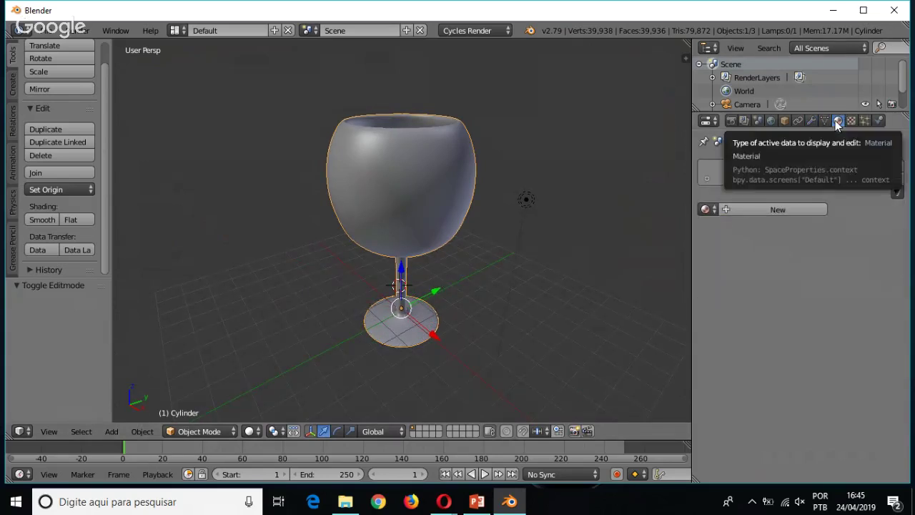
{"action": "left_click", "coordinate": [784, 209]}
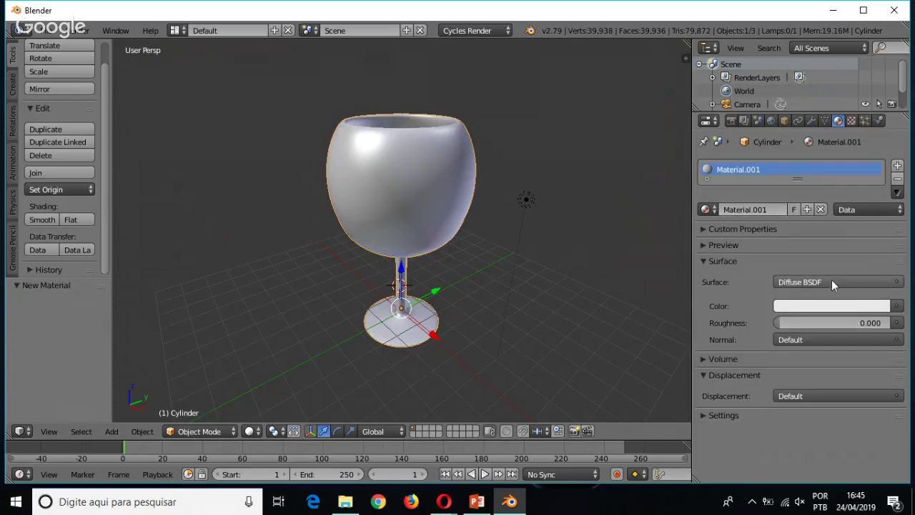
{"action": "left_click", "coordinate": [813, 284]}
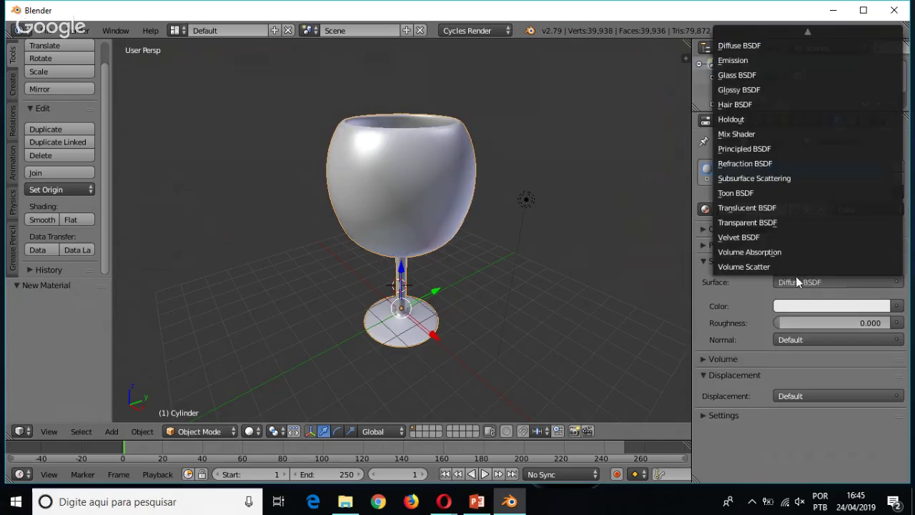
{"action": "left_click", "coordinate": [764, 74]}
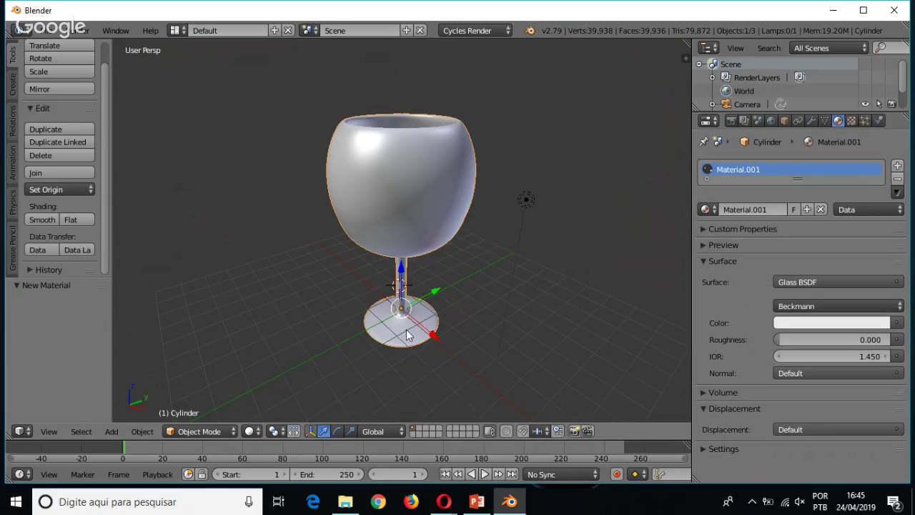
Add a plane and move it about 1.882 down along the Z axis to the glass's foot
{"action": "middle_click_drag", "start_coordinate": [446, 332], "coordinate": [506, 325]}
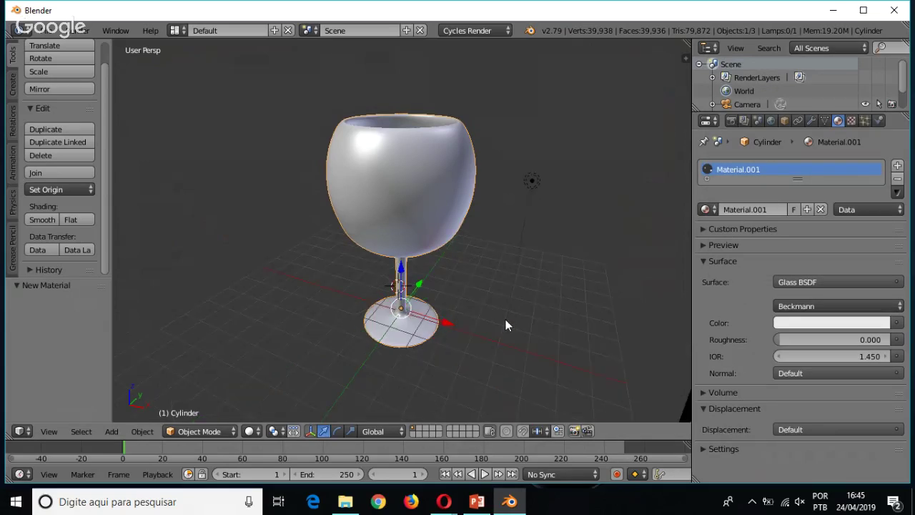
{"action": "key", "text": "space"}
{"action": "type", "text": "plan"}
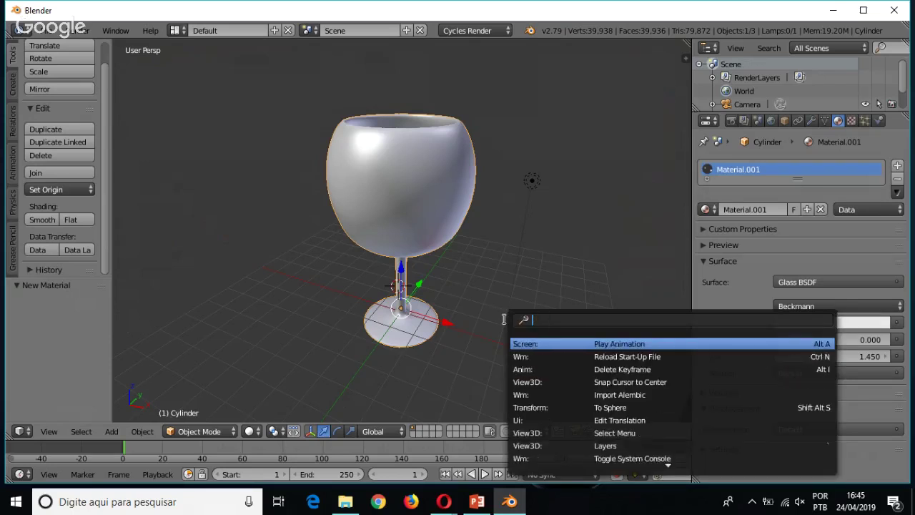
{"action": "key", "text": "Return"}
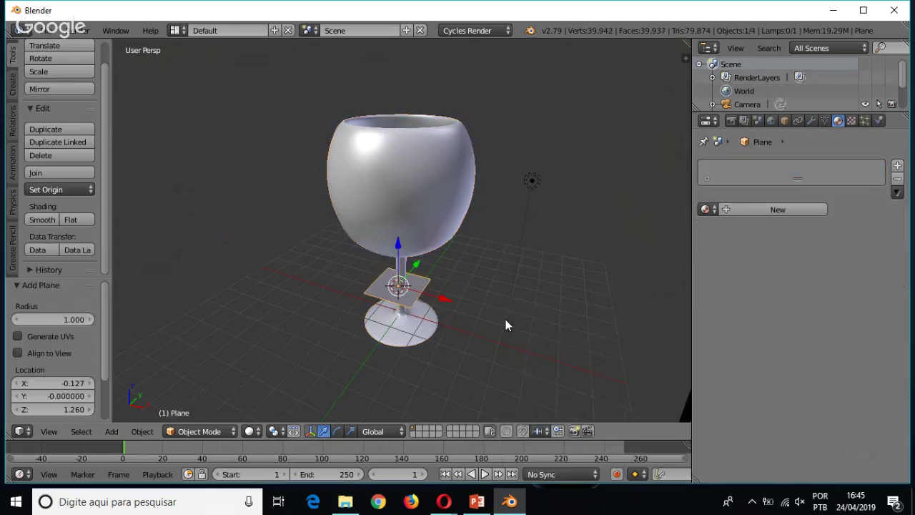
{"action": "key", "text": "g"}
{"action": "key", "text": "z"}
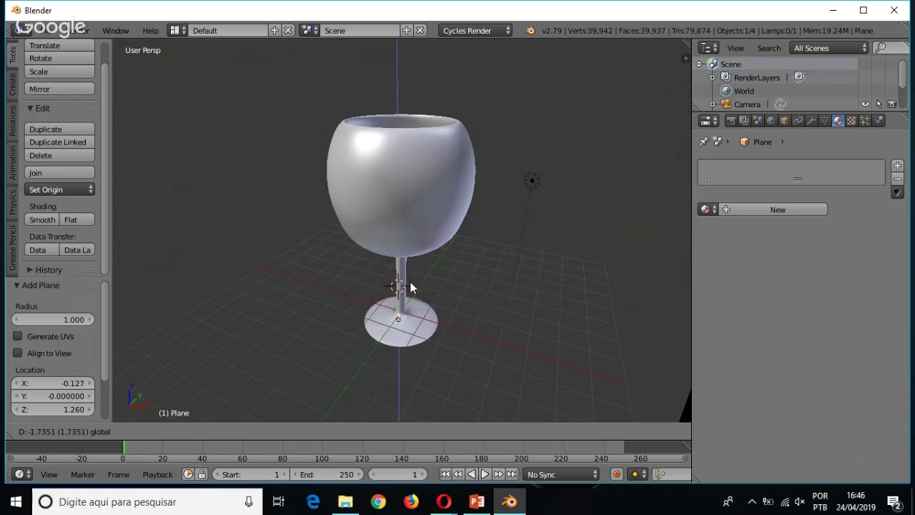
{"action": "left_click", "coordinate": [409, 355]}
Scale the plane to about 46.067 as a floor and raise it about 0.074 along the Z axis
{"action": "key", "text": "s"}
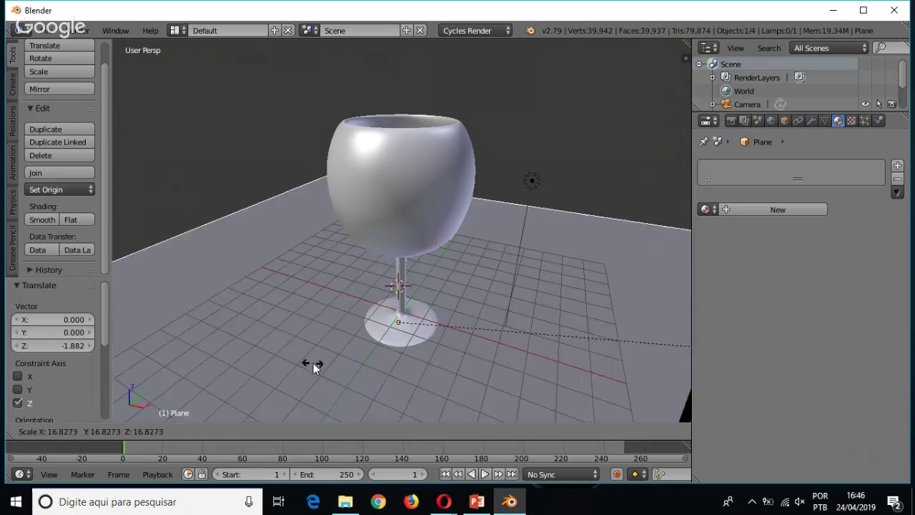
{"action": "left_click", "coordinate": [572, 333]}
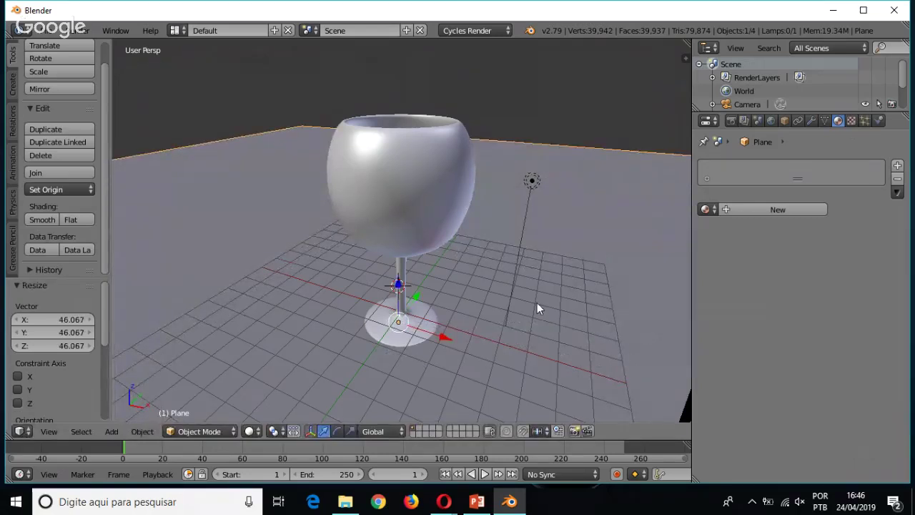
{"action": "left_click_drag", "start_coordinate": [398, 284], "coordinate": [399, 286]}
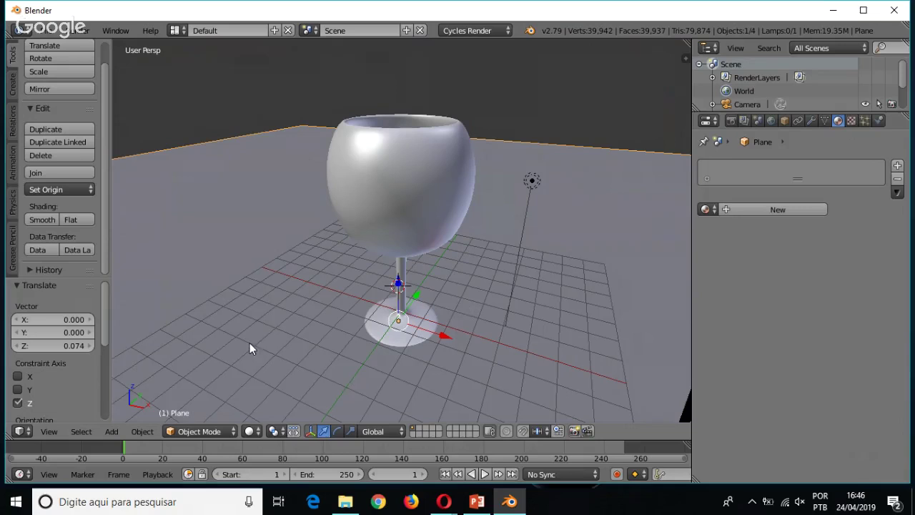
Preview the glass and floor plane in Rendered viewport shading, and return the viewport to Solid shading
{"action": "left_click", "coordinate": [250, 431]}
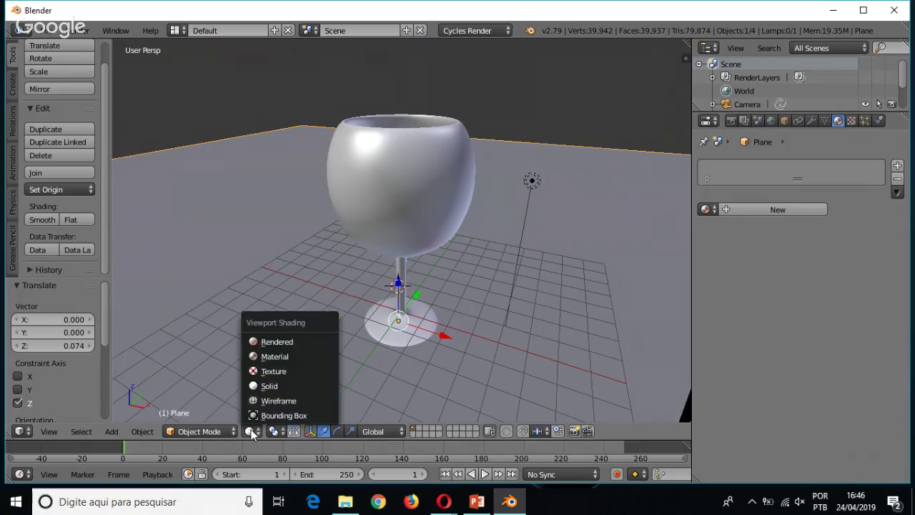
{"action": "left_click", "coordinate": [292, 340]}
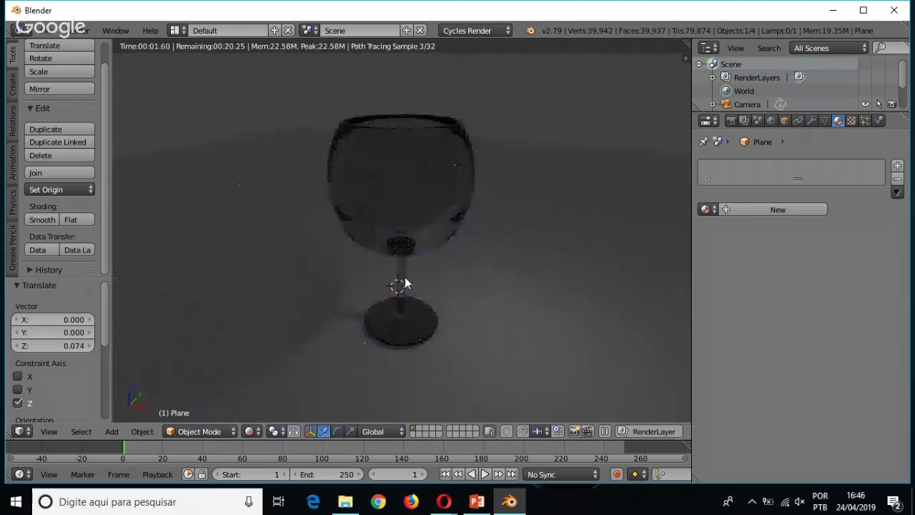
{"action": "left_click", "coordinate": [249, 431]}
{"action": "left_click", "coordinate": [265, 382]}
{"action": "scroll", "coordinate": [400, 300], "scroll_direction": "down", "scroll_amount": 4}
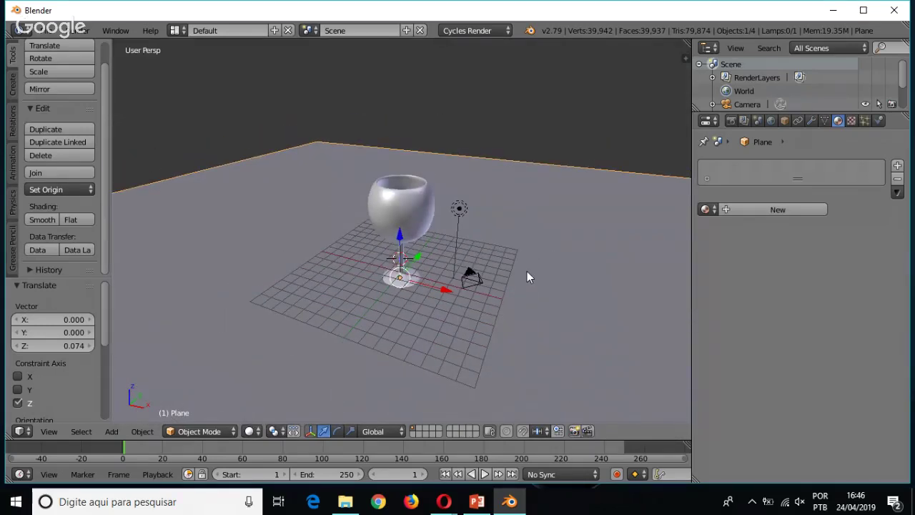
Select the camera, inspect the scene in Rendered shading from several angles, and restore Solid shading
{"action": "right_click", "coordinate": [459, 209]}
{"action": "right_click", "coordinate": [473, 279]}
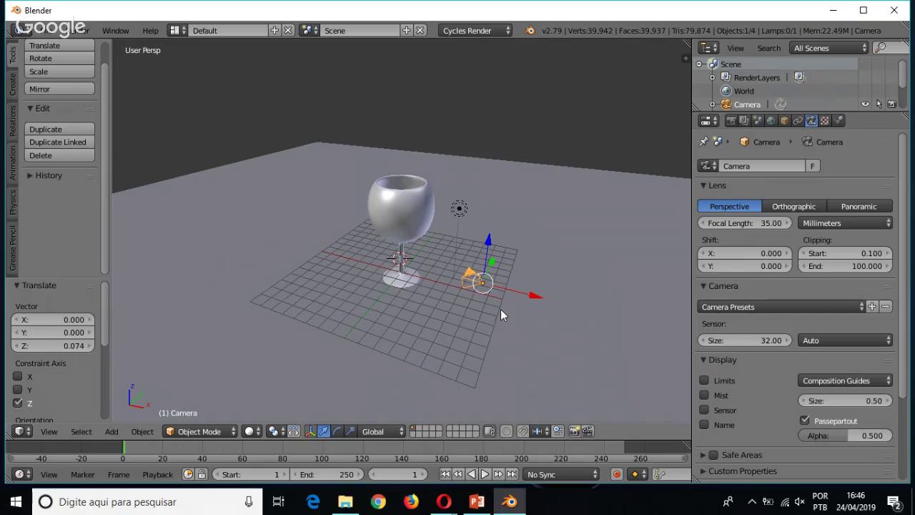
{"action": "middle_click_drag", "start_coordinate": [390, 318], "coordinate": [574, 288]}
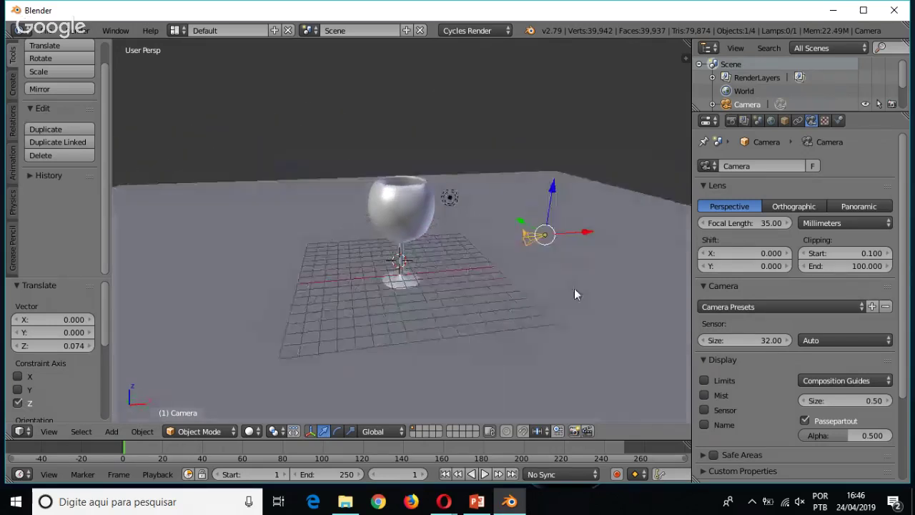
{"action": "left_click", "coordinate": [250, 431]}
{"action": "left_click", "coordinate": [276, 338]}
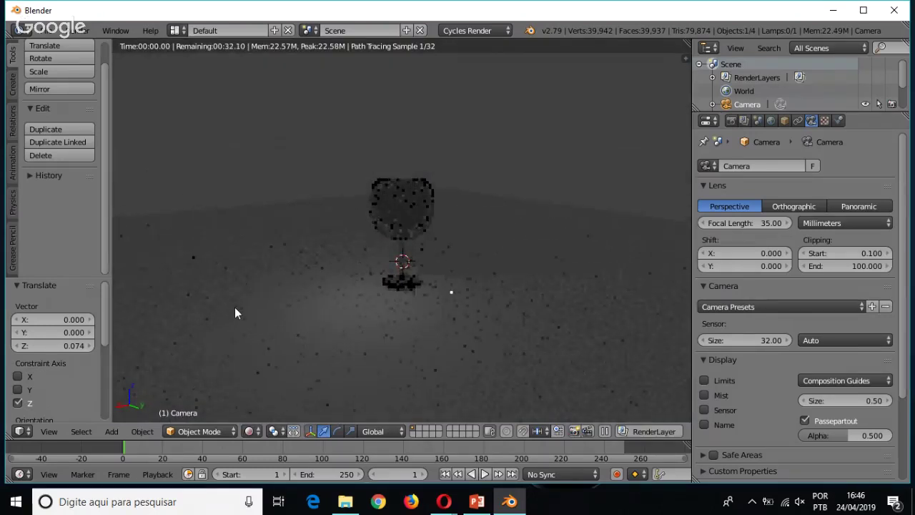
{"action": "middle_click_drag", "start_coordinate": [239, 313], "coordinate": [329, 333]}
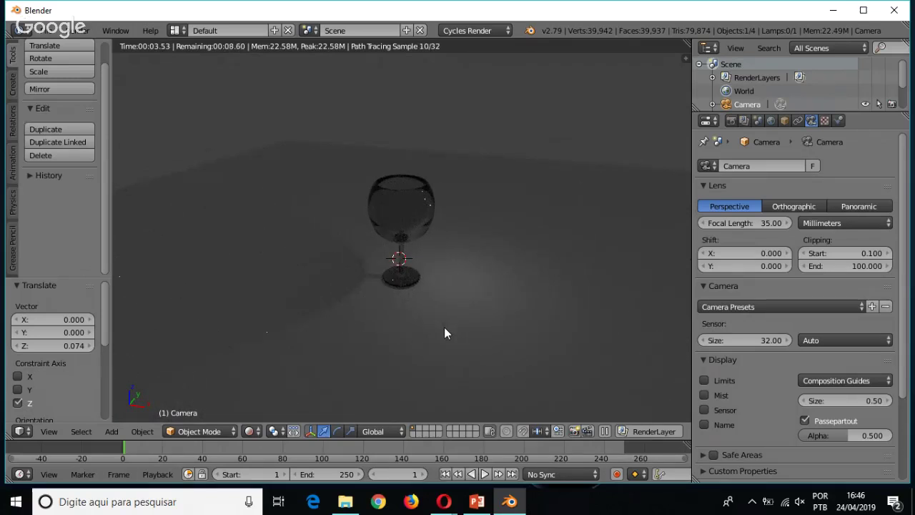
{"action": "left_click", "coordinate": [250, 432]}
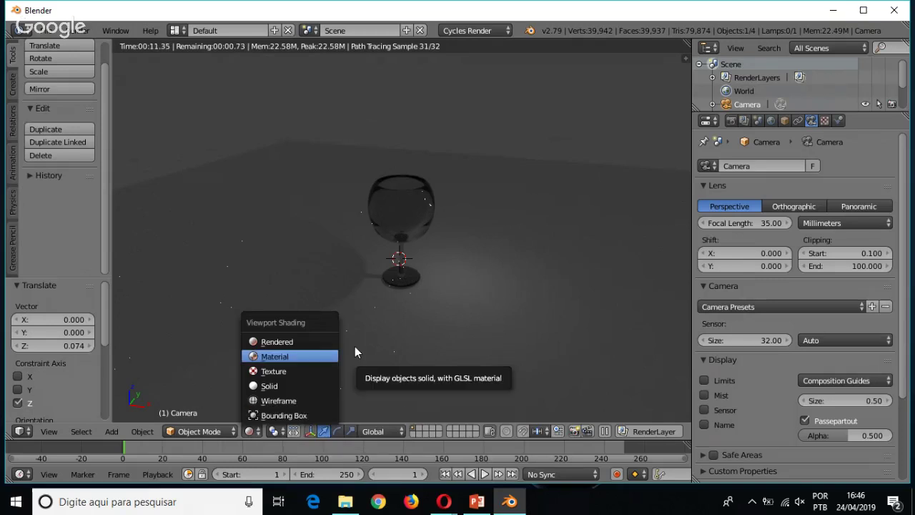
{"action": "left_click", "coordinate": [265, 389]}
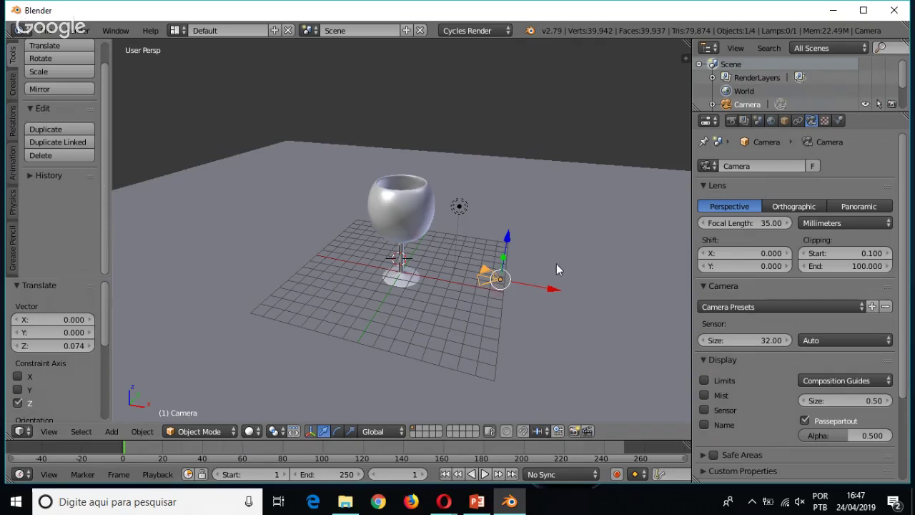
Change the lamp's type to Sun and move it about 7.952 up along Z and about 3.785 along Y
{"action": "middle_click_drag", "start_coordinate": [558, 269], "coordinate": [463, 279]}
{"action": "right_click", "coordinate": [431, 239]}
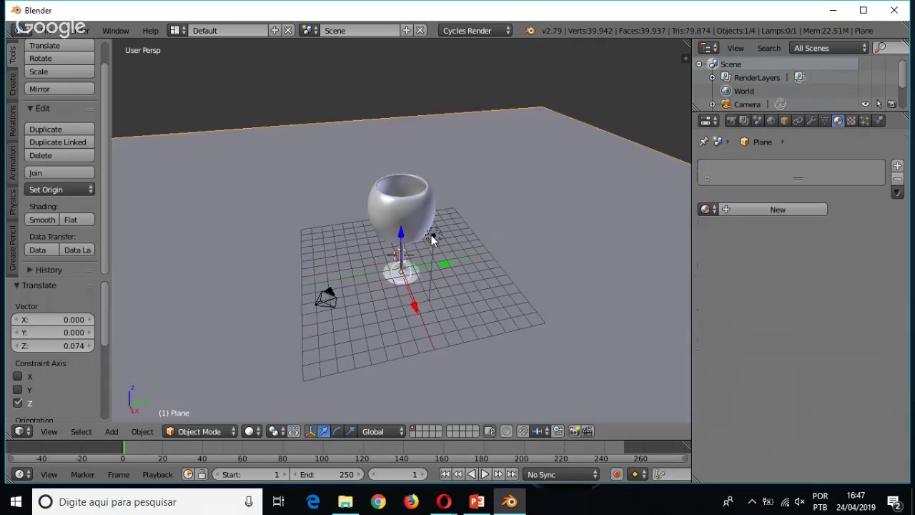
{"action": "right_click", "coordinate": [434, 237]}
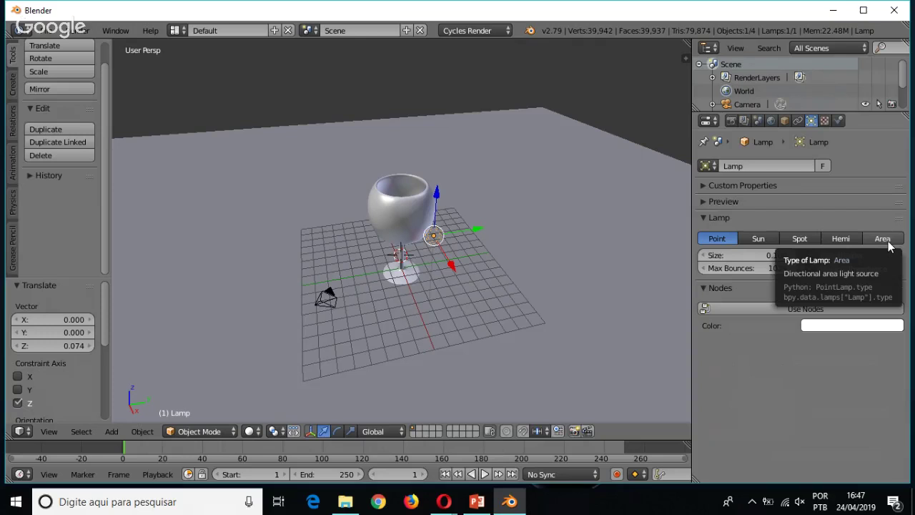
{"action": "left_click", "coordinate": [757, 242]}
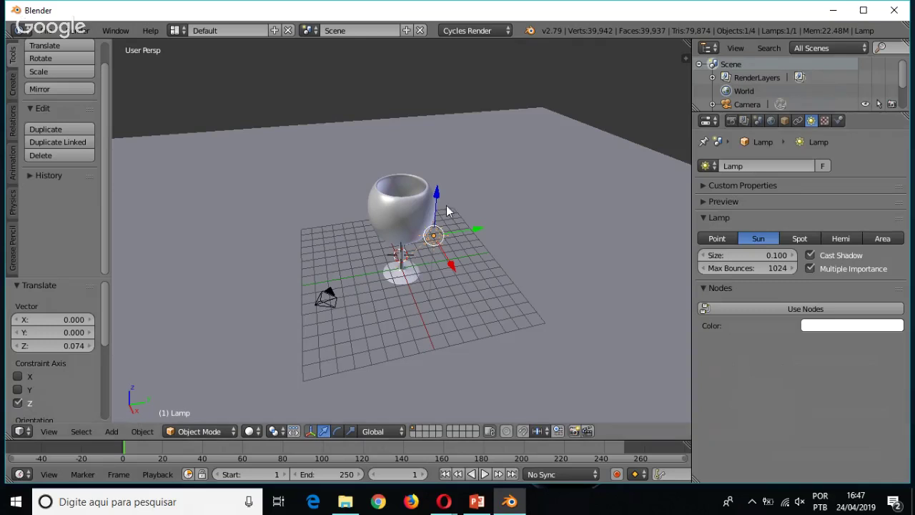
{"action": "left_click_drag", "start_coordinate": [436, 192], "coordinate": [454, 66]}
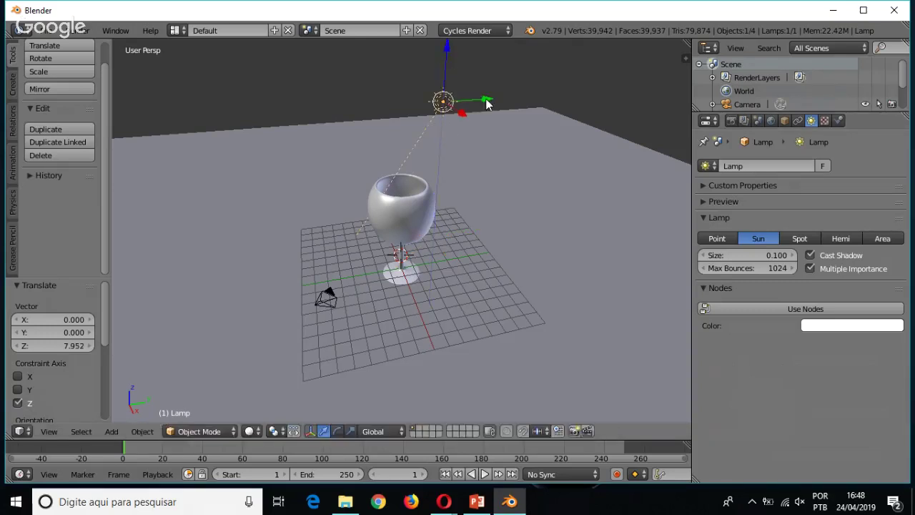
{"action": "left_click_drag", "start_coordinate": [487, 102], "coordinate": [556, 98]}
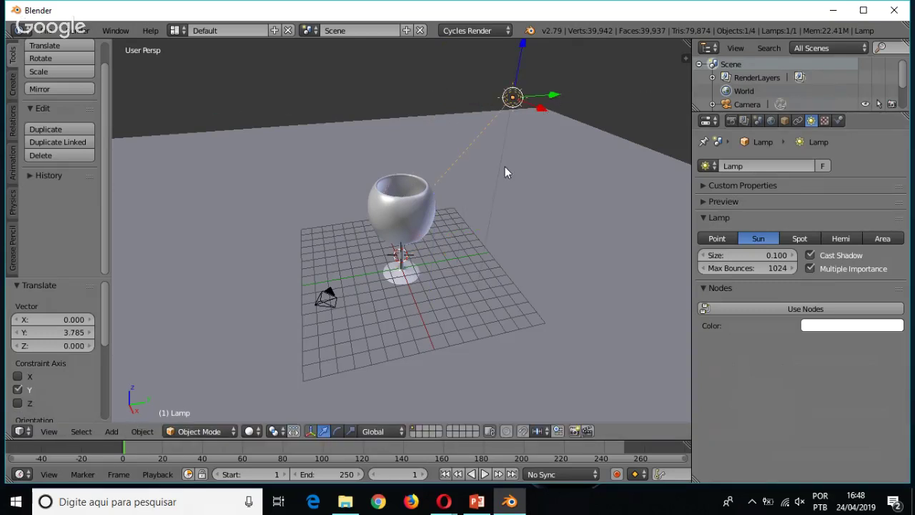
Set the viewport shading to Rendered and view the sunlit glass and its shadow from a low angle
{"action": "left_click", "coordinate": [250, 431]}
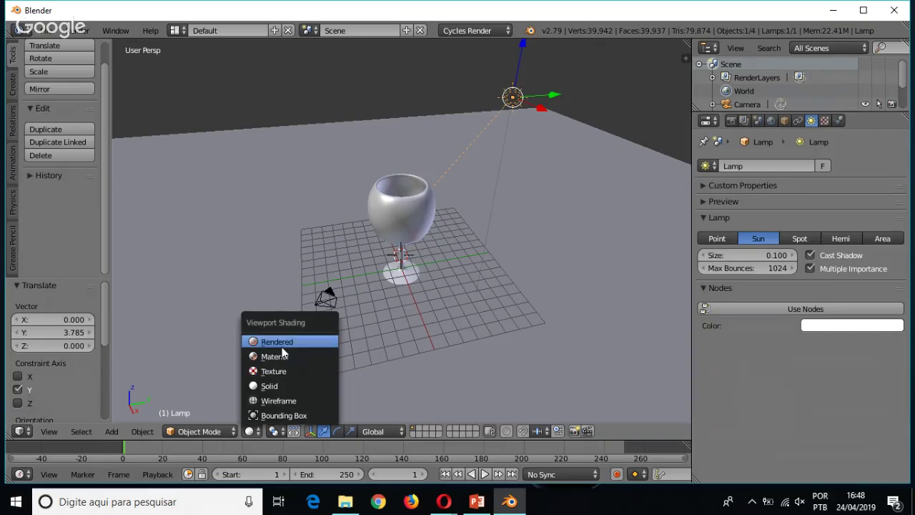
{"action": "left_click", "coordinate": [281, 343]}
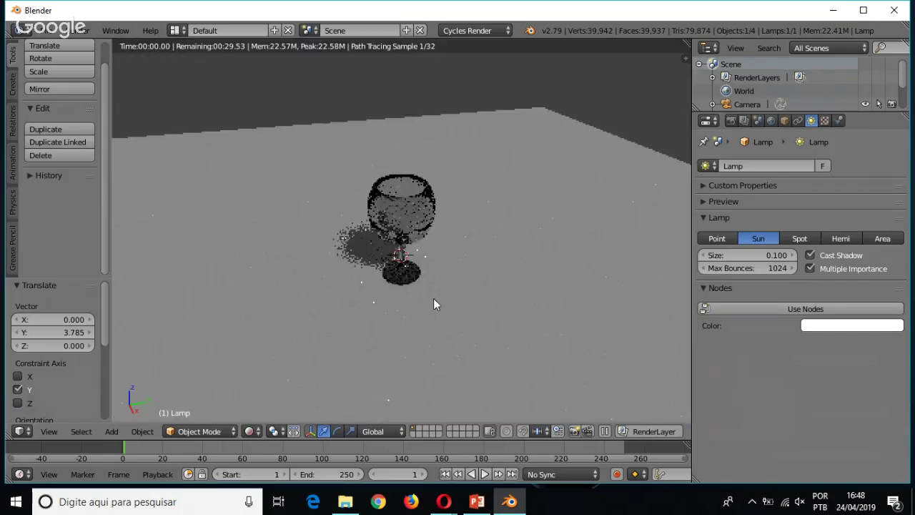
{"action": "scroll", "coordinate": [429, 298], "scroll_direction": "up", "scroll_amount": 1}
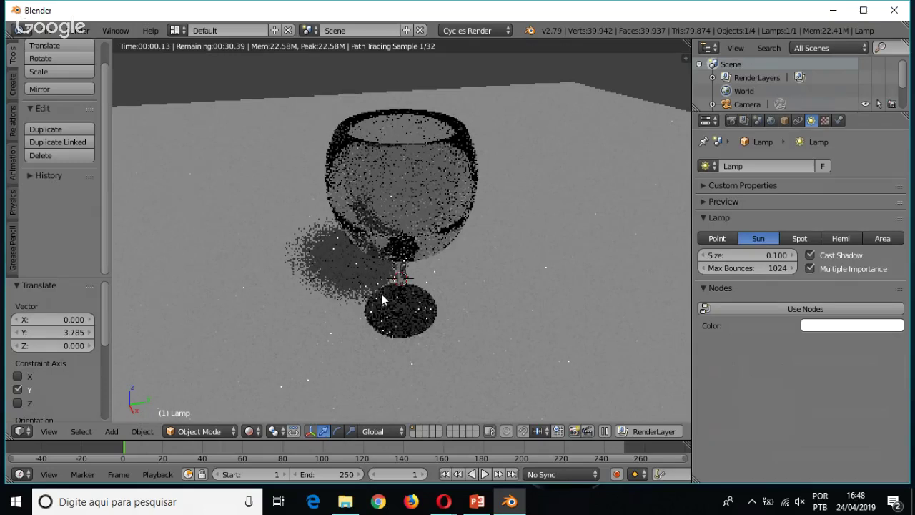
{"action": "middle_click_drag", "start_coordinate": [381, 293], "coordinate": [388, 236]}
Try brightening the world's surface color and enable Ambient Occlusion in the world settings
{"action": "left_click", "coordinate": [731, 122]}
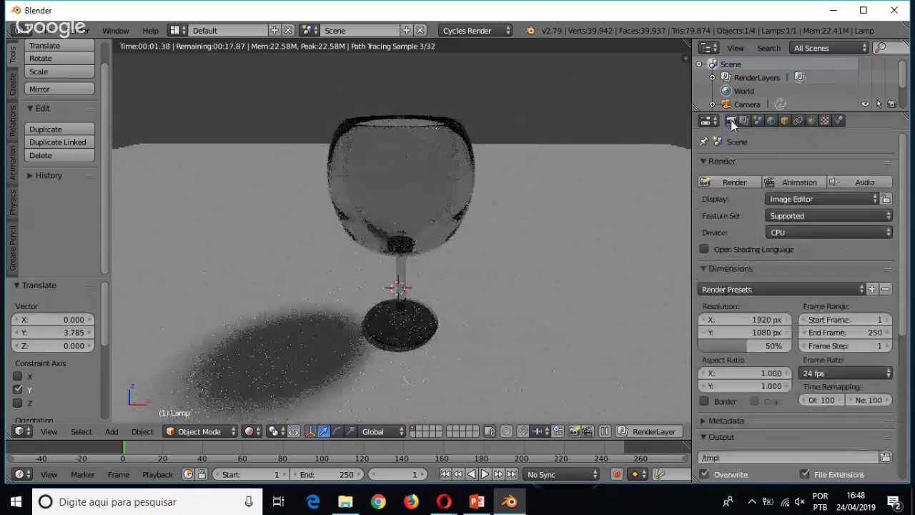
{"action": "left_click", "coordinate": [770, 121]}
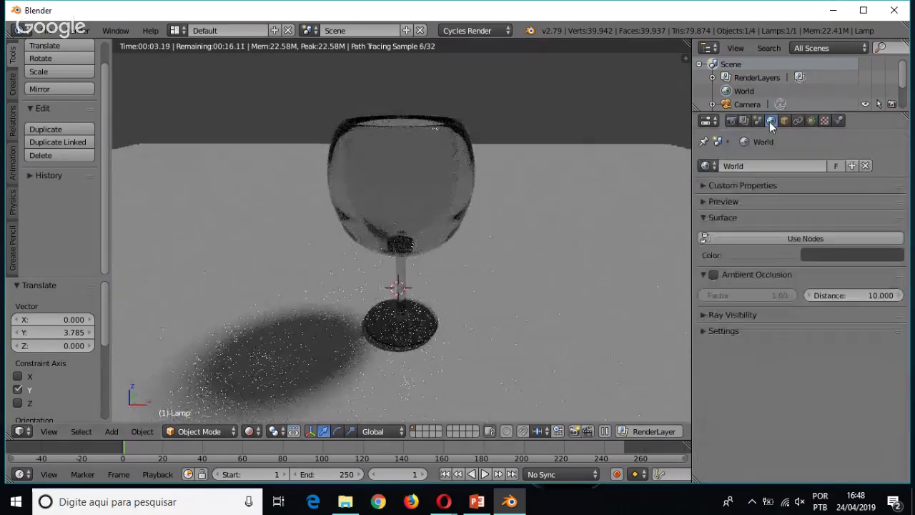
{"action": "left_click", "coordinate": [822, 255]}
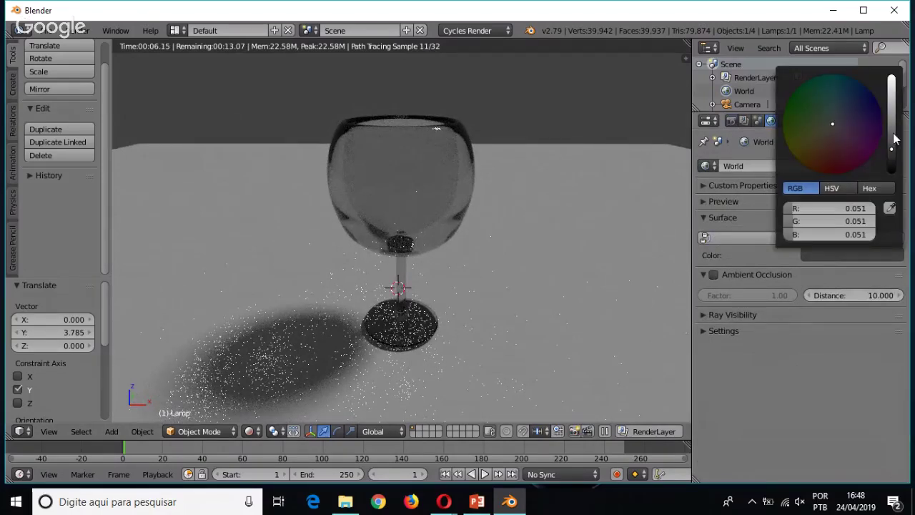
{"action": "left_click_drag", "start_coordinate": [894, 140], "coordinate": [894, 100]}
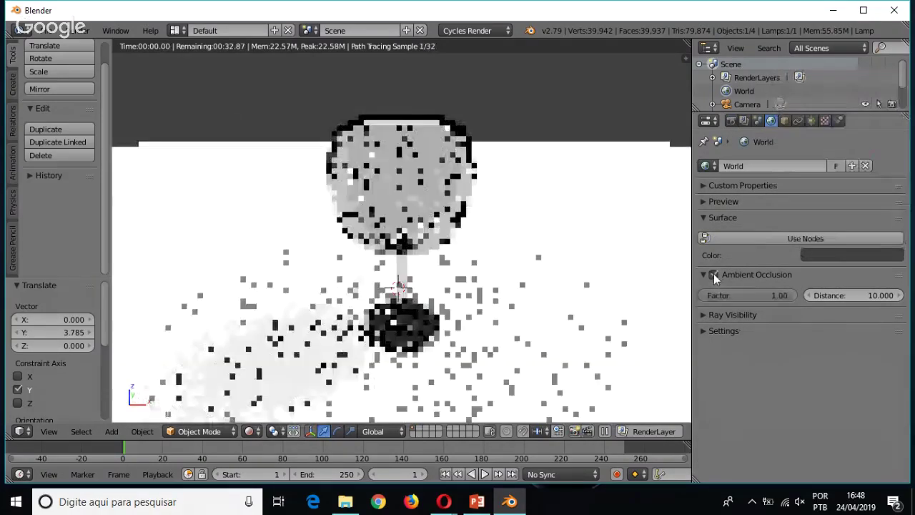
{"action": "left_click", "coordinate": [715, 275]}
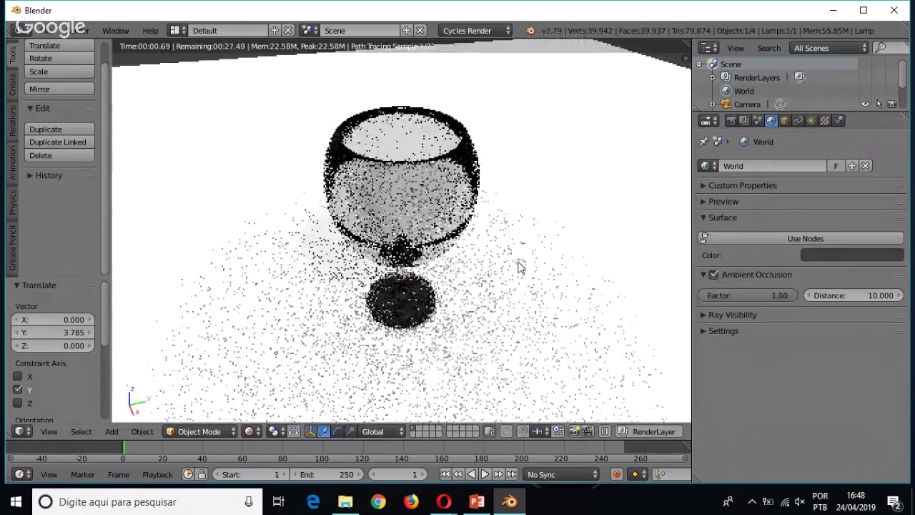
{"action": "middle_click_drag", "start_coordinate": [512, 292], "coordinate": [521, 266]}
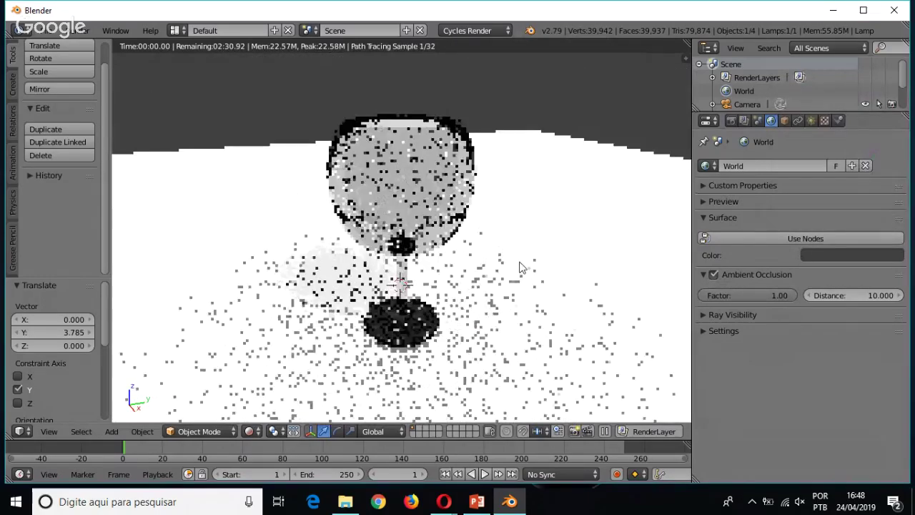
{"action": "middle_click_drag", "start_coordinate": [521, 268], "coordinate": [498, 266]}
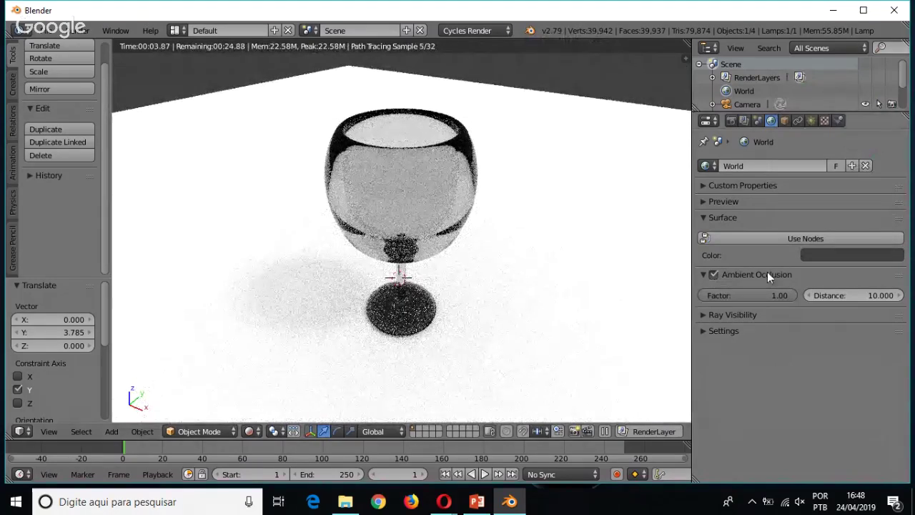
Set the world's surface color to a bright medium blue and check the rendered glass close up
{"action": "left_click", "coordinate": [851, 255]}
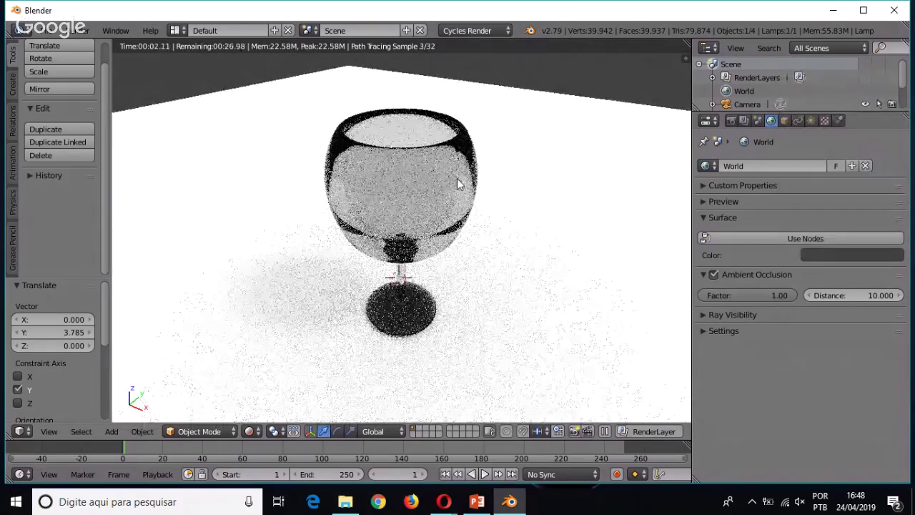
{"action": "scroll", "coordinate": [496, 253], "scroll_direction": "down", "scroll_amount": 2}
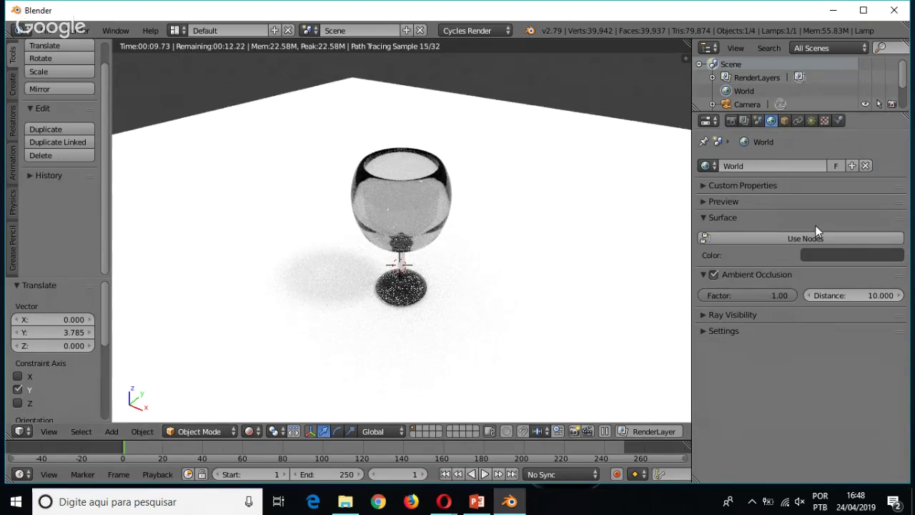
{"action": "left_click", "coordinate": [823, 254]}
{"action": "left_click", "coordinate": [862, 100]}
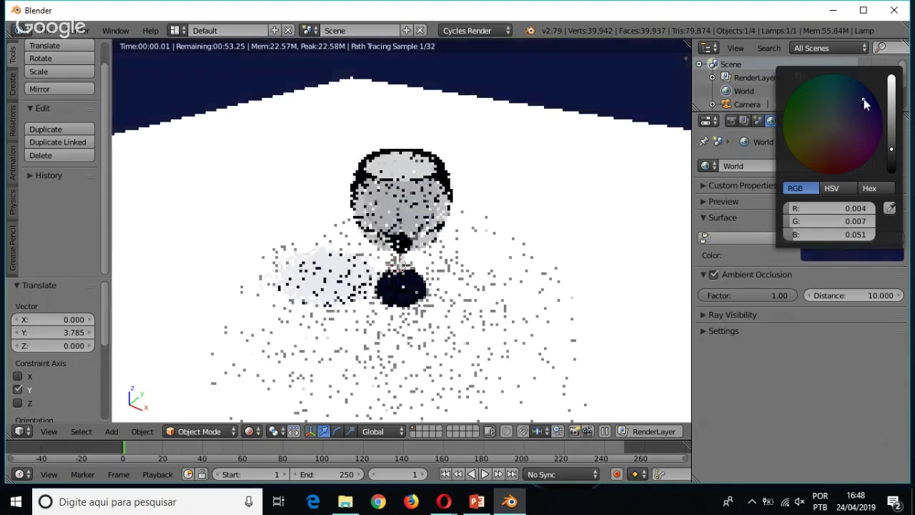
{"action": "left_click", "coordinate": [850, 99]}
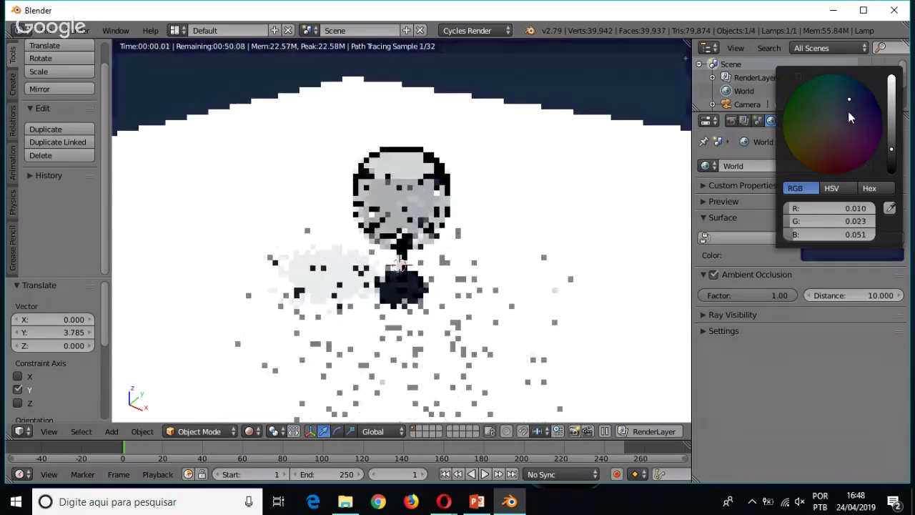
{"action": "left_click_drag", "start_coordinate": [891, 151], "coordinate": [894, 102]}
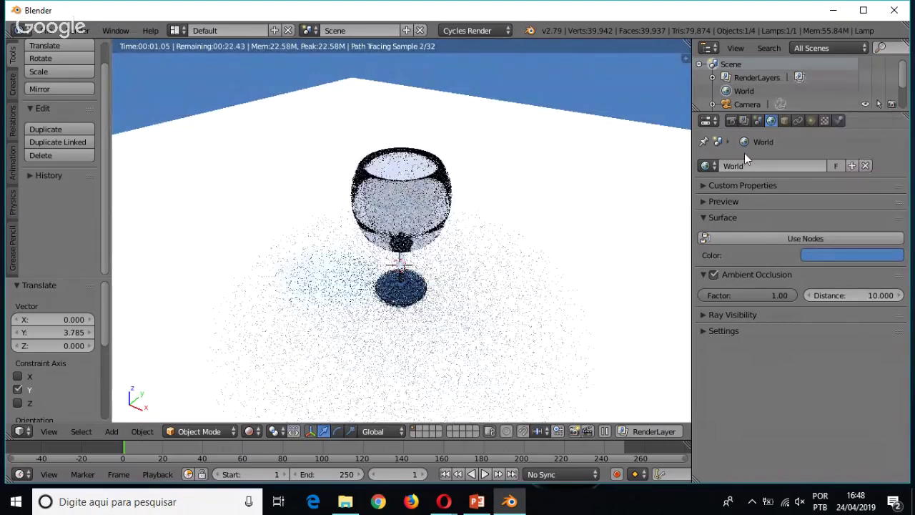
{"action": "scroll", "coordinate": [511, 245], "scroll_direction": "up", "scroll_amount": 4}
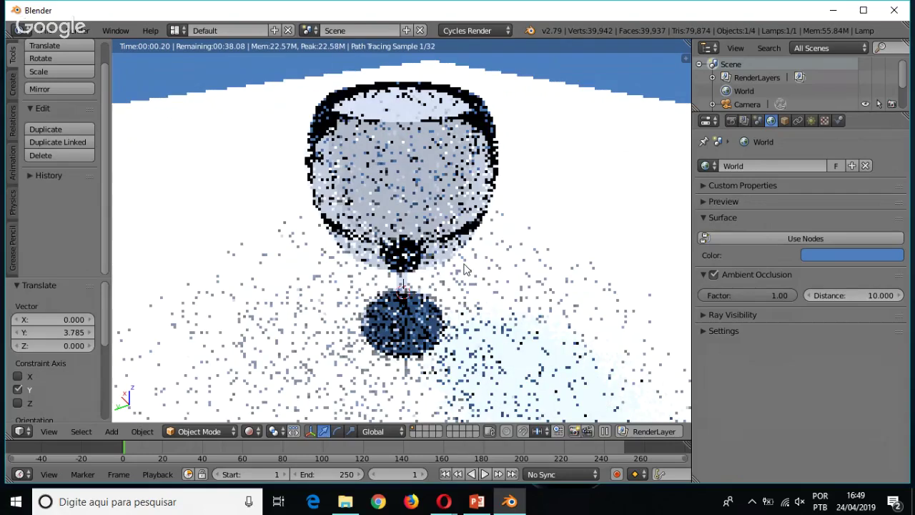
{"action": "middle_click_drag", "start_coordinate": [464, 270], "coordinate": [506, 304]}
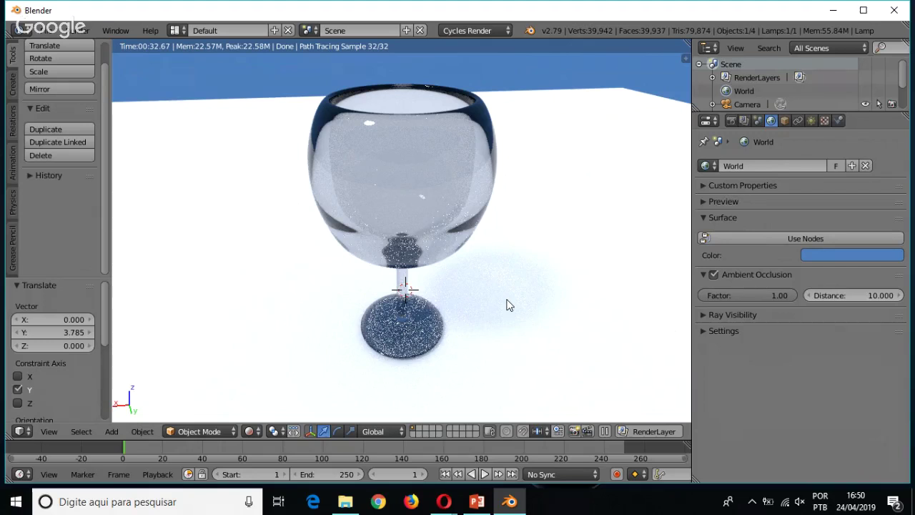
Look through the file formats available for exporting the scene, including FBX (.fbx)
{"action": "left_click", "coordinate": [47, 33]}
{"action": "left_click", "coordinate": [51, 30]}
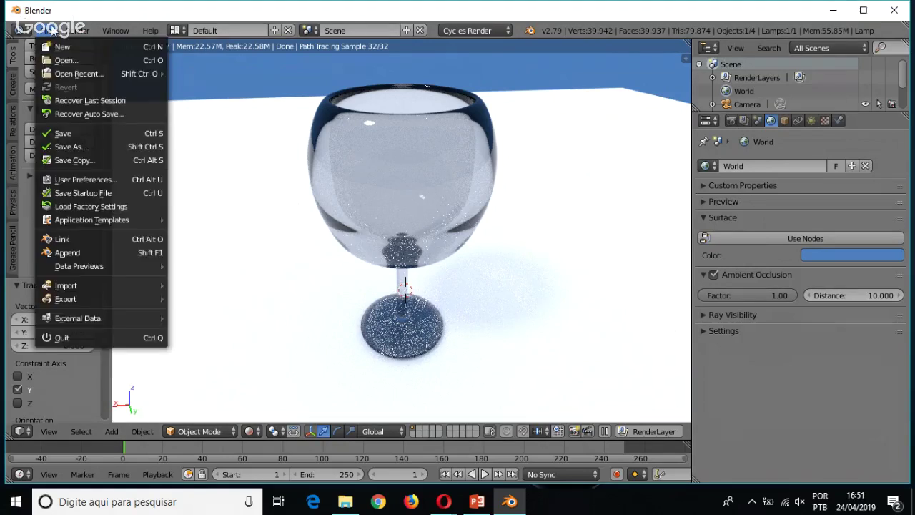
{"action": "mouse_move", "coordinate": [100, 301]}
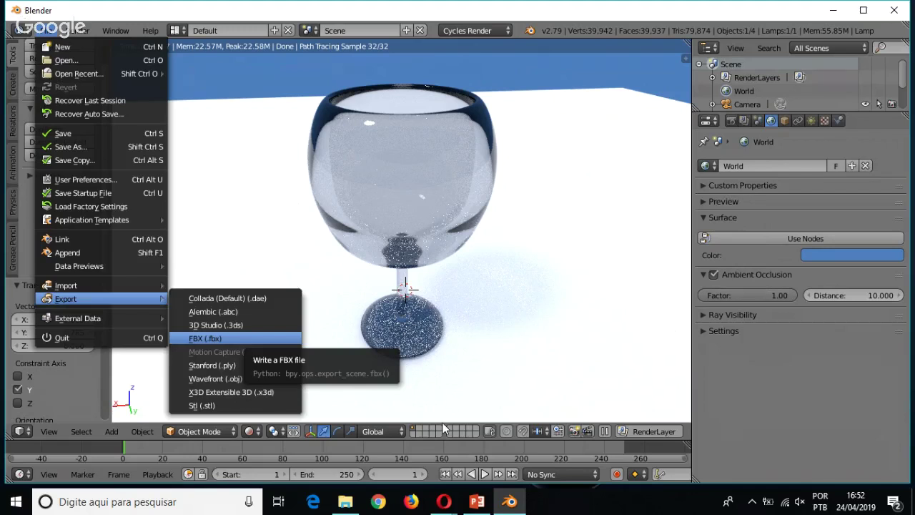
Switch to the Opera browser window showing the Speed Dial page
{"action": "mouse_move", "coordinate": [447, 512]}
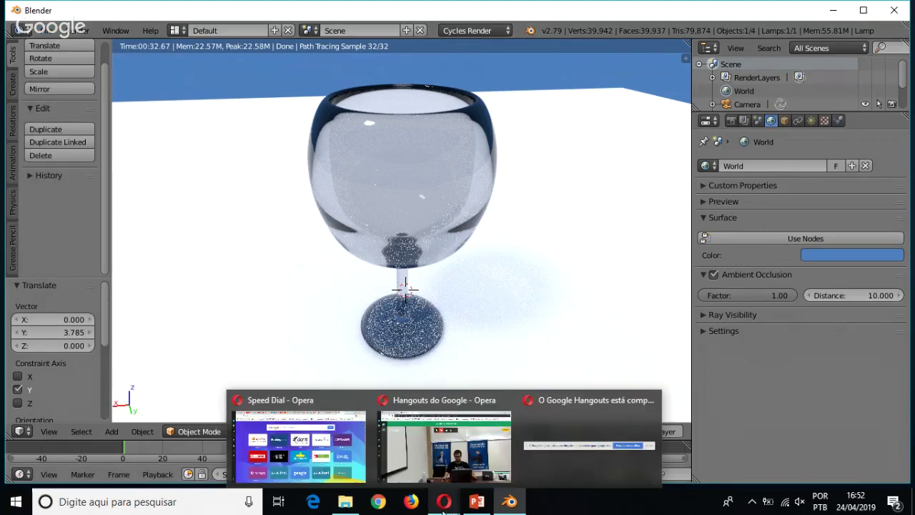
{"action": "left_click", "coordinate": [335, 457]}
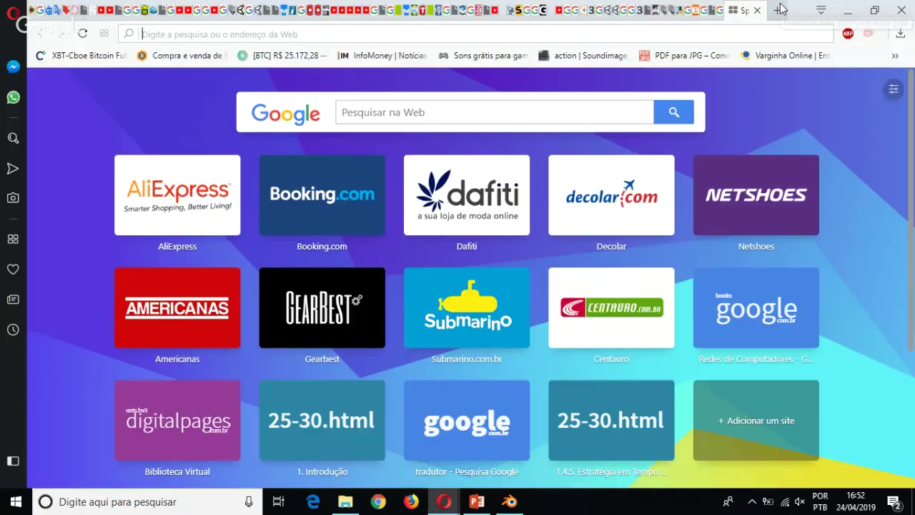
Search the web for "requisitos minimos blender" and open the official blender.org Requirements page, highlighting its address
{"action": "type", "text": "requisitos minimos blender"}
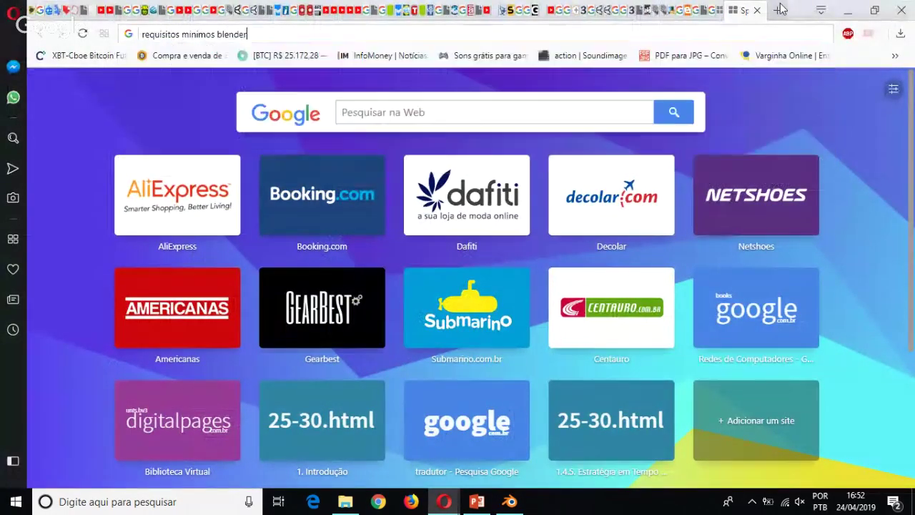
{"action": "key", "text": "Return"}
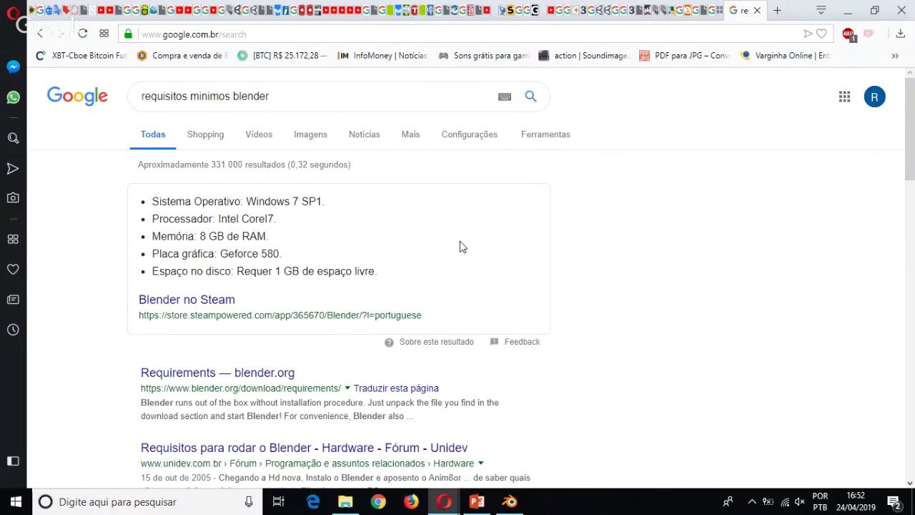
{"action": "scroll", "coordinate": [462, 245], "scroll_direction": "down", "scroll_amount": 2}
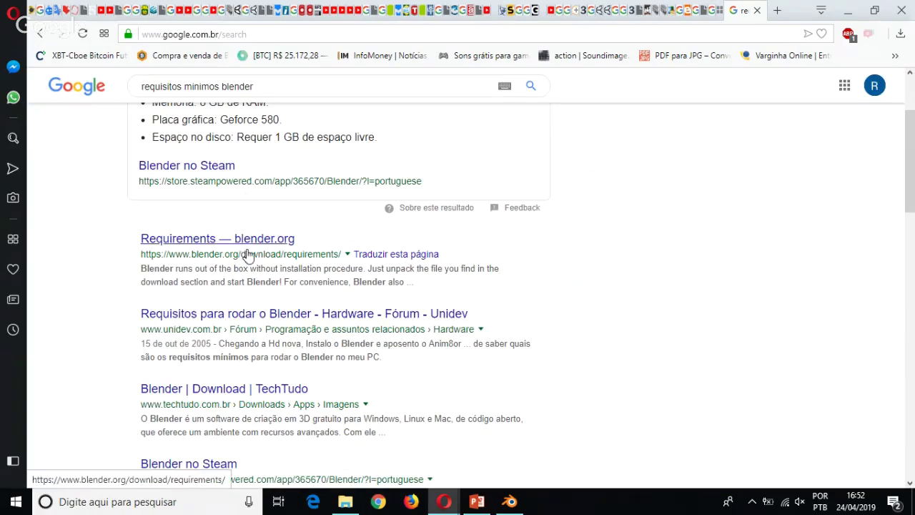
{"action": "left_click", "coordinate": [240, 240]}
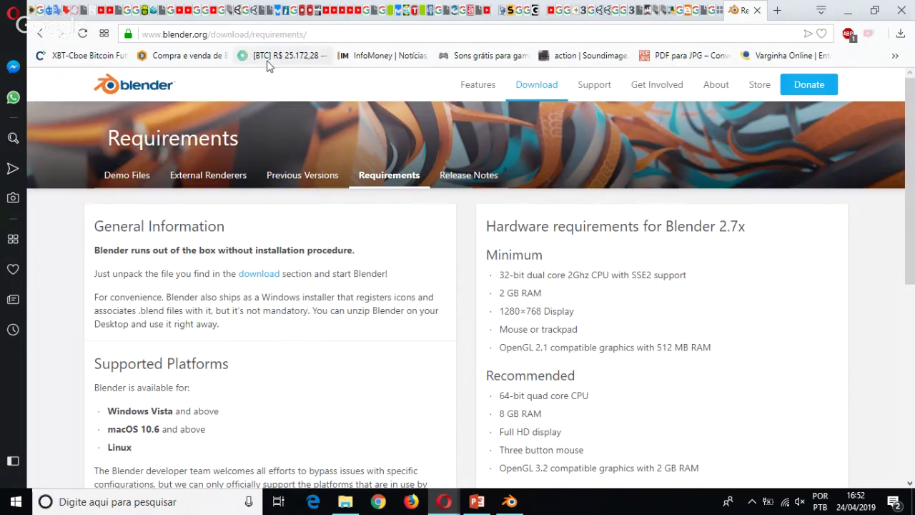
{"action": "left_click", "coordinate": [332, 33]}
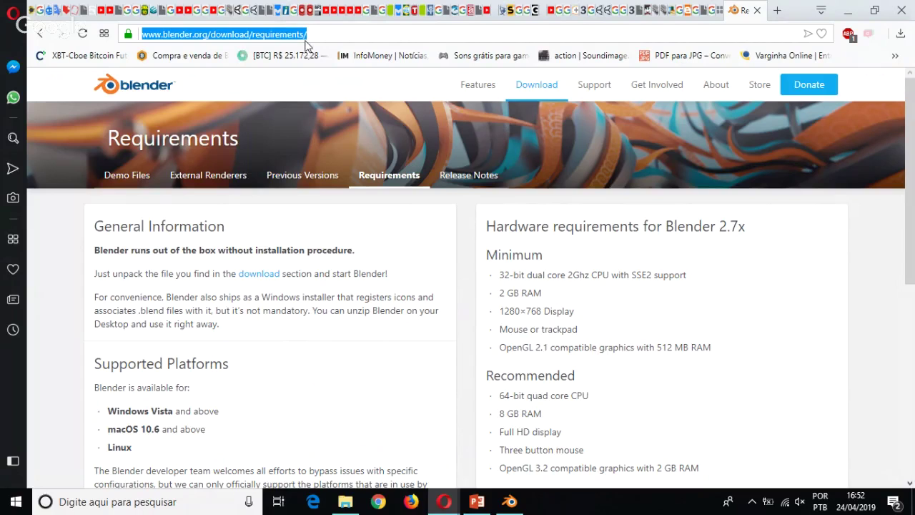
Examine the Minimum hardware requirements for Blender 2.7x, highlighting the CPU, RAM and graphics entries
{"action": "scroll", "coordinate": [604, 300], "scroll_direction": "down", "scroll_amount": 1}
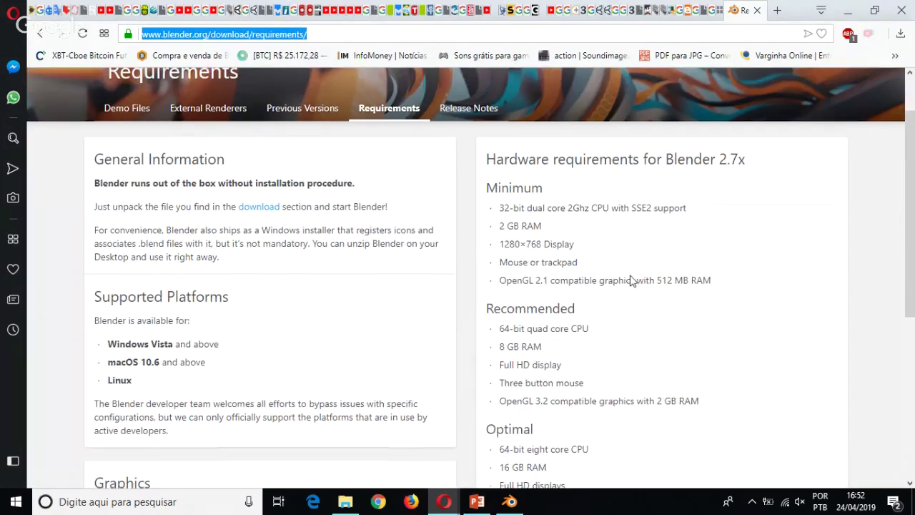
{"action": "left_click", "coordinate": [632, 279]}
{"action": "scroll", "coordinate": [618, 280], "scroll_direction": "down", "scroll_amount": 1}
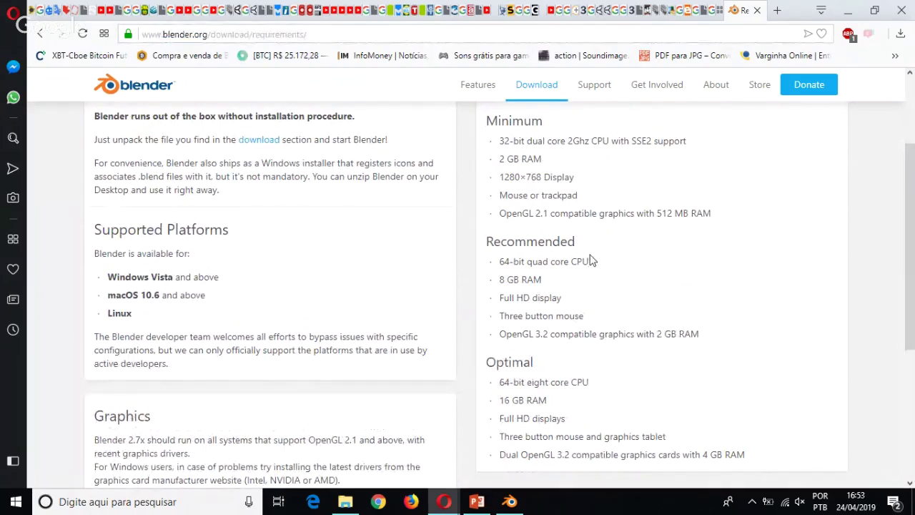
{"action": "scroll", "coordinate": [632, 264], "scroll_direction": "up", "scroll_amount": 1}
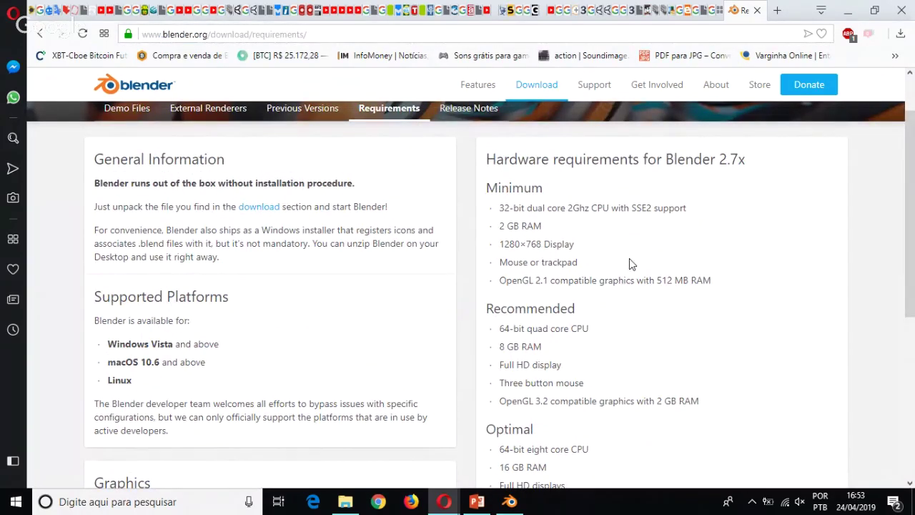
{"action": "scroll", "coordinate": [630, 264], "scroll_direction": "up", "scroll_amount": 1}
{"action": "scroll", "coordinate": [630, 276], "scroll_direction": "down", "scroll_amount": 1}
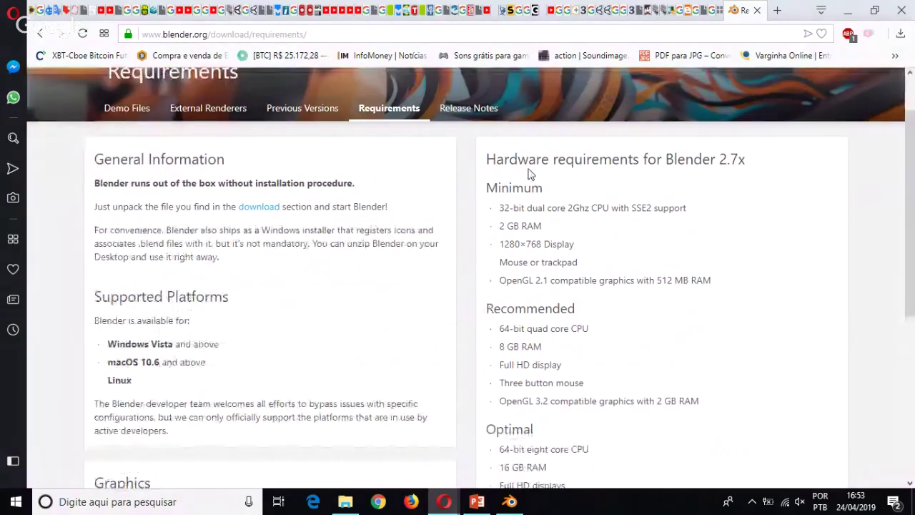
{"action": "left_click_drag", "start_coordinate": [528, 174], "coordinate": [595, 178]}
{"action": "left_click_drag", "start_coordinate": [510, 189], "coordinate": [542, 189]}
{"action": "left_click", "coordinate": [539, 230]}
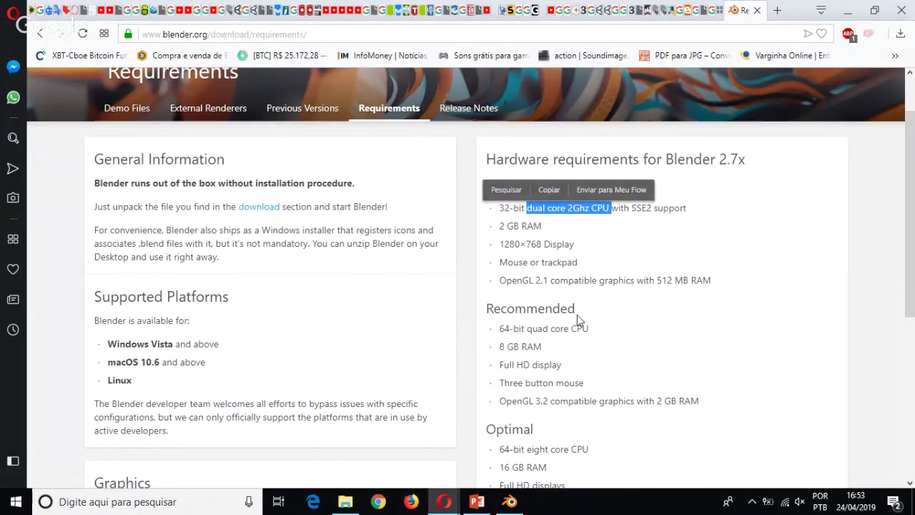
{"action": "left_click", "coordinate": [594, 252]}
{"action": "left_click_drag", "start_coordinate": [561, 208], "coordinate": [580, 208]}
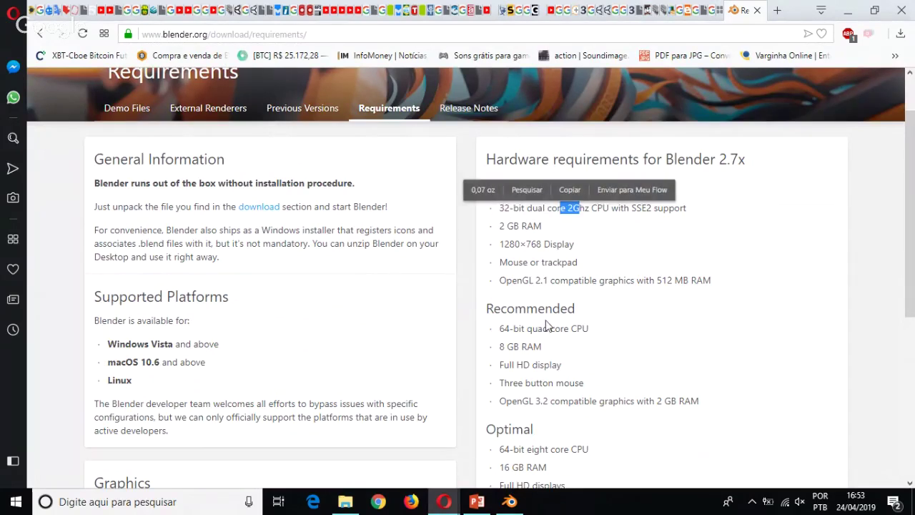
{"action": "left_click_drag", "start_coordinate": [528, 227], "coordinate": [544, 230]}
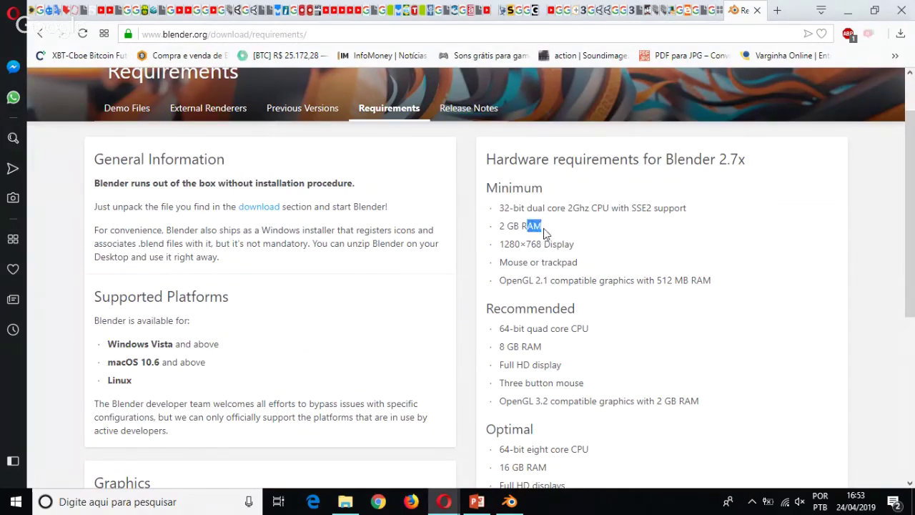
{"action": "left_click", "coordinate": [642, 261]}
{"action": "double_click", "coordinate": [611, 280]}
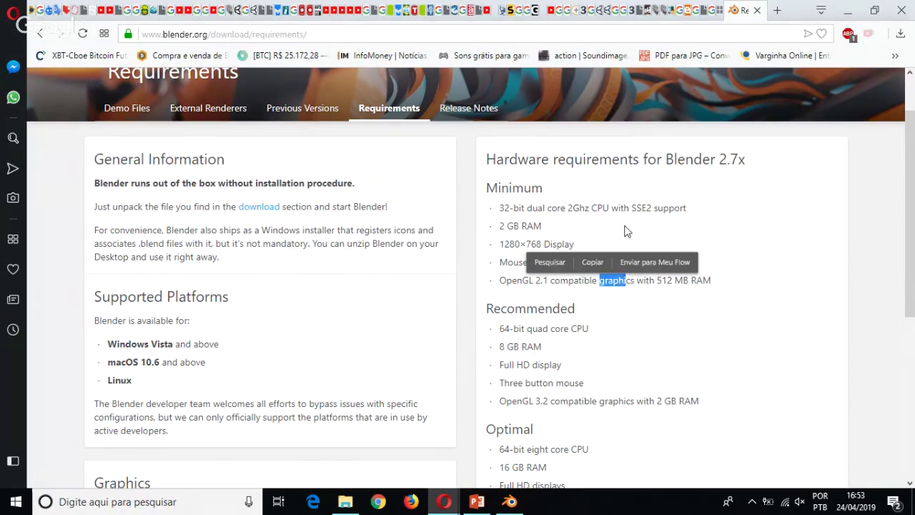
{"action": "left_click", "coordinate": [625, 231]}
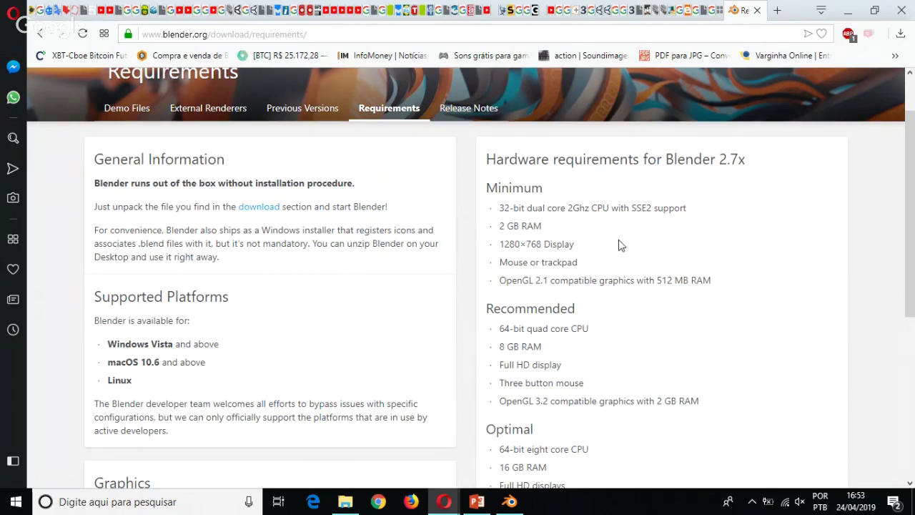
Examine the Optimal hardware requirements for Blender 2.7x, highlighting the RAM entry and the graphics tablet entry
{"action": "scroll", "coordinate": [621, 246], "scroll_direction": "down", "scroll_amount": 1}
{"action": "scroll", "coordinate": [621, 245], "scroll_direction": "down", "scroll_amount": 1}
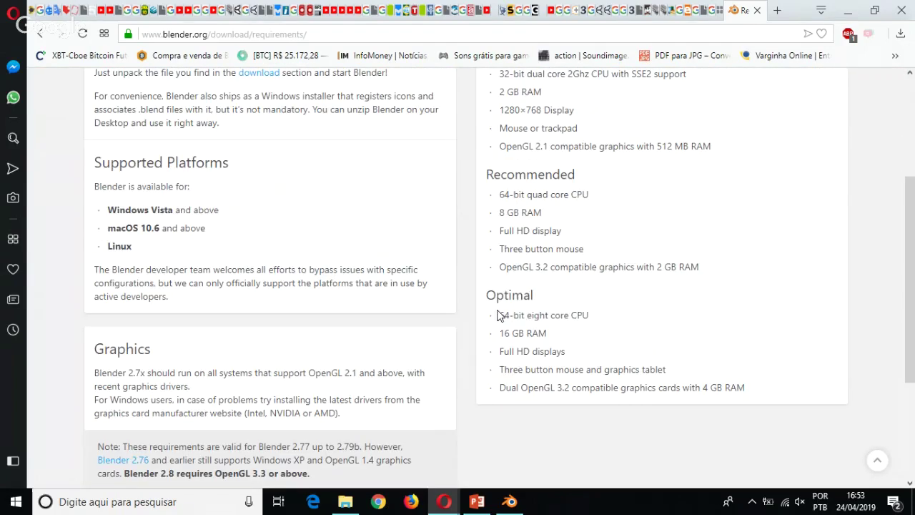
{"action": "left_click_drag", "start_coordinate": [484, 289], "coordinate": [516, 315]}
{"action": "left_click", "coordinate": [530, 336]}
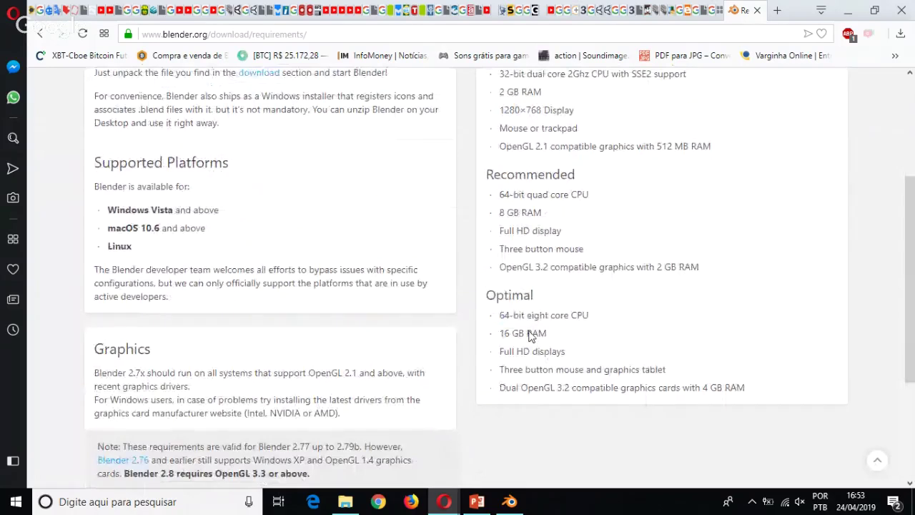
{"action": "double_click", "coordinate": [531, 337]}
{"action": "left_click", "coordinate": [551, 371]}
{"action": "left_click_drag", "start_coordinate": [505, 334], "coordinate": [590, 336]}
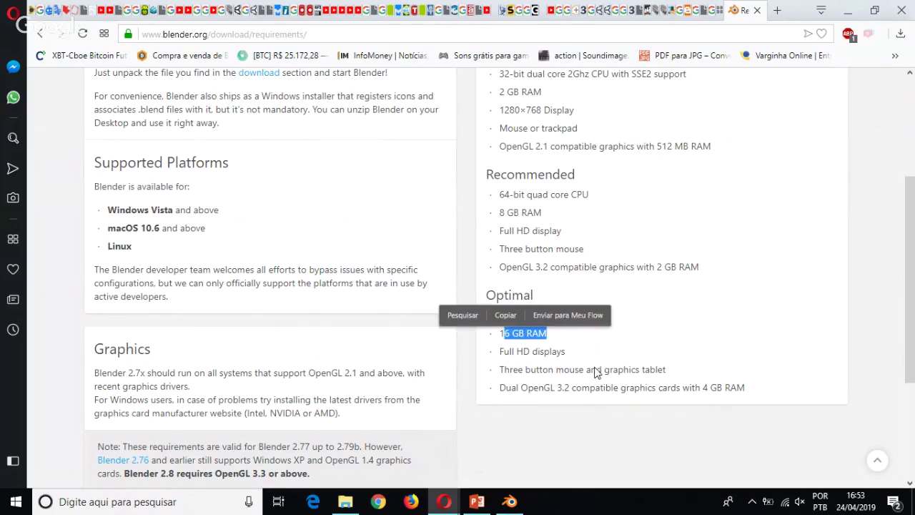
{"action": "left_click_drag", "start_coordinate": [594, 372], "coordinate": [640, 374]}
{"action": "left_click", "coordinate": [603, 389]}
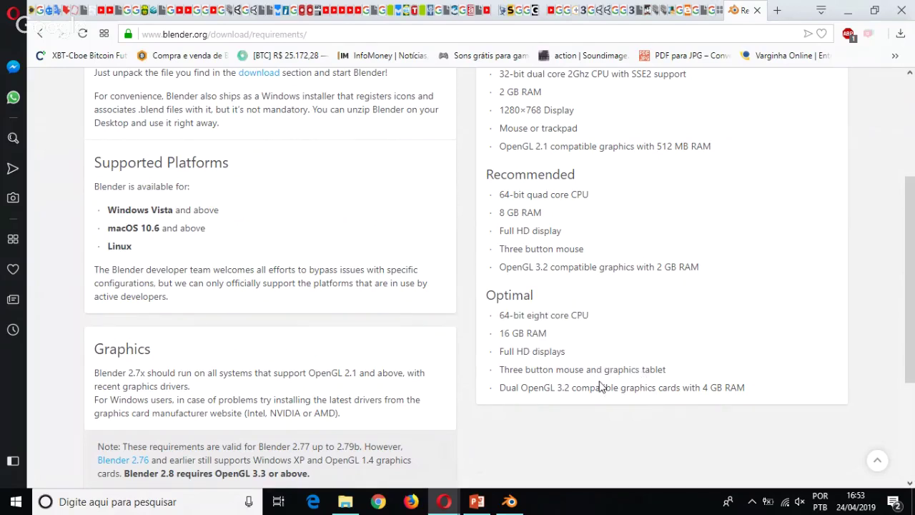
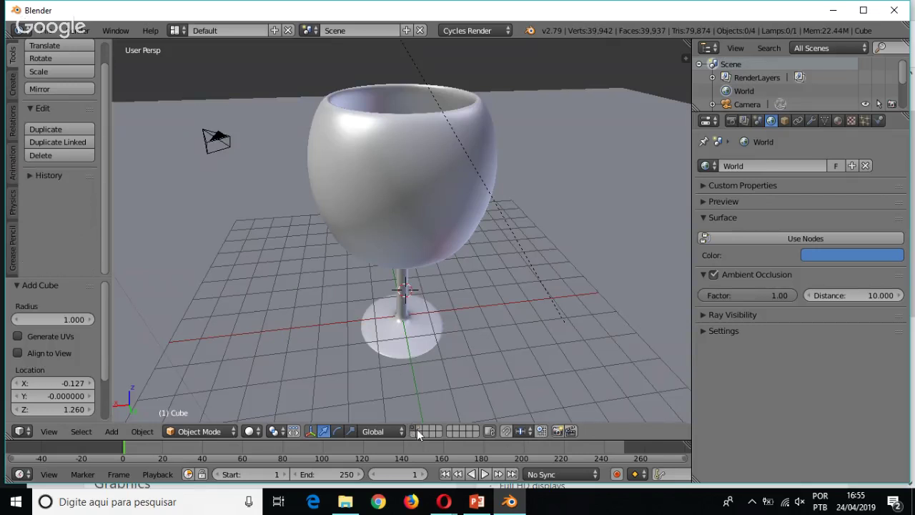
Show the second layer with the cube alone, both layers together, and each of the two layers alone again
{"action": "left_click", "coordinate": [420, 429]}
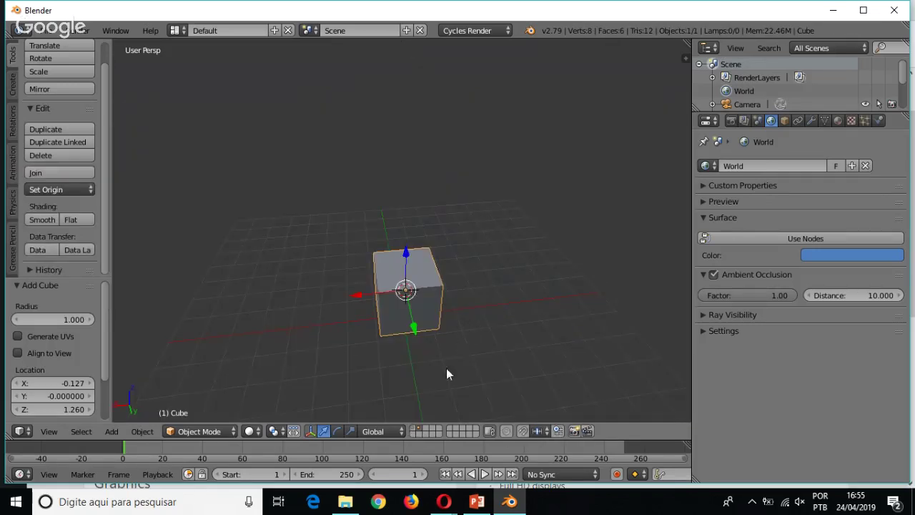
{"action": "left_click", "coordinate": [414, 432], "text": "shift"}
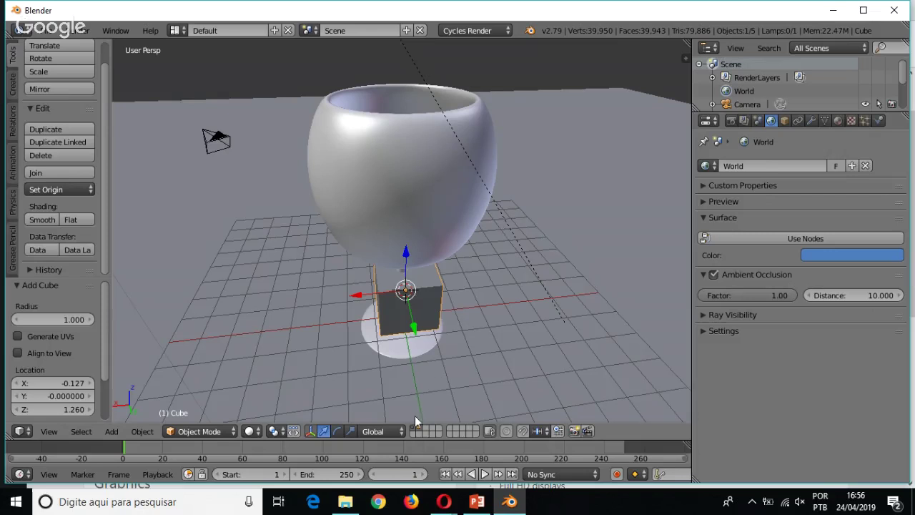
{"action": "key", "text": "Delete"}
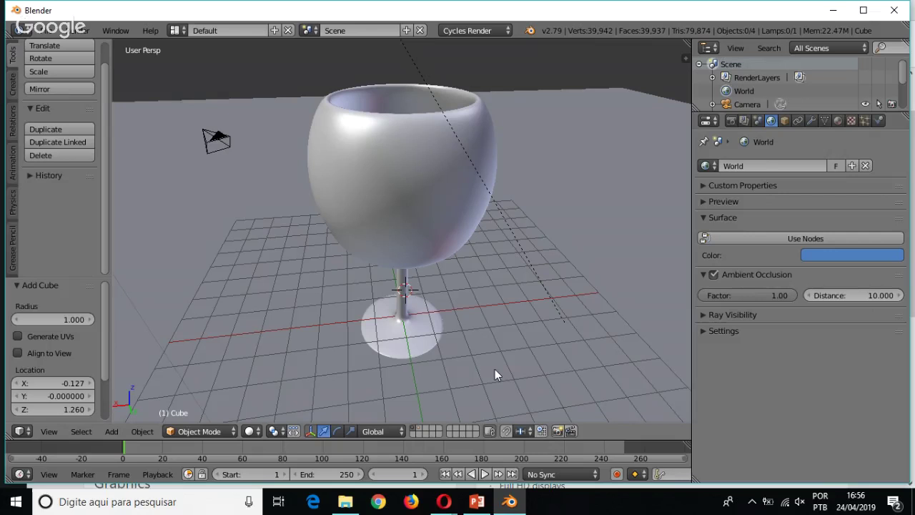
{"action": "key", "text": "ctrl+z"}
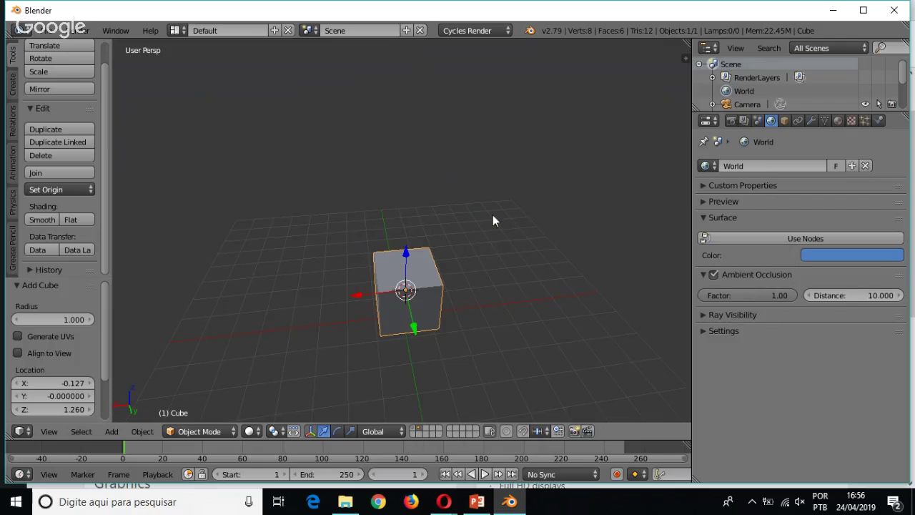
Select the camera, the lamp and finally the glass in the scene
{"action": "scroll", "coordinate": [507, 208], "scroll_direction": "down", "scroll_amount": 4}
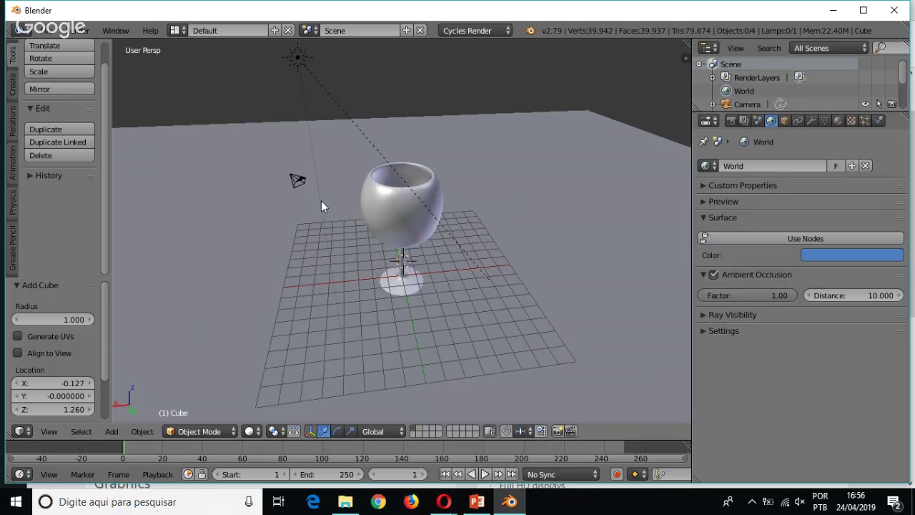
{"action": "scroll", "coordinate": [321, 200], "scroll_direction": "down", "scroll_amount": 3}
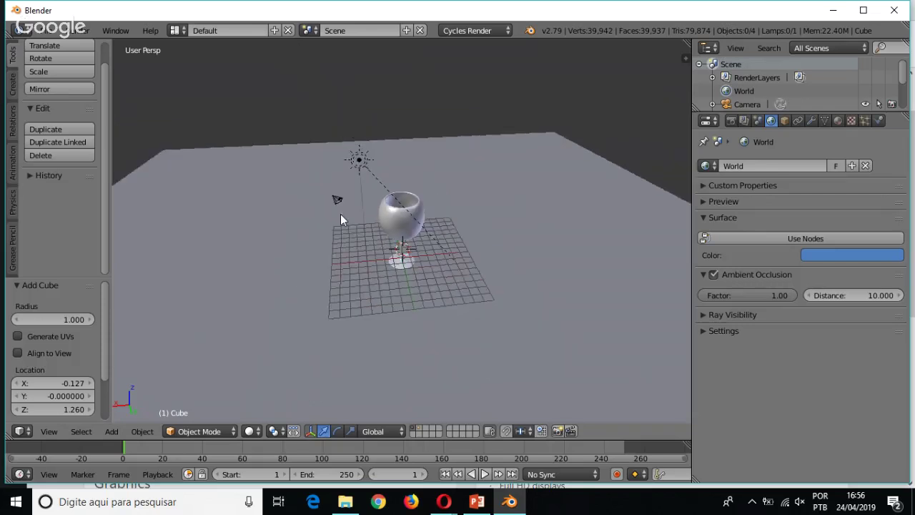
{"action": "scroll", "coordinate": [354, 210], "scroll_direction": "up", "scroll_amount": 2}
{"action": "right_click", "coordinate": [313, 195]}
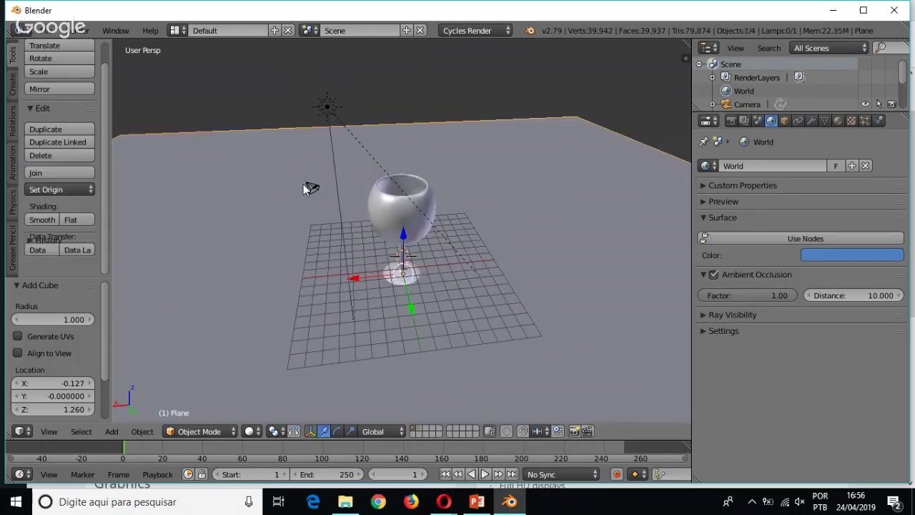
{"action": "right_click", "coordinate": [313, 195]}
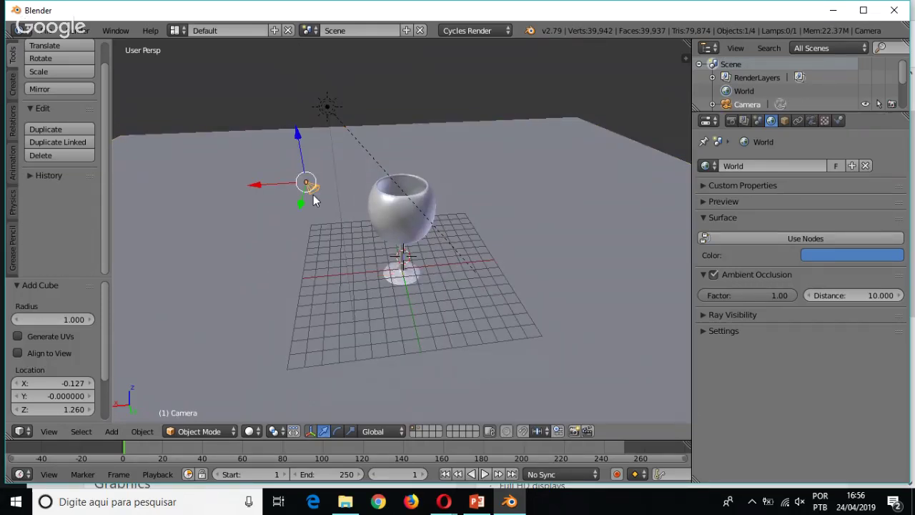
{"action": "right_click", "coordinate": [333, 105]}
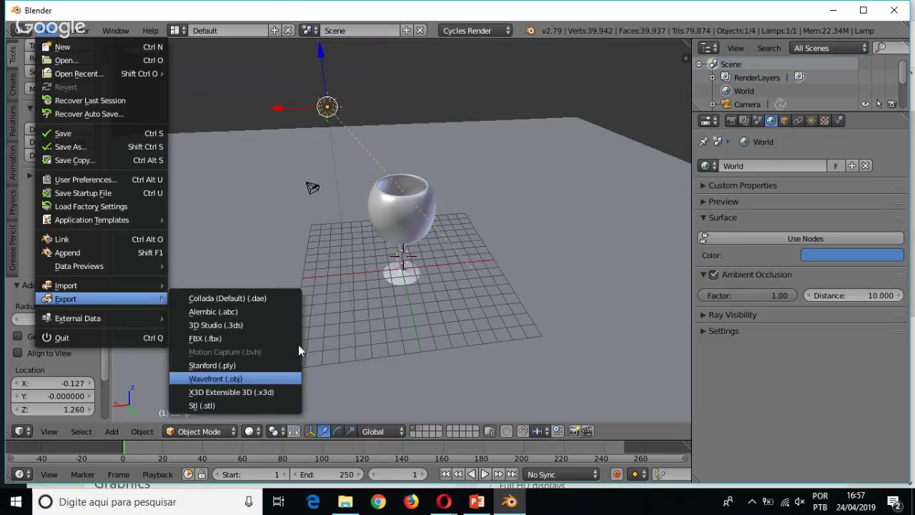
{"action": "right_click", "coordinate": [411, 228]}
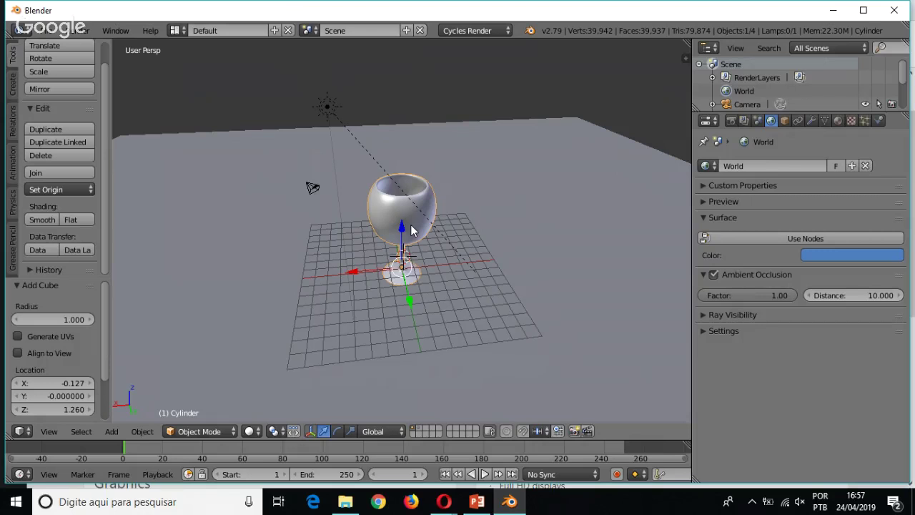